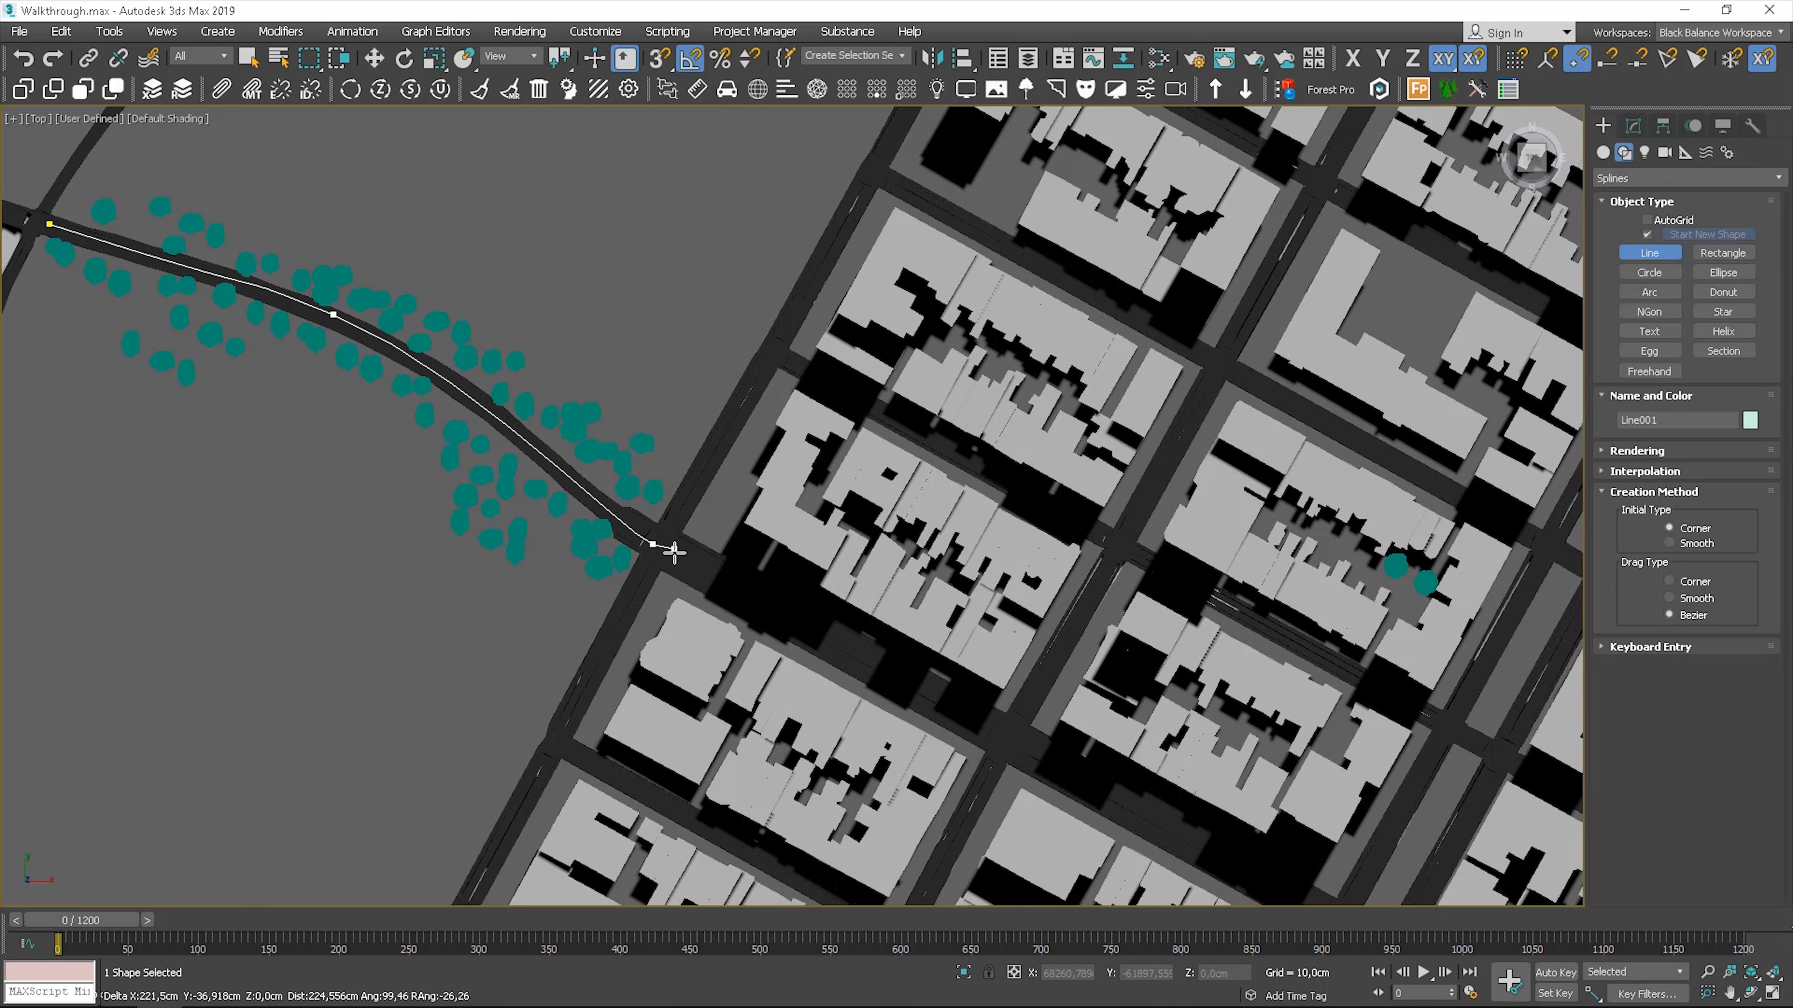
- Finish the path line through the city streets, curving it at two street corners and ending it beside the two courtyard trees
{"action": "left_click_drag", "start_coordinate": [1005, 730], "coordinate": [1047, 685]}
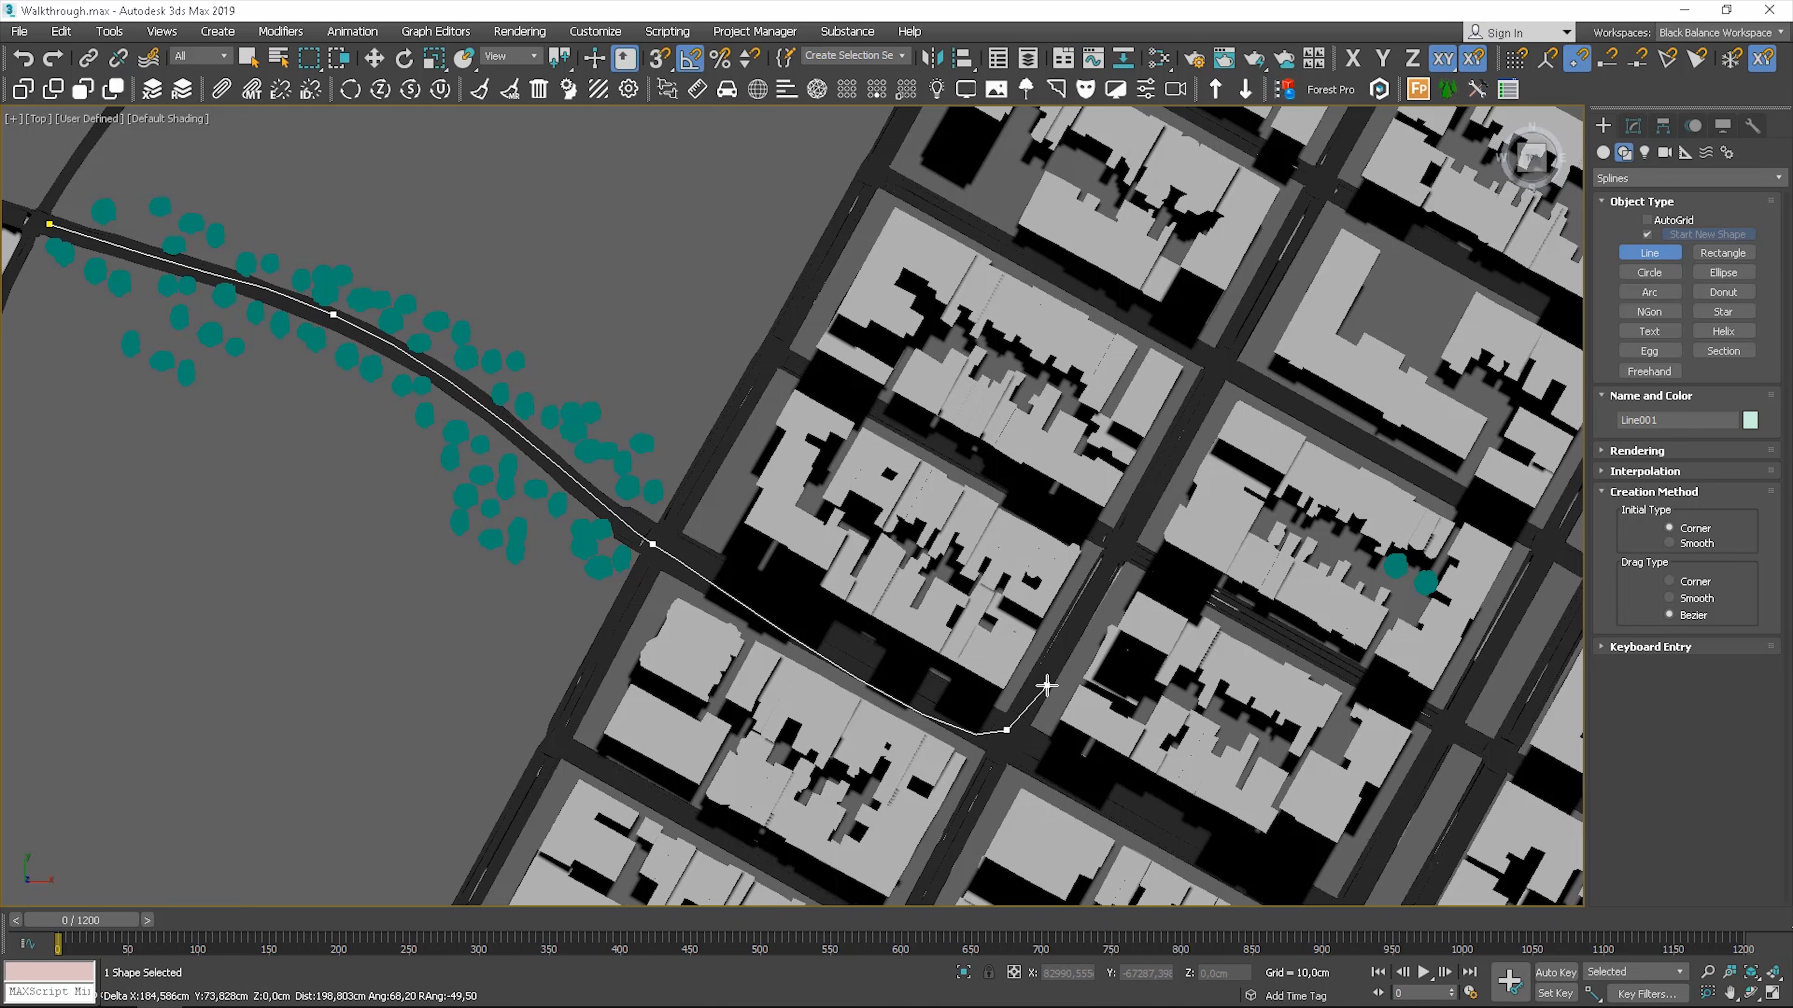
{"action": "left_click_drag", "start_coordinate": [1117, 547], "coordinate": [1151, 561]}
{"action": "left_click", "coordinate": [1355, 674]}
{"action": "left_click", "coordinate": [1401, 597]}
{"action": "right_click", "coordinate": [1401, 597]}
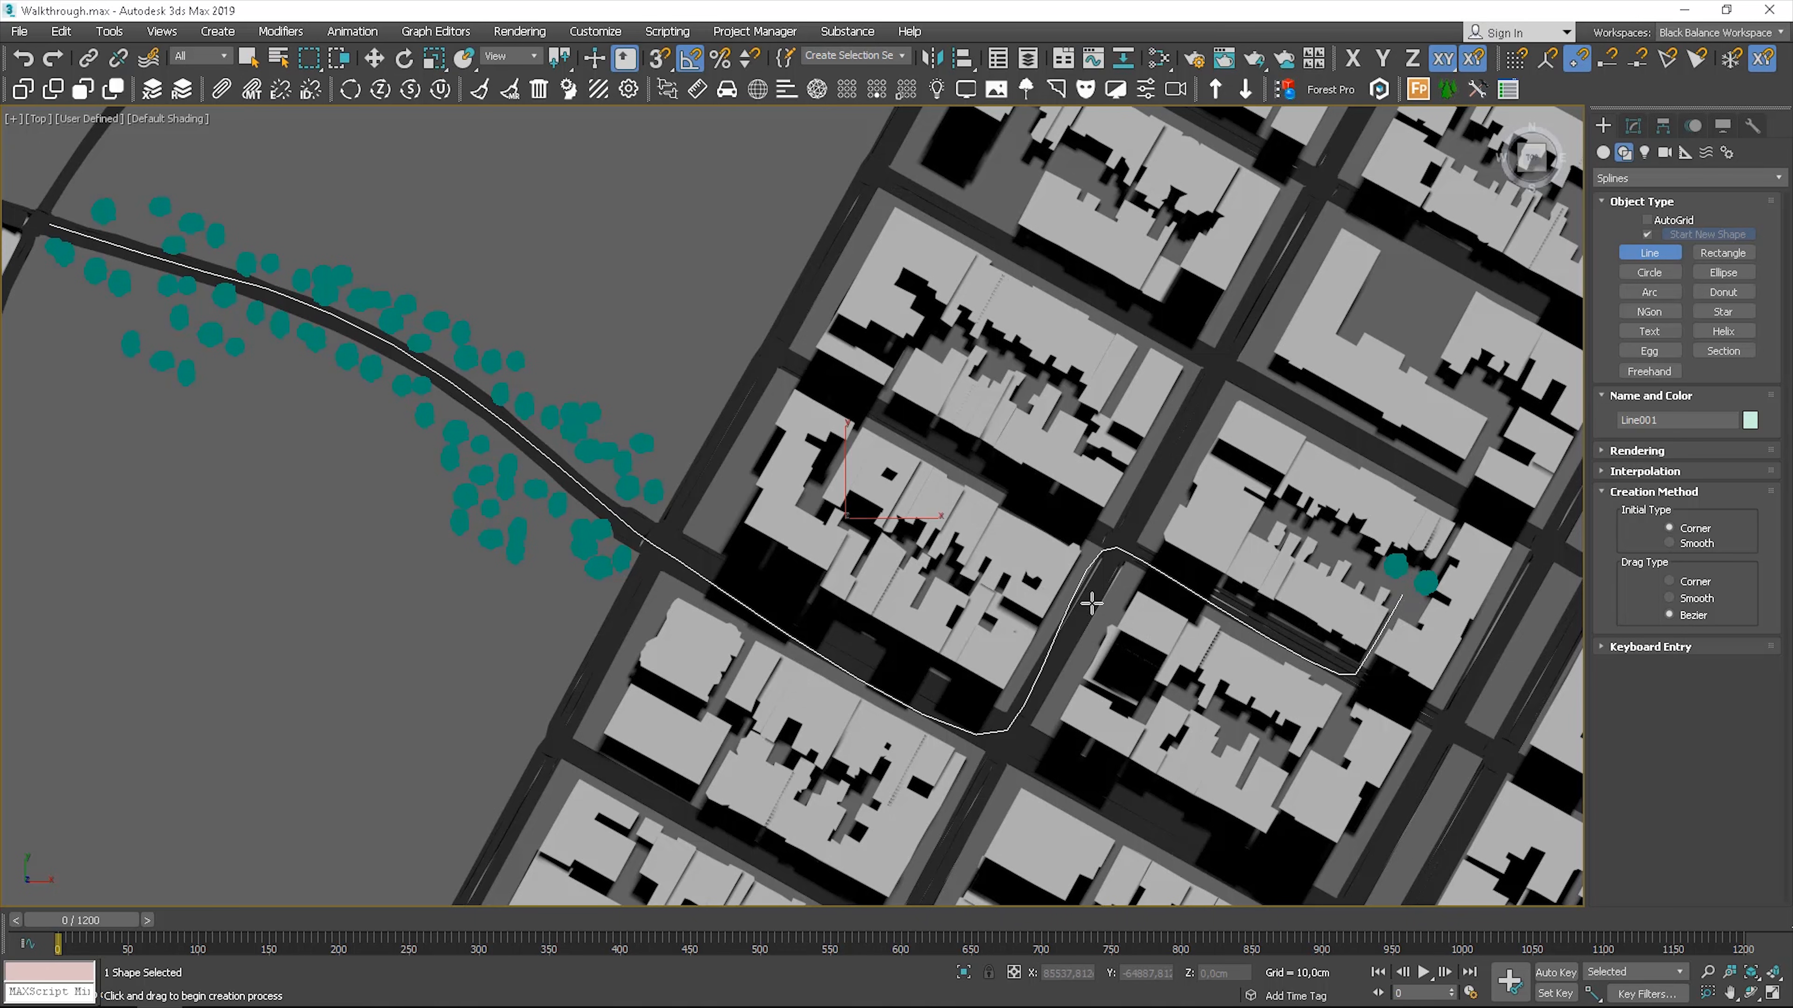
{"action": "left_click", "coordinate": [1649, 253]}
- Edit the line at vertex level and adjust the position and tangent of the vertex where the park road meets the city
{"action": "left_click", "coordinate": [1632, 126]}
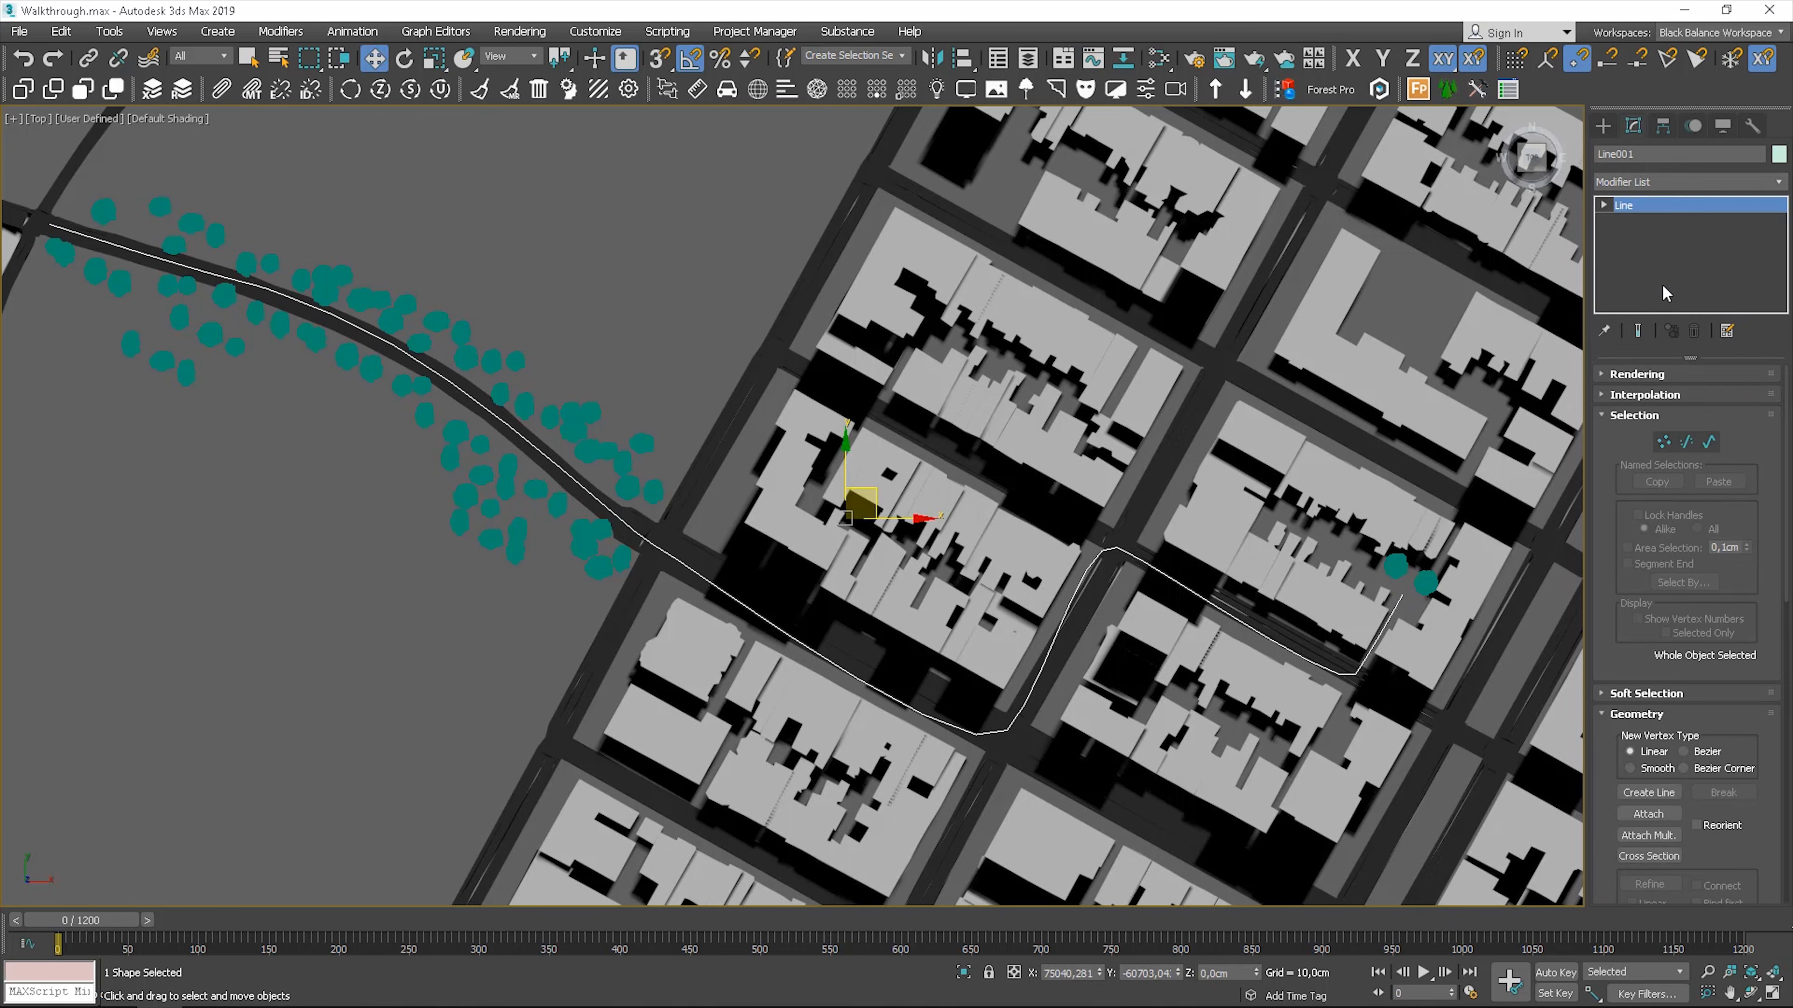
{"action": "left_click", "coordinate": [1664, 443]}
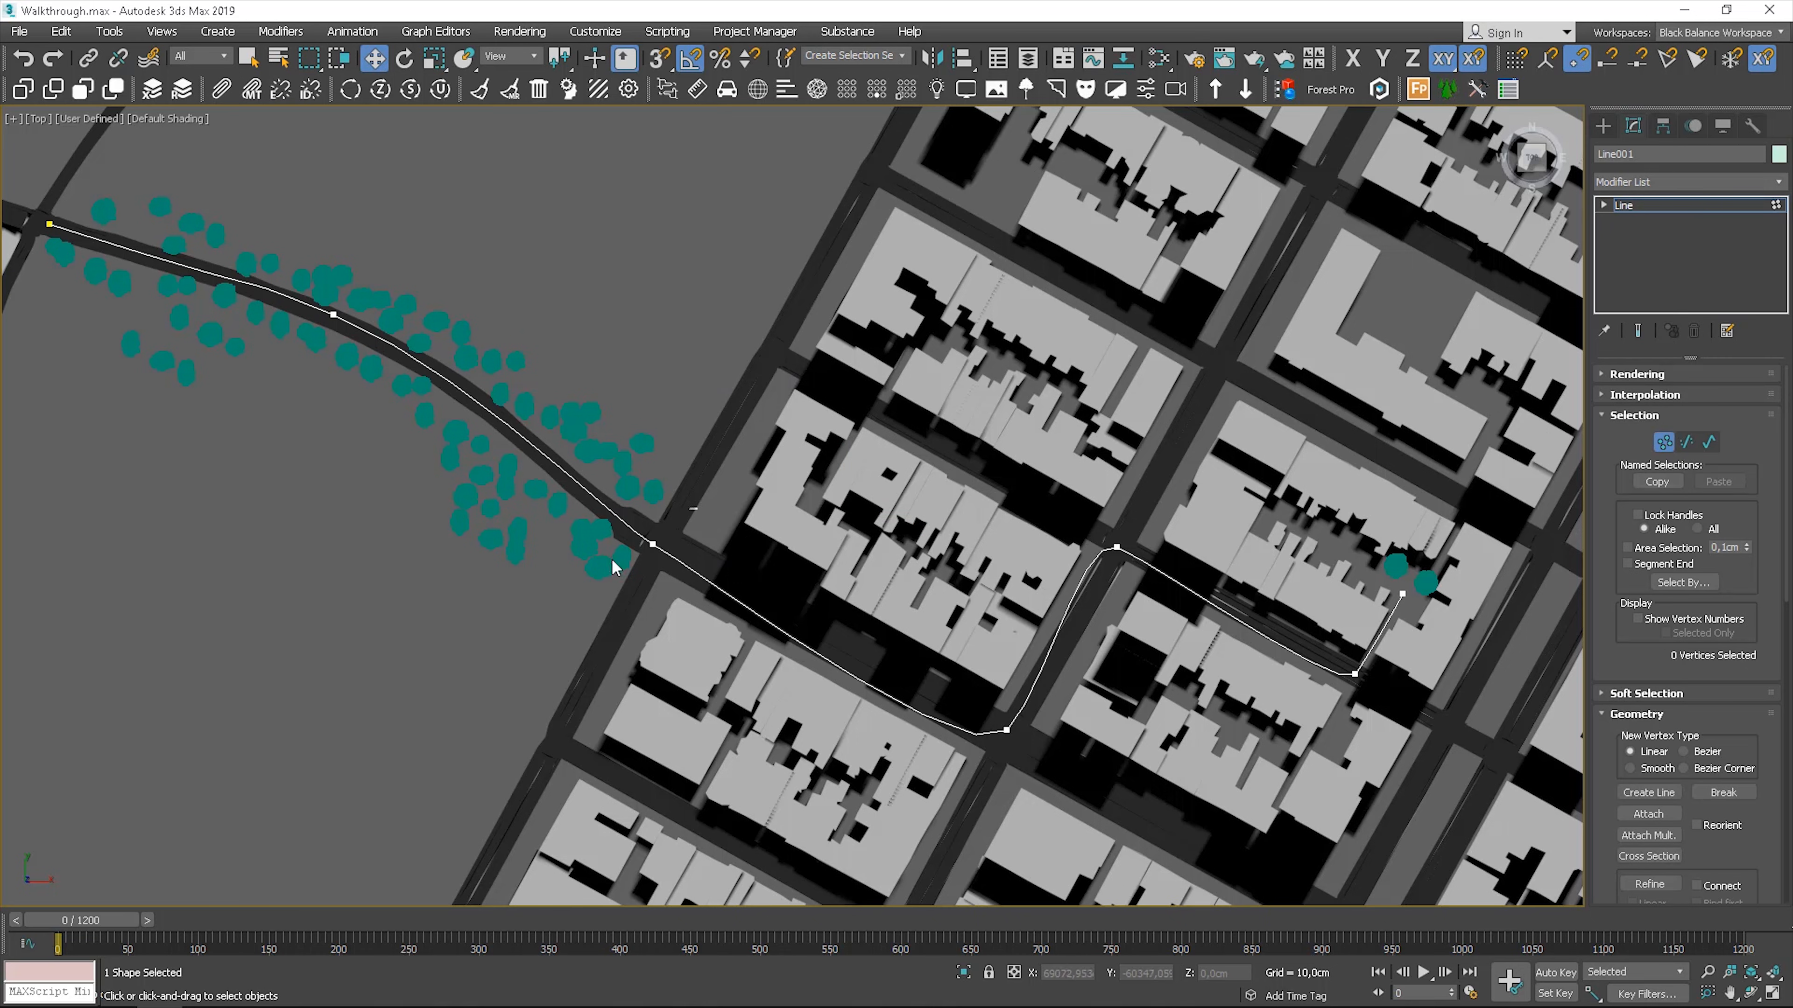
{"action": "left_click", "coordinate": [654, 543]}
{"action": "left_click_drag", "start_coordinate": [679, 558], "coordinate": [750, 609]}
{"action": "left_click_drag", "start_coordinate": [685, 523], "coordinate": [707, 528]}
- Reposition the second vertex on the park road and adjust its tangent handles so the line follows the road's curve
{"action": "left_click", "coordinate": [333, 314]}
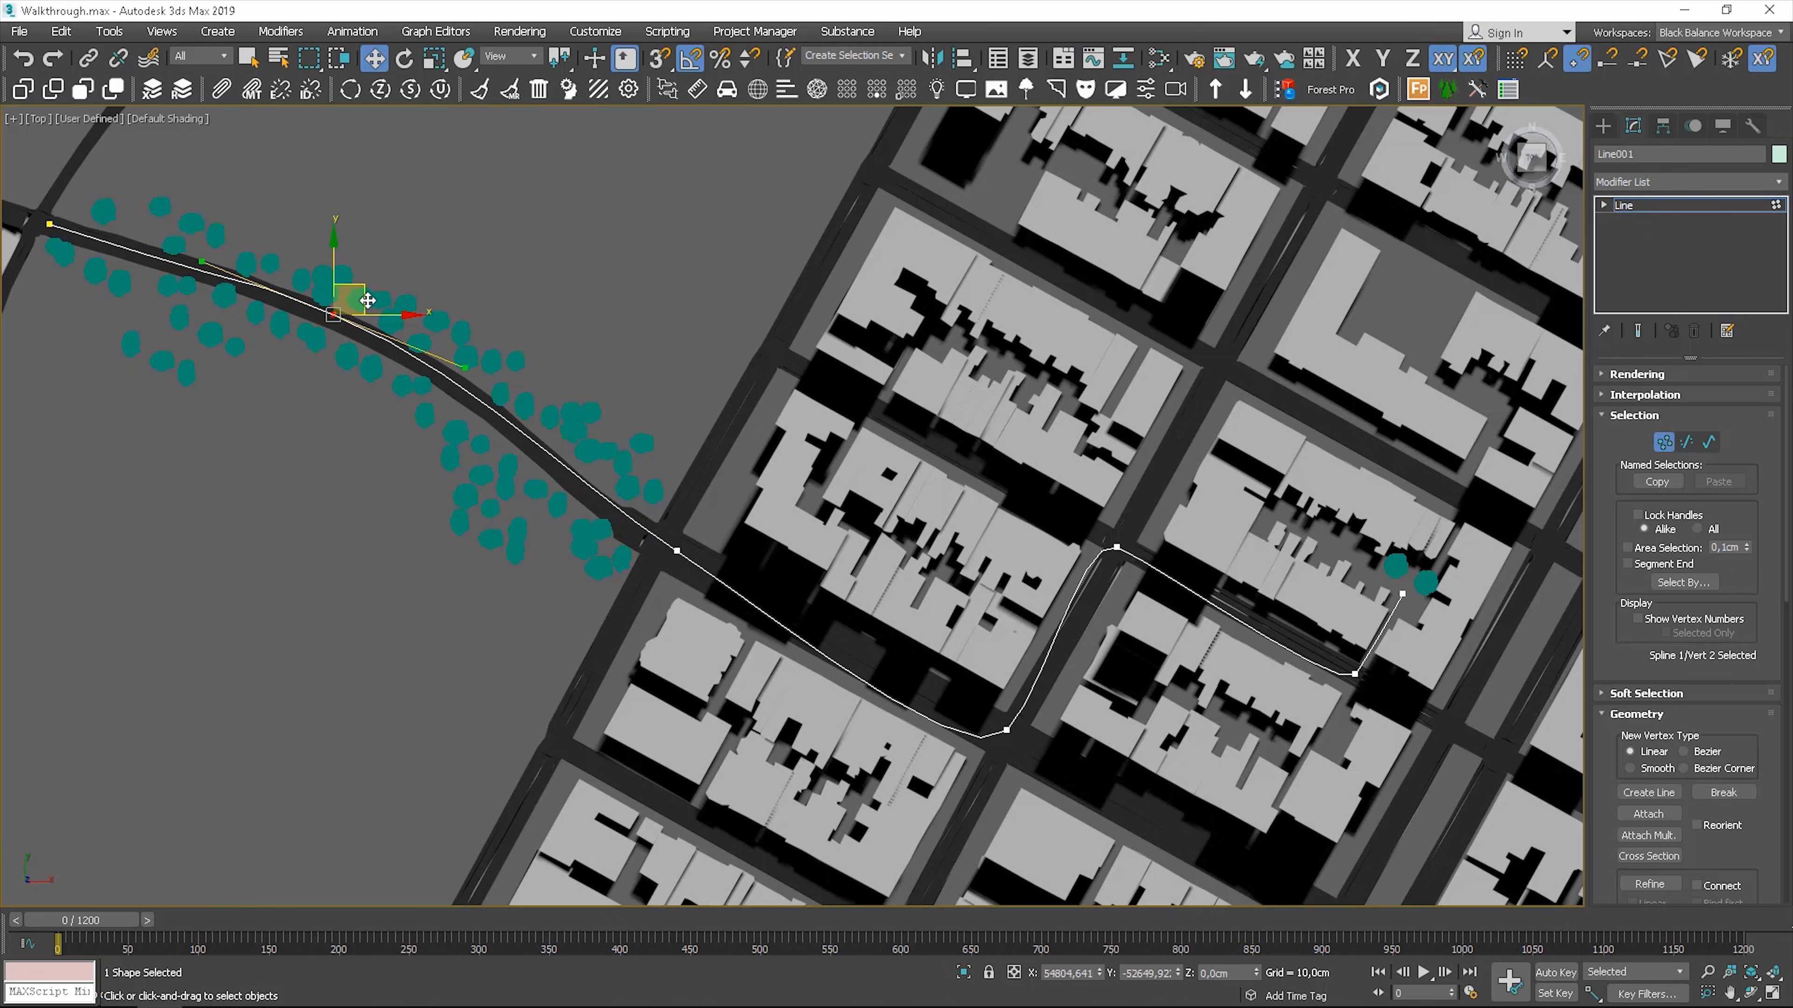
{"action": "left_click_drag", "start_coordinate": [197, 259], "coordinate": [152, 241]}
{"action": "left_click_drag", "start_coordinate": [360, 290], "coordinate": [363, 296]}
{"action": "left_click_drag", "start_coordinate": [518, 395], "coordinate": [513, 395]}
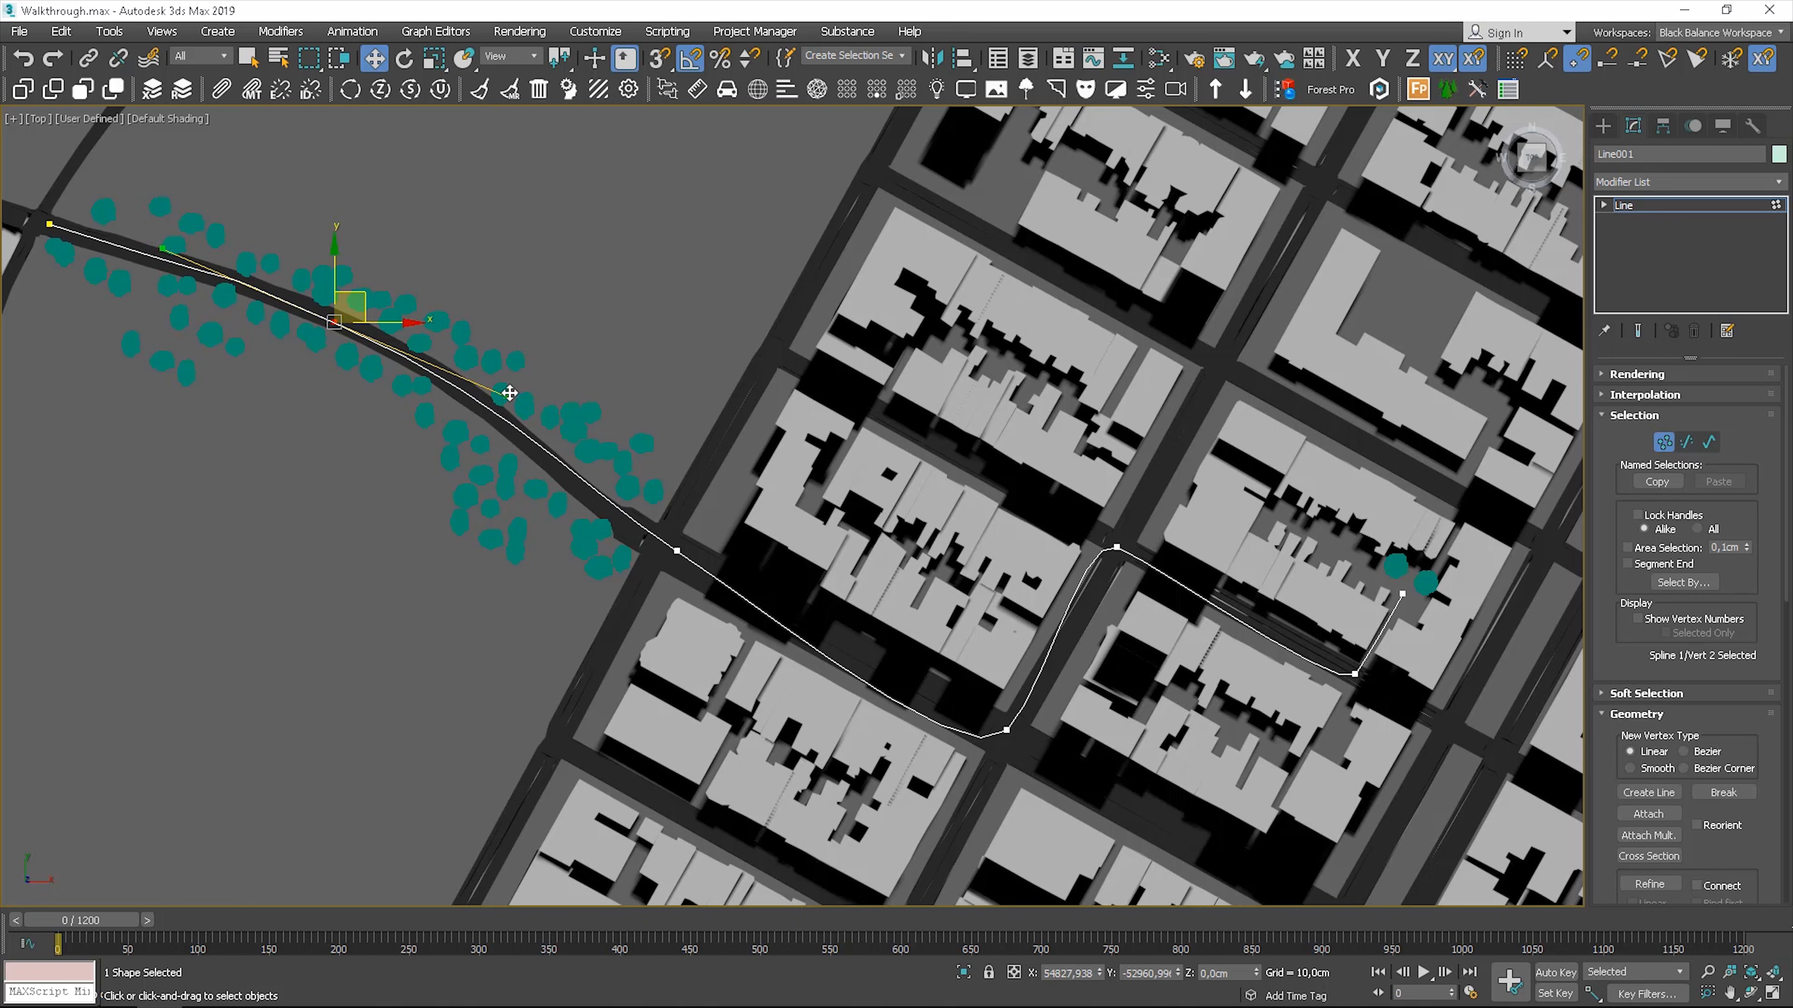
- Smooth the first two street-corner bends by adjusting the fourth and fifth vertices and their tangent handles
{"action": "left_click", "coordinate": [1005, 730]}
{"action": "mouse_move", "coordinate": [1049, 682]}
{"action": "left_mouse_down"}
{"action": "mouse_move", "coordinate": [1066, 676]}
{"action": "mouse_move", "coordinate": [1044, 683]}
{"action": "left_mouse_up"}
{"action": "left_click", "coordinate": [1117, 548]}
{"action": "left_click_drag", "start_coordinate": [1154, 565], "coordinate": [1149, 528]}
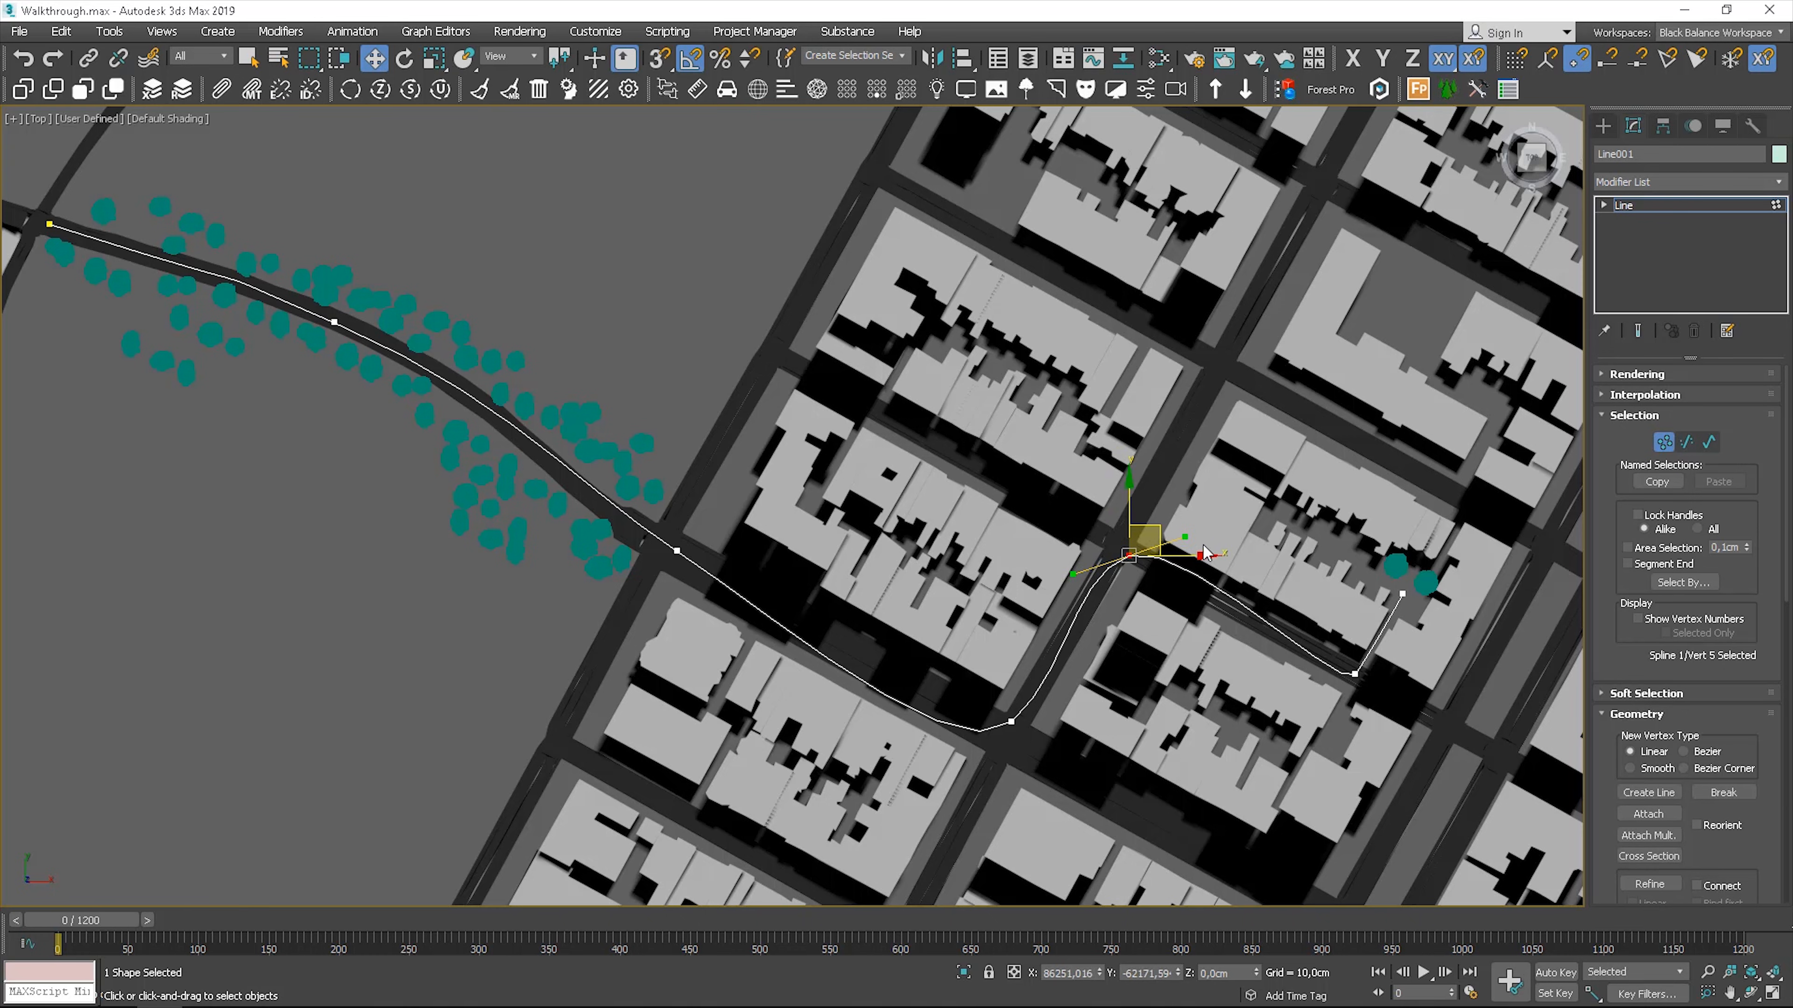
- Round the last bend before the courtyard trees by adjusting the sixth vertex, and refine the preceding corner vertex
{"action": "left_click", "coordinate": [1354, 674]}
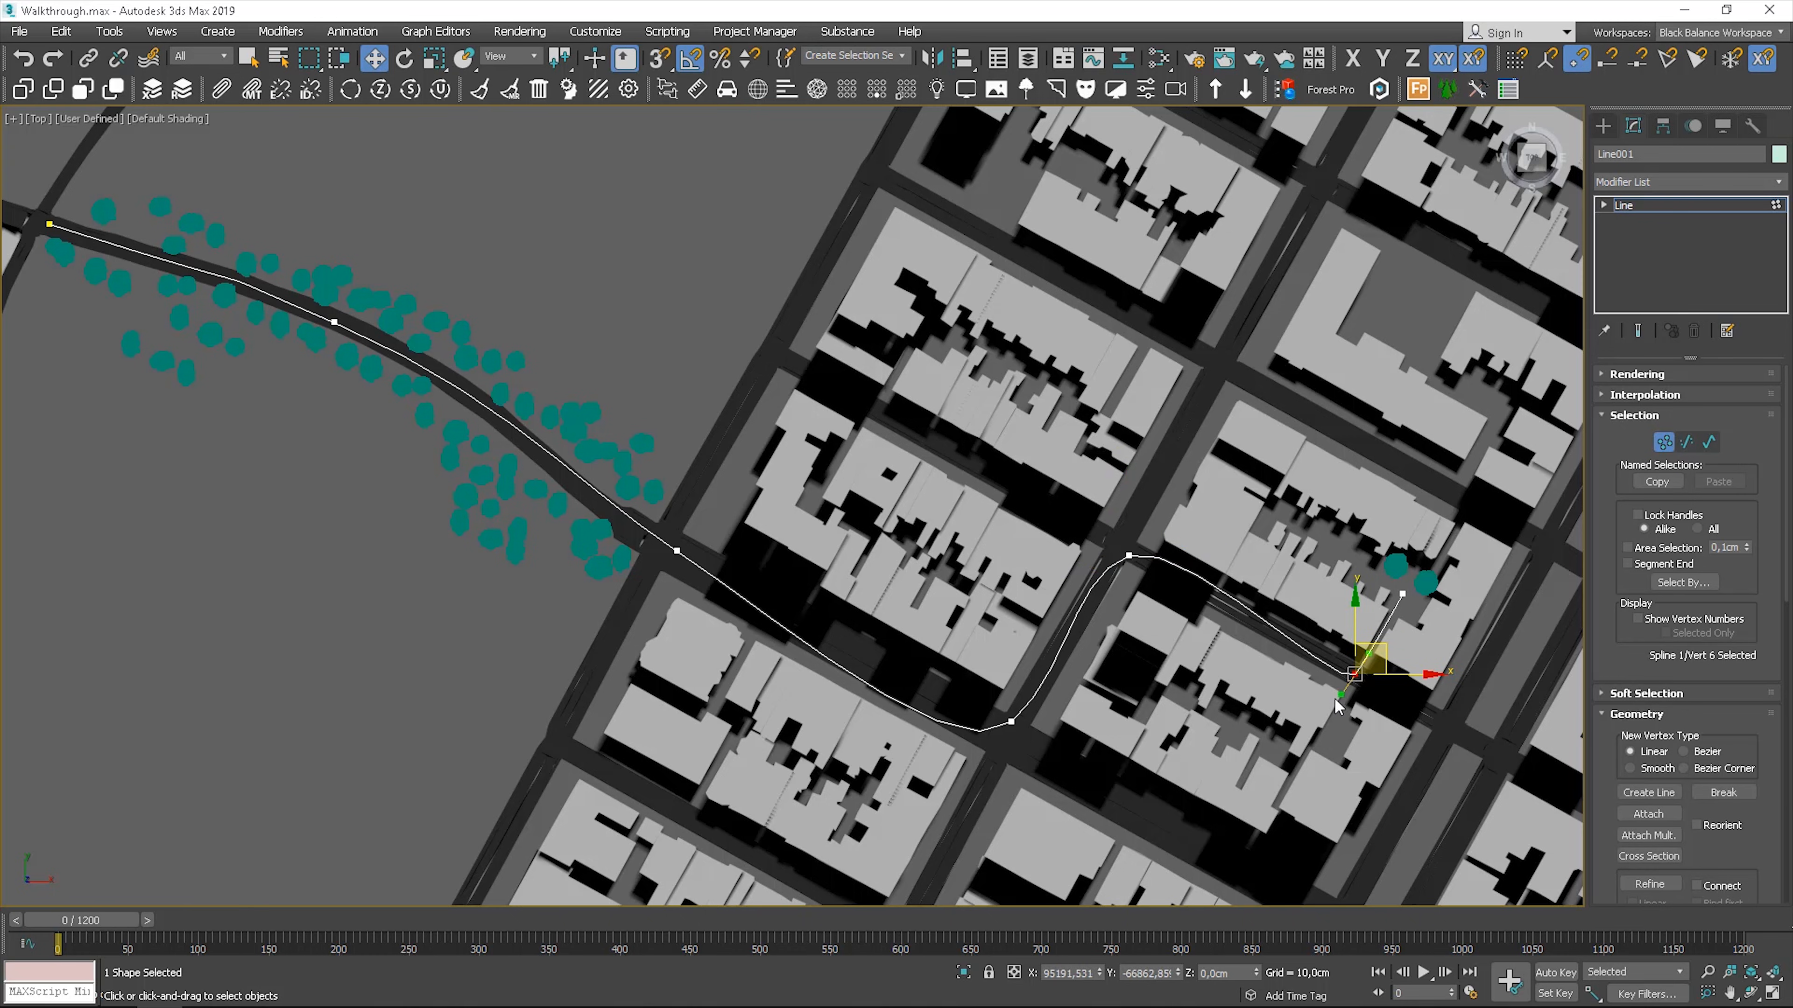
{"action": "left_click_drag", "start_coordinate": [1341, 693], "coordinate": [1309, 666]}
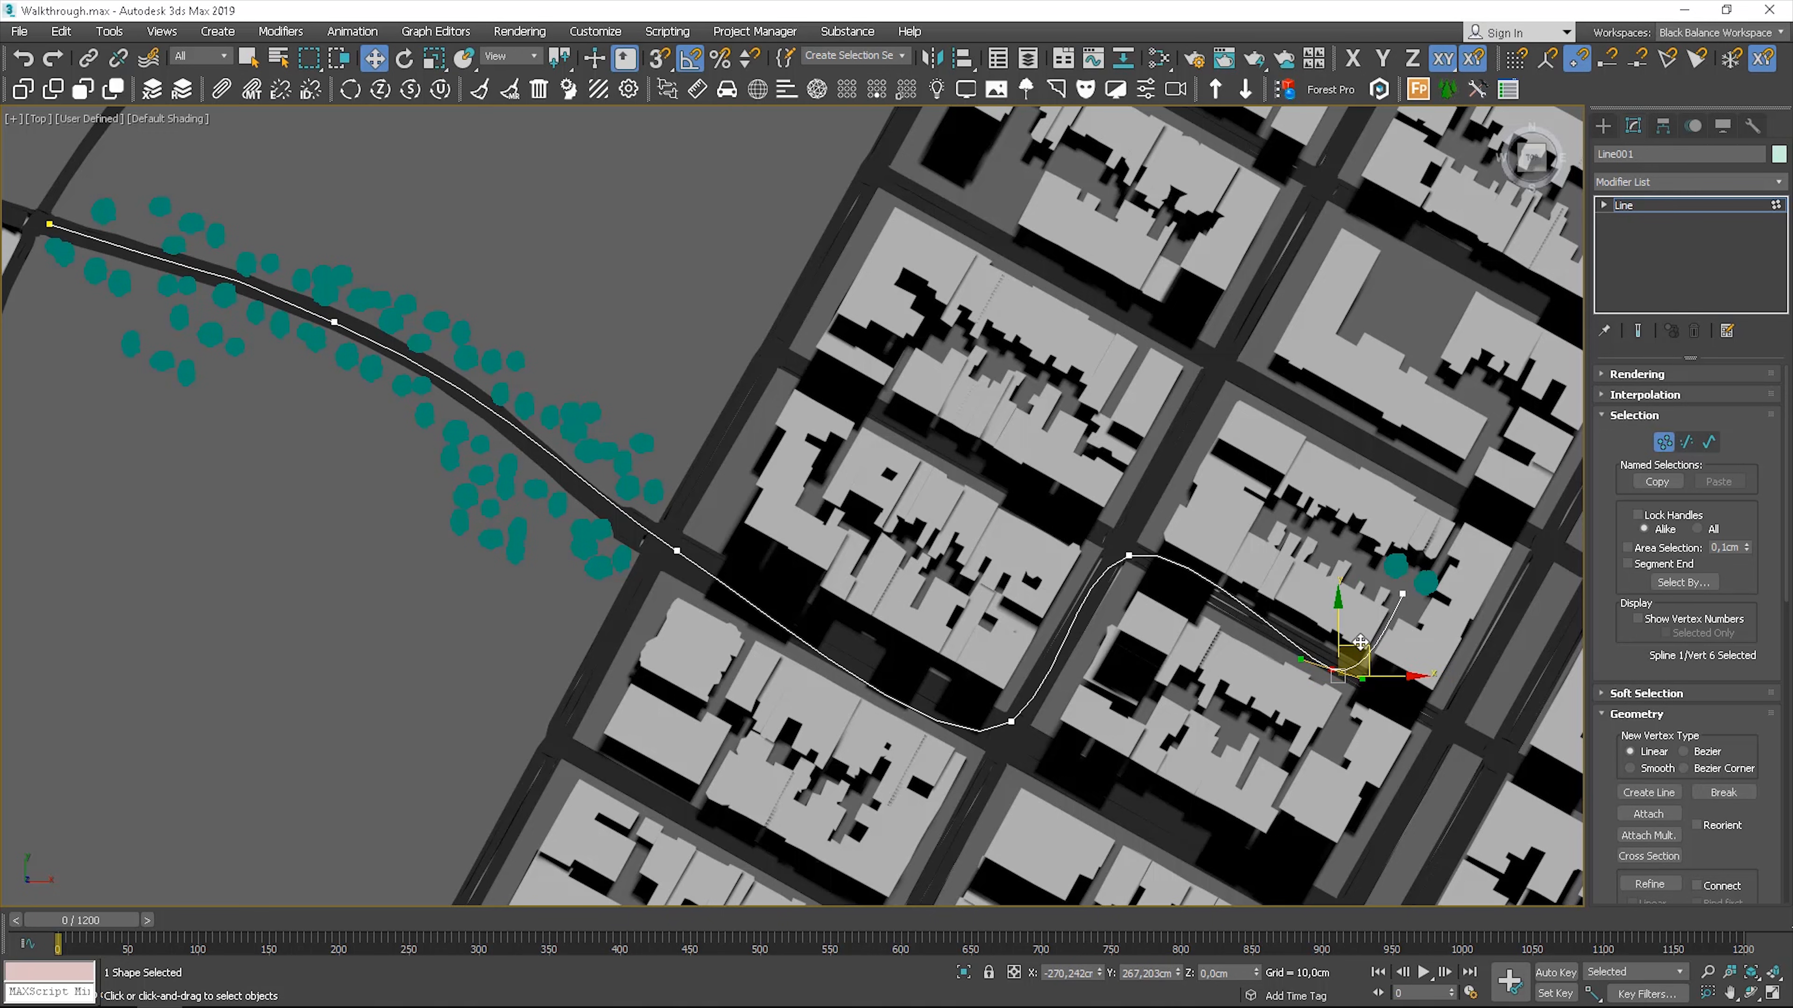
{"action": "left_click", "coordinate": [1129, 556]}
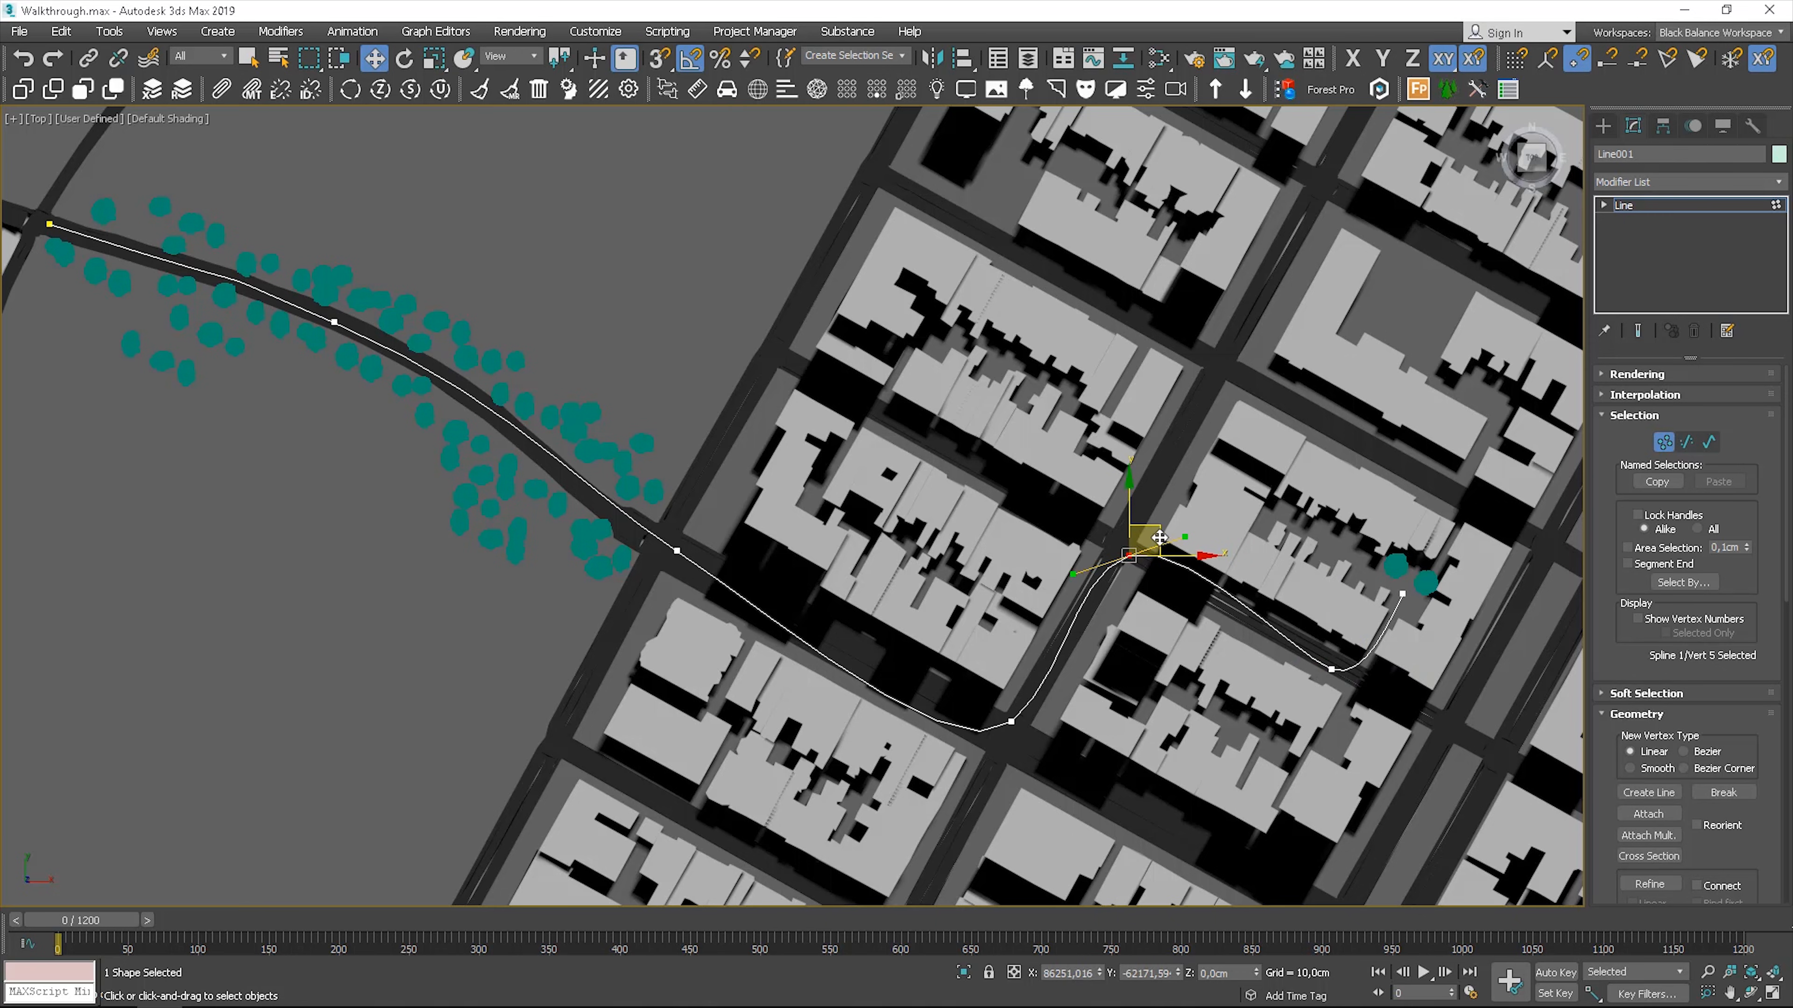
{"action": "mouse_move", "coordinate": [1158, 528]}
{"action": "left_mouse_down"}
{"action": "mouse_move", "coordinate": [1180, 555]}
{"action": "mouse_move", "coordinate": [1158, 528]}
{"action": "left_mouse_up"}
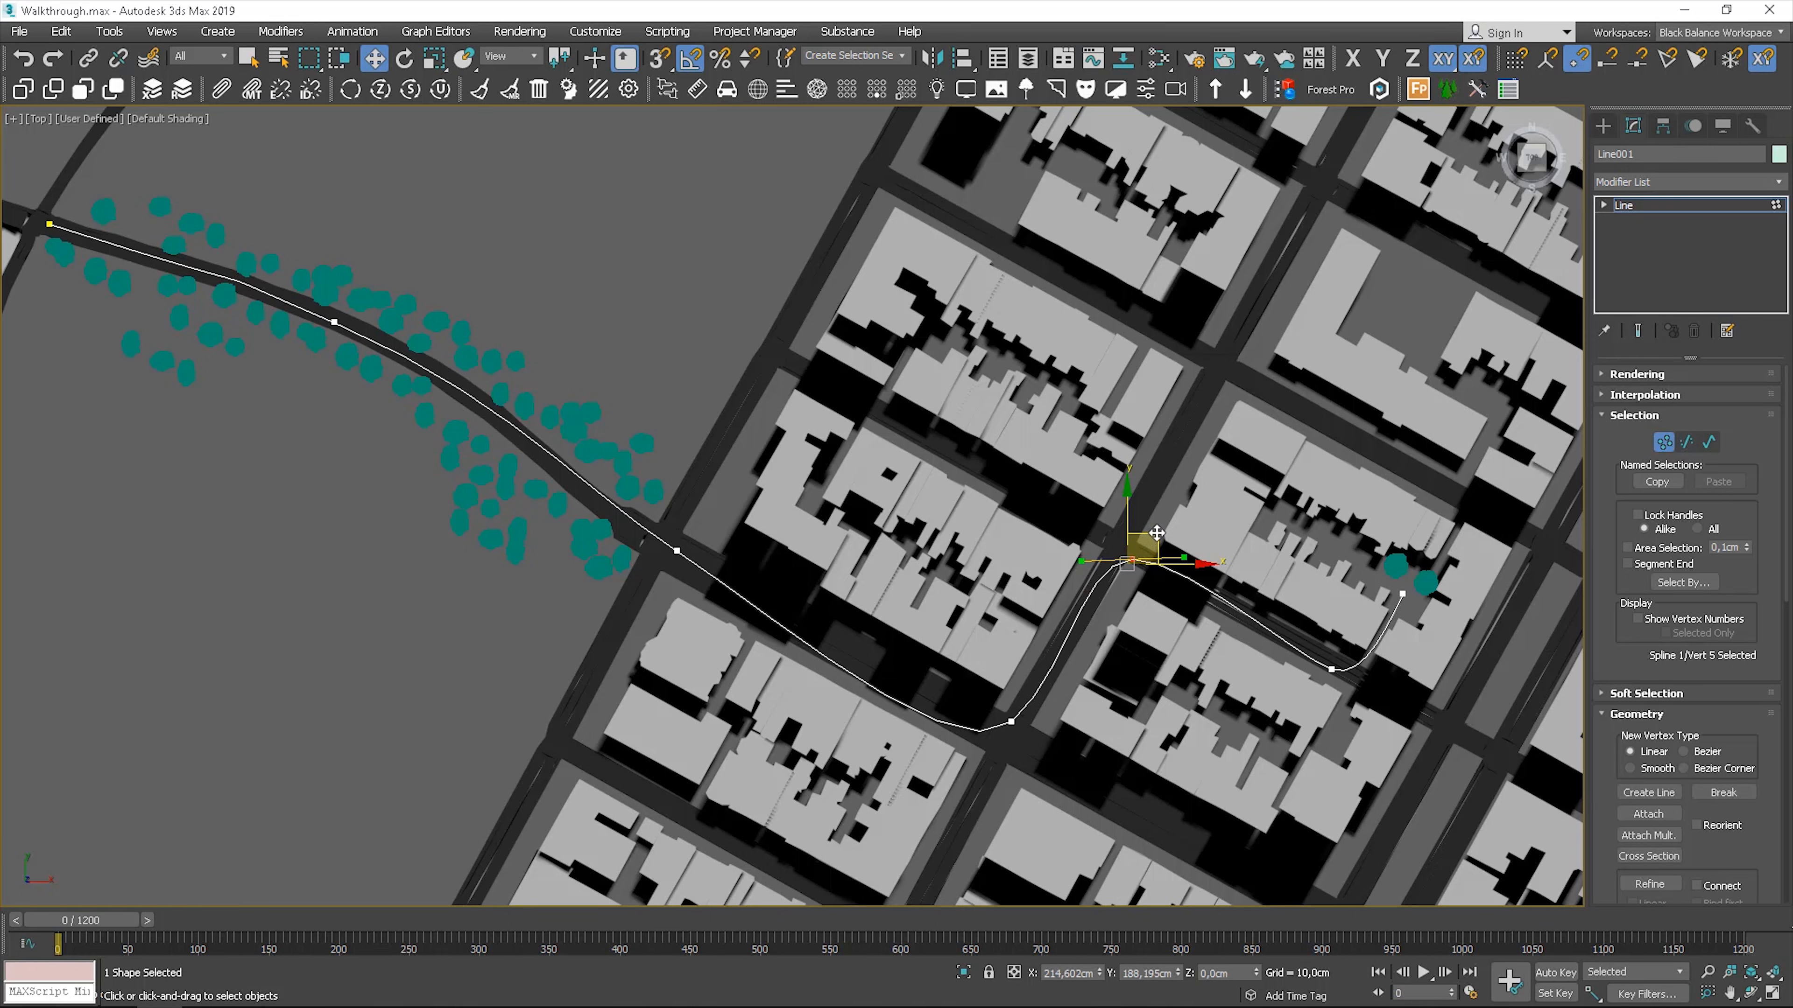
- Leave vertex editing and set the line's interpolation steps to 60
{"action": "left_click", "coordinate": [1664, 441]}
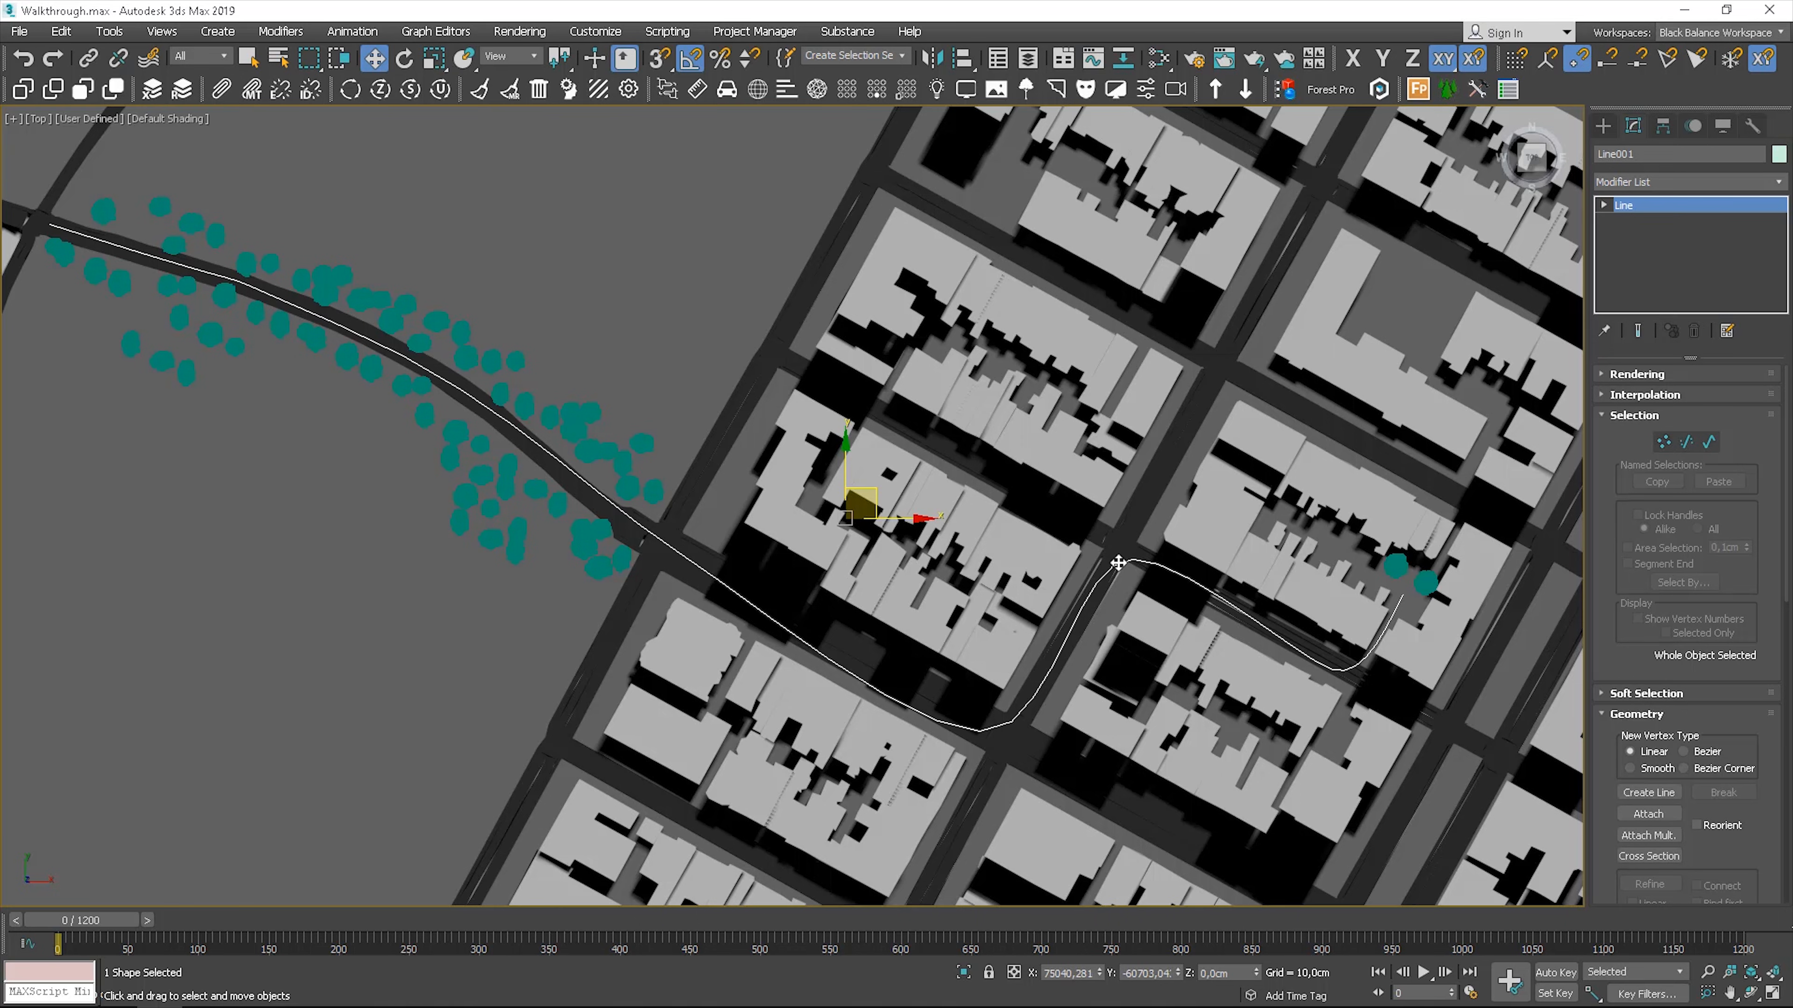
{"action": "left_click", "coordinate": [1680, 396]}
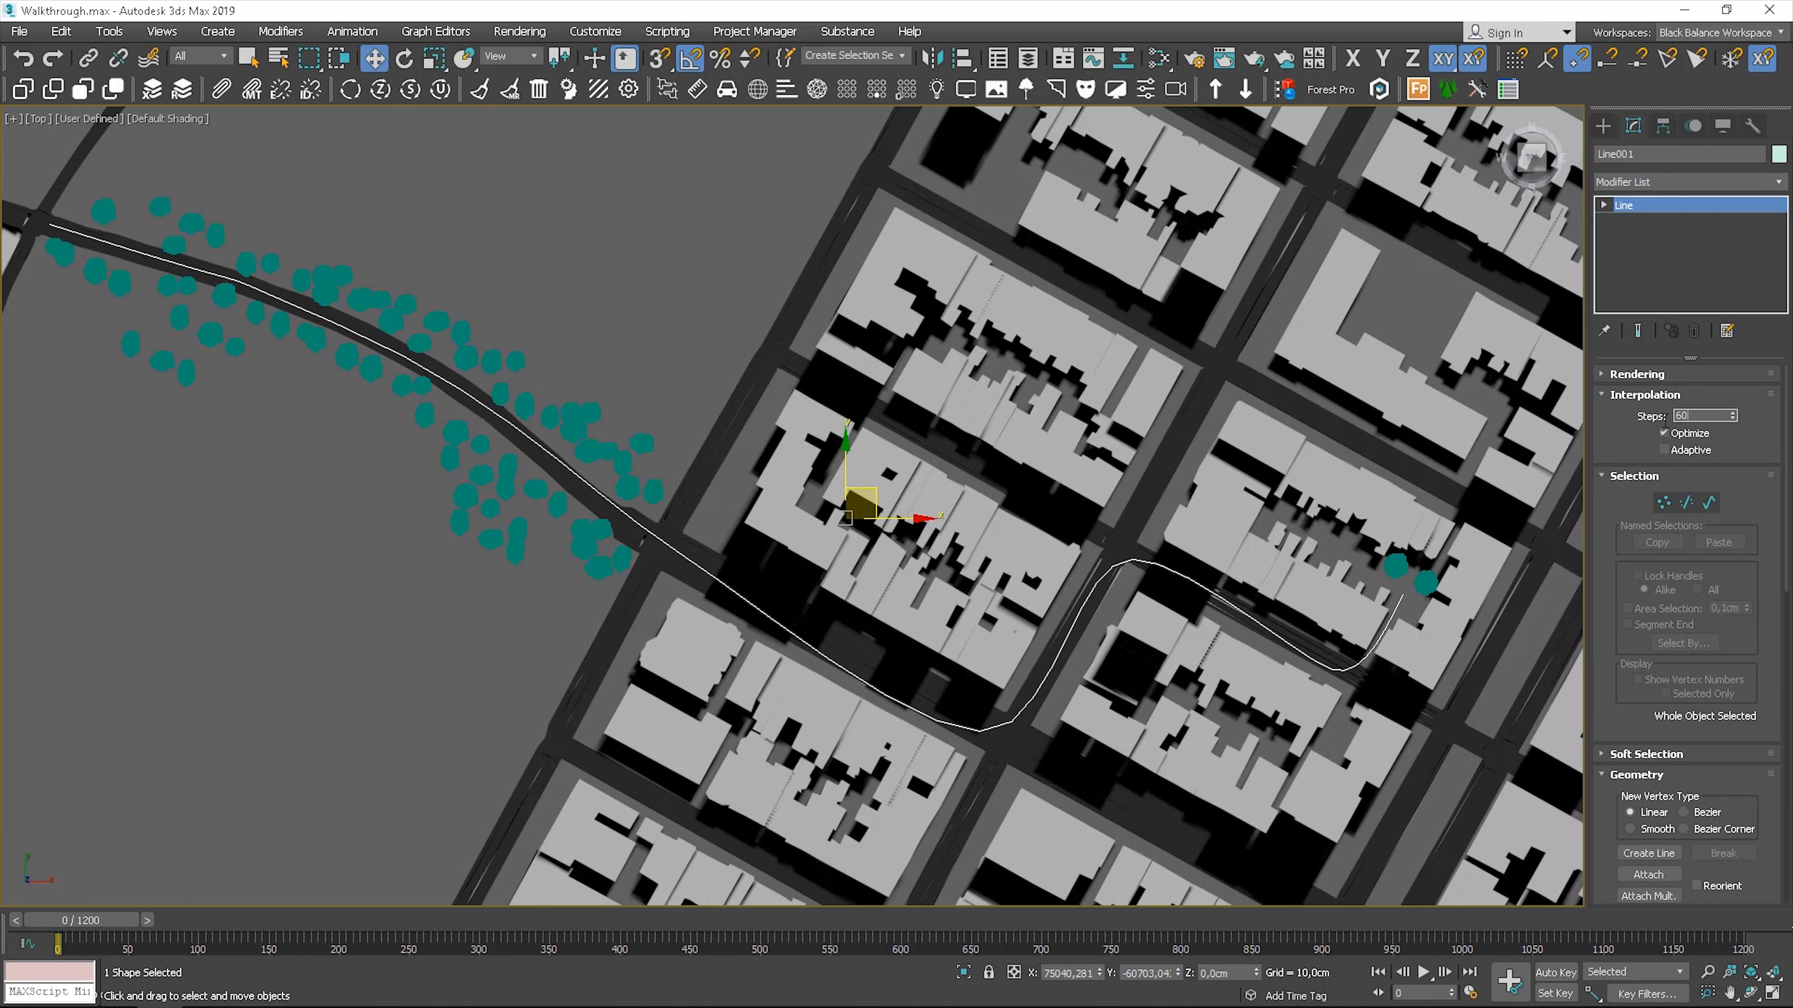
{"action": "key", "text": "Return"}
- Create a CoronaCam at the path's park end, aimed along the road, and make it untargeted
{"action": "left_click", "coordinate": [1603, 126]}
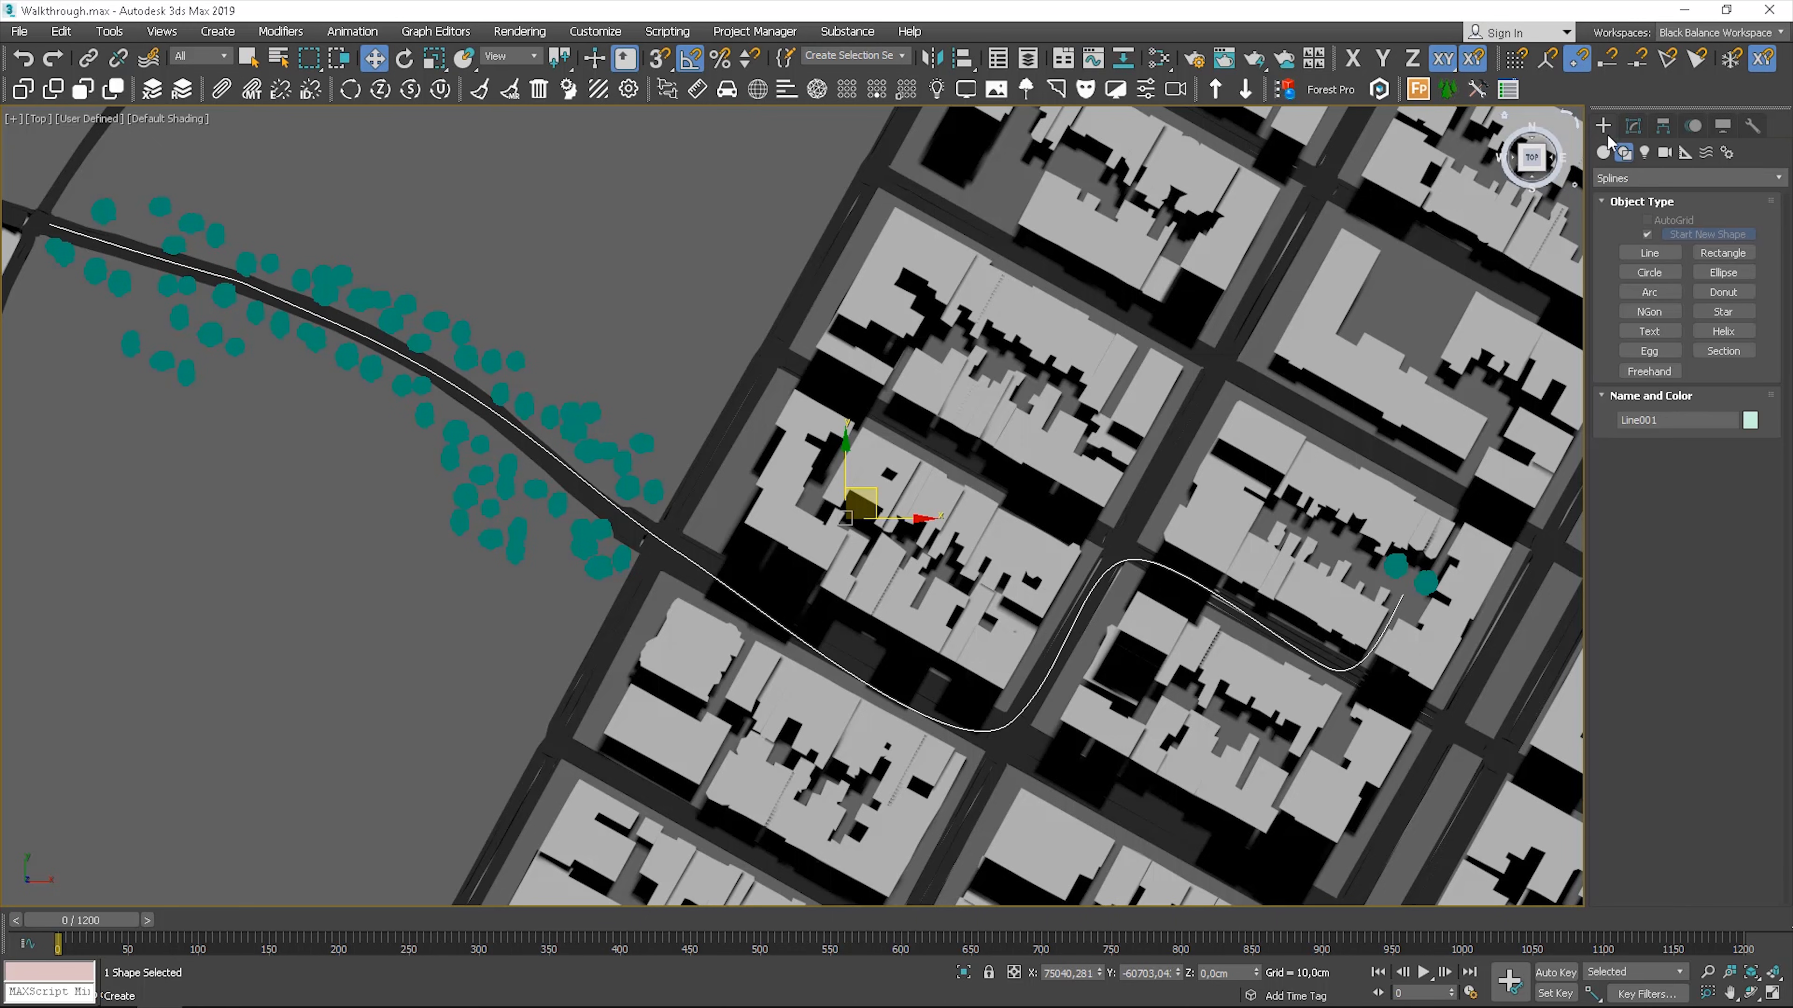
{"action": "left_click", "coordinate": [1665, 153]}
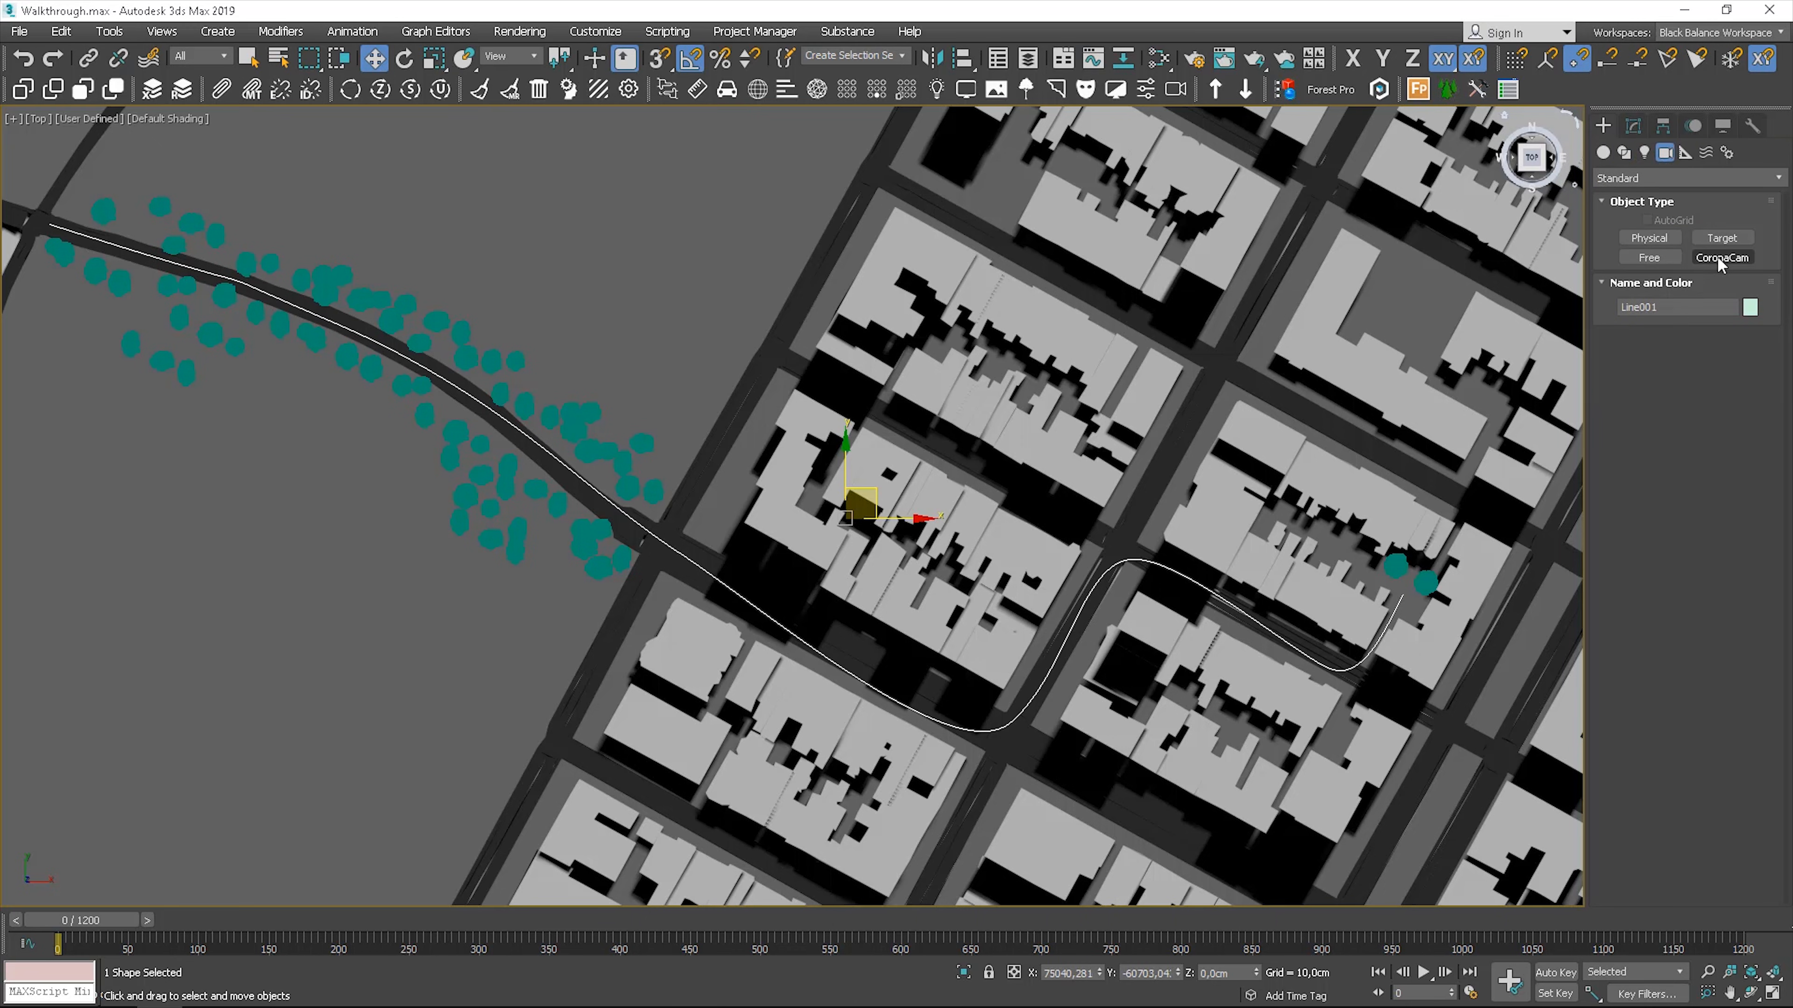
{"action": "left_click", "coordinate": [1655, 260]}
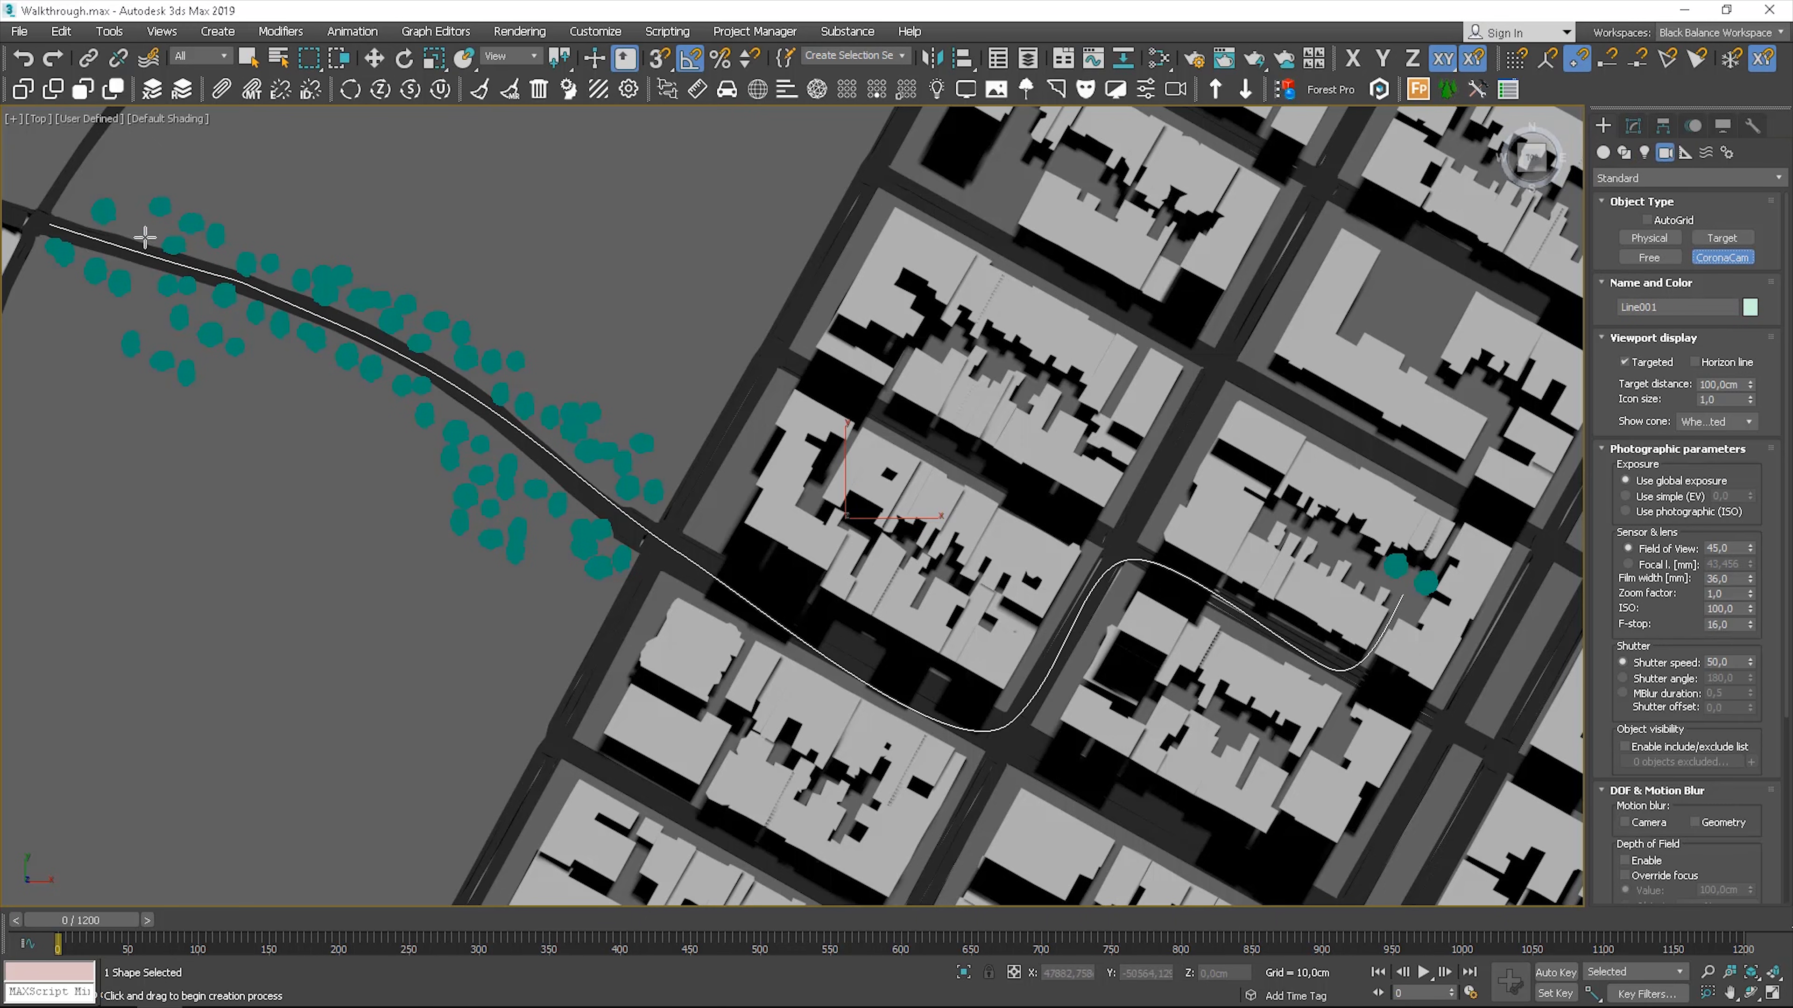
{"action": "left_click_drag", "start_coordinate": [42, 214], "coordinate": [129, 244]}
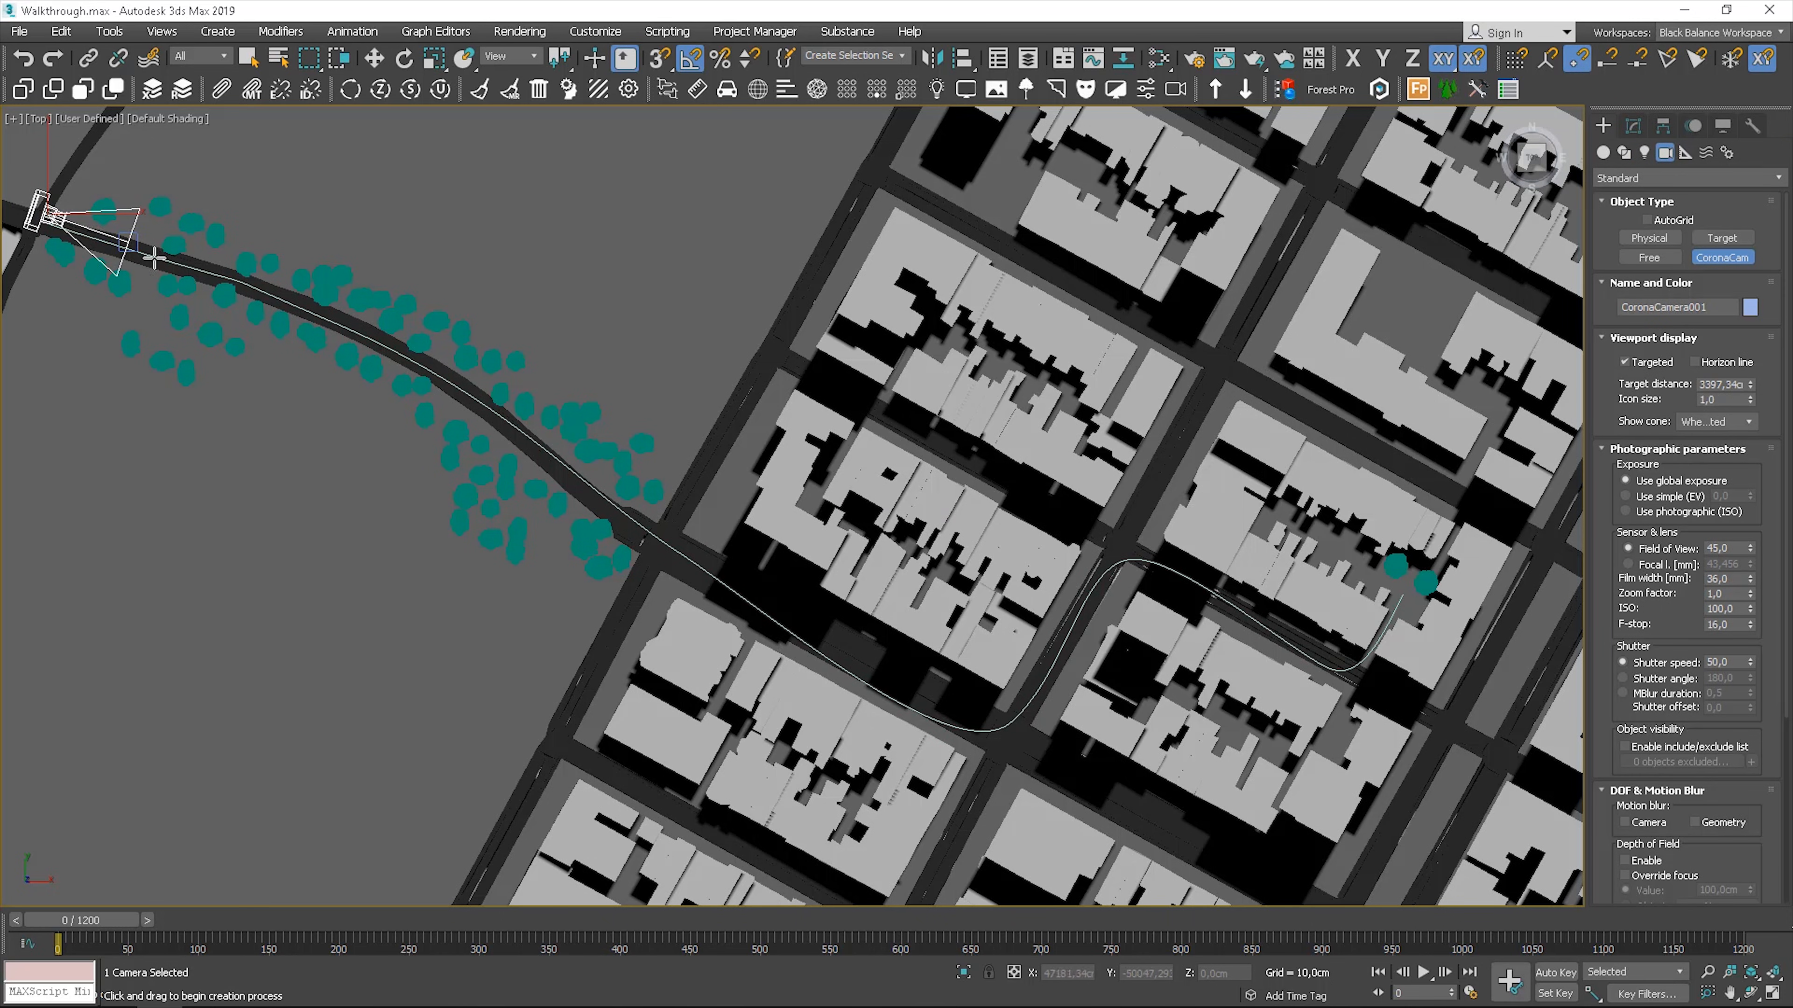
{"action": "key", "text": "w"}
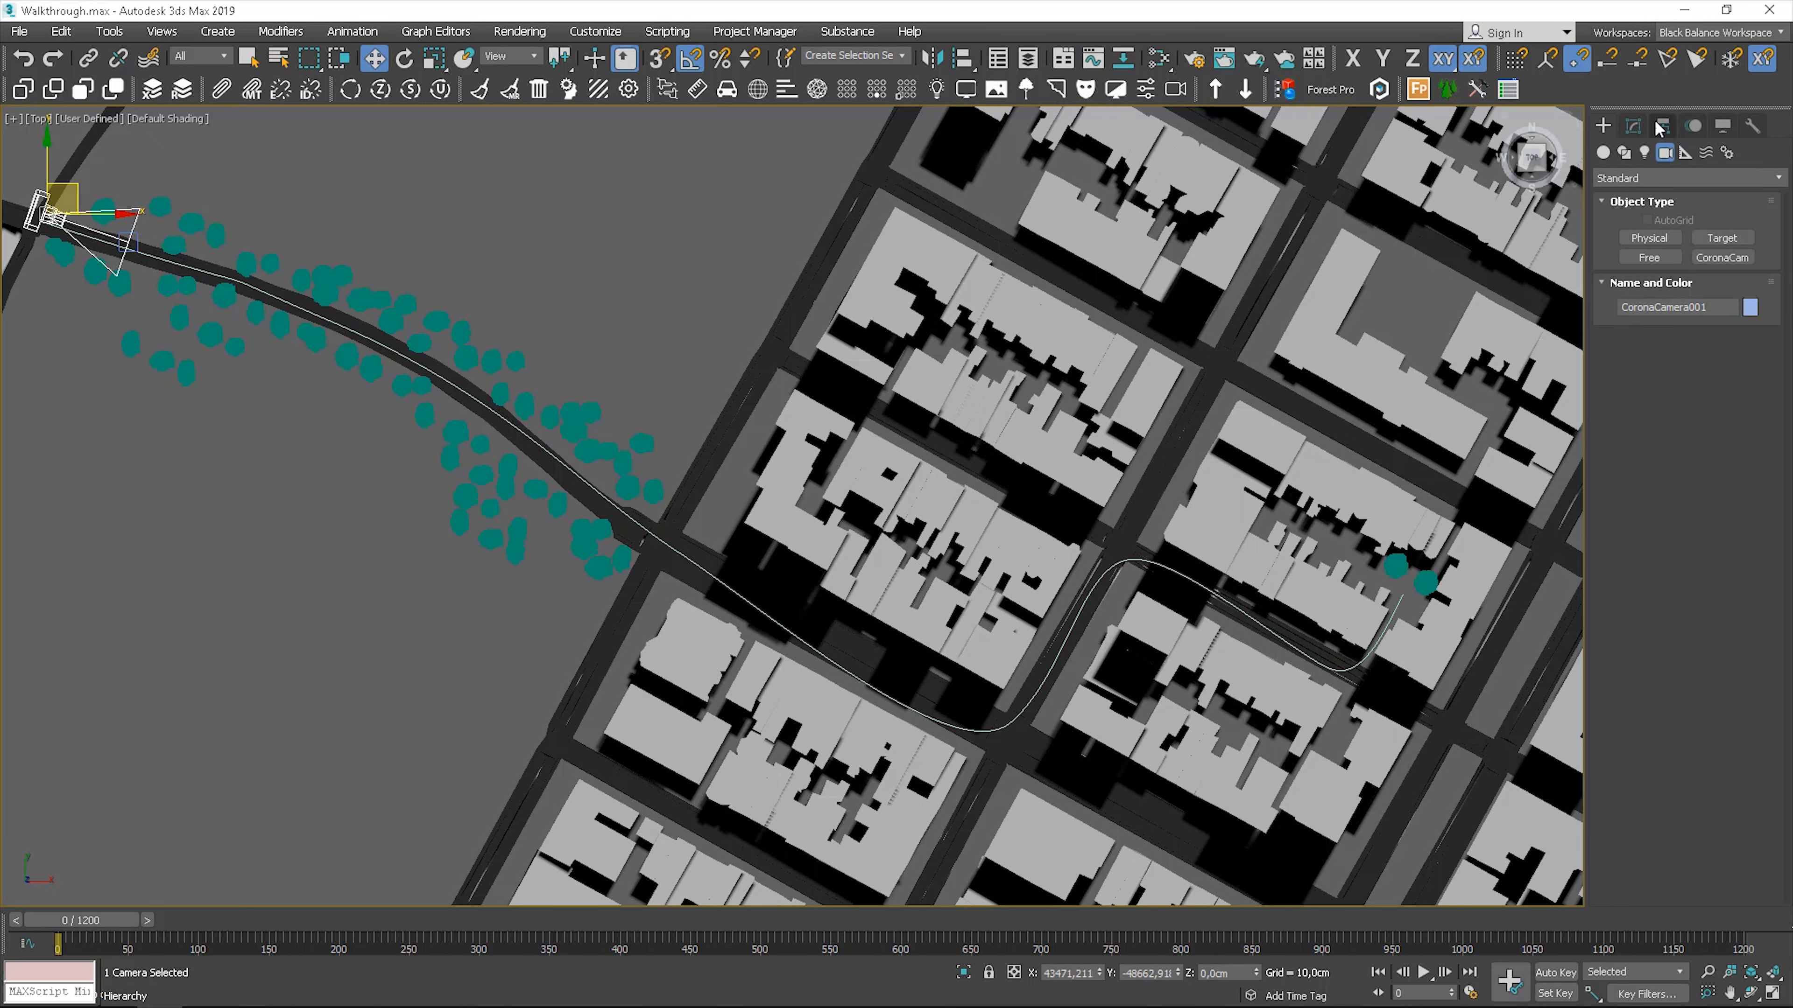
{"action": "left_click", "coordinate": [1632, 126]}
{"action": "left_click", "coordinate": [1639, 406]}
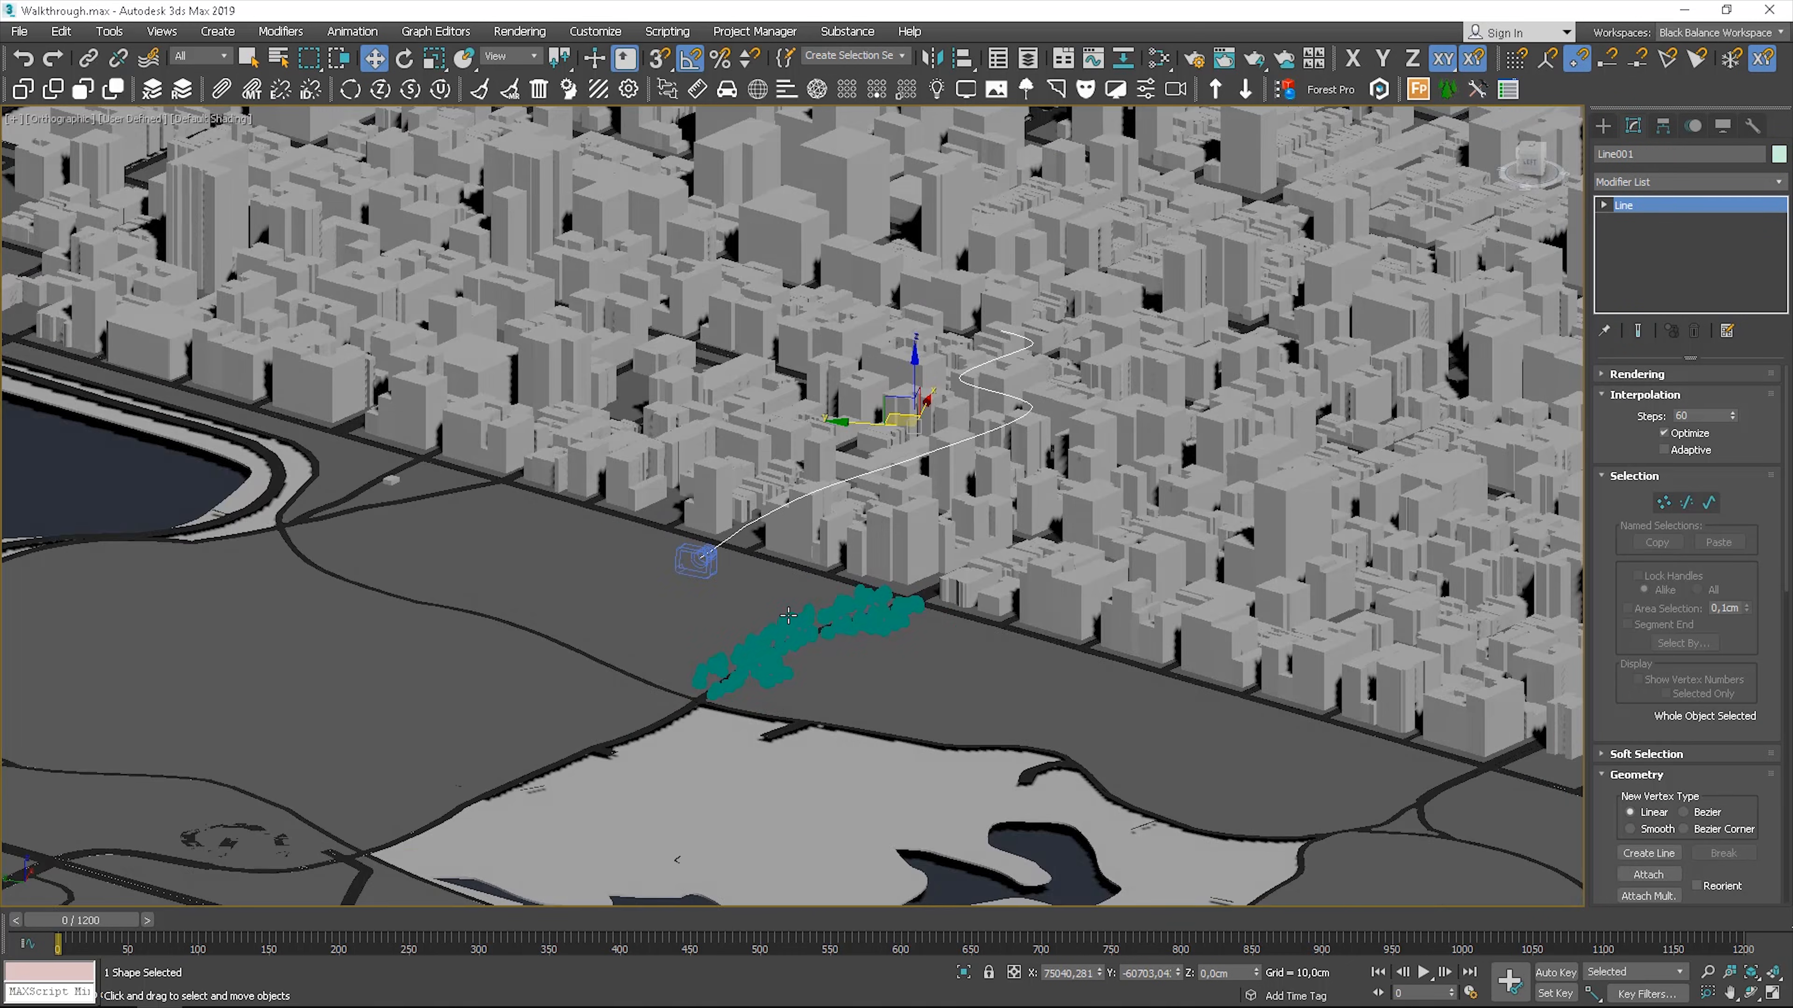
- Lower the path line along the Z axis until it lies on the road surface
{"action": "scroll", "coordinate": [789, 615], "scroll_direction": "up", "scroll_amount": 5}
{"action": "left_click", "coordinate": [603, 781]}
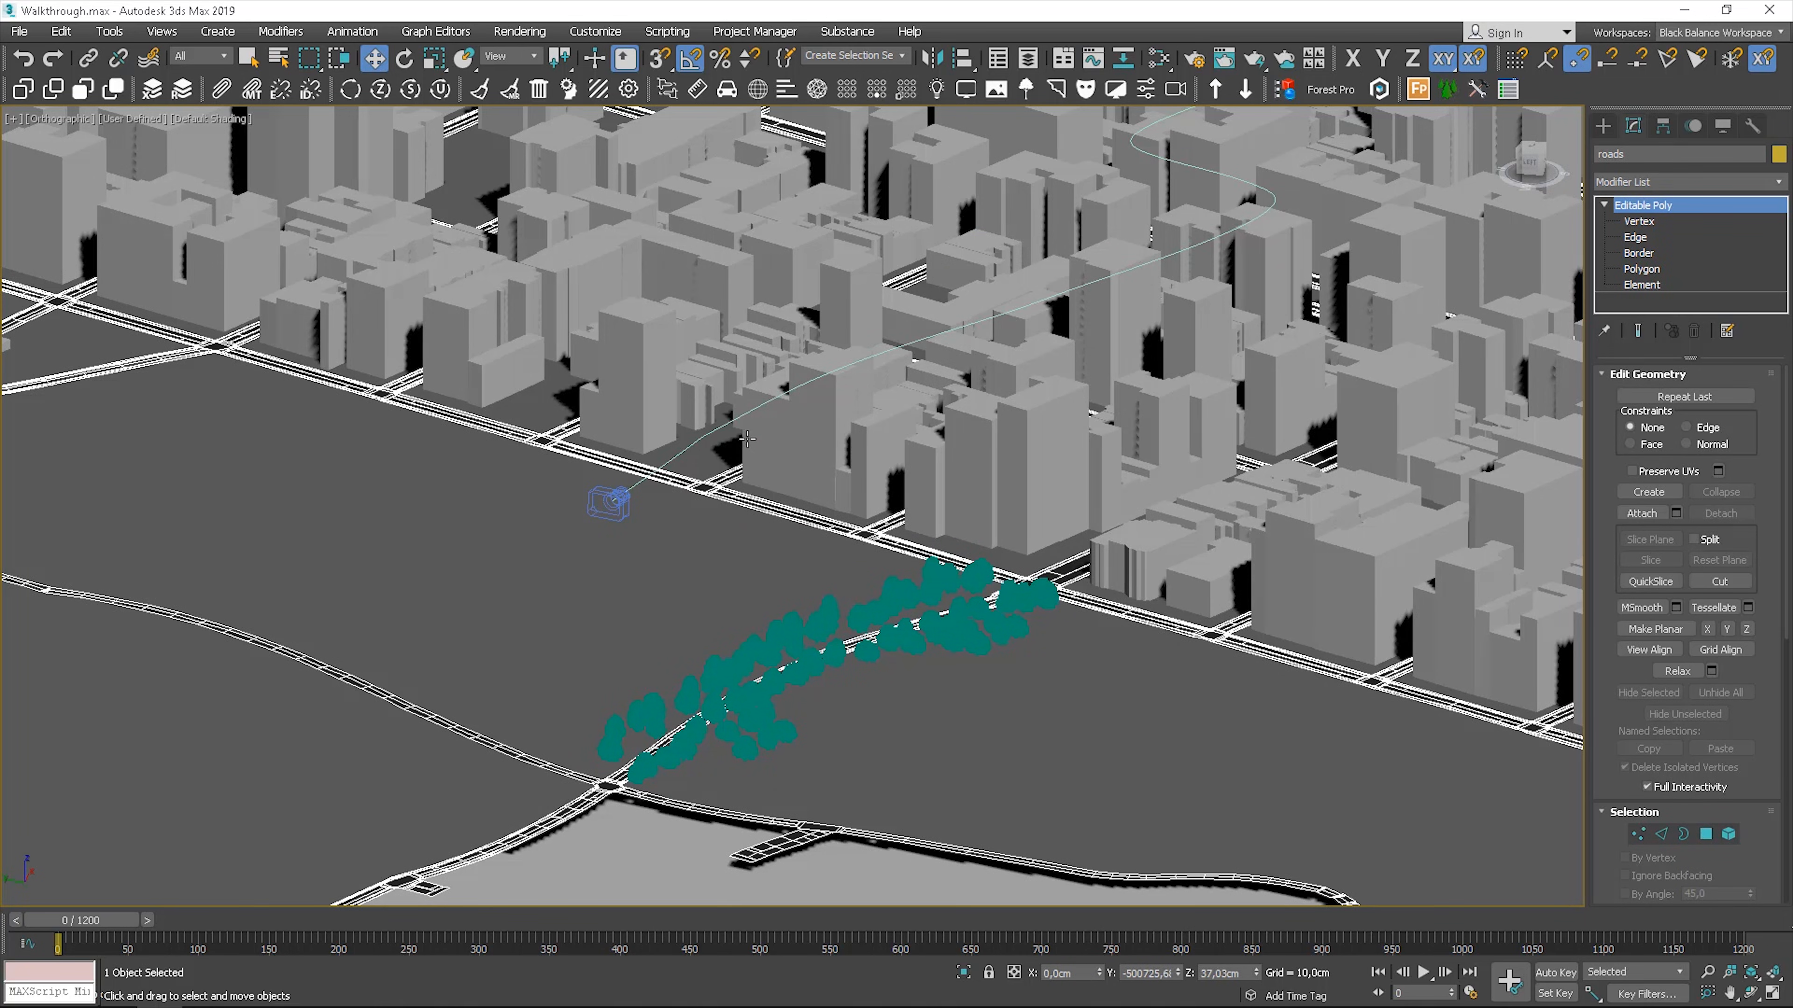
{"action": "left_click", "coordinate": [747, 411]}
{"action": "left_click_drag", "start_coordinate": [1049, 181], "coordinate": [1049, 460]}
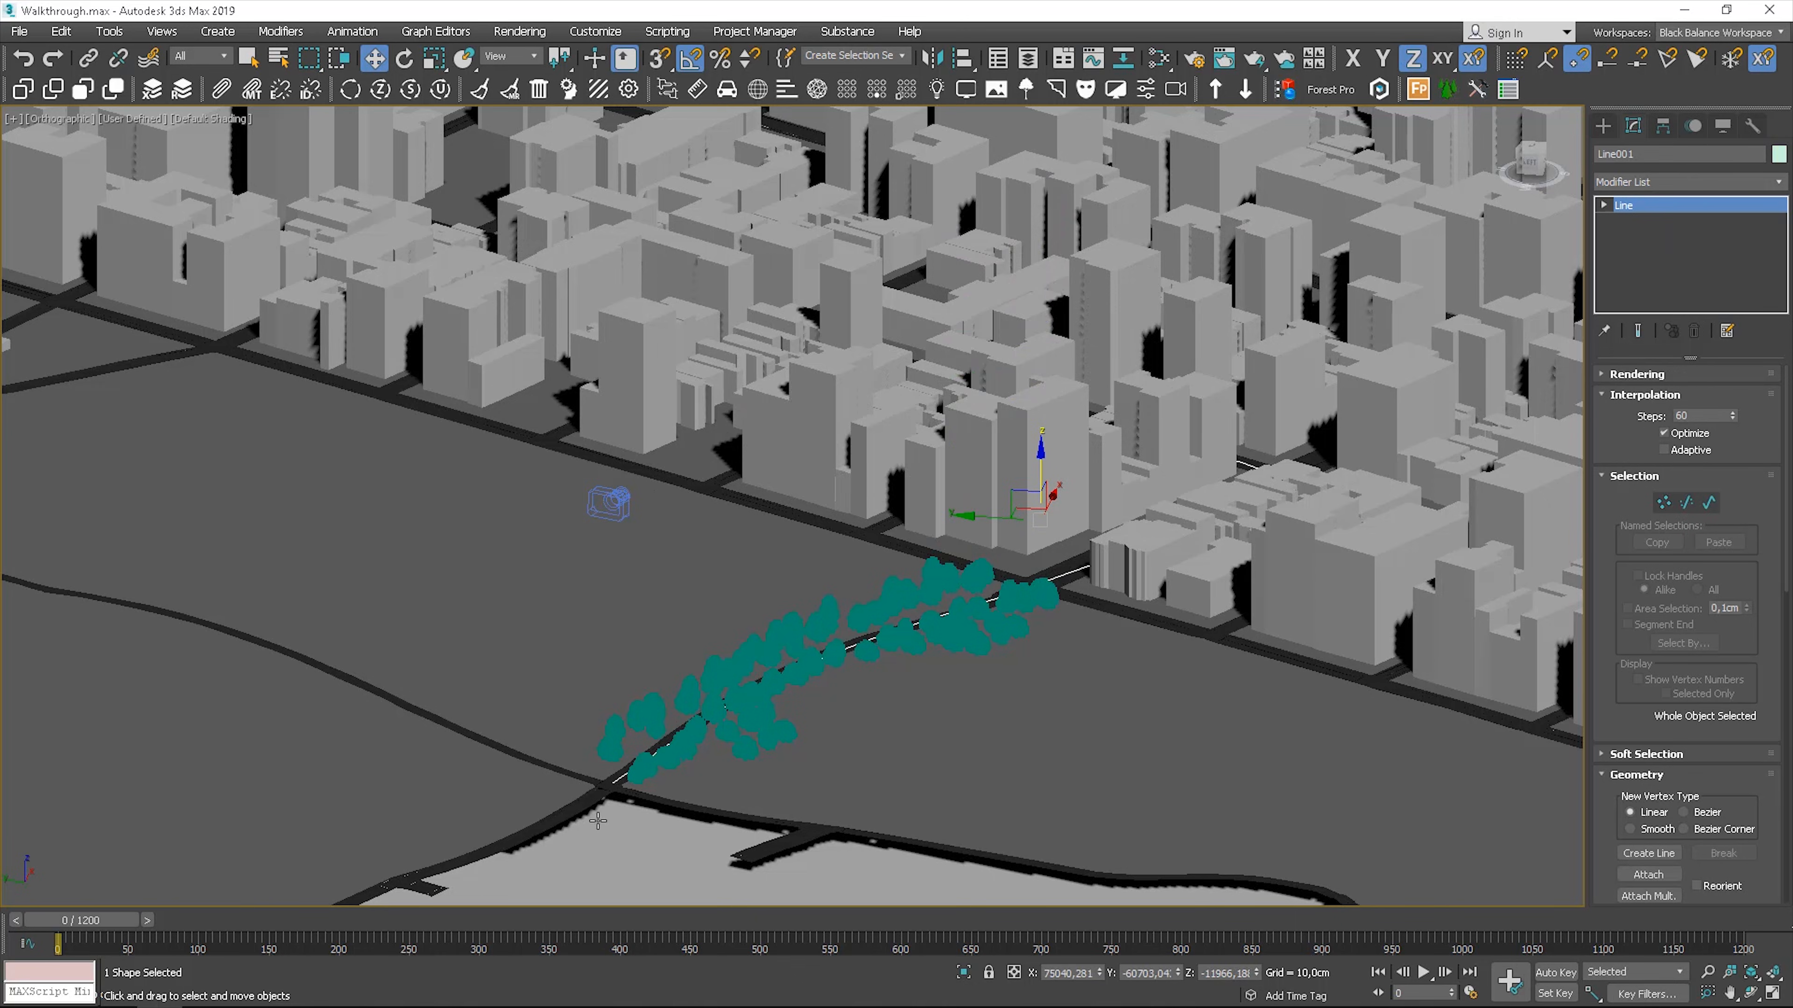
{"action": "scroll", "coordinate": [632, 825], "scroll_direction": "up", "scroll_amount": 5}
{"action": "middle_click_drag", "start_coordinate": [1121, 487], "coordinate": [1161, 69]}
{"action": "scroll", "coordinate": [847, 565], "scroll_direction": "down", "scroll_amount": 2}
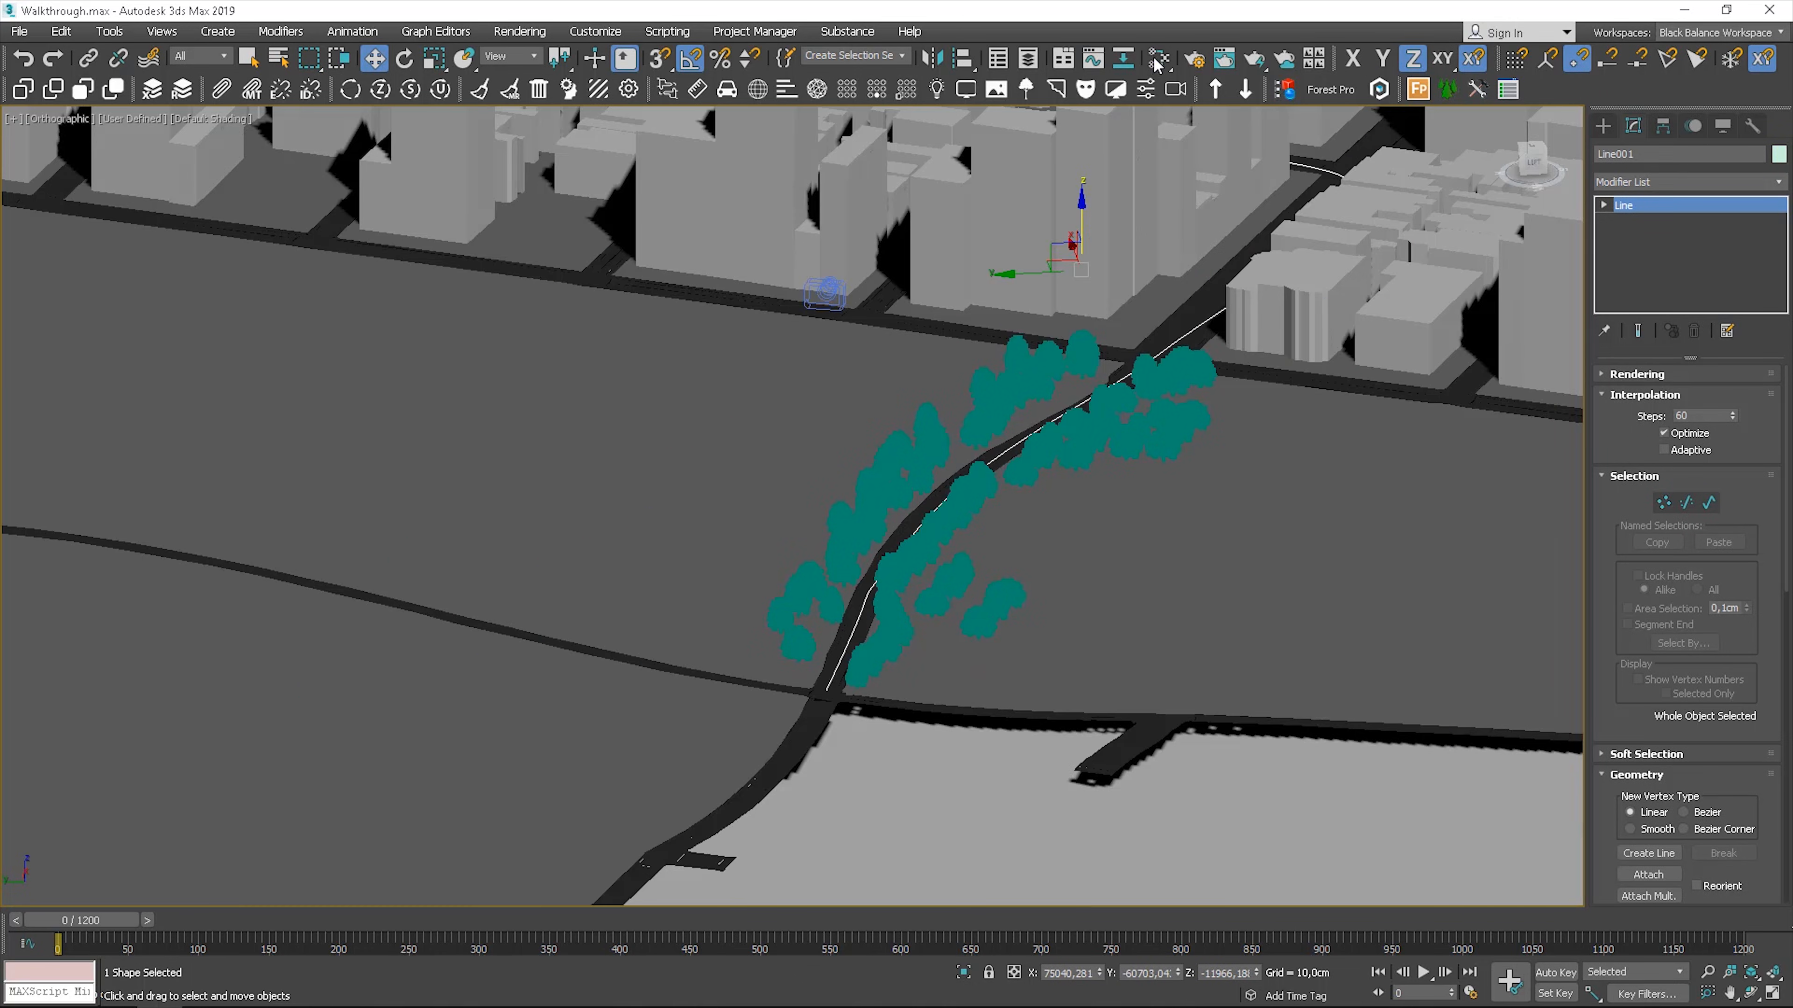
{"action": "left_click_drag", "start_coordinate": [1082, 210], "coordinate": [1117, 299]}
{"action": "middle_click_drag", "start_coordinate": [1230, 393], "coordinate": [1161, 398], "text": "alt"}
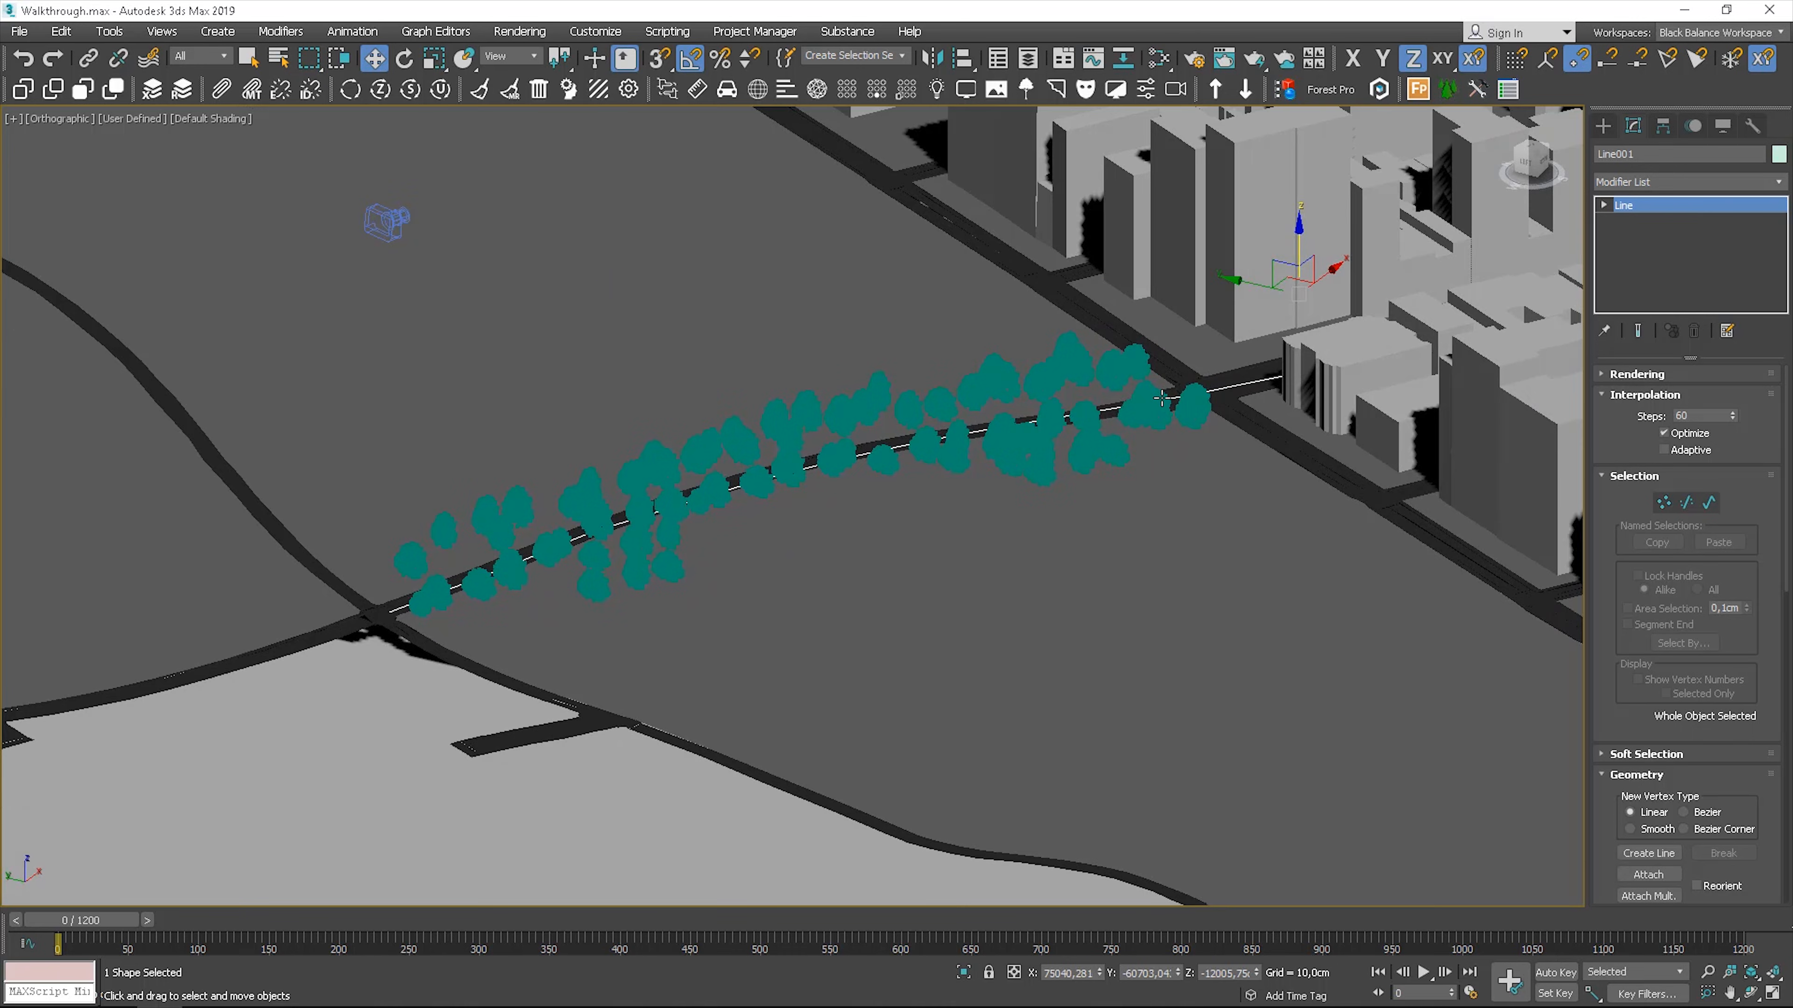
- Raise the path line by a relative Z offset of 160 cm
{"action": "scroll", "coordinate": [1227, 379], "scroll_direction": "down", "scroll_amount": 2}
{"action": "left_click", "coordinate": [1014, 972]}
{"action": "left_click", "coordinate": [1213, 973]}
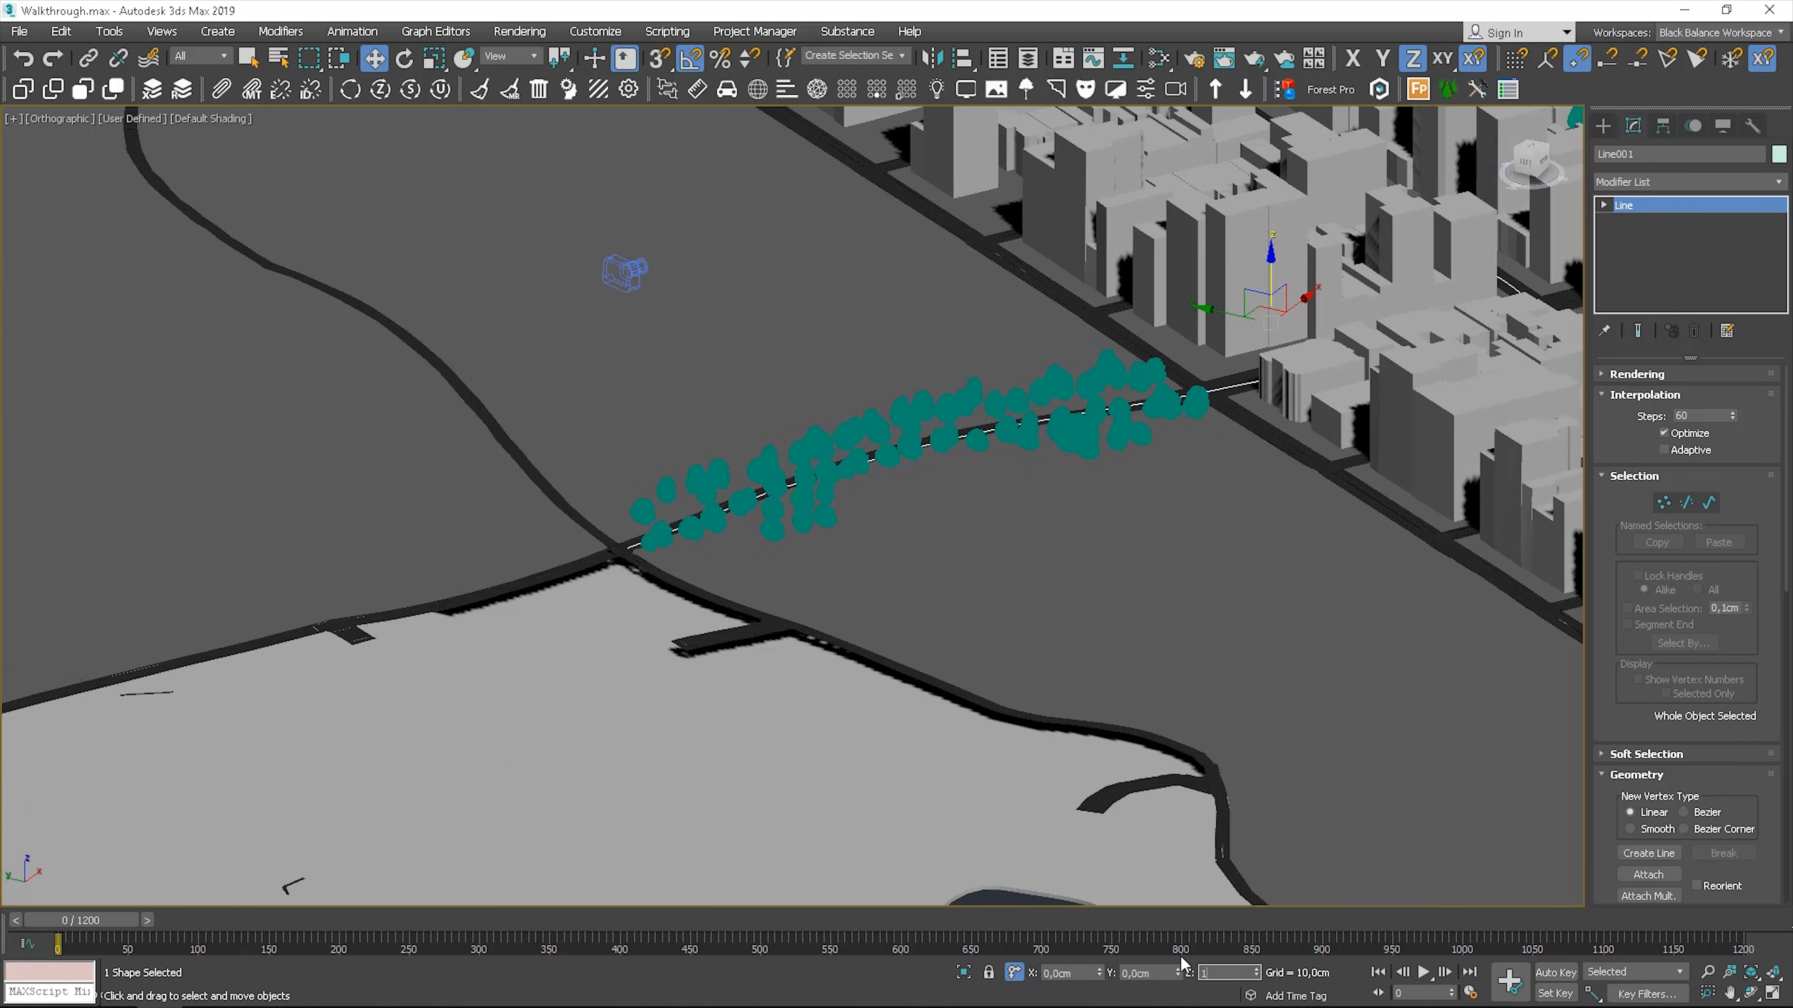
{"action": "type", "text": "160"}
{"action": "key", "text": "Return"}
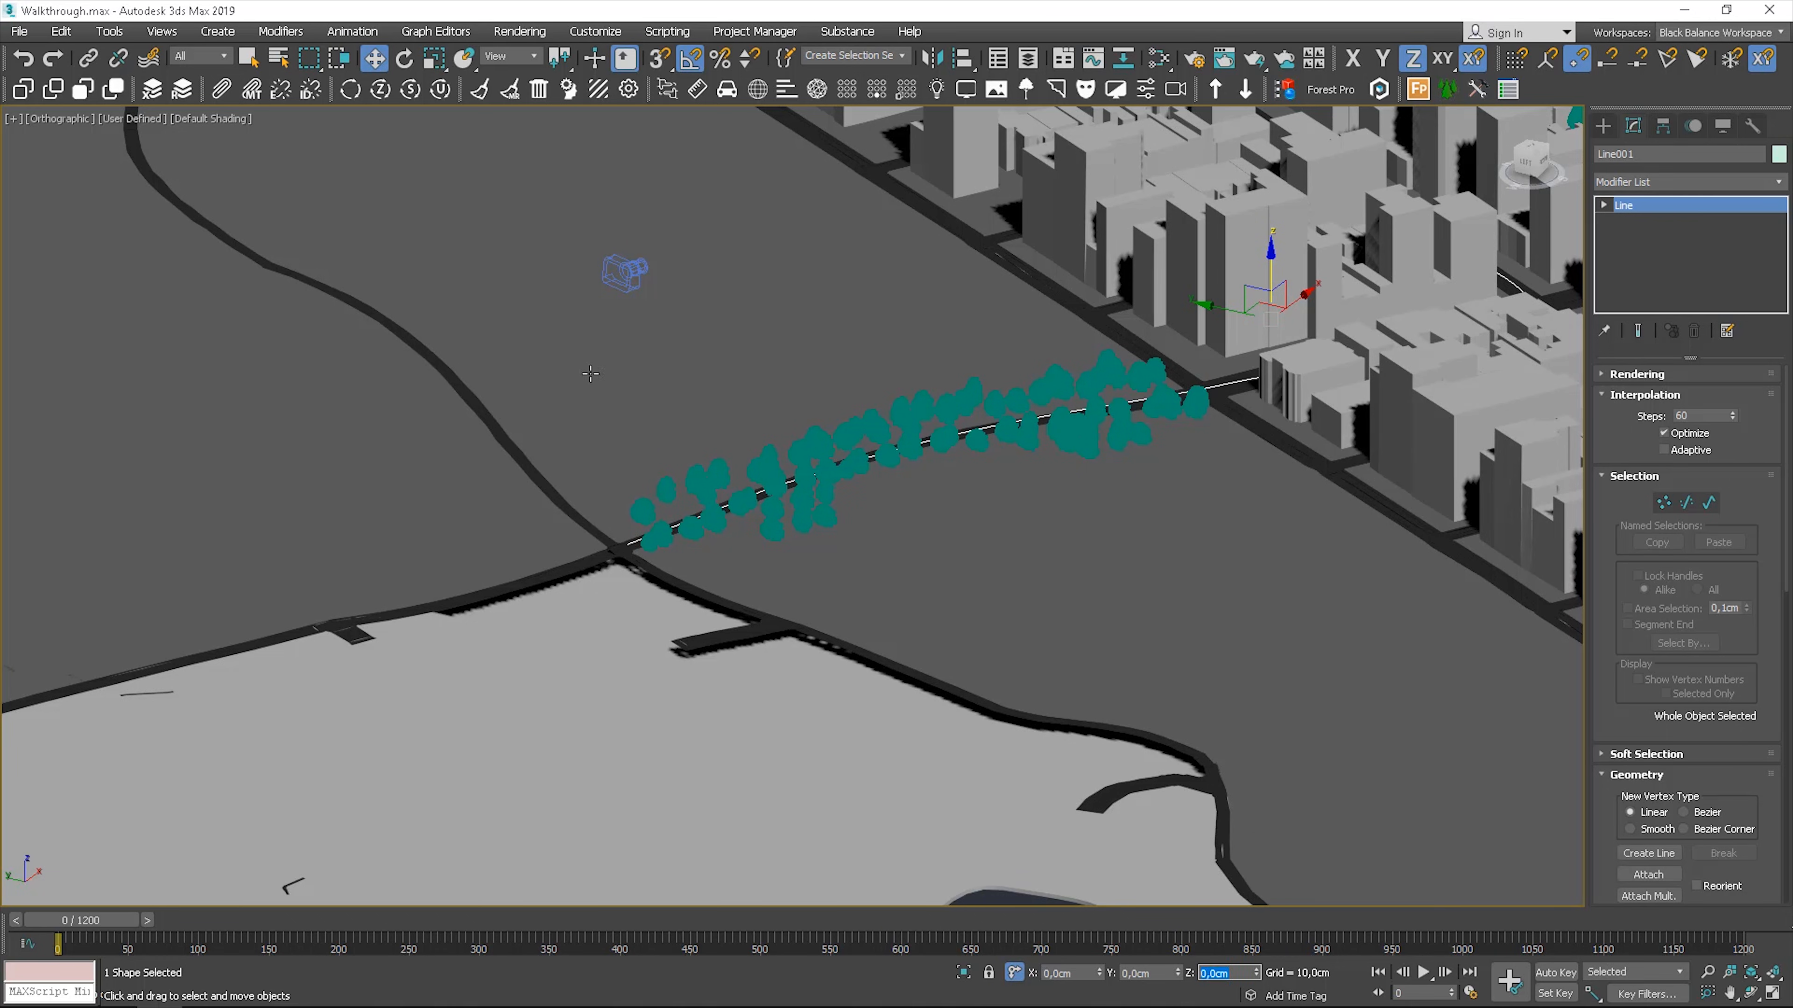
- Assign the line as the Corona camera's path using the Walkthrough Assistant
{"action": "left_click", "coordinate": [626, 268]}
{"action": "key", "text": "t"}
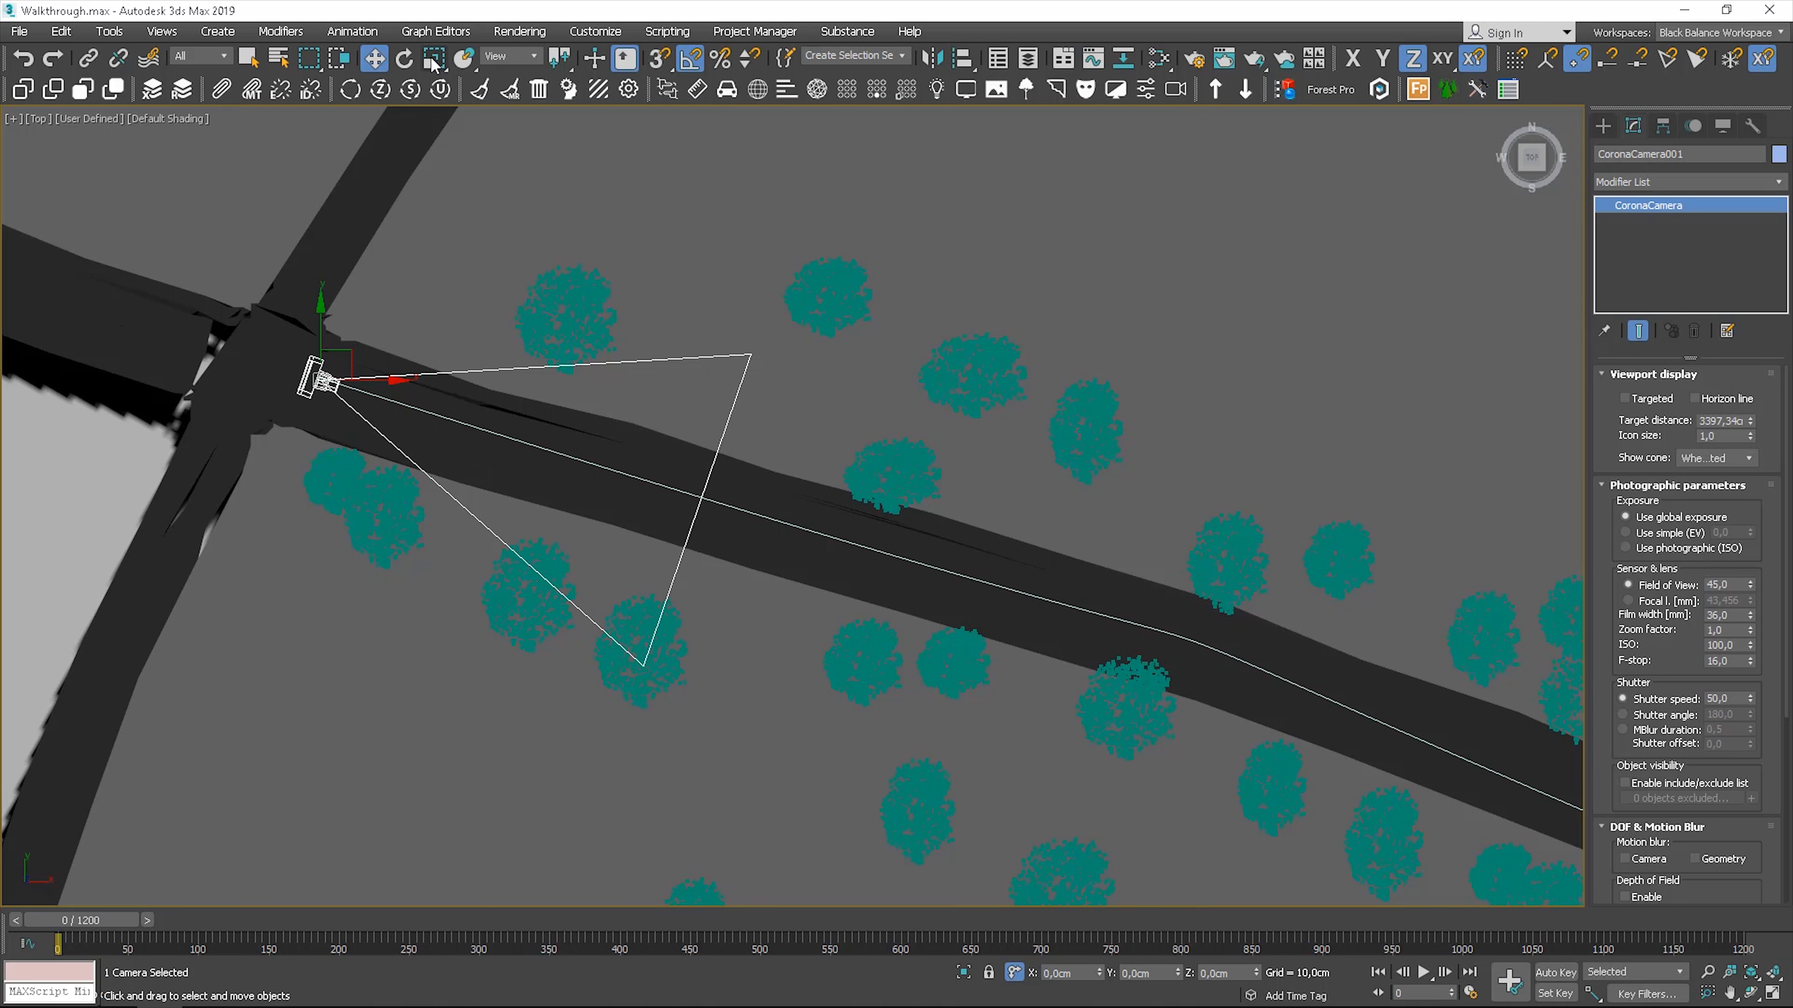
{"action": "left_click", "coordinate": [352, 32]}
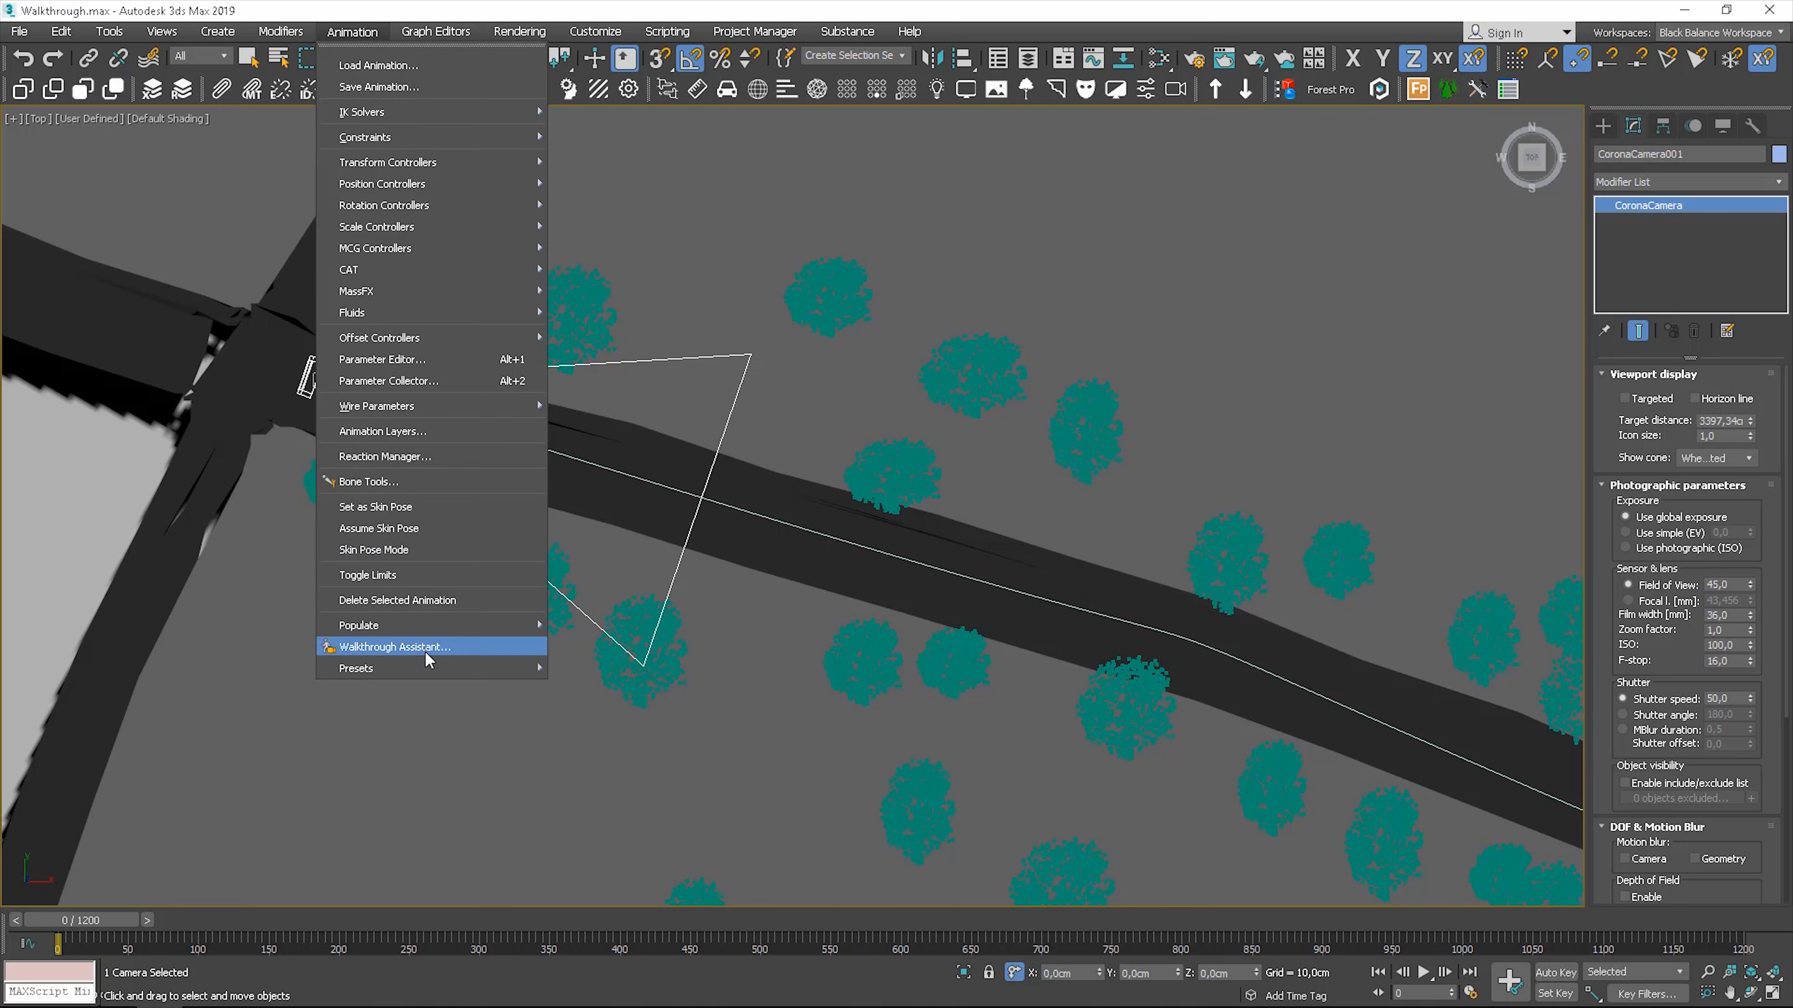
{"action": "left_click", "coordinate": [395, 647]}
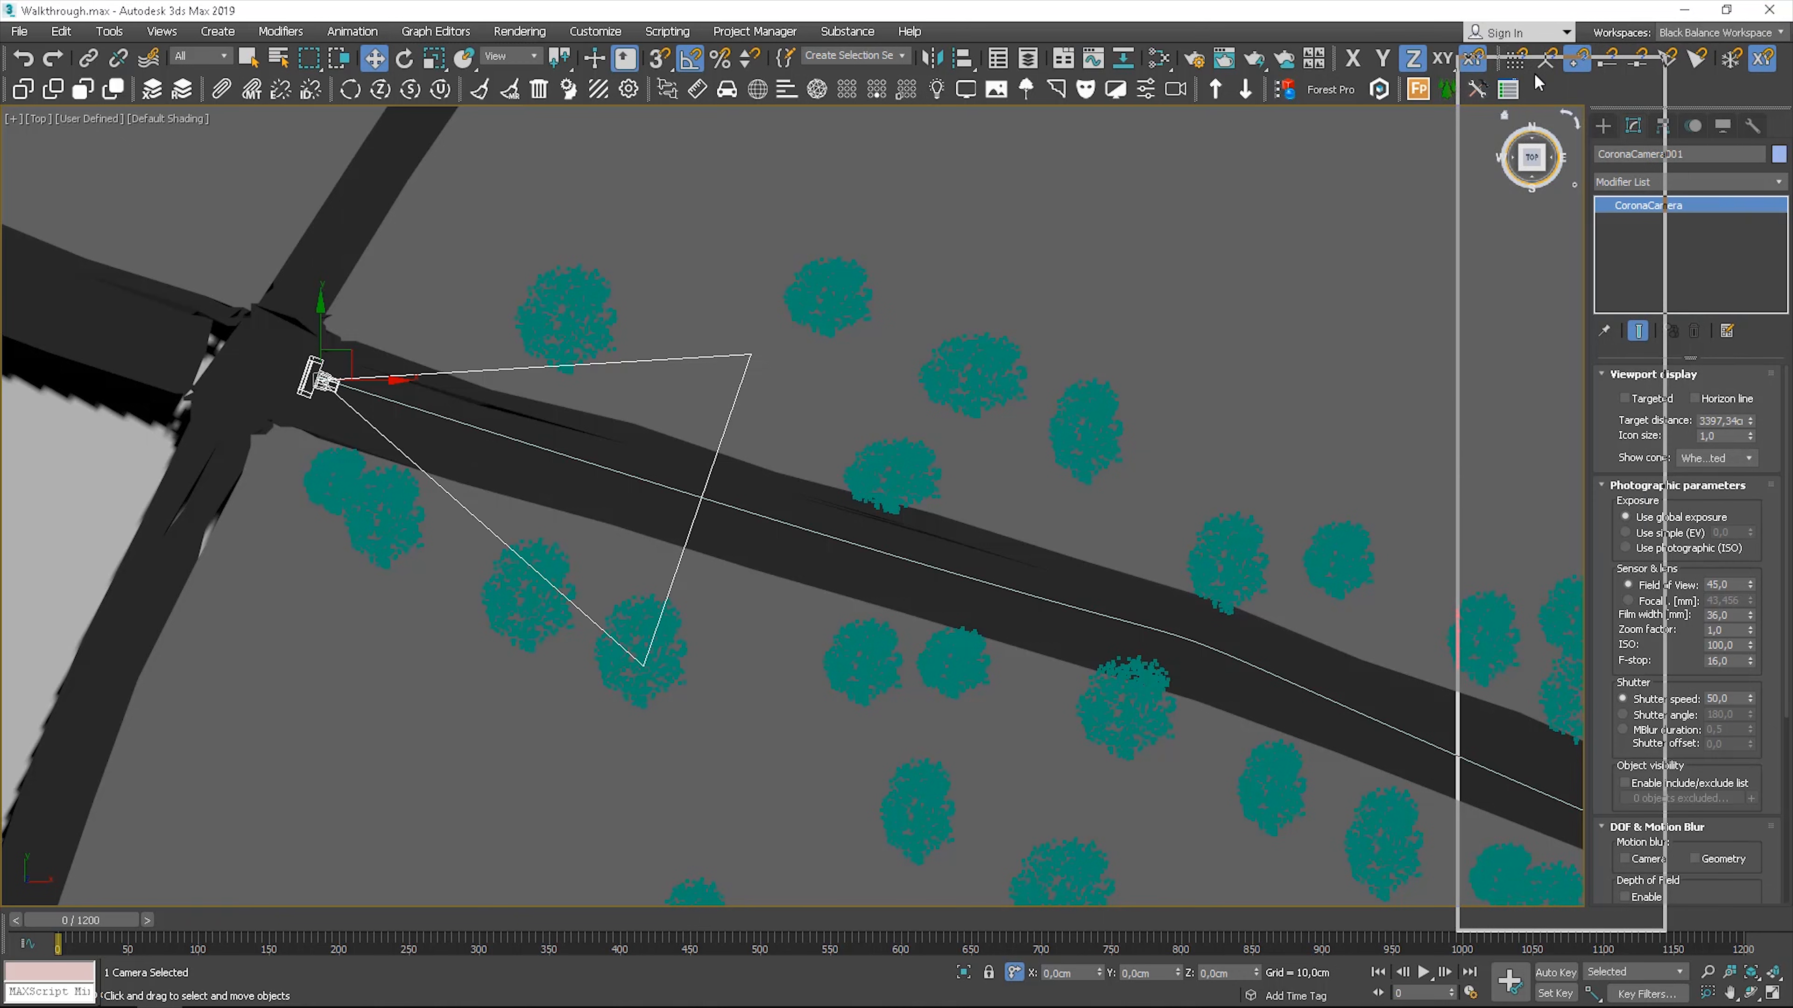
{"action": "left_click_drag", "start_coordinate": [1520, 69], "coordinate": [1404, 60]}
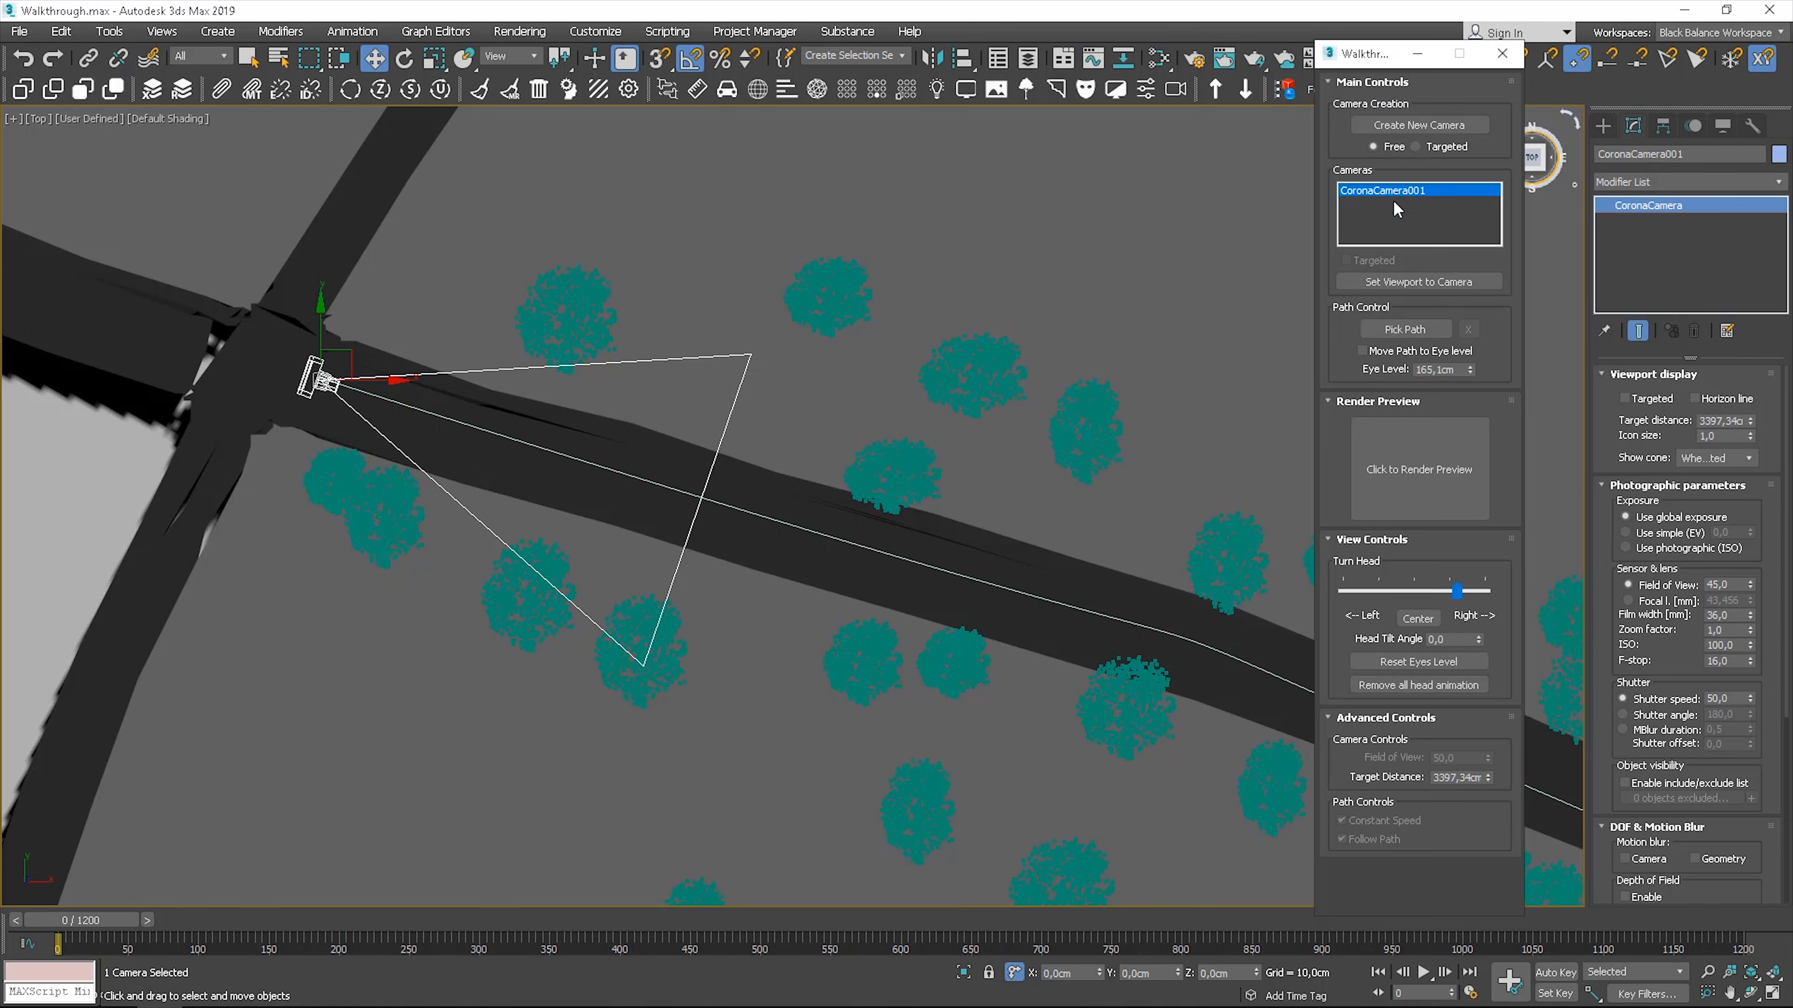
{"action": "left_click", "coordinate": [1404, 332]}
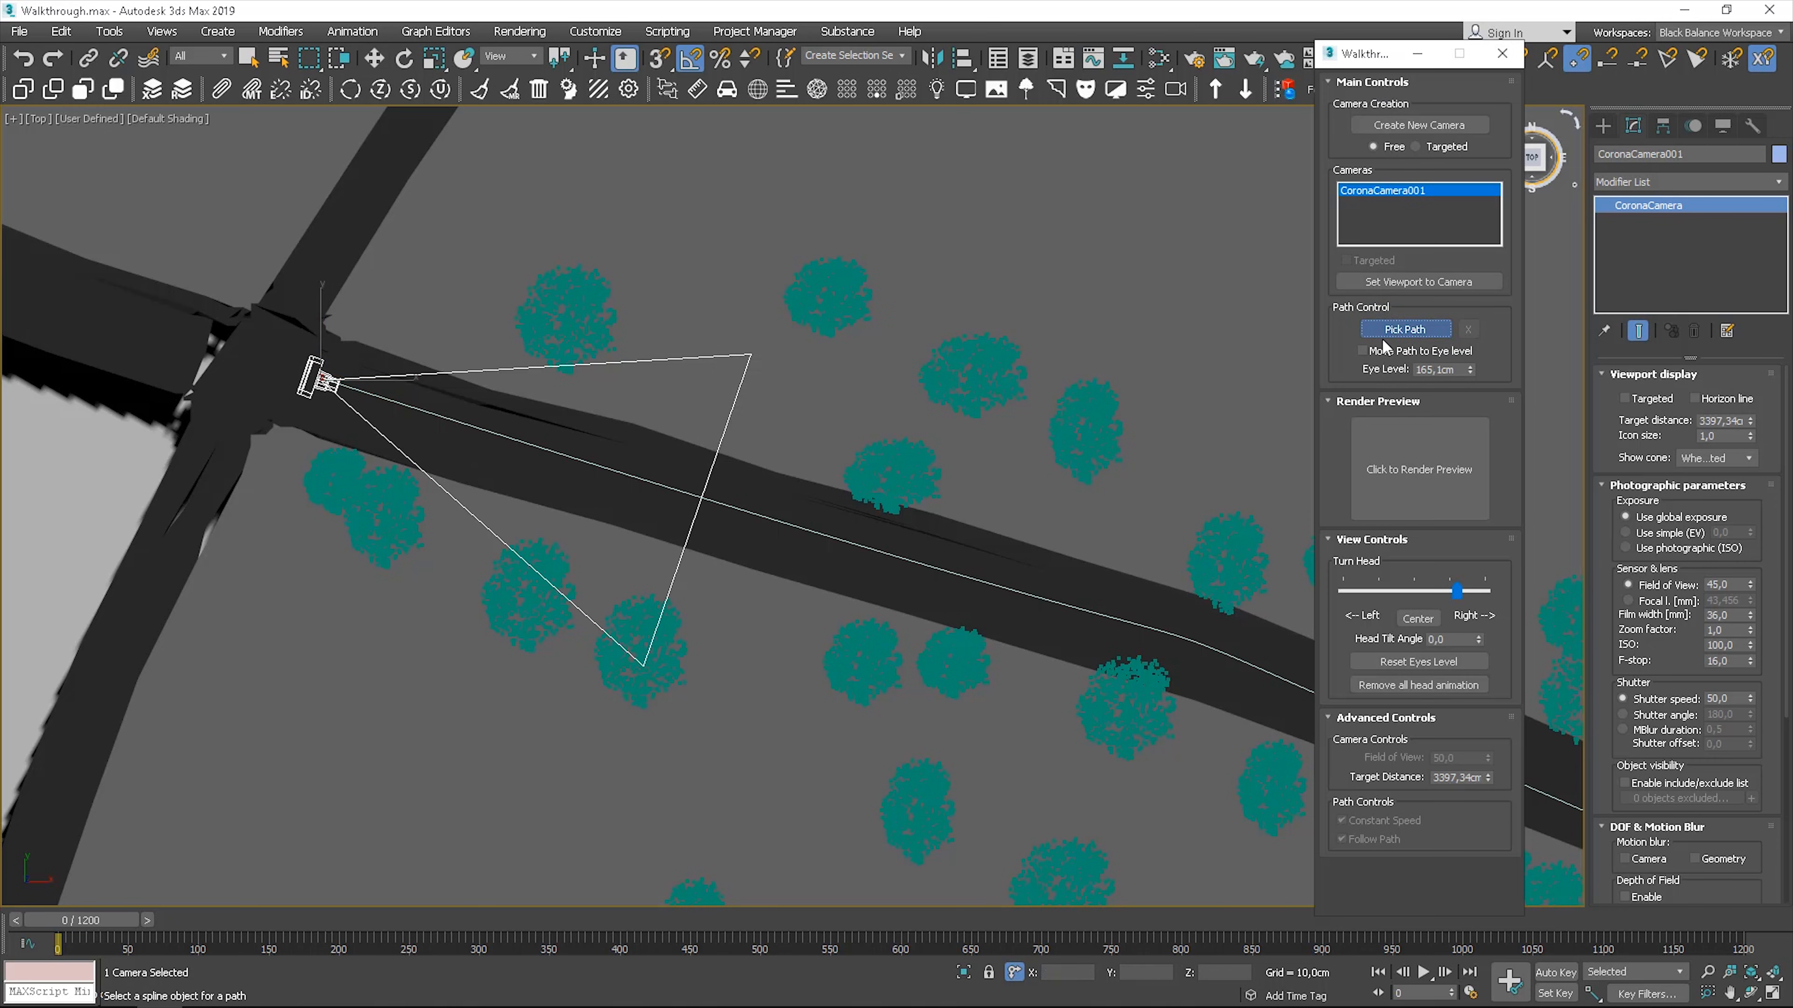
{"action": "left_click", "coordinate": [784, 525]}
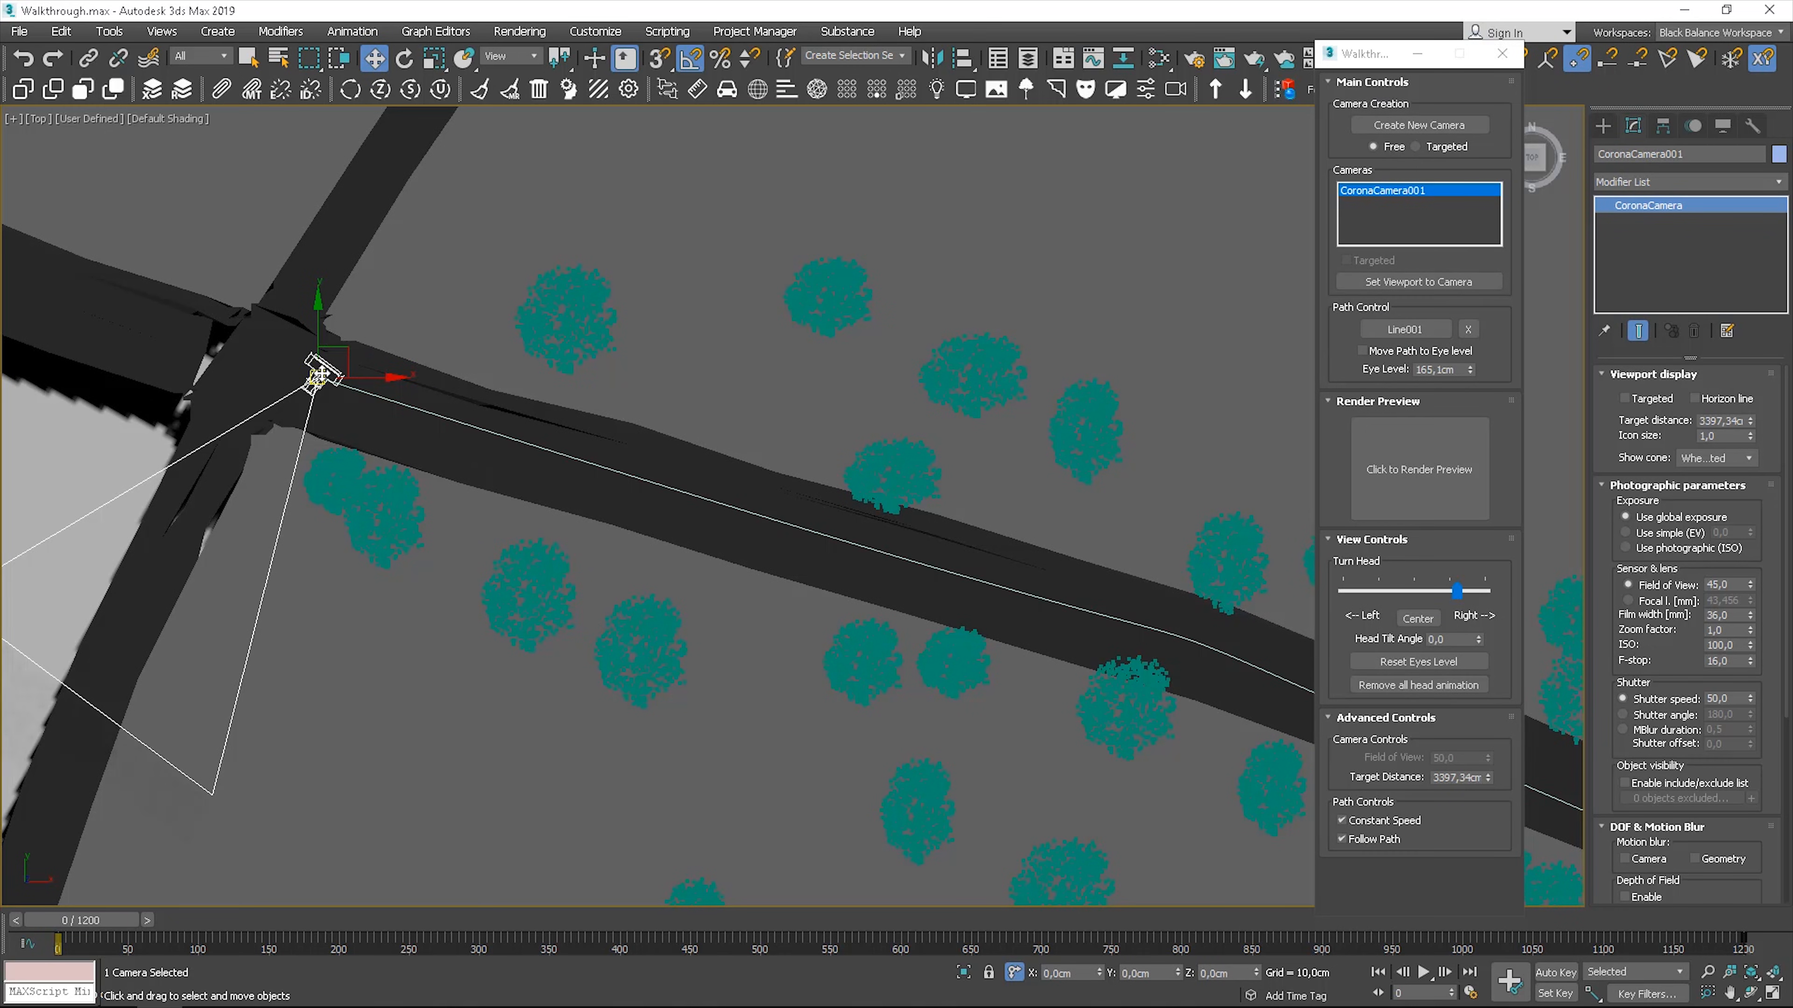
- Rotate the camera at the start of the path so it faces along the road toward the city
{"action": "key", "text": "e"}
{"action": "left_click_drag", "start_coordinate": [358, 434], "coordinate": [407, 325]}
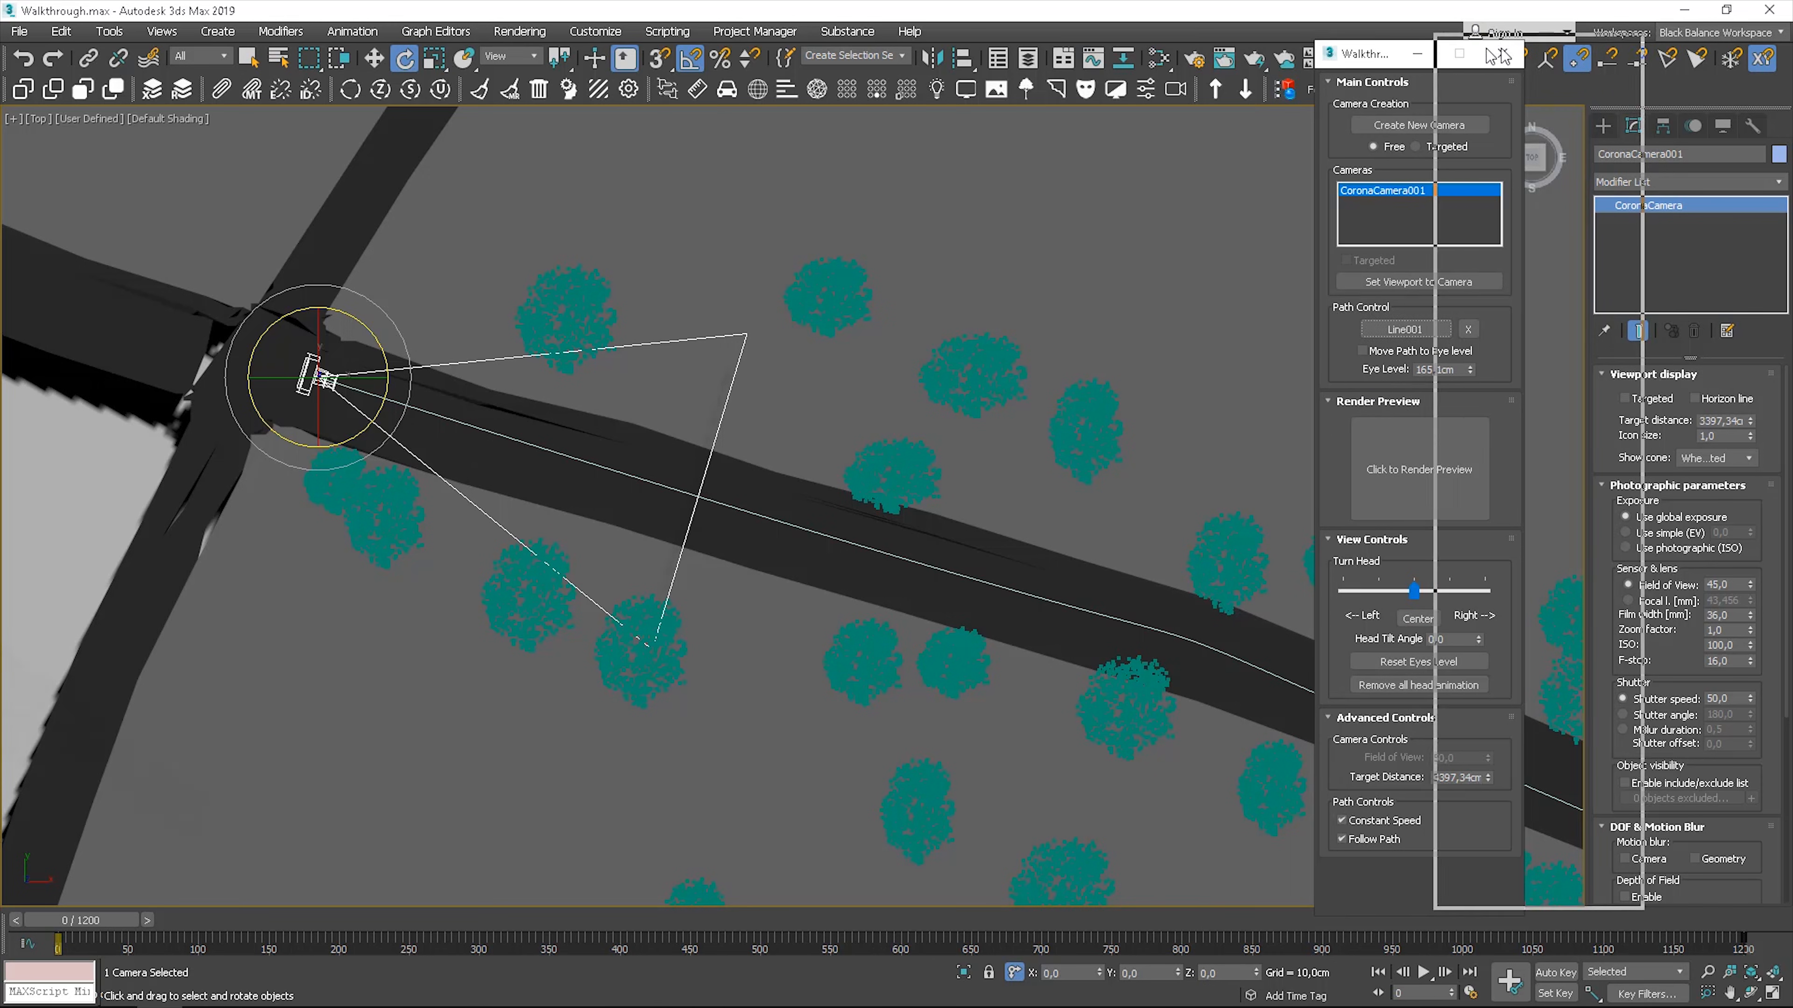
{"action": "left_click_drag", "start_coordinate": [1368, 65], "coordinate": [1514, 59]}
- Preview the camera's travel along the path up to about frame 41, return to frame 0 and close the Walkthrough Assistant
{"action": "mouse_move", "coordinate": [102, 921]}
{"action": "left_mouse_down"}
{"action": "mouse_move", "coordinate": [300, 920]}
{"action": "mouse_move", "coordinate": [137, 921]}
{"action": "left_mouse_up"}
{"action": "scroll", "coordinate": [612, 675], "scroll_direction": "down", "scroll_amount": 5}
{"action": "middle_click_drag", "start_coordinate": [773, 636], "coordinate": [524, 408]}
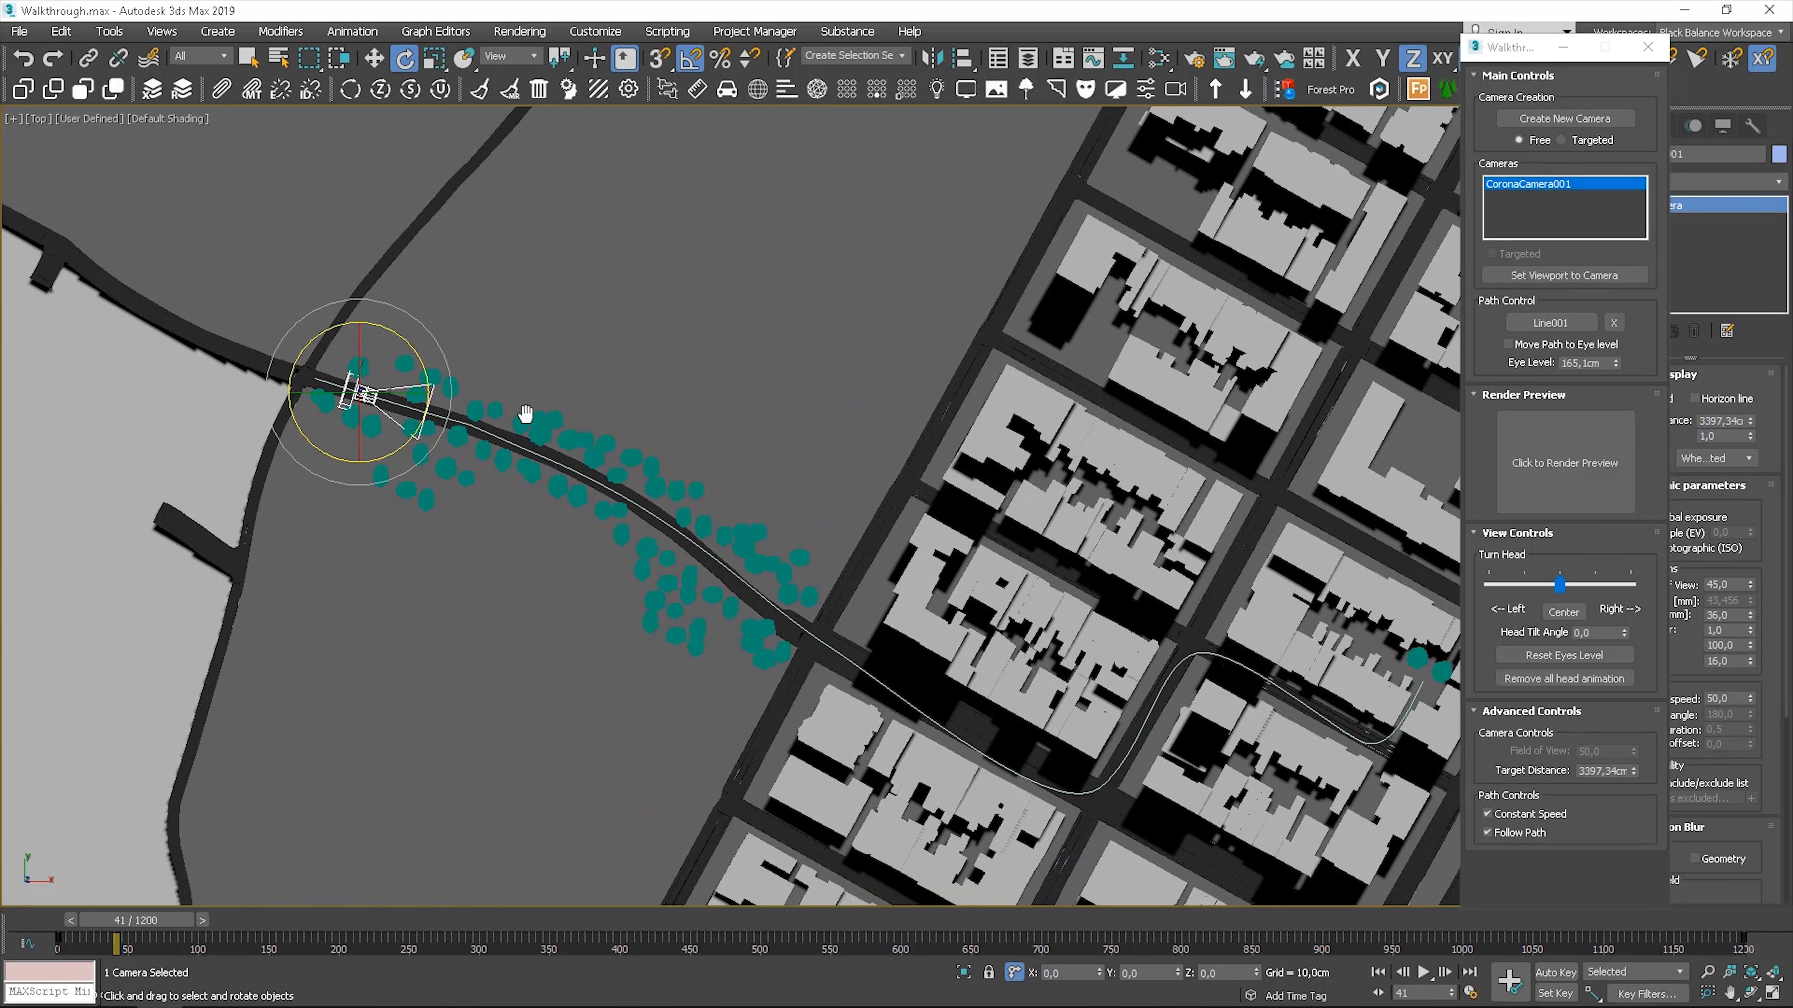
{"action": "scroll", "coordinate": [737, 465], "scroll_direction": "up", "scroll_amount": 2}
{"action": "left_click_drag", "start_coordinate": [114, 917], "coordinate": [77, 917]}
{"action": "key", "text": "e"}
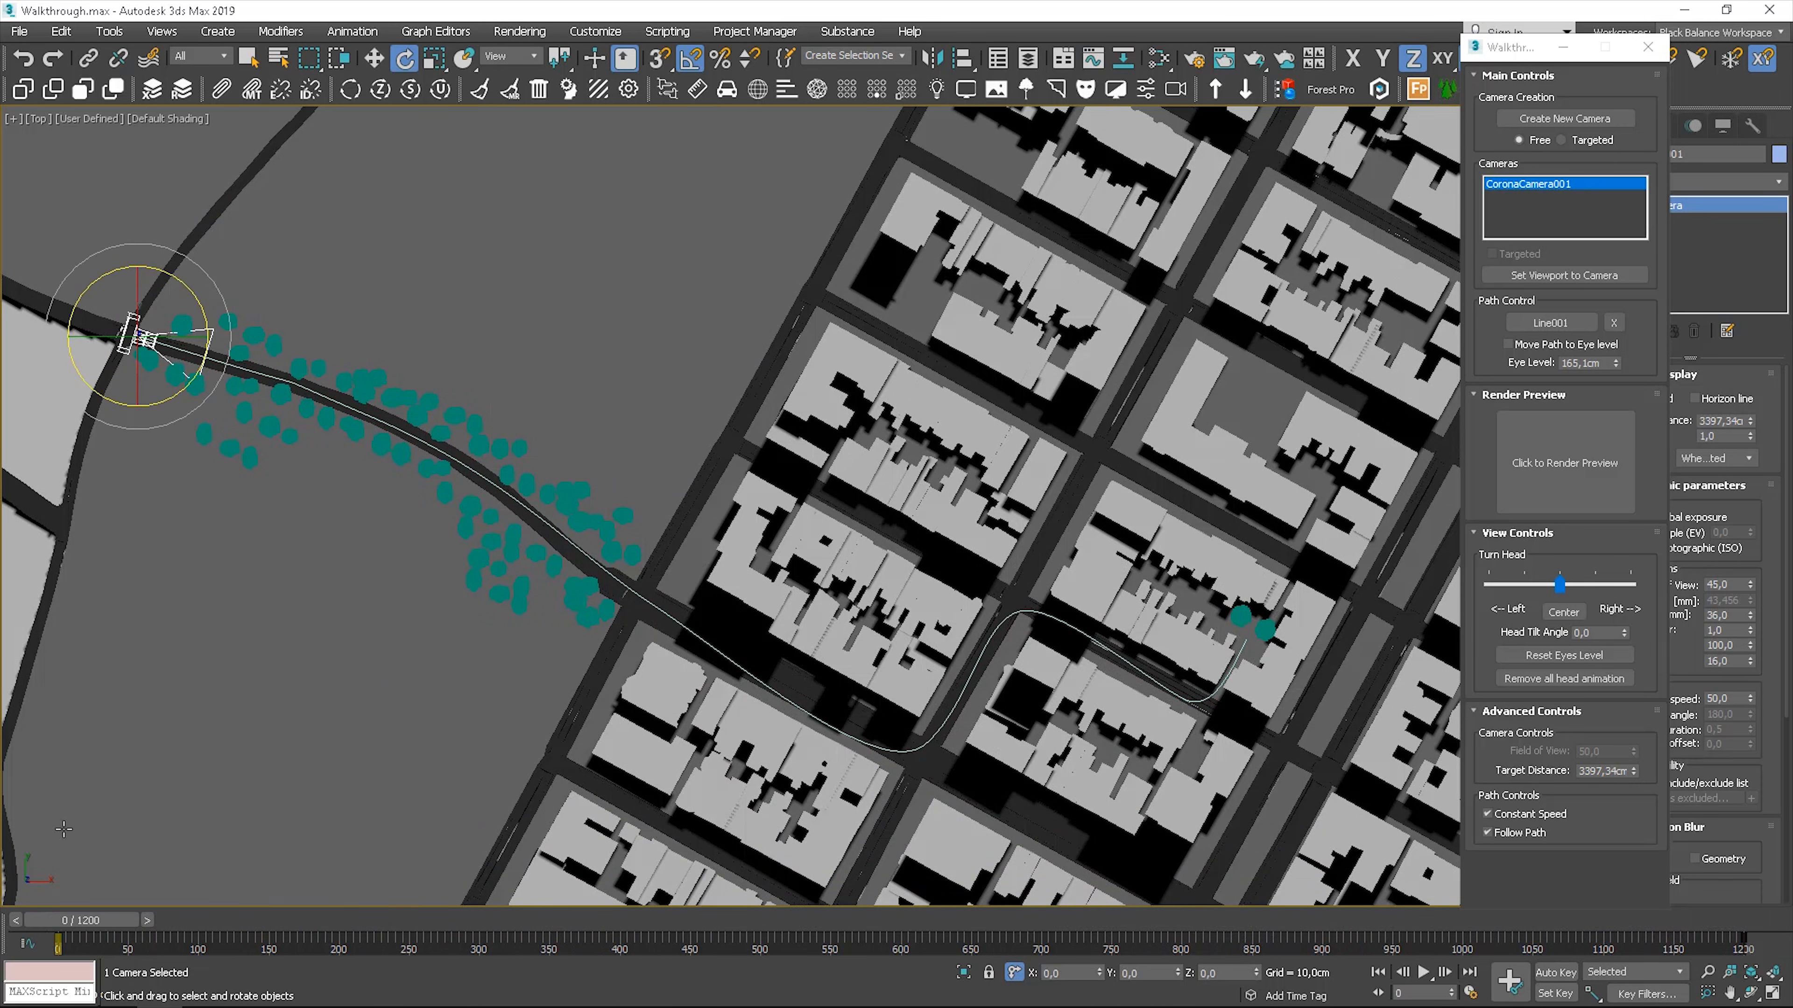
{"action": "left_click", "coordinate": [1655, 51]}
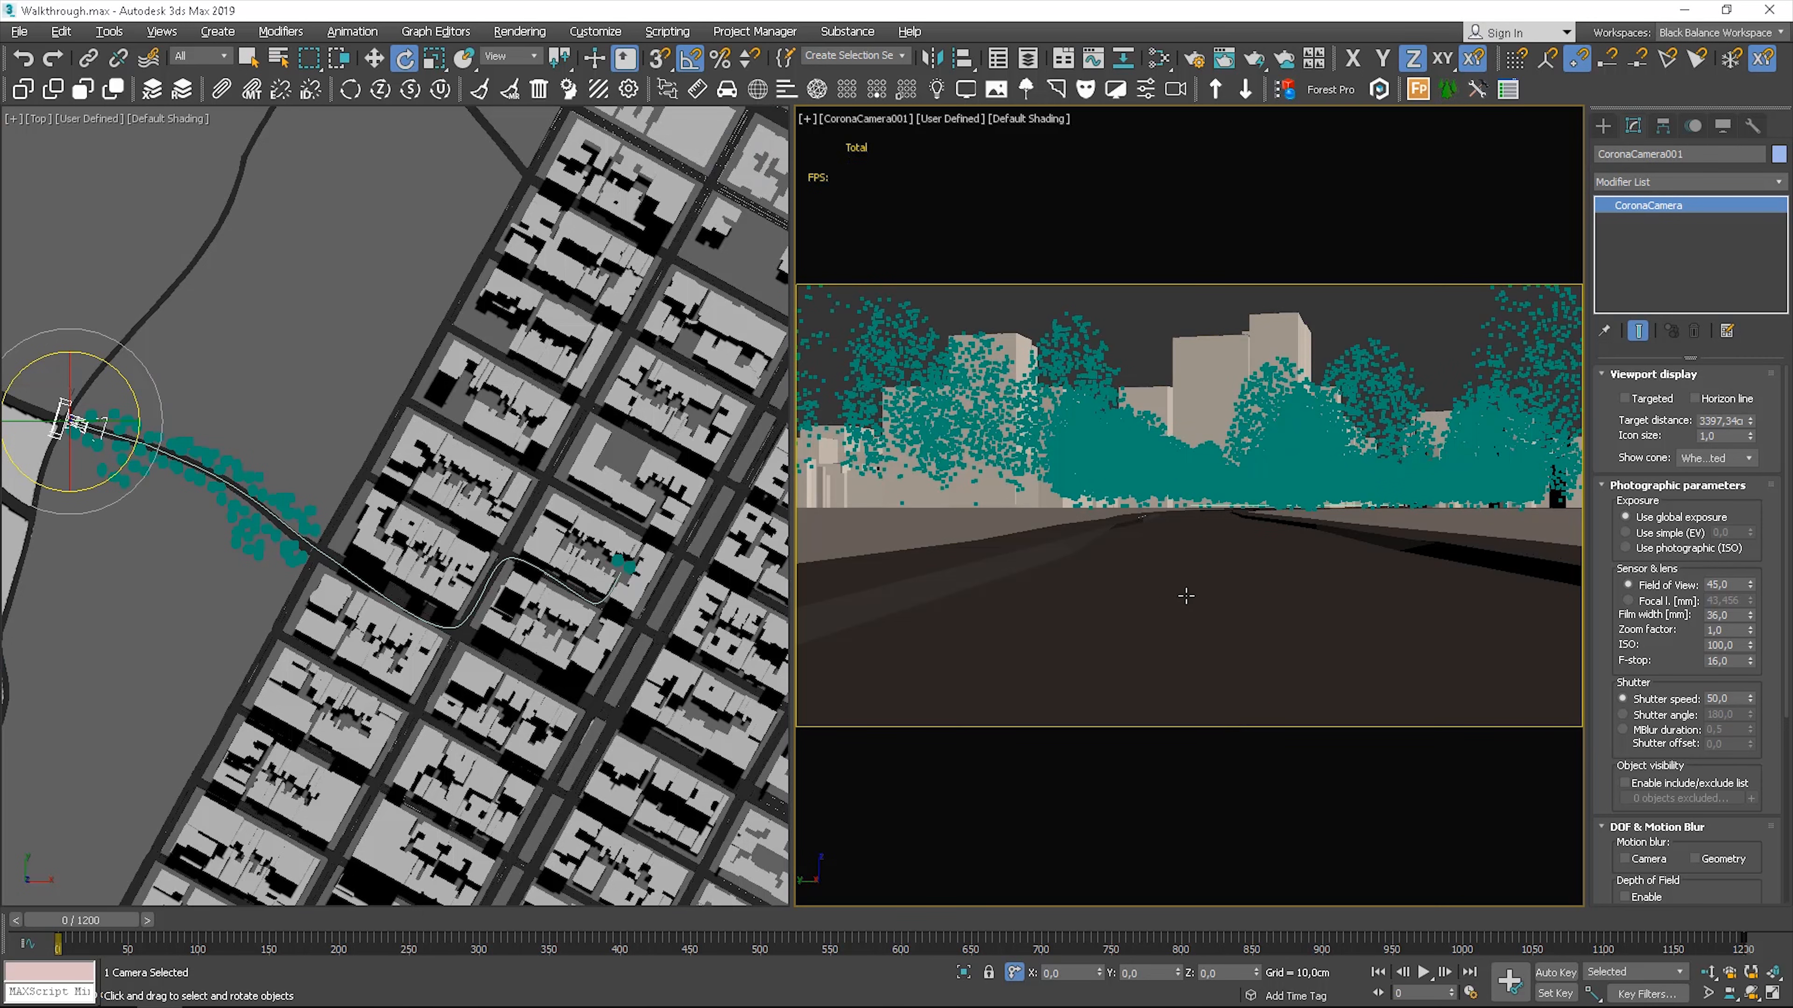
- Play the walkthrough in the camera view from the start and stop at about frame 392
{"action": "left_click", "coordinate": [1423, 973]}
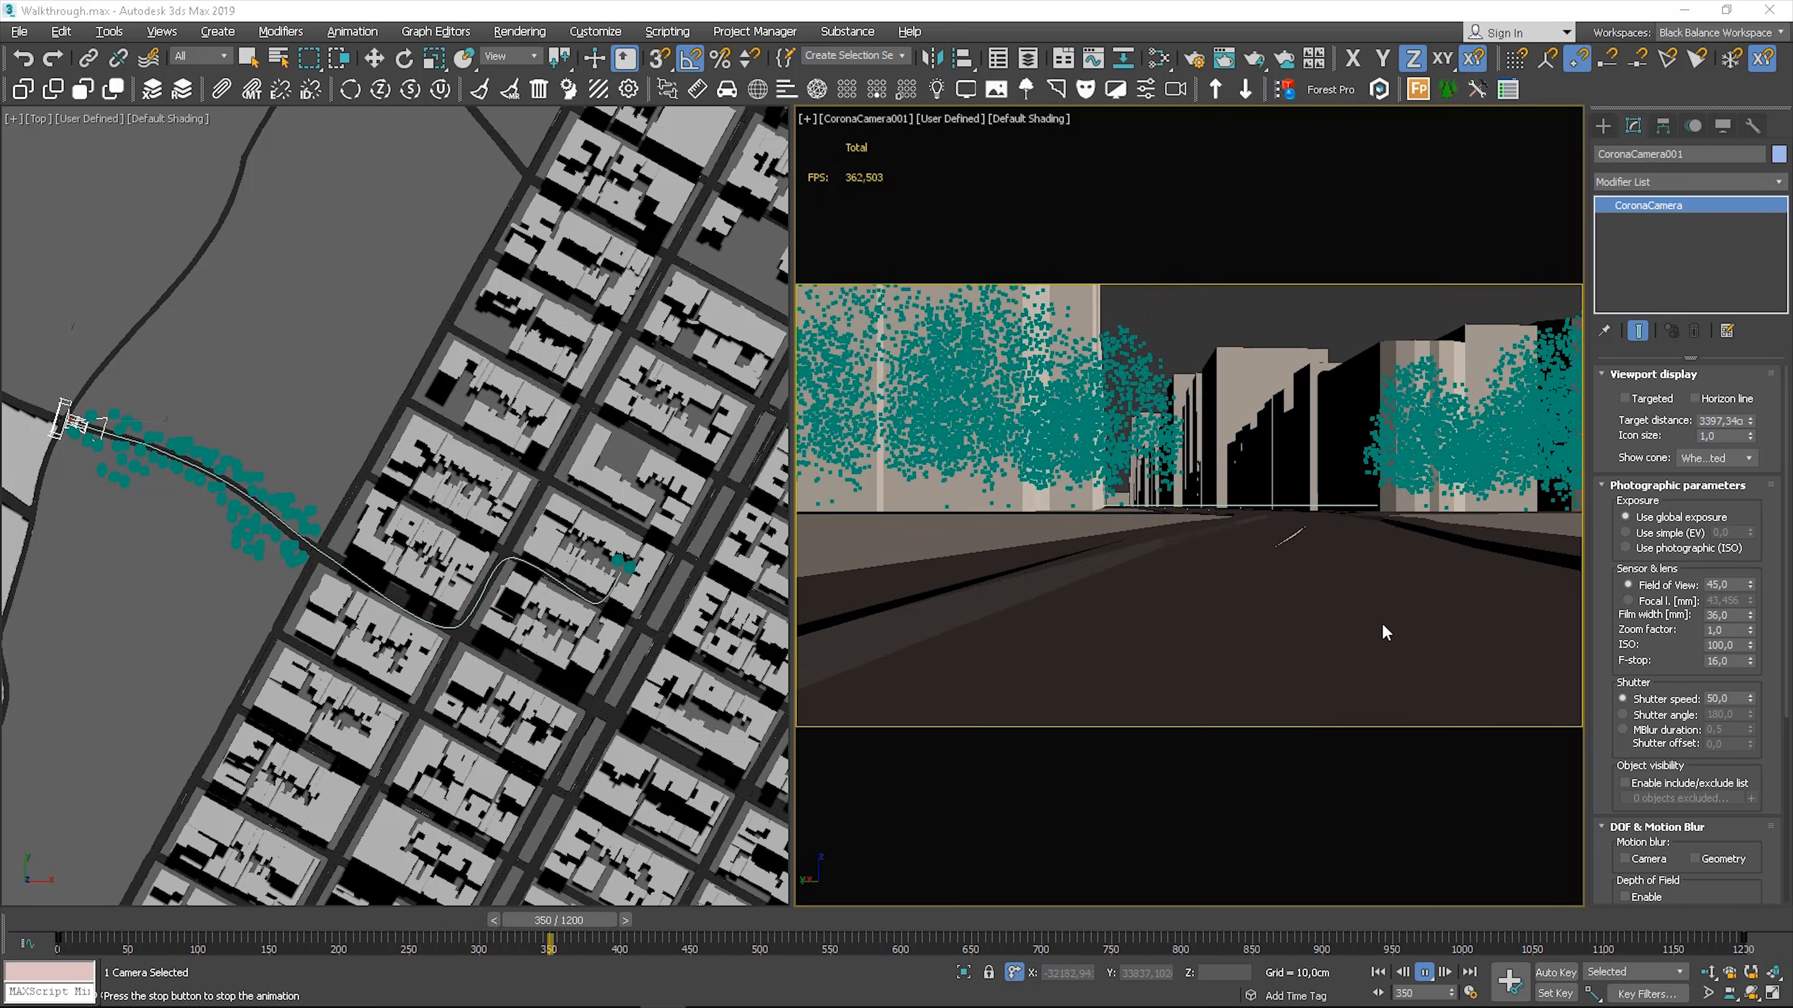
{"action": "left_click", "coordinate": [1425, 971]}
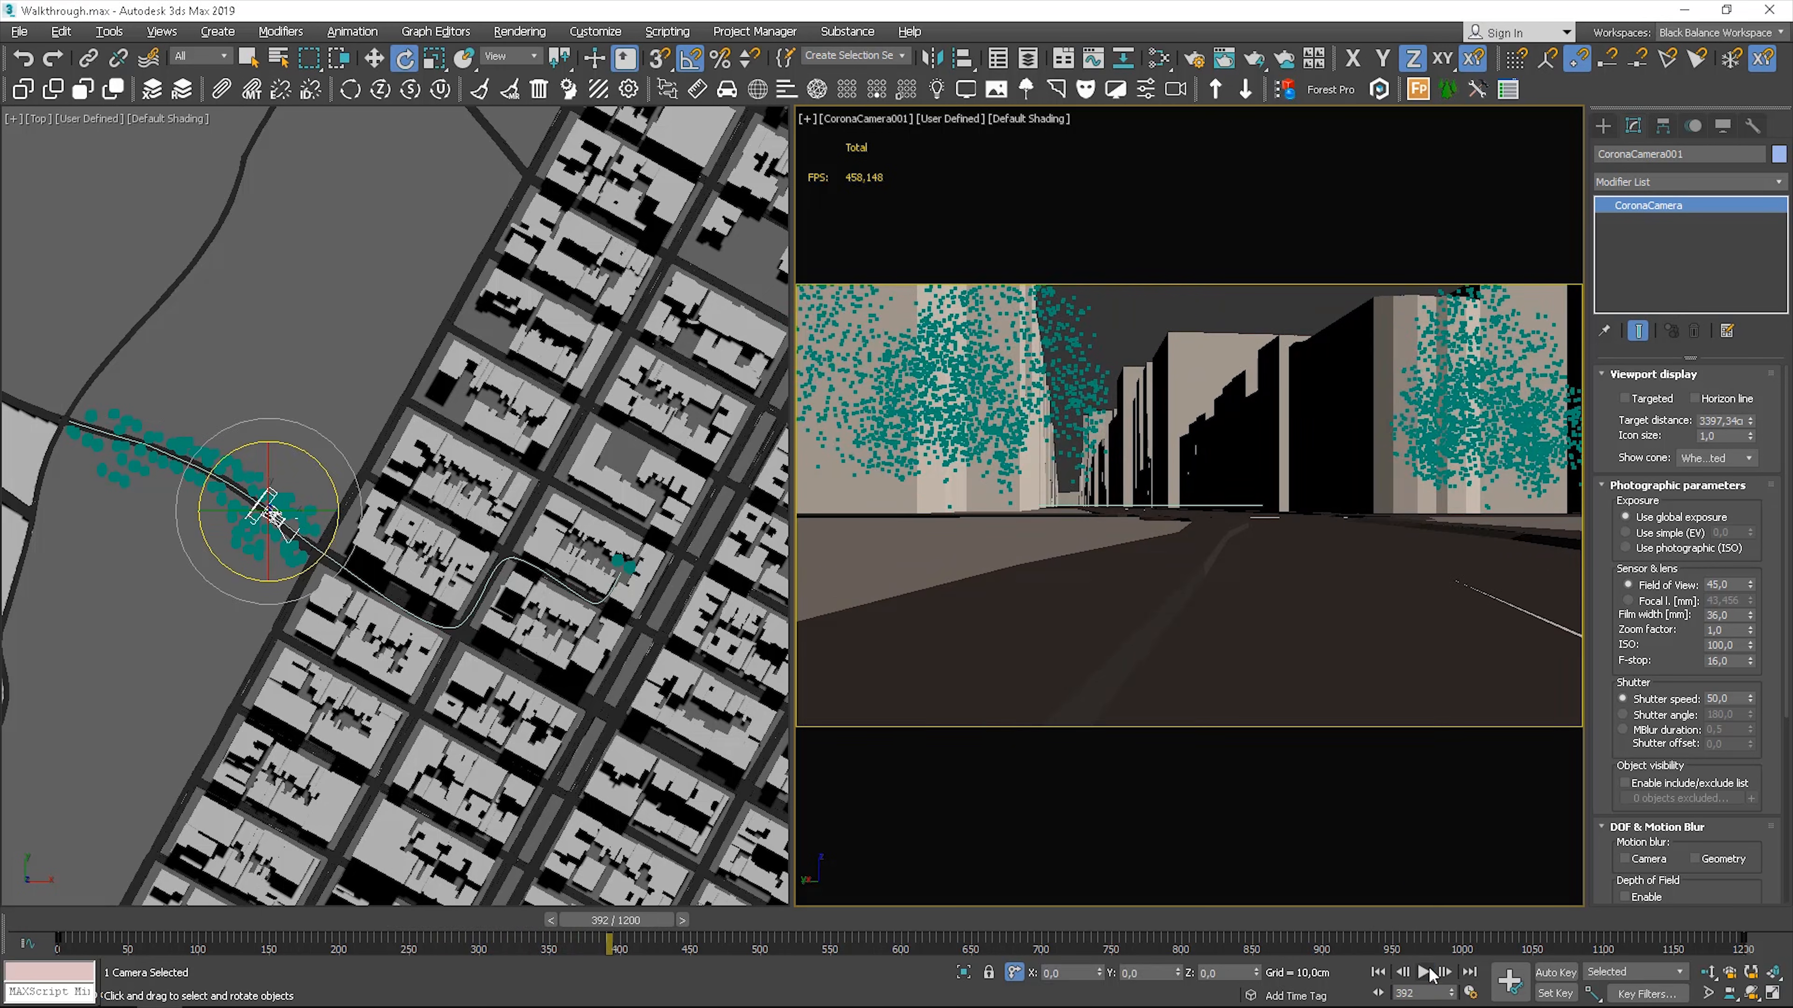
- Add a Normalize Spline modifier to the camera's path line
{"action": "left_click", "coordinate": [483, 586]}
{"action": "left_click", "coordinate": [1688, 182]}
{"action": "key", "text": "n"}
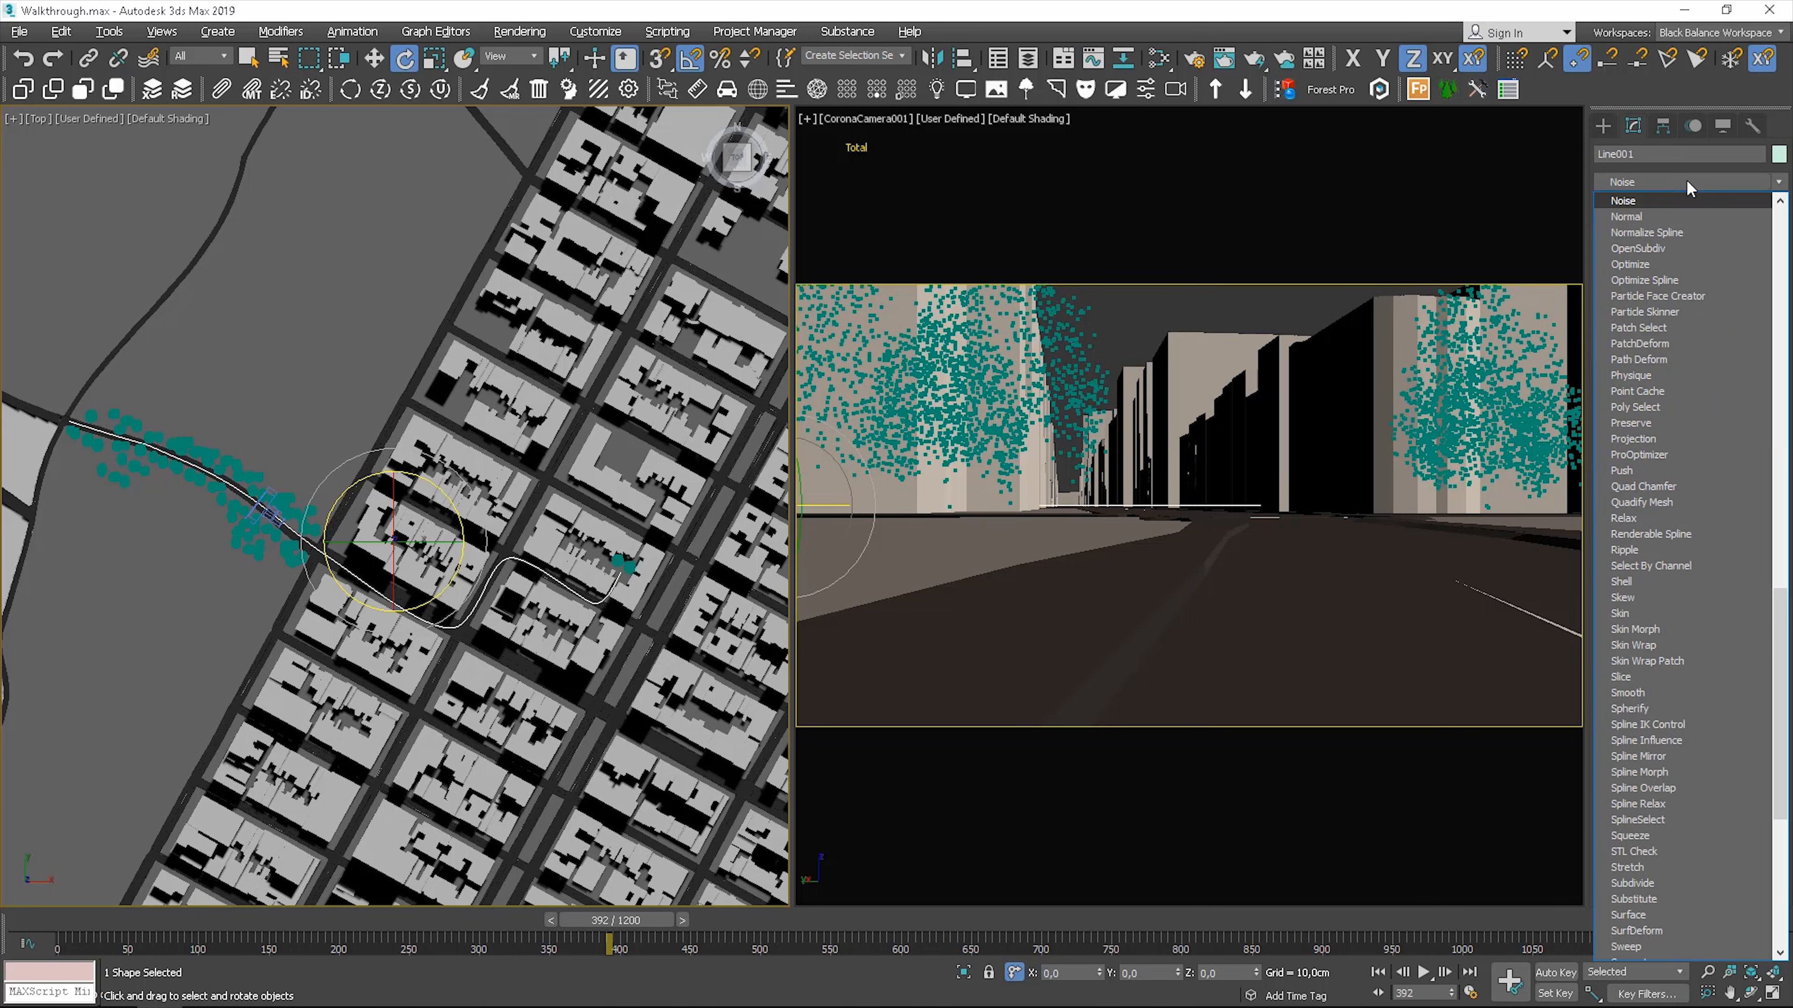
{"action": "left_click", "coordinate": [1679, 234]}
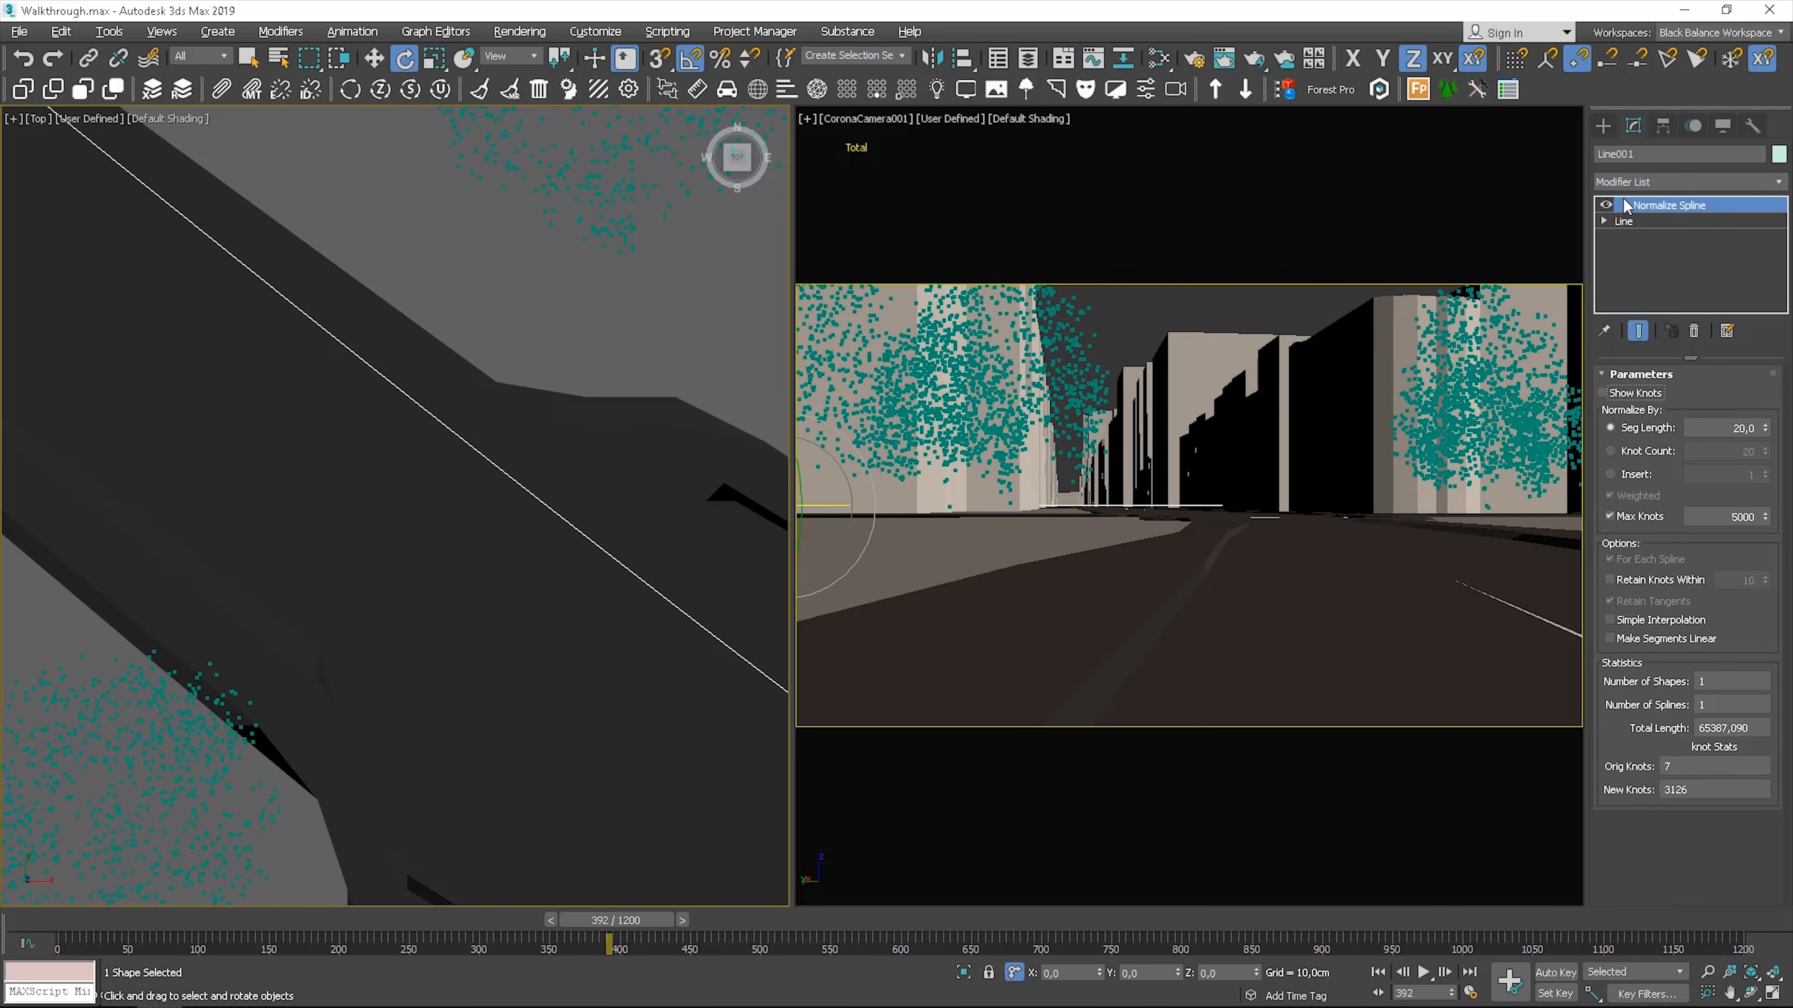
- Compare segment lengths of 15, 25 and 20 with the path's knots shown, keep 20 and hide the knots
{"action": "left_click", "coordinate": [1640, 394]}
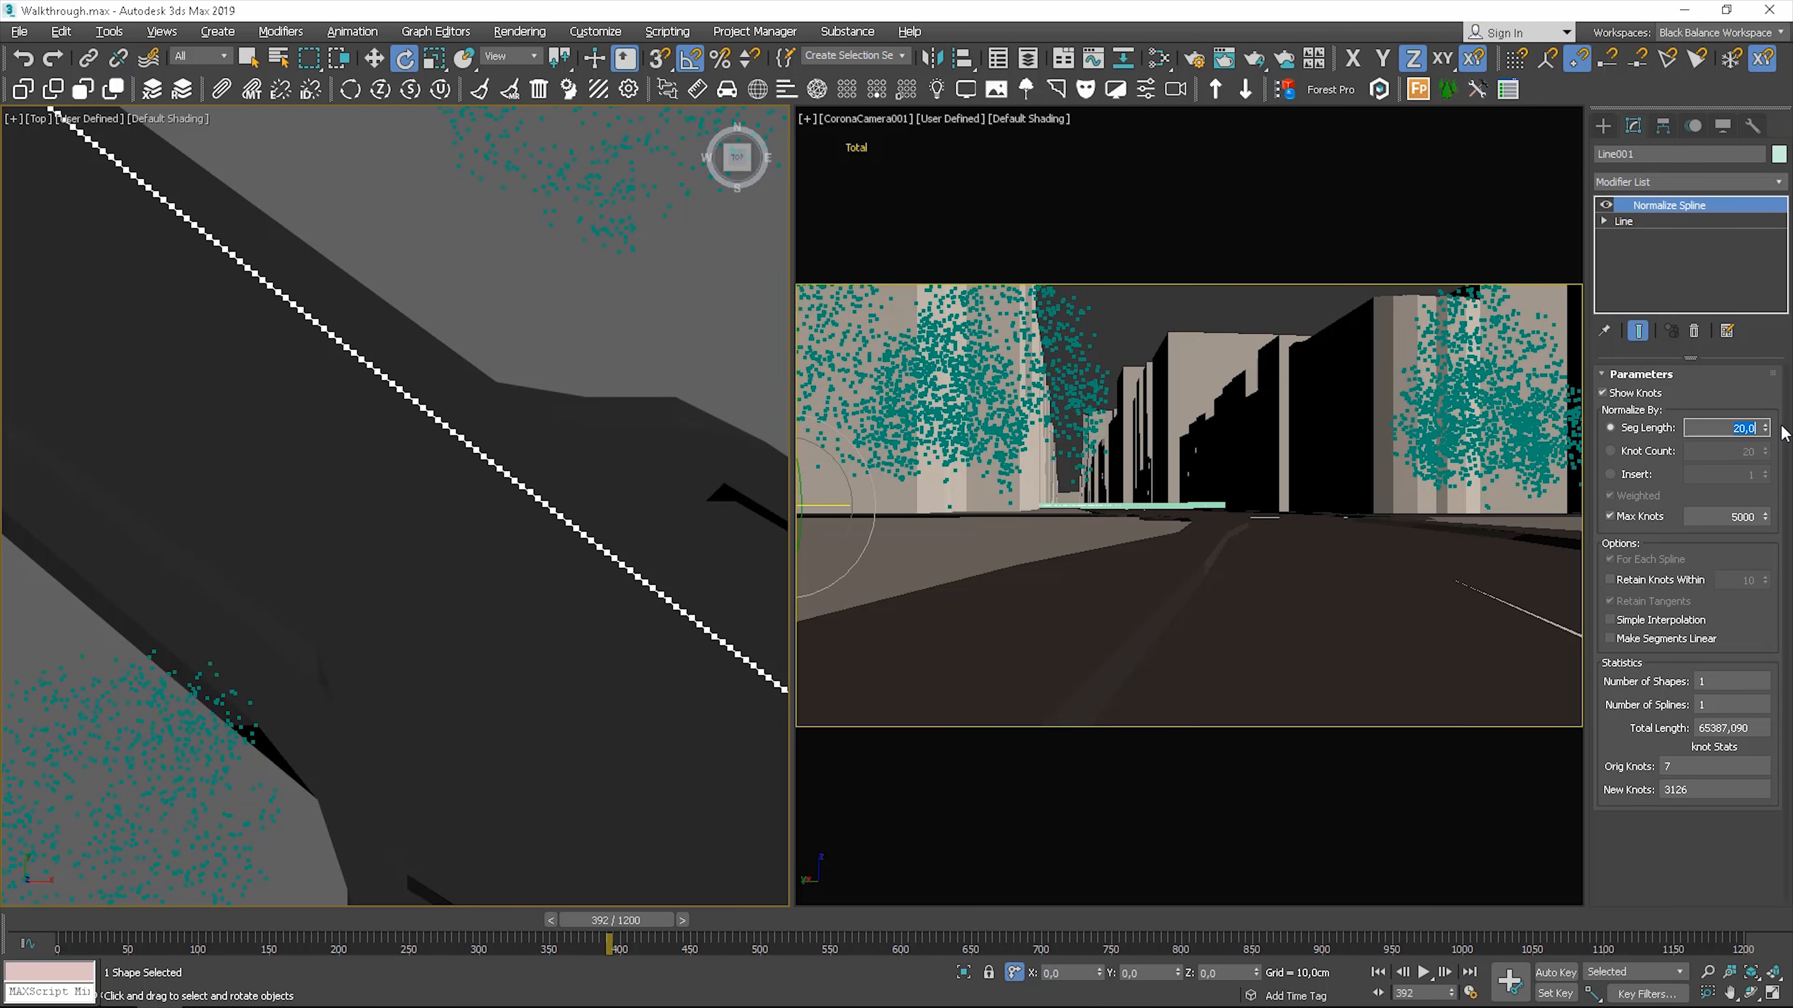
{"action": "key", "text": "Return"}
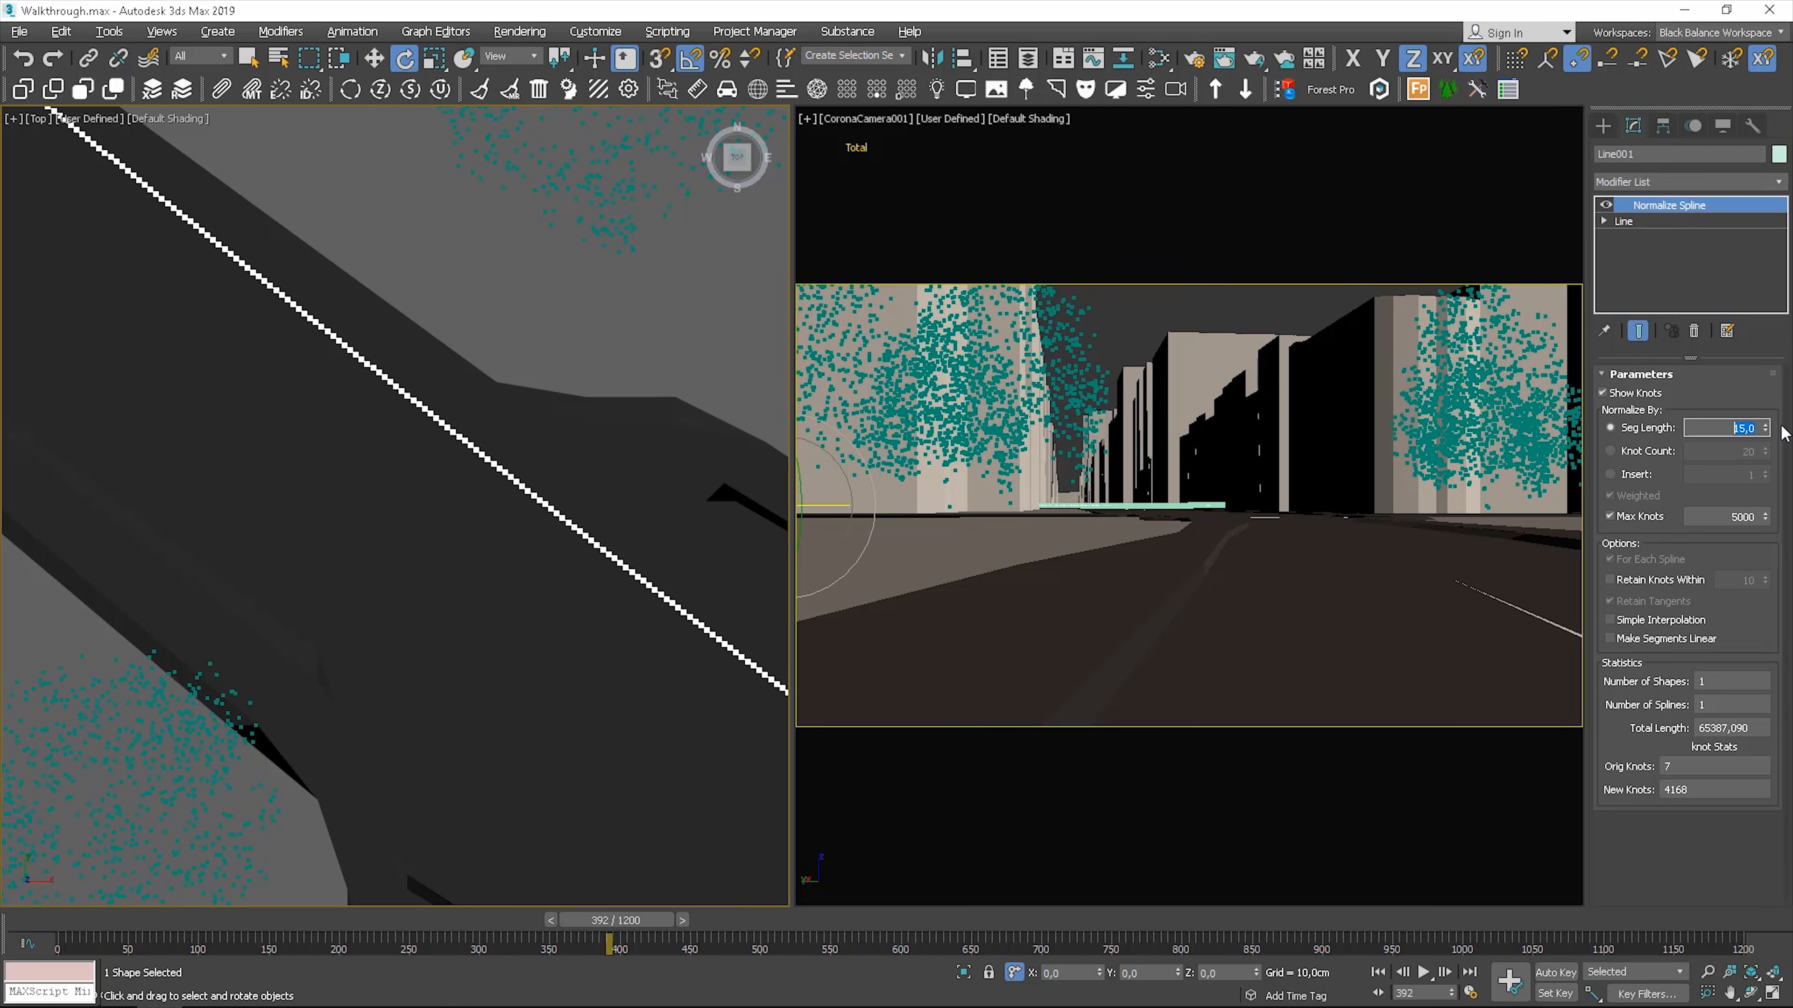
{"action": "type", "text": "25"}
{"action": "key", "text": "Return"}
{"action": "type", "text": "2"}
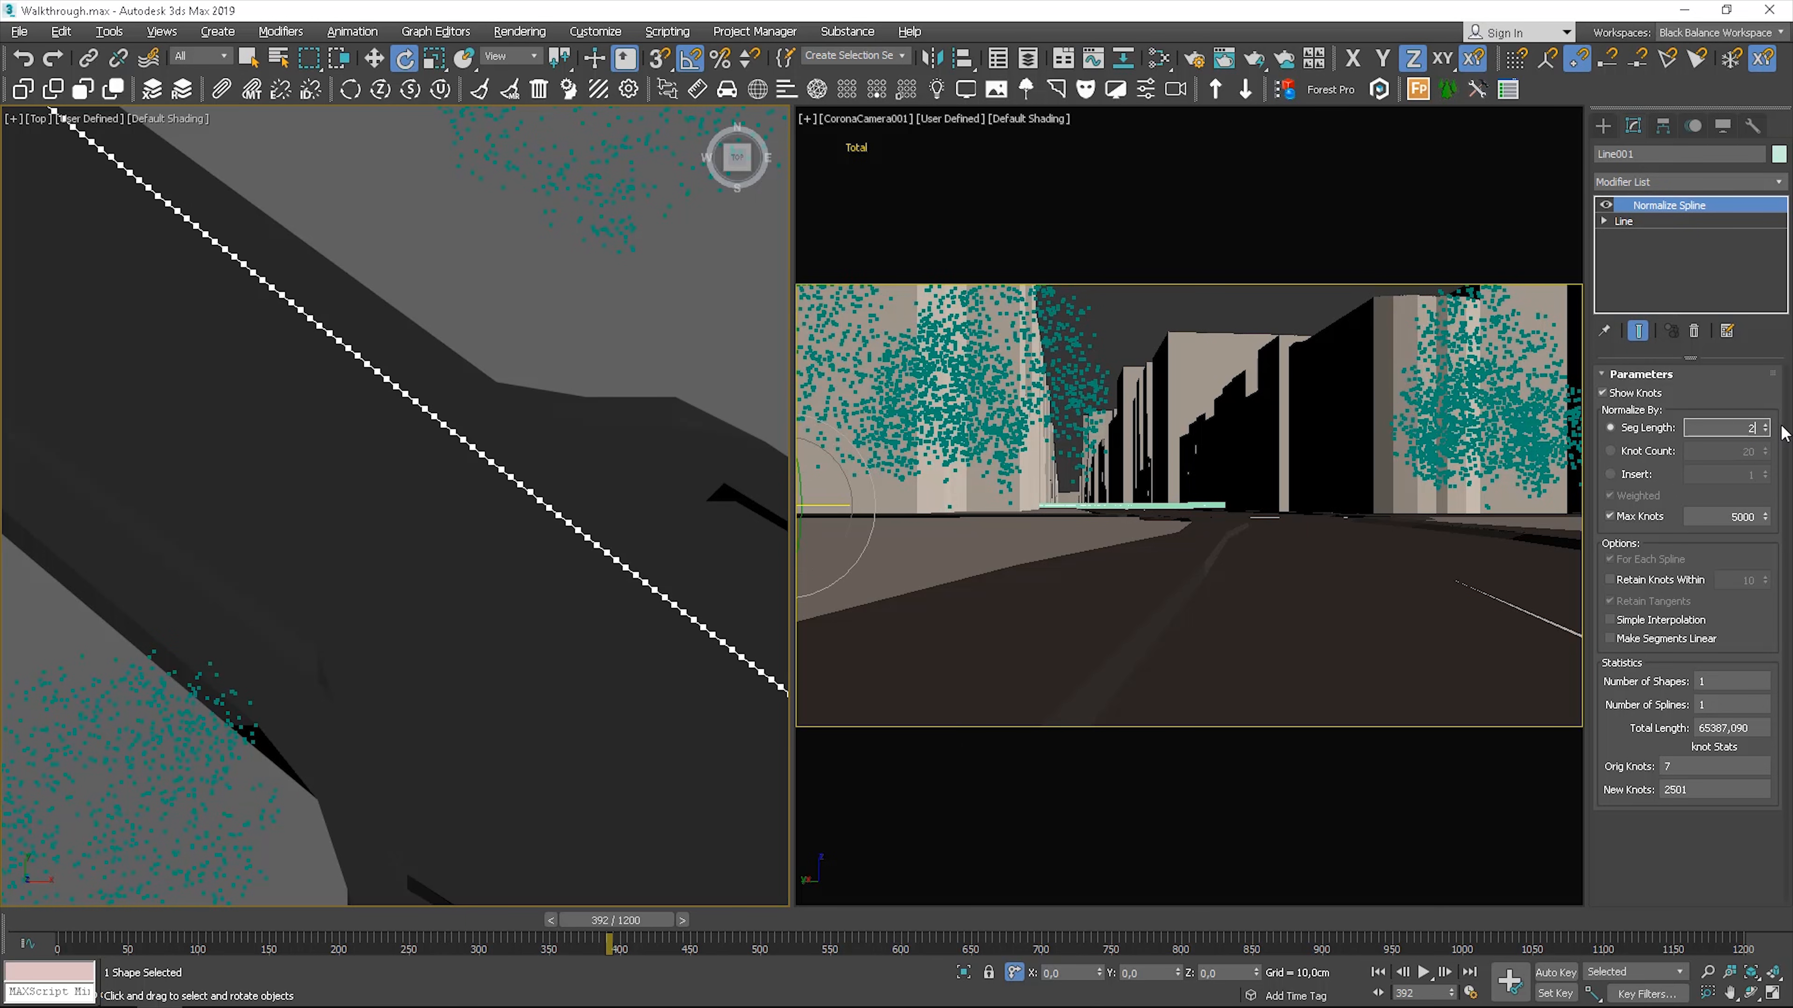
{"action": "type", "text": "0"}
{"action": "key", "text": "Return"}
{"action": "scroll", "coordinate": [487, 518], "scroll_direction": "down", "scroll_amount": 5}
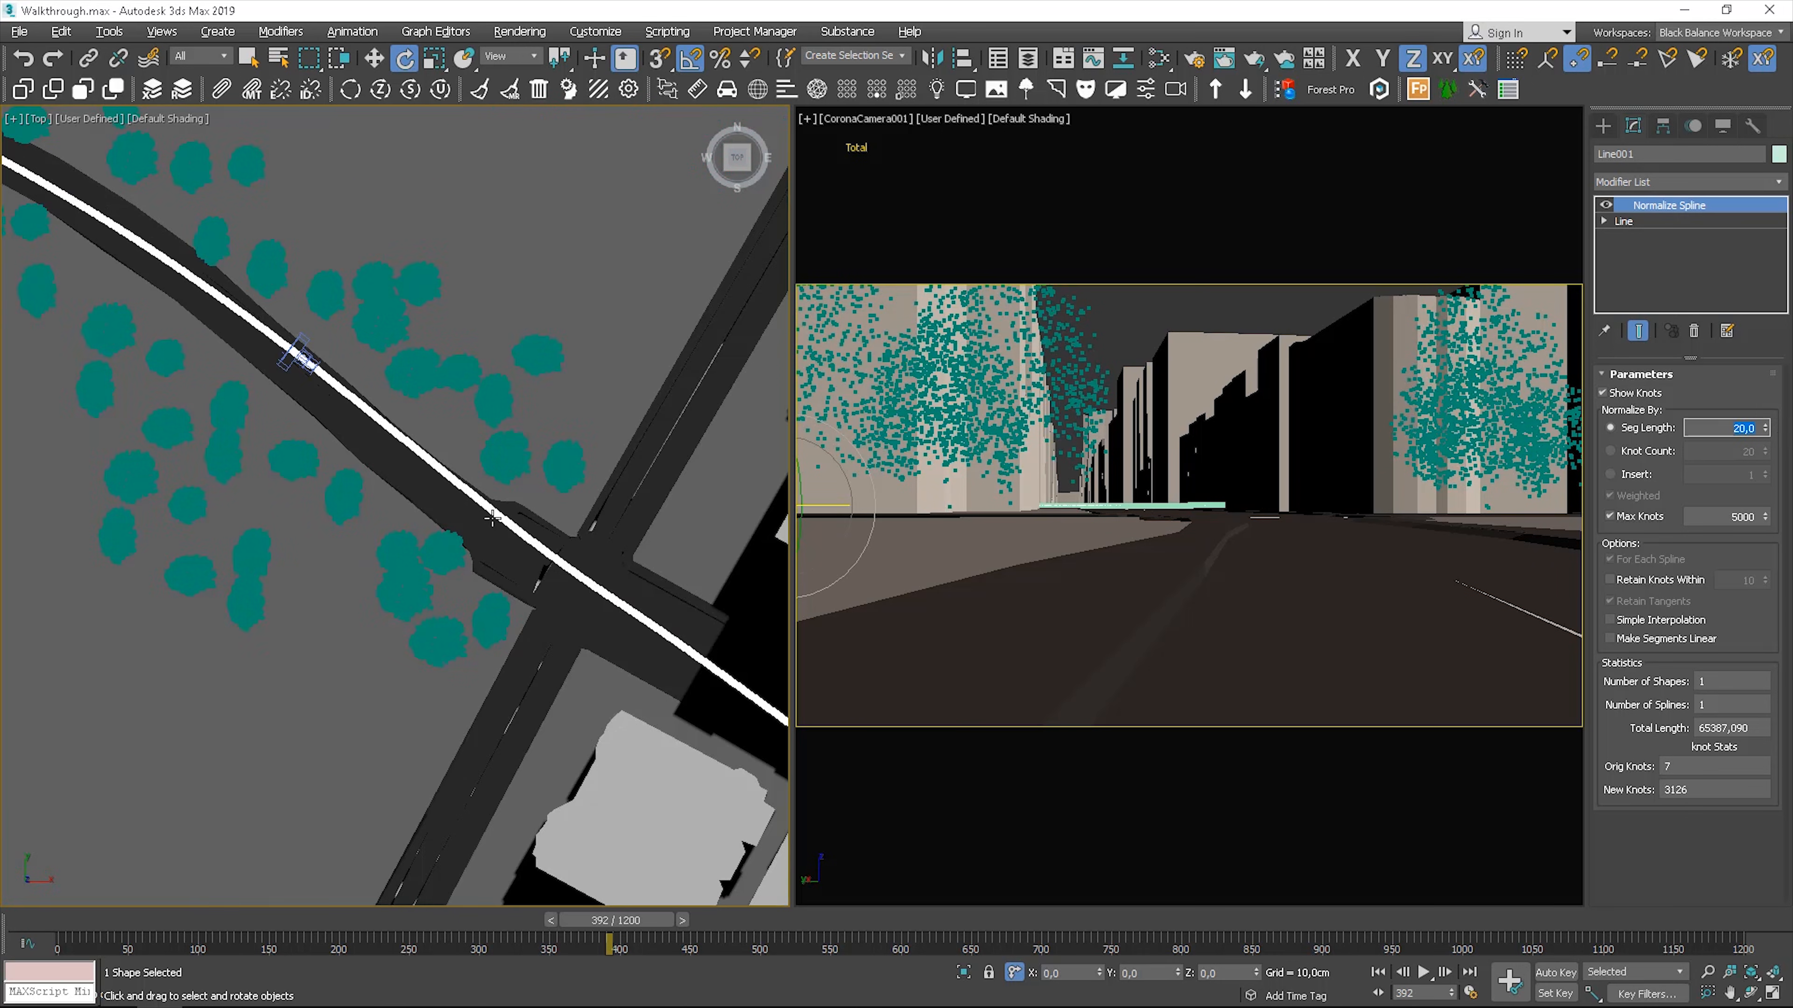
{"action": "left_click", "coordinate": [1629, 396]}
- Rewind the camera to frame 197 and play its travel along the path up to about frame 259
{"action": "left_click", "coordinate": [355, 407]}
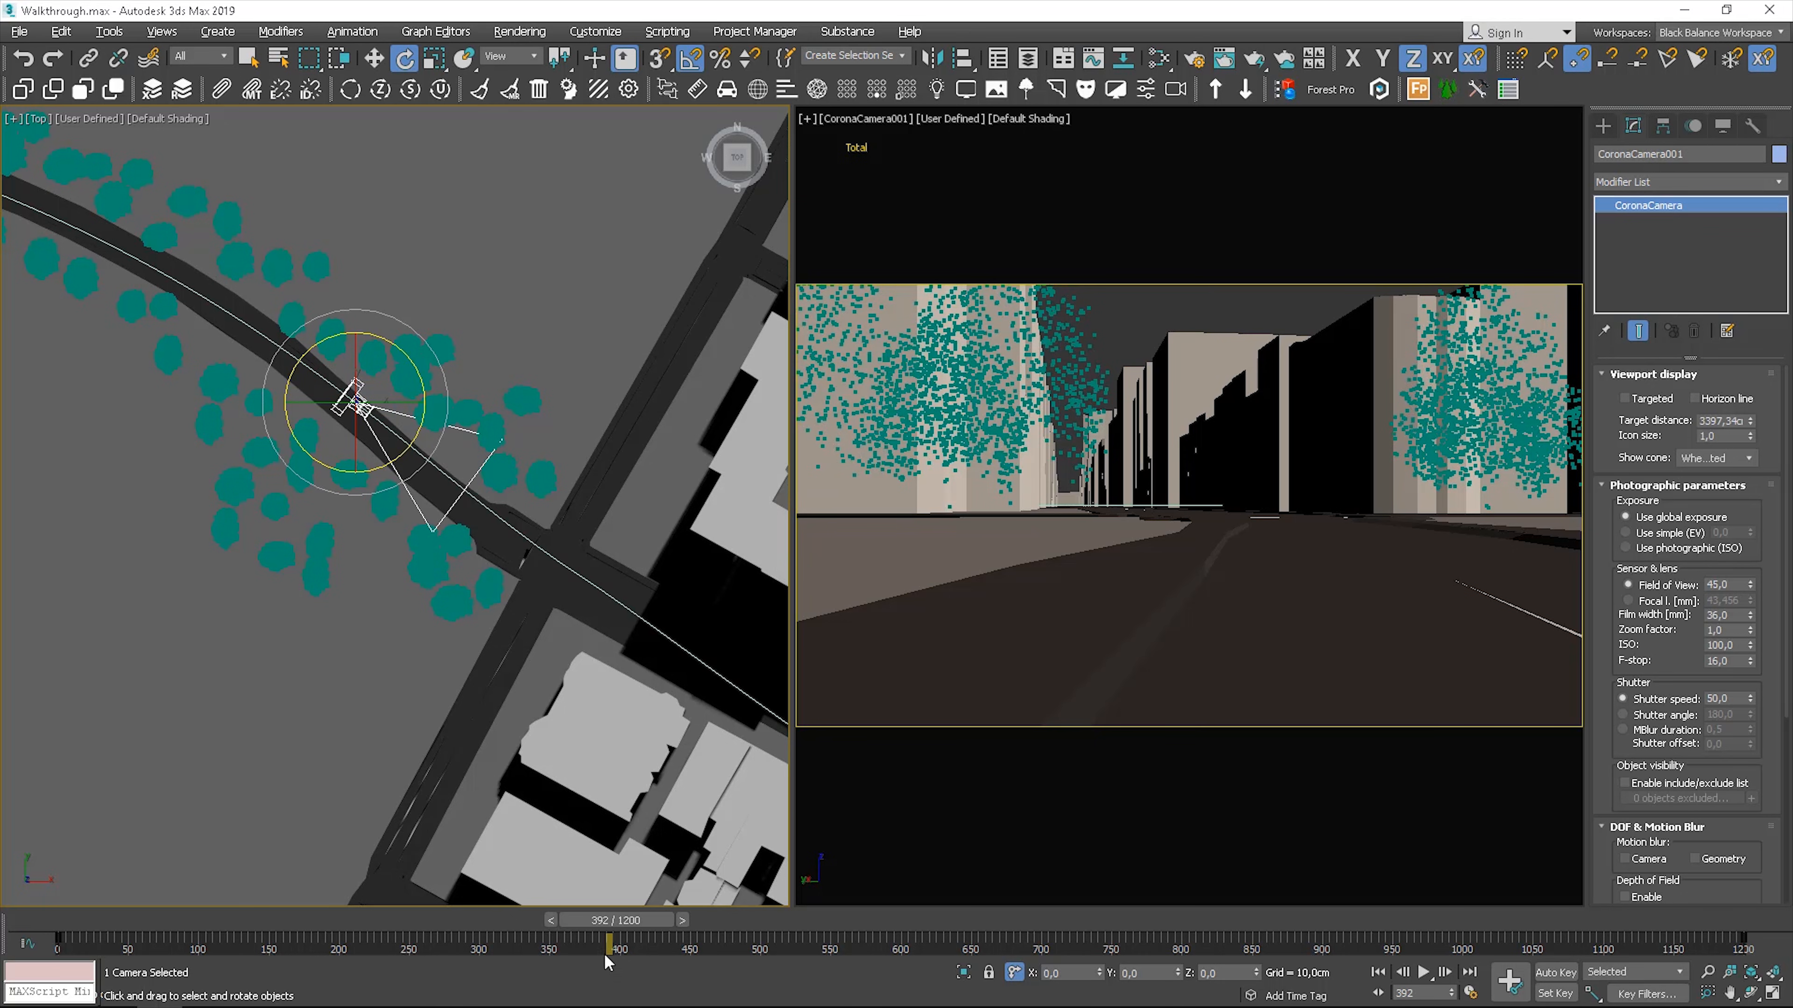
{"action": "left_click_drag", "start_coordinate": [608, 925], "coordinate": [335, 939]}
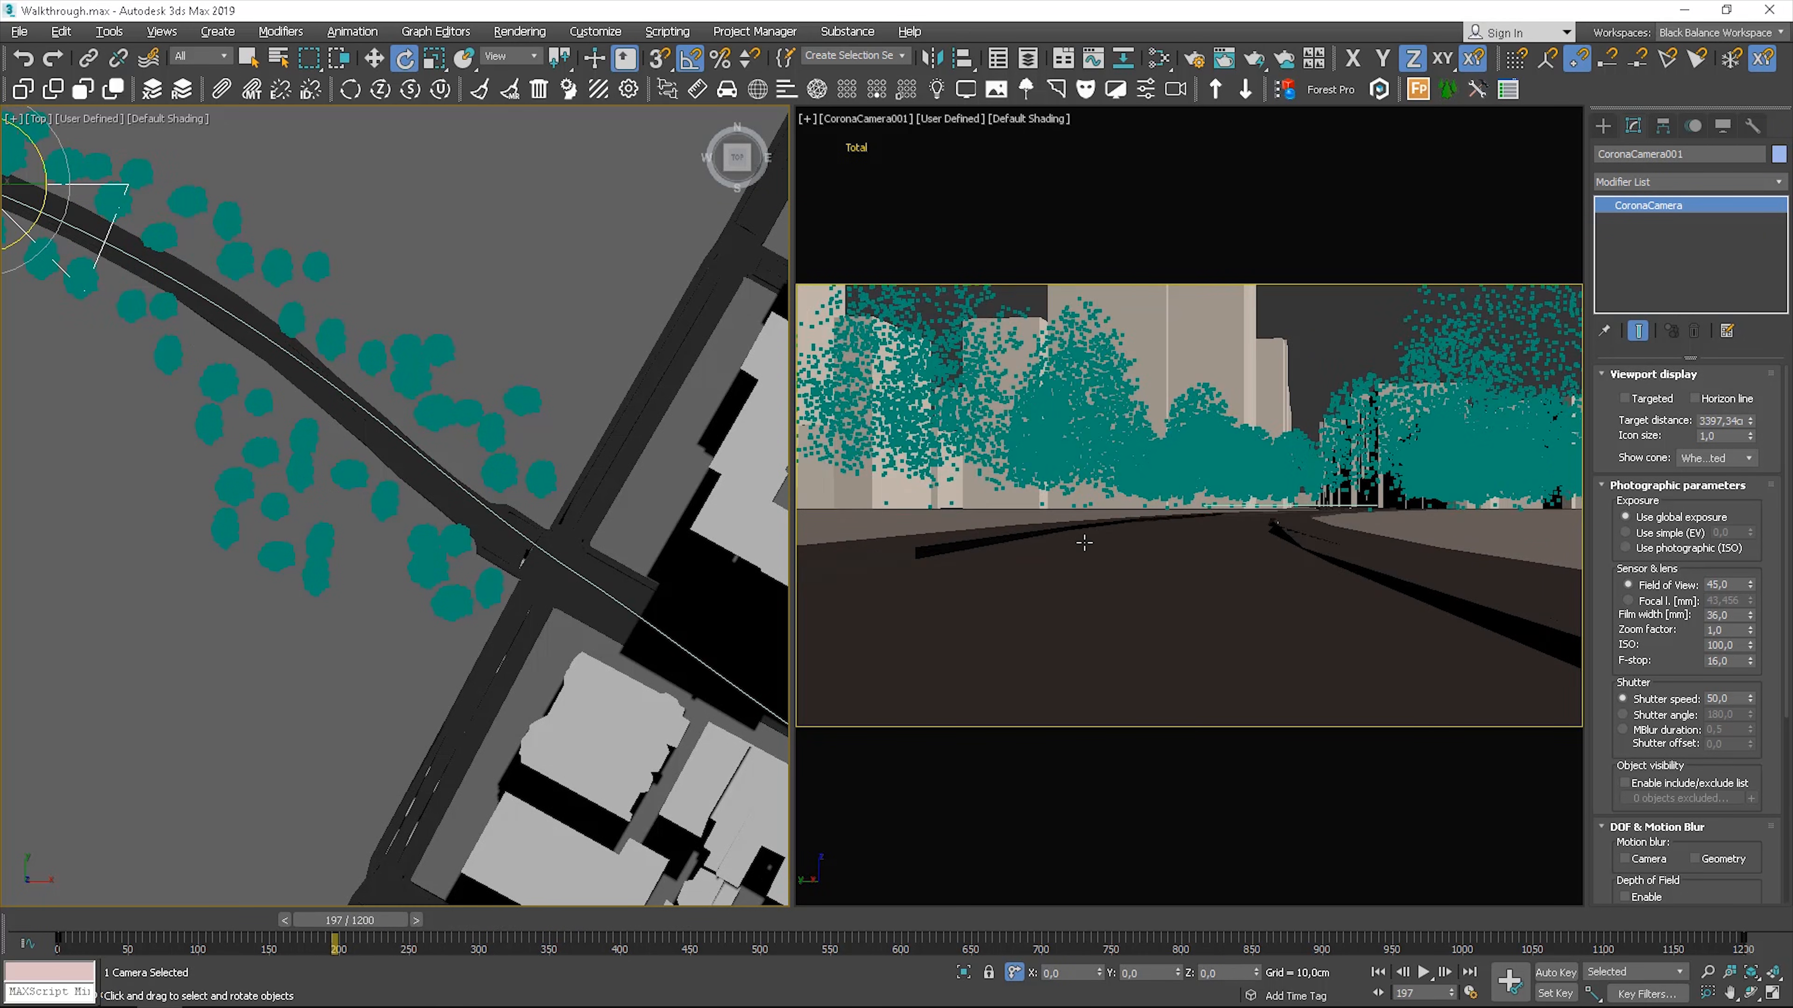
{"action": "left_click", "coordinate": [1425, 973]}
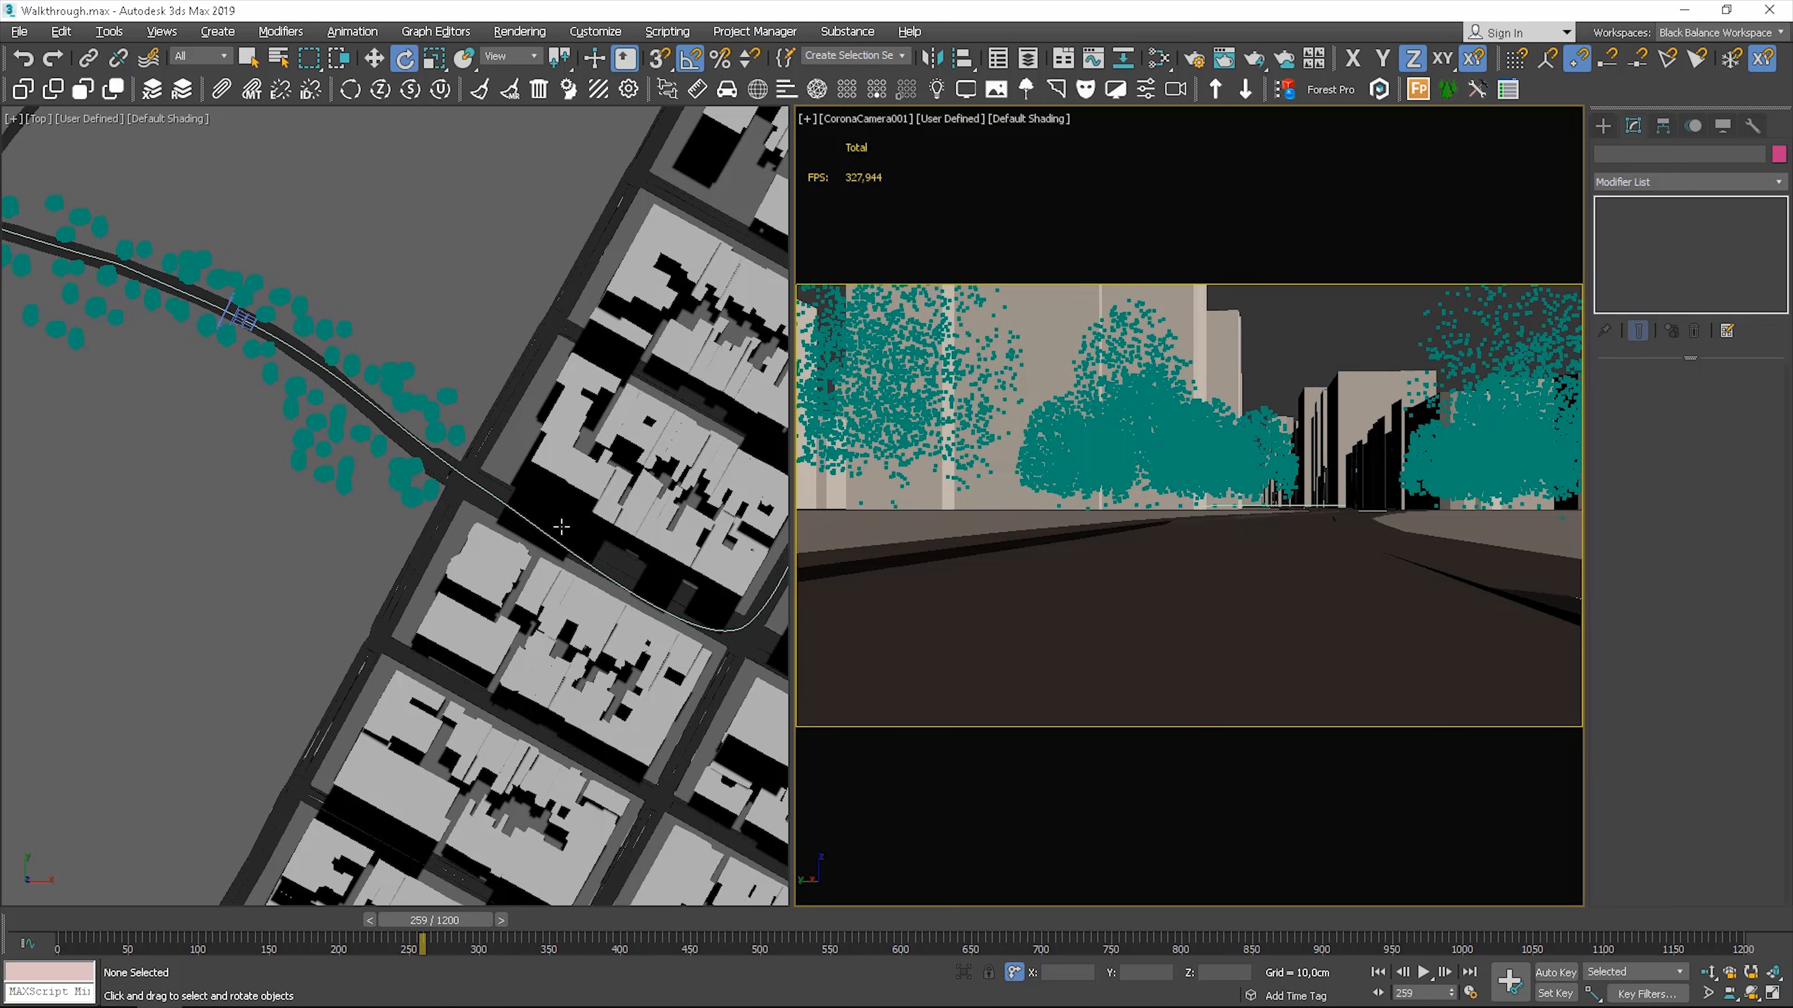
- Shorten the incoming Bezier handle of the path line's second vertex and align it with the park road
{"action": "middle_click", "coordinate": [561, 526]}
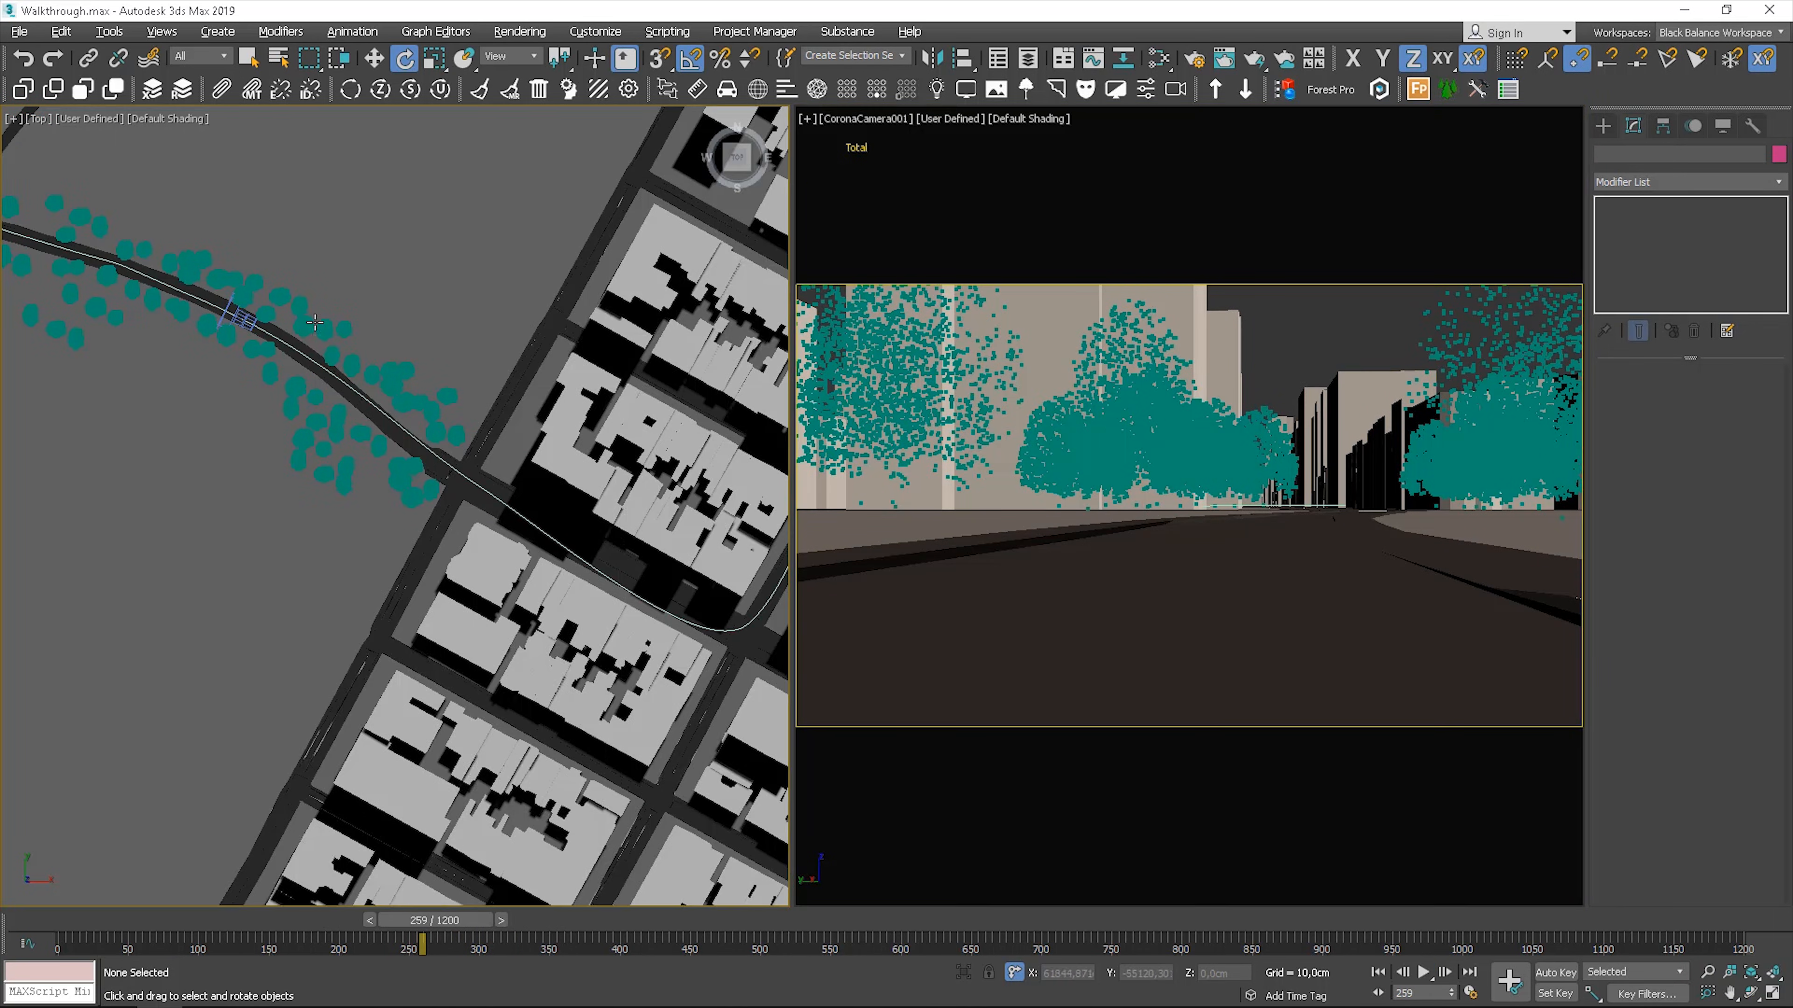
{"action": "scroll", "coordinate": [331, 333], "scroll_direction": "up", "scroll_amount": 8}
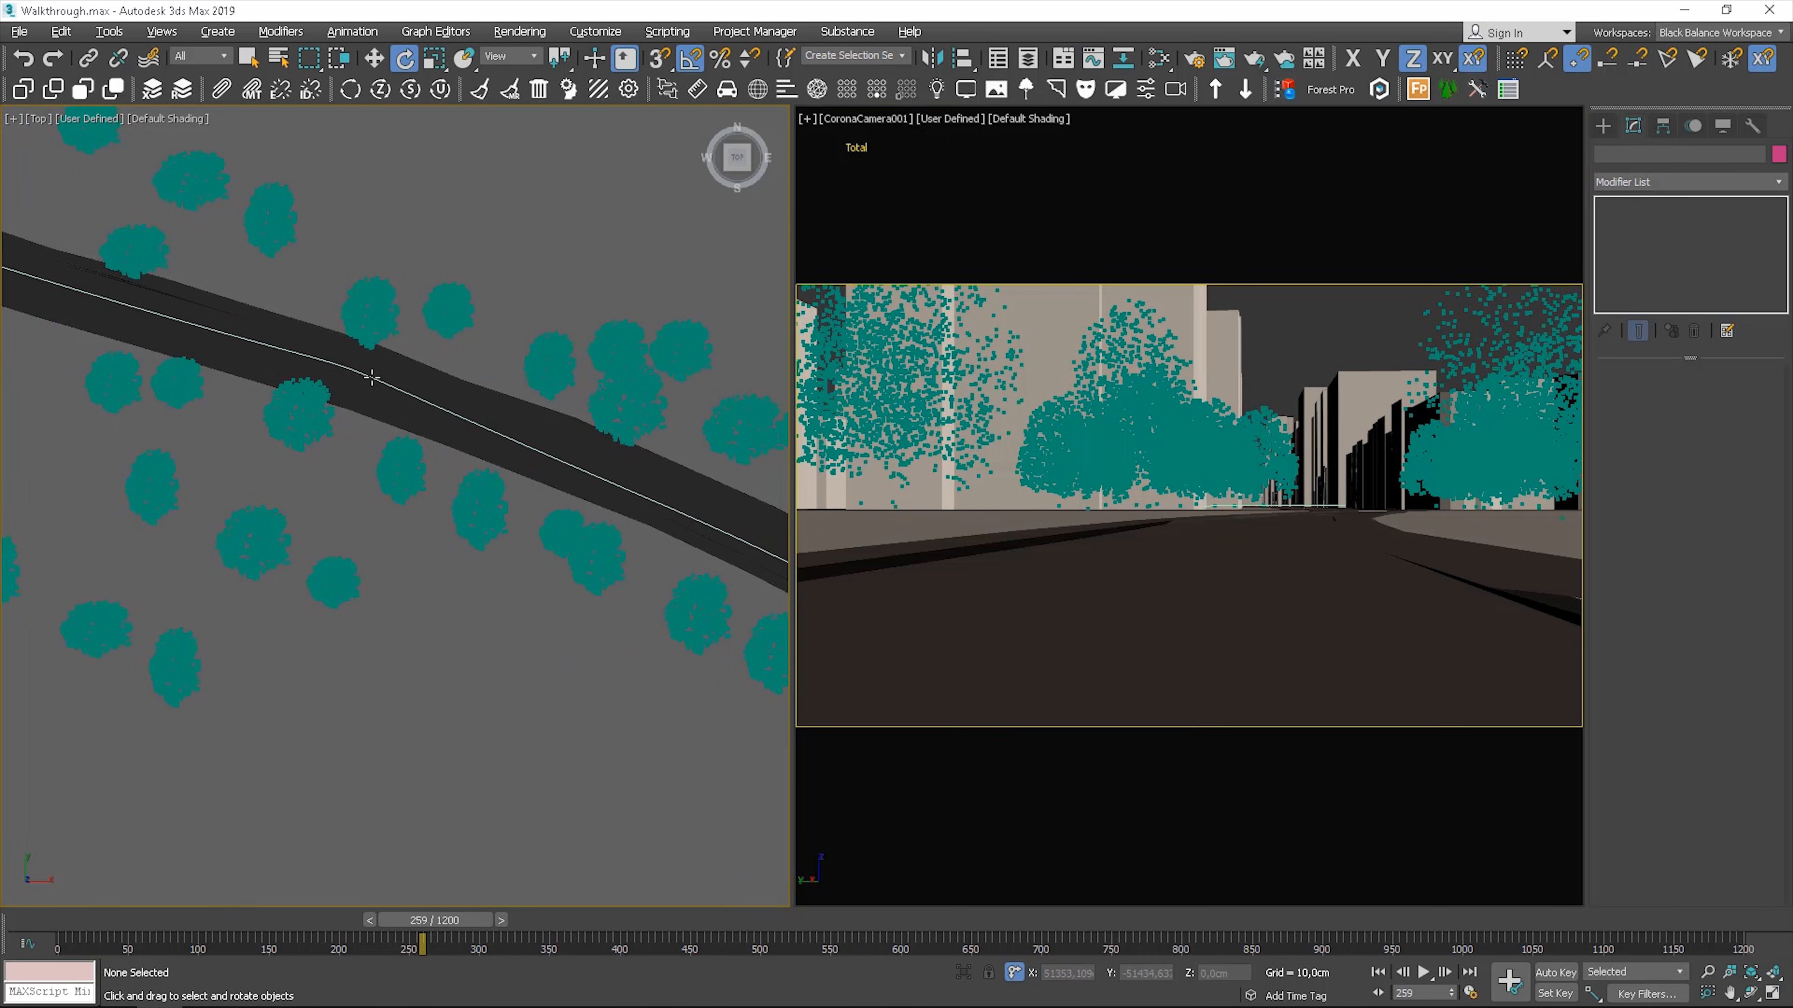
{"action": "left_click", "coordinate": [469, 421]}
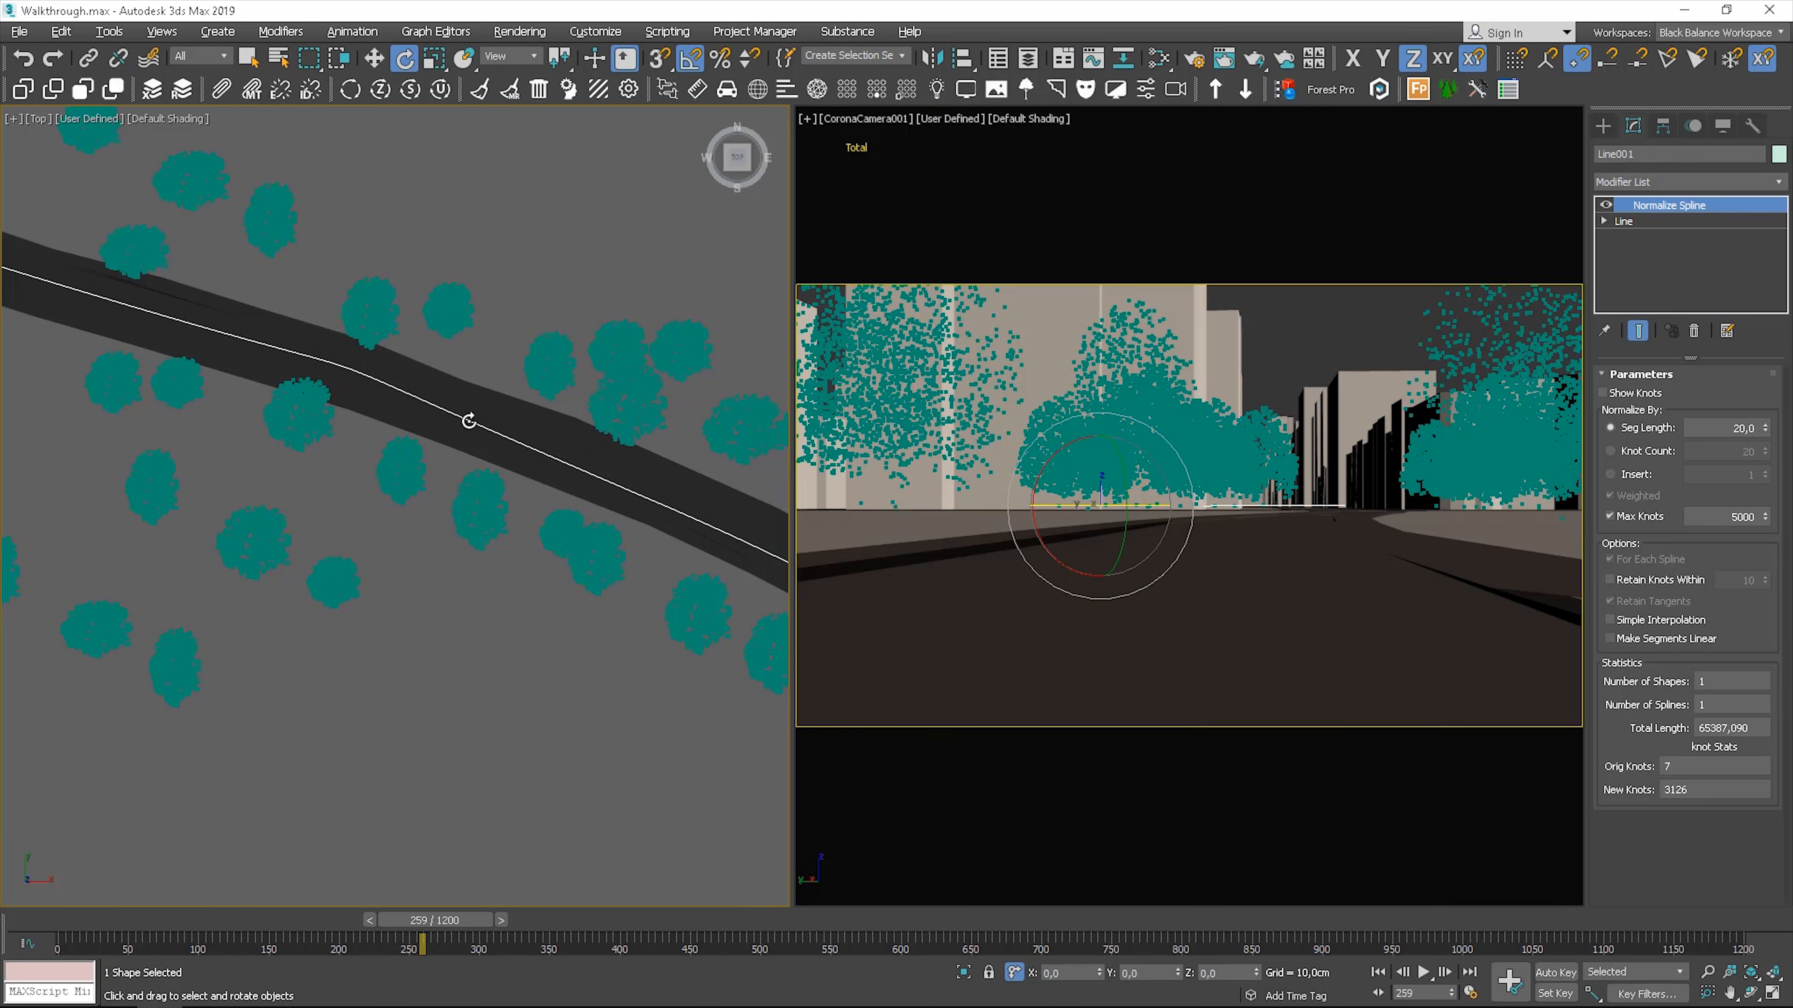
{"action": "left_click", "coordinate": [1625, 235]}
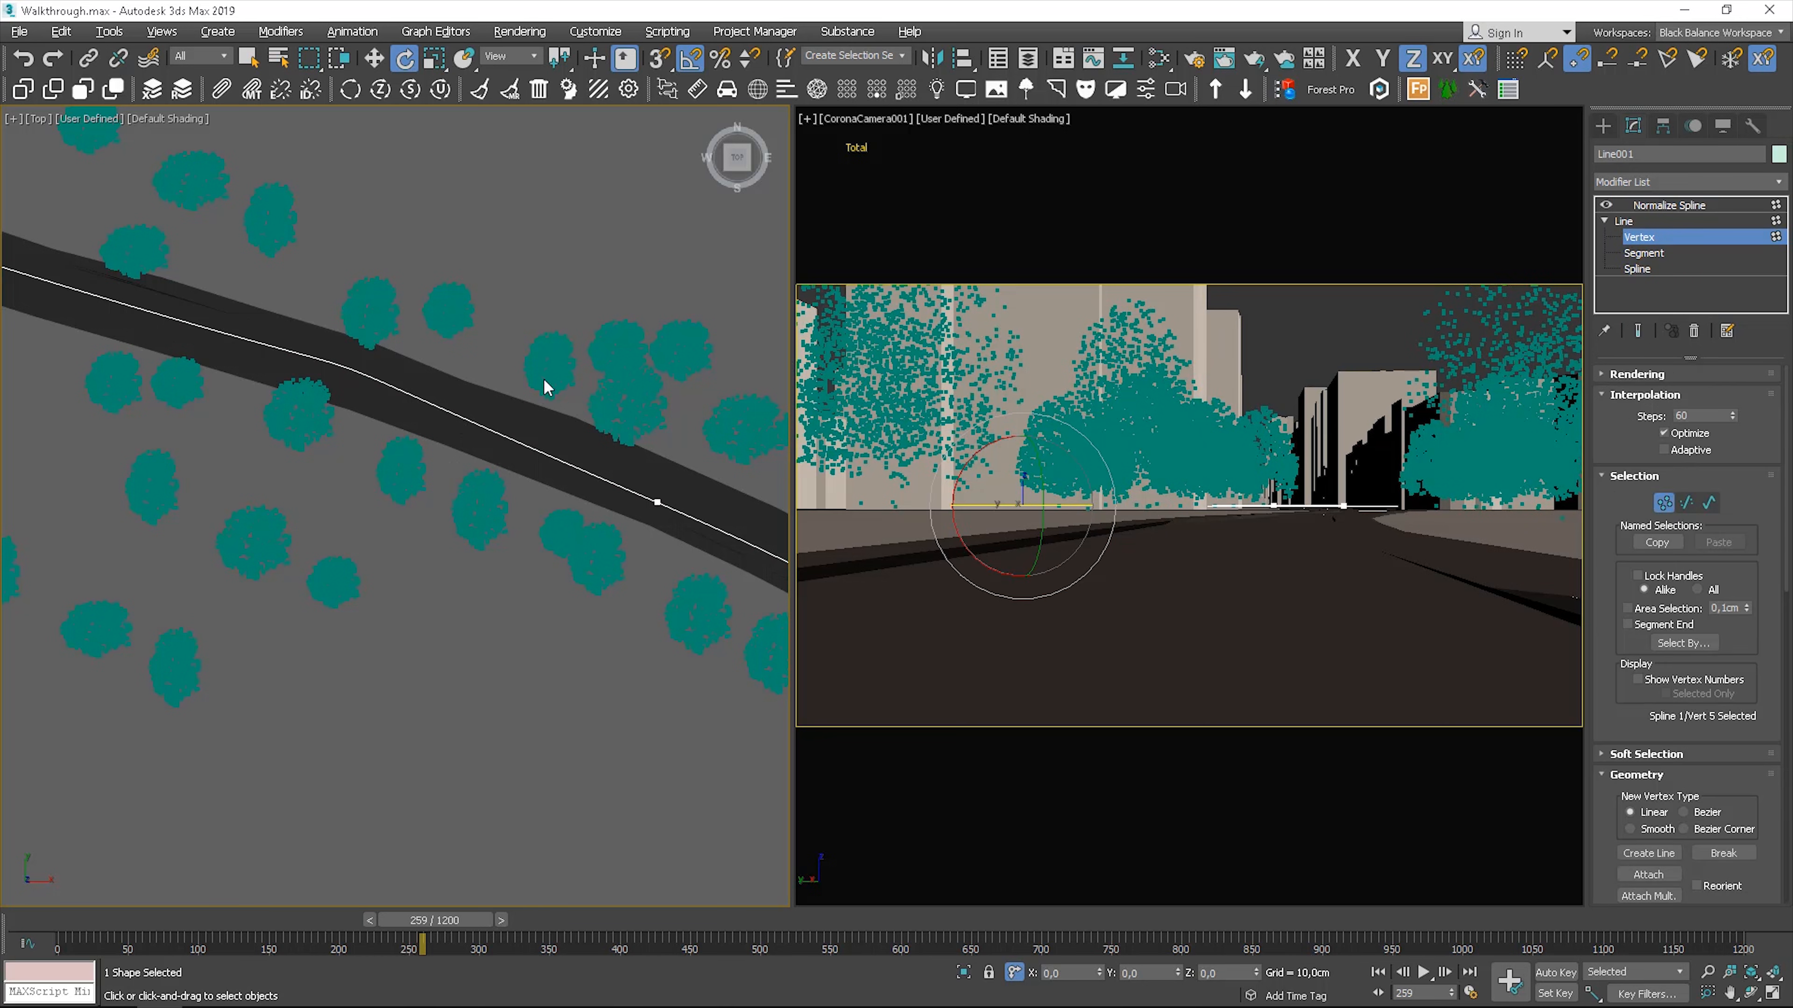
{"action": "scroll", "coordinate": [543, 413], "scroll_direction": "down", "scroll_amount": 4}
{"action": "middle_click_drag", "start_coordinate": [602, 394], "coordinate": [468, 376]}
{"action": "scroll", "coordinate": [486, 399], "scroll_direction": "up", "scroll_amount": 4}
{"action": "left_click", "coordinate": [473, 435]}
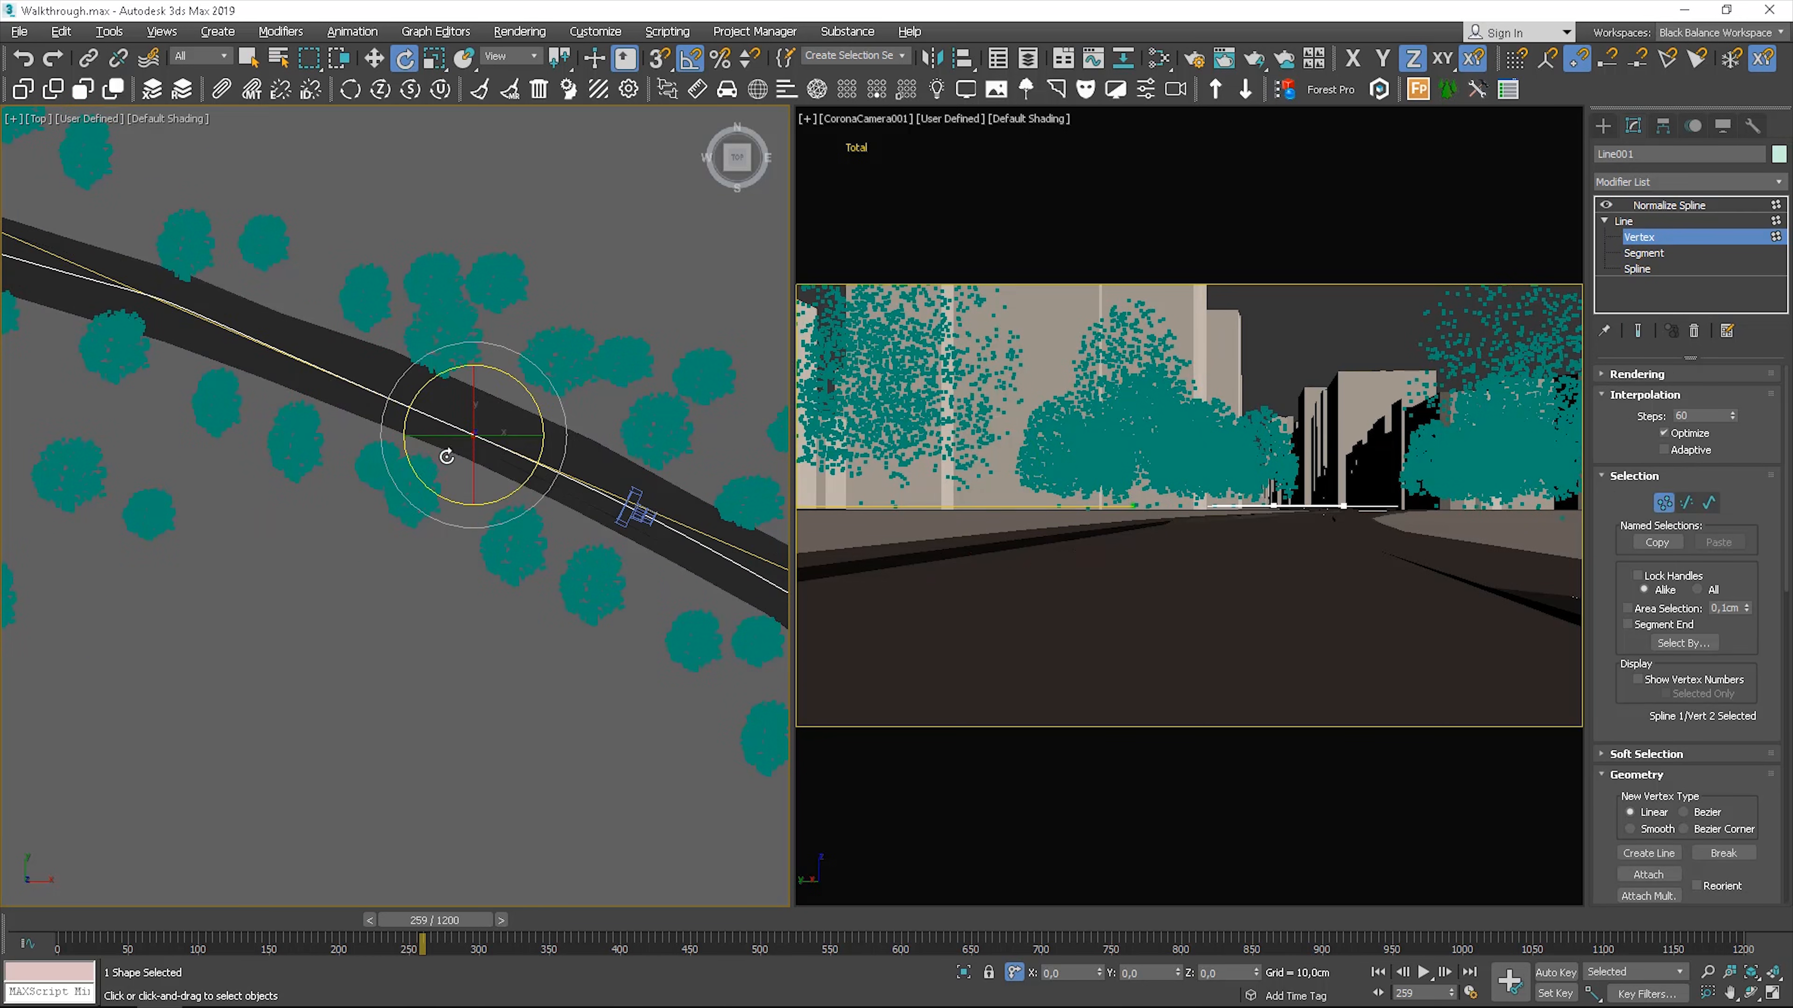
{"action": "scroll", "coordinate": [487, 424], "scroll_direction": "down", "scroll_amount": 4}
{"action": "scroll", "coordinate": [452, 395], "scroll_direction": "up", "scroll_amount": 3}
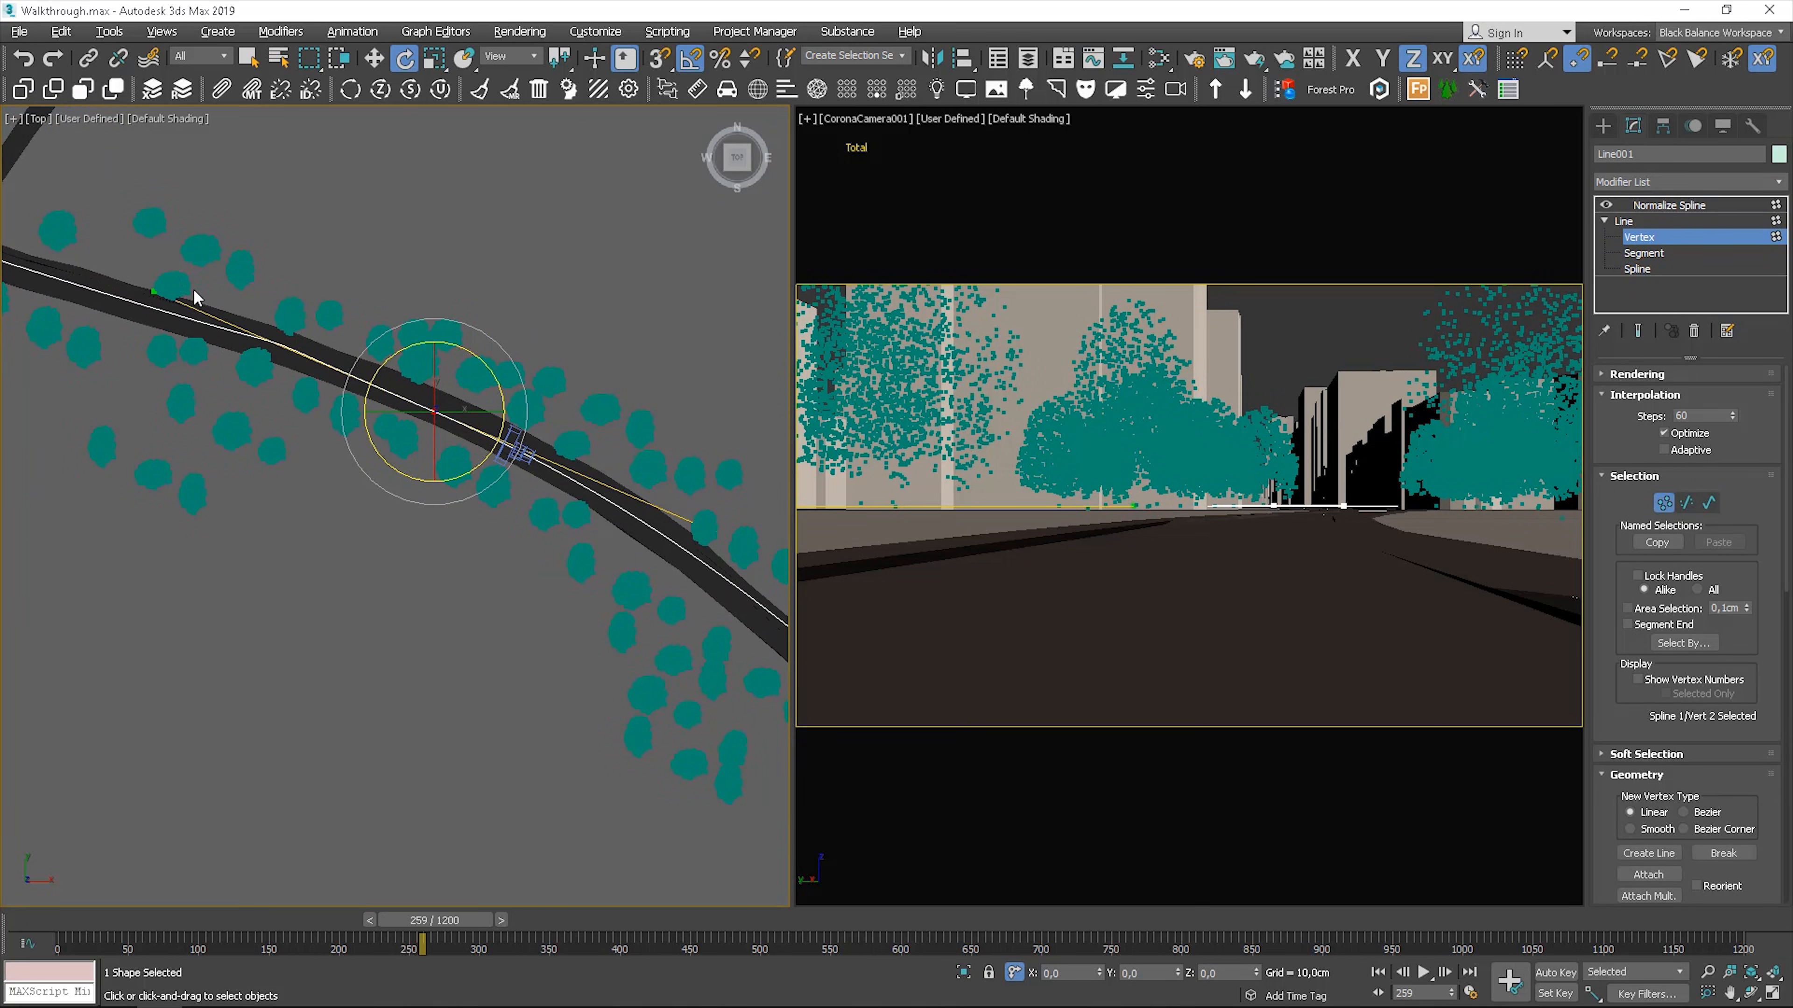
{"action": "key", "text": "w"}
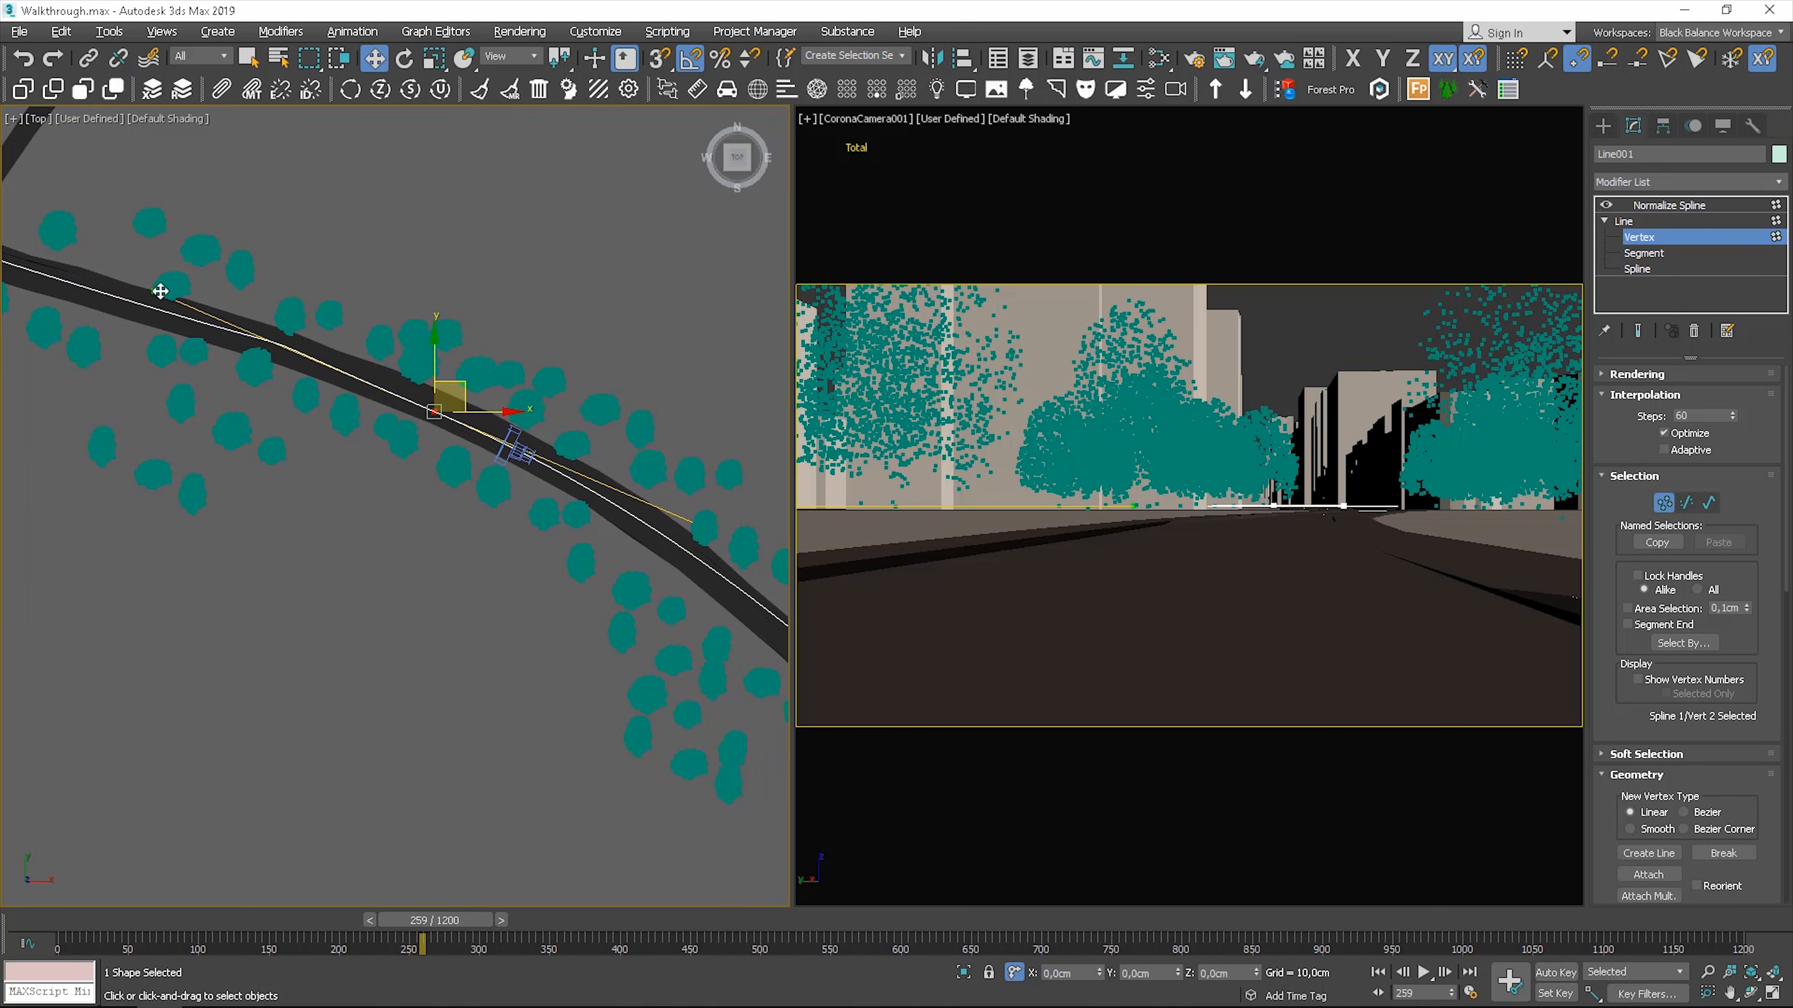
{"action": "left_click_drag", "start_coordinate": [159, 293], "coordinate": [269, 350]}
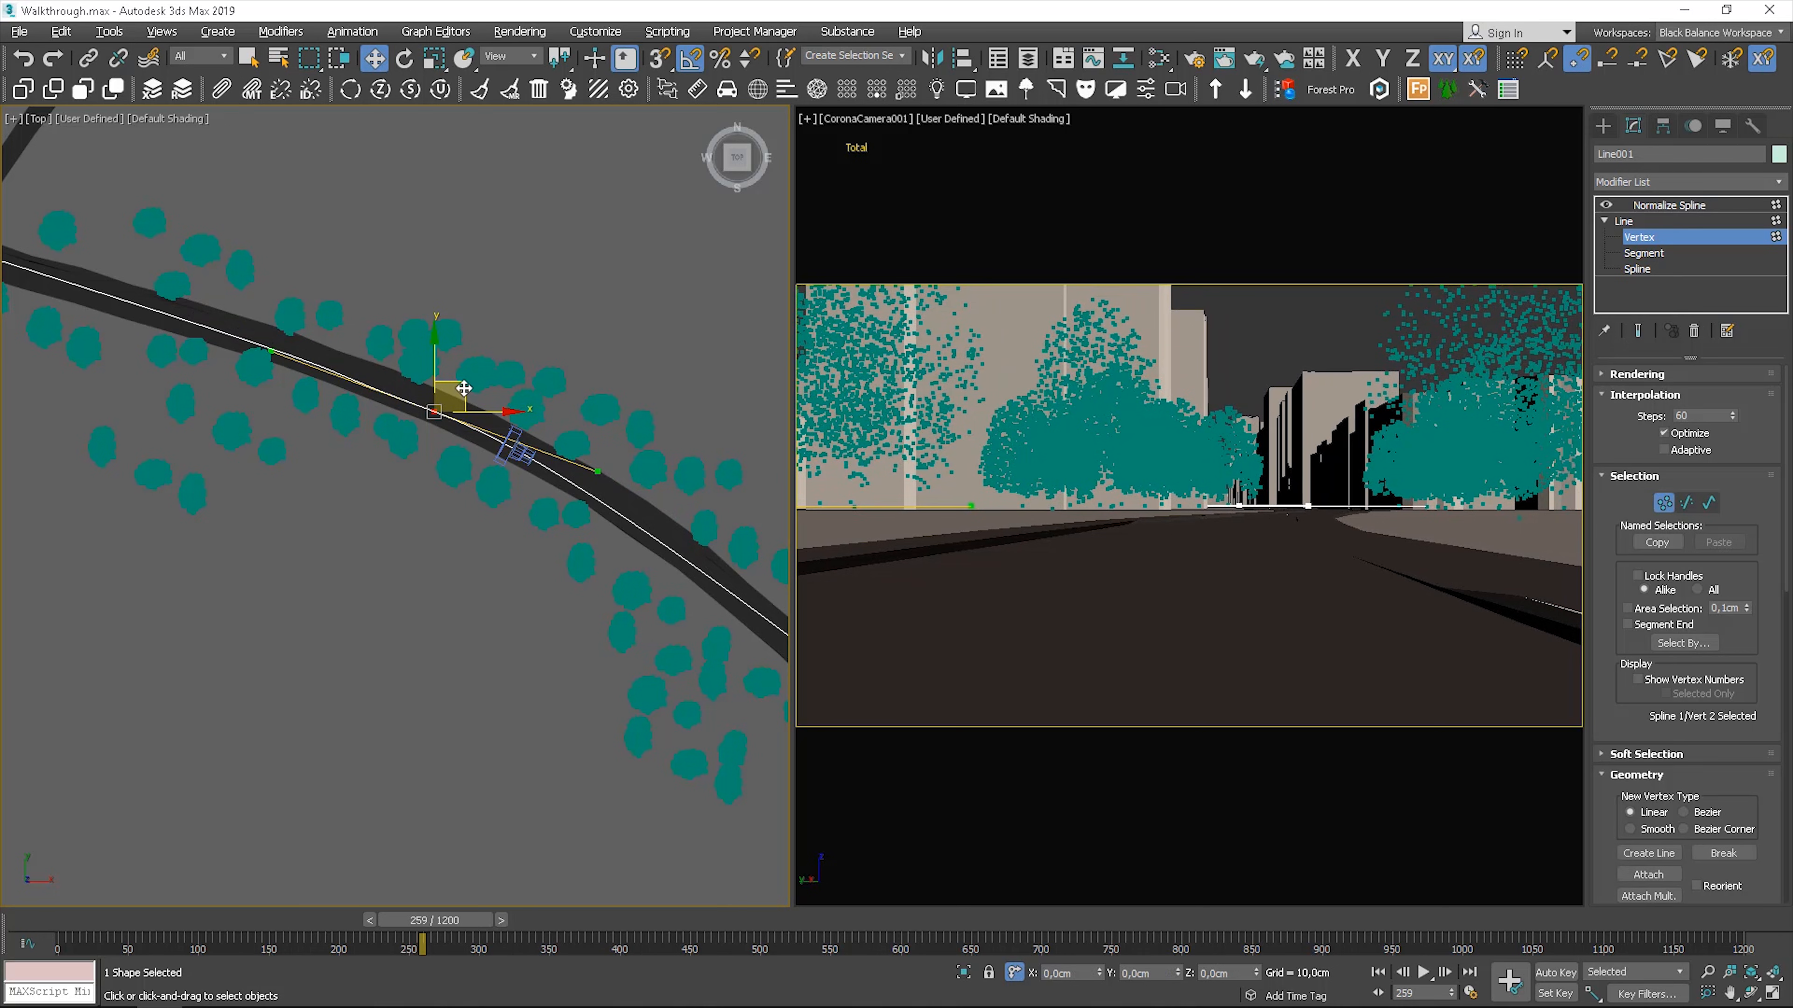
- Nudge the line's second vertex slightly and return to the Normalize Spline level
{"action": "left_click_drag", "start_coordinate": [464, 387], "coordinate": [461, 386]}
{"action": "left_click", "coordinate": [1669, 205]}
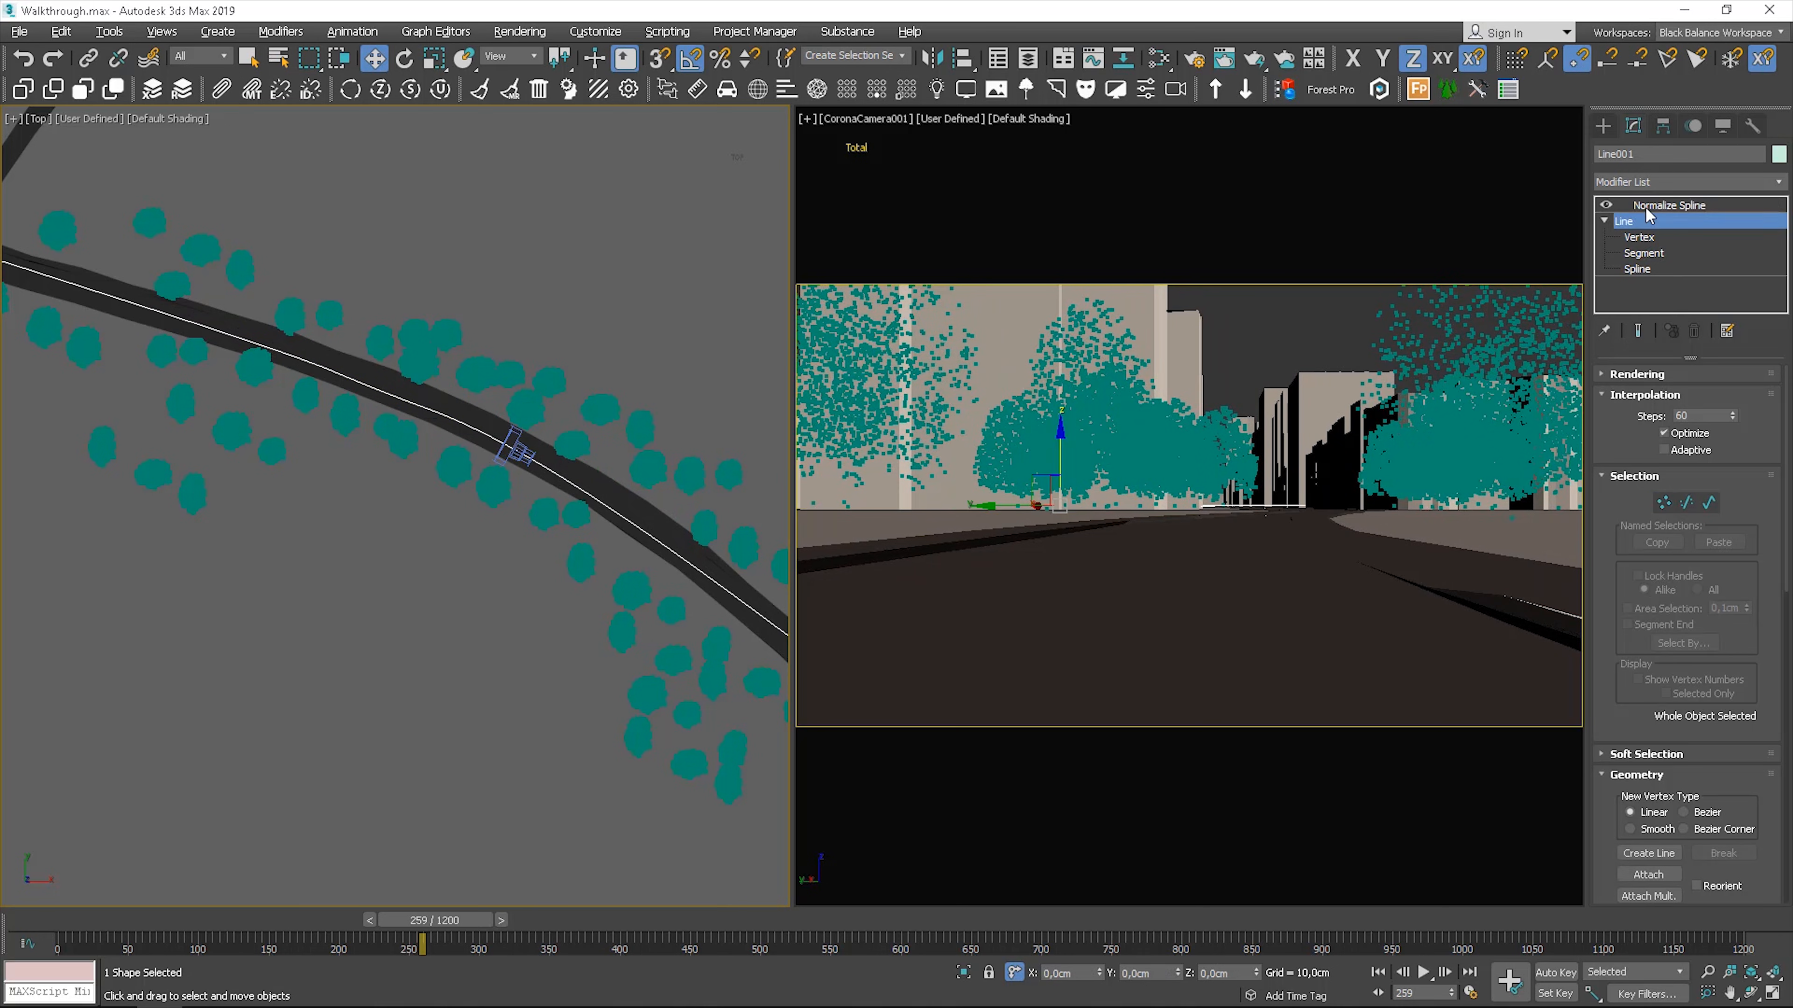
{"action": "scroll", "coordinate": [329, 403], "scroll_direction": "up", "scroll_amount": 2}
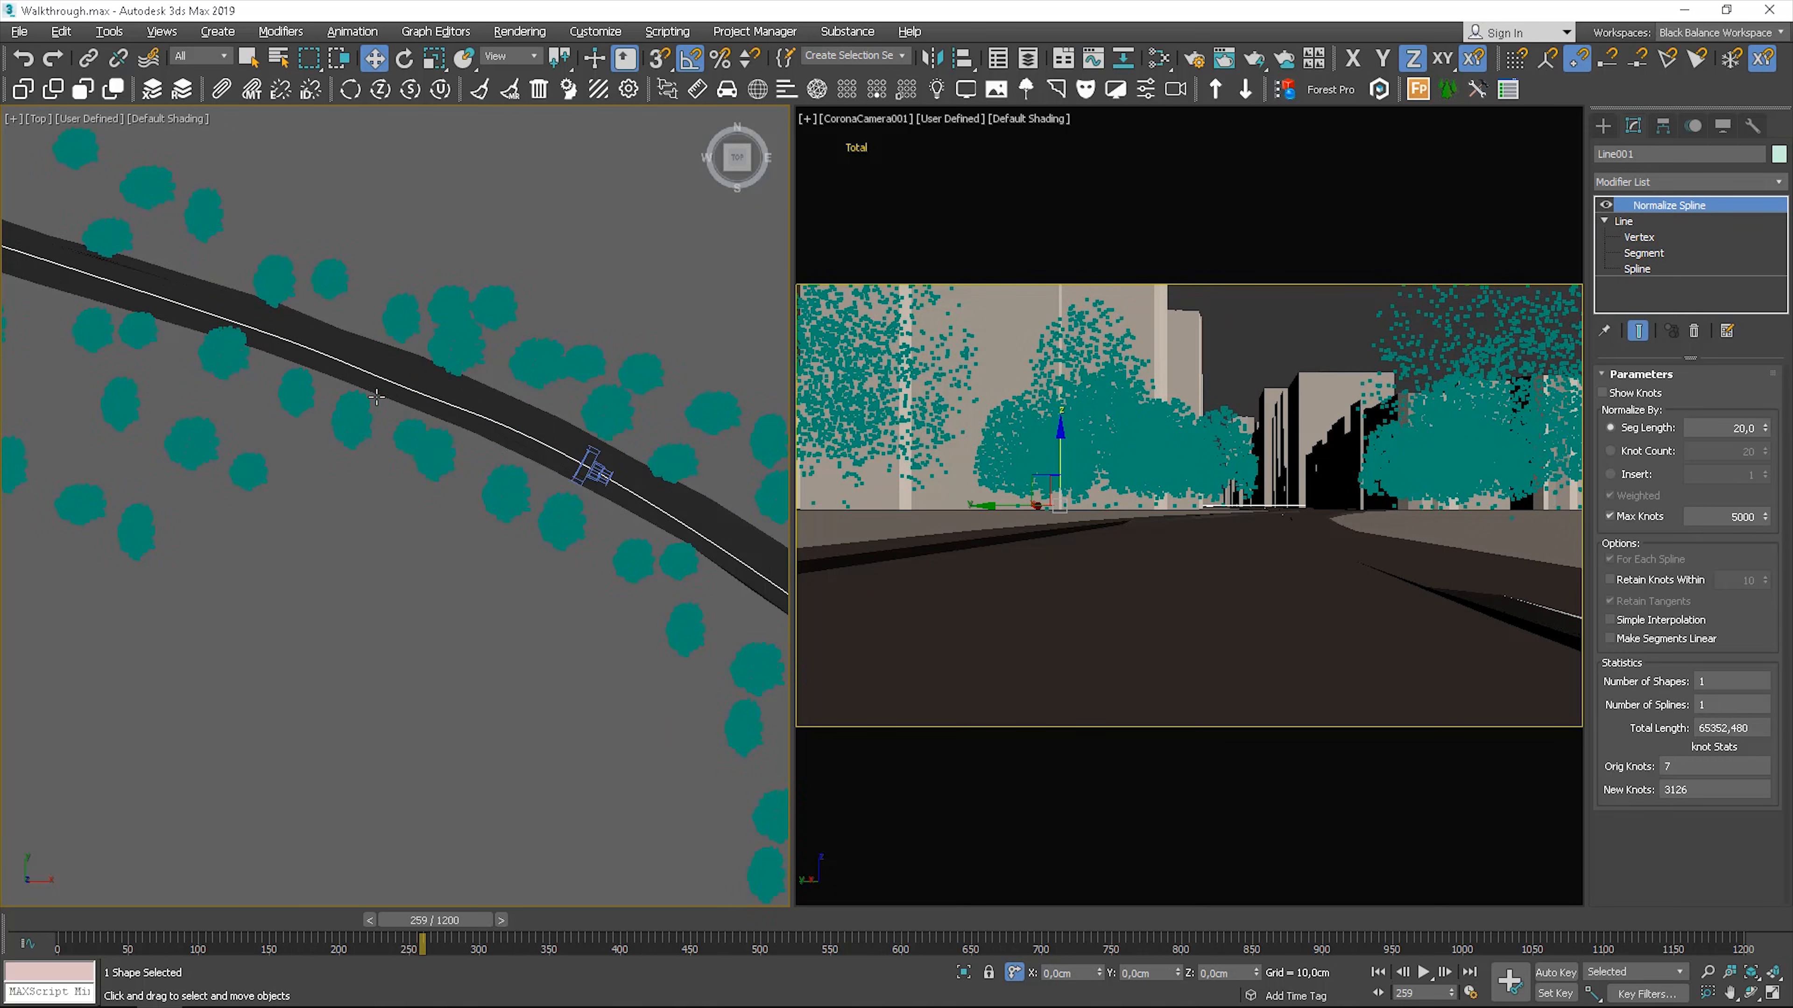
- Adjust the second vertex's outgoing handle to smooth the bend and set the line's interpolation steps to 100
{"action": "left_click", "coordinate": [1640, 238]}
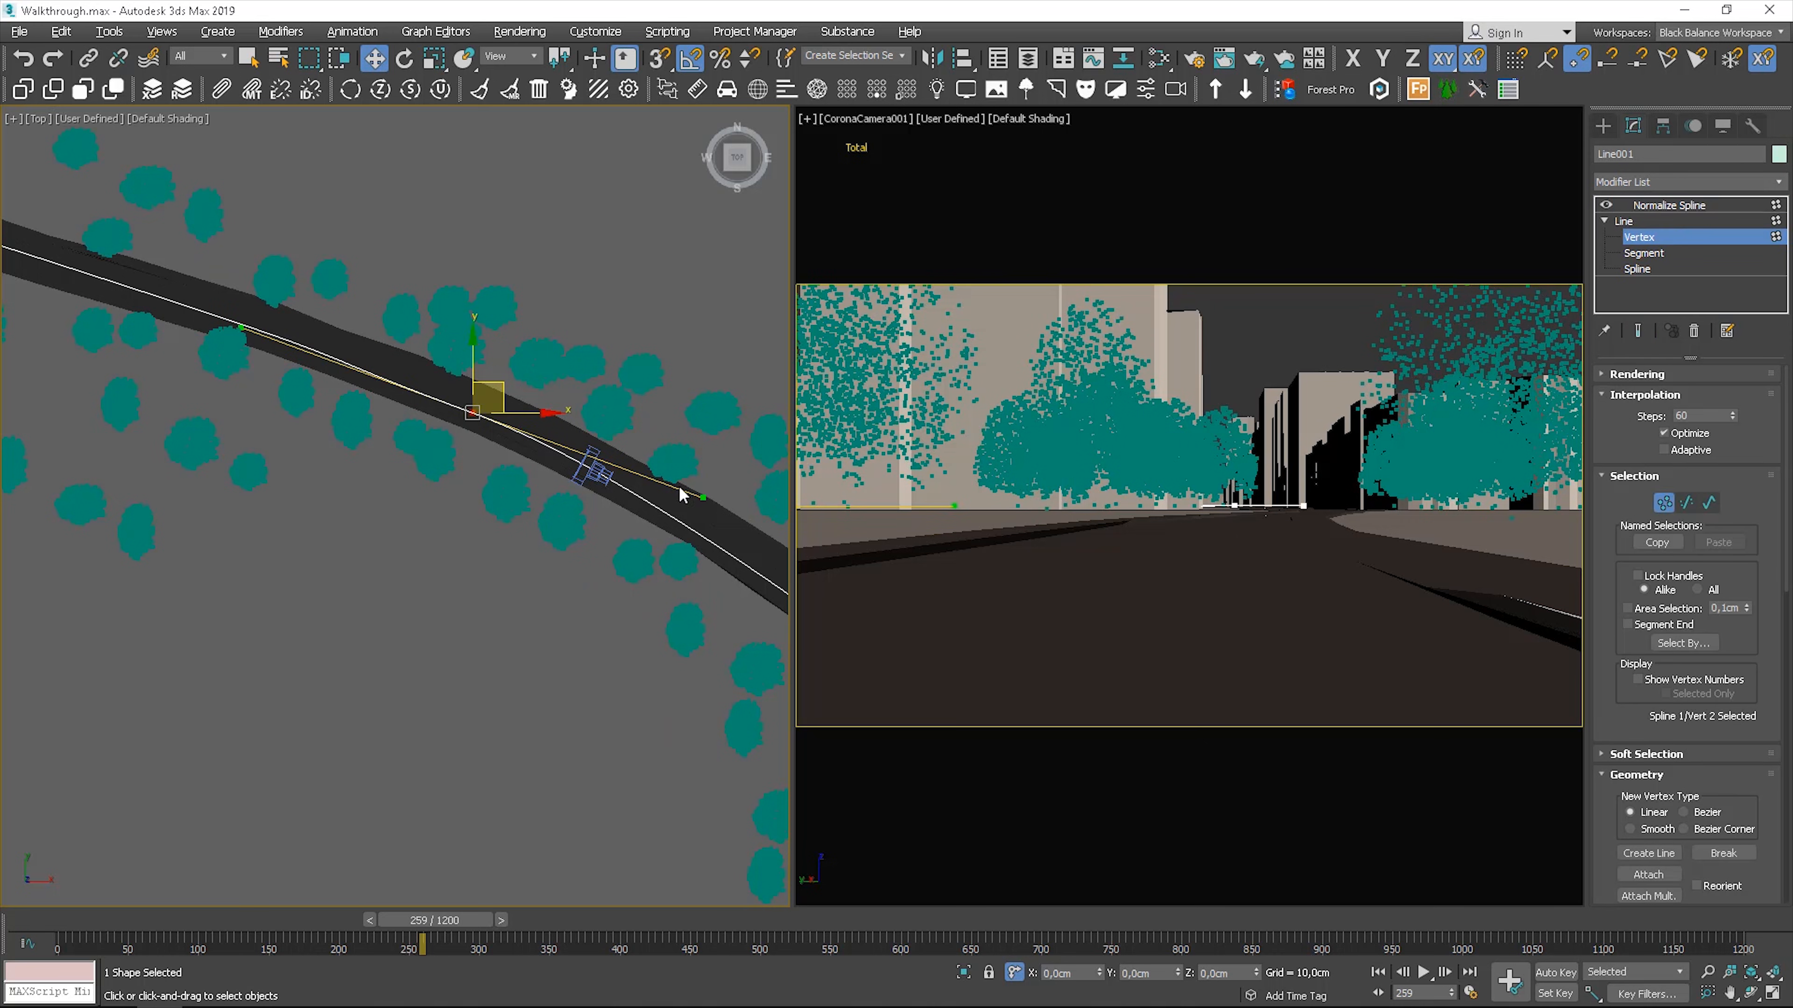
{"action": "left_click_drag", "start_coordinate": [704, 498], "coordinate": [714, 509]}
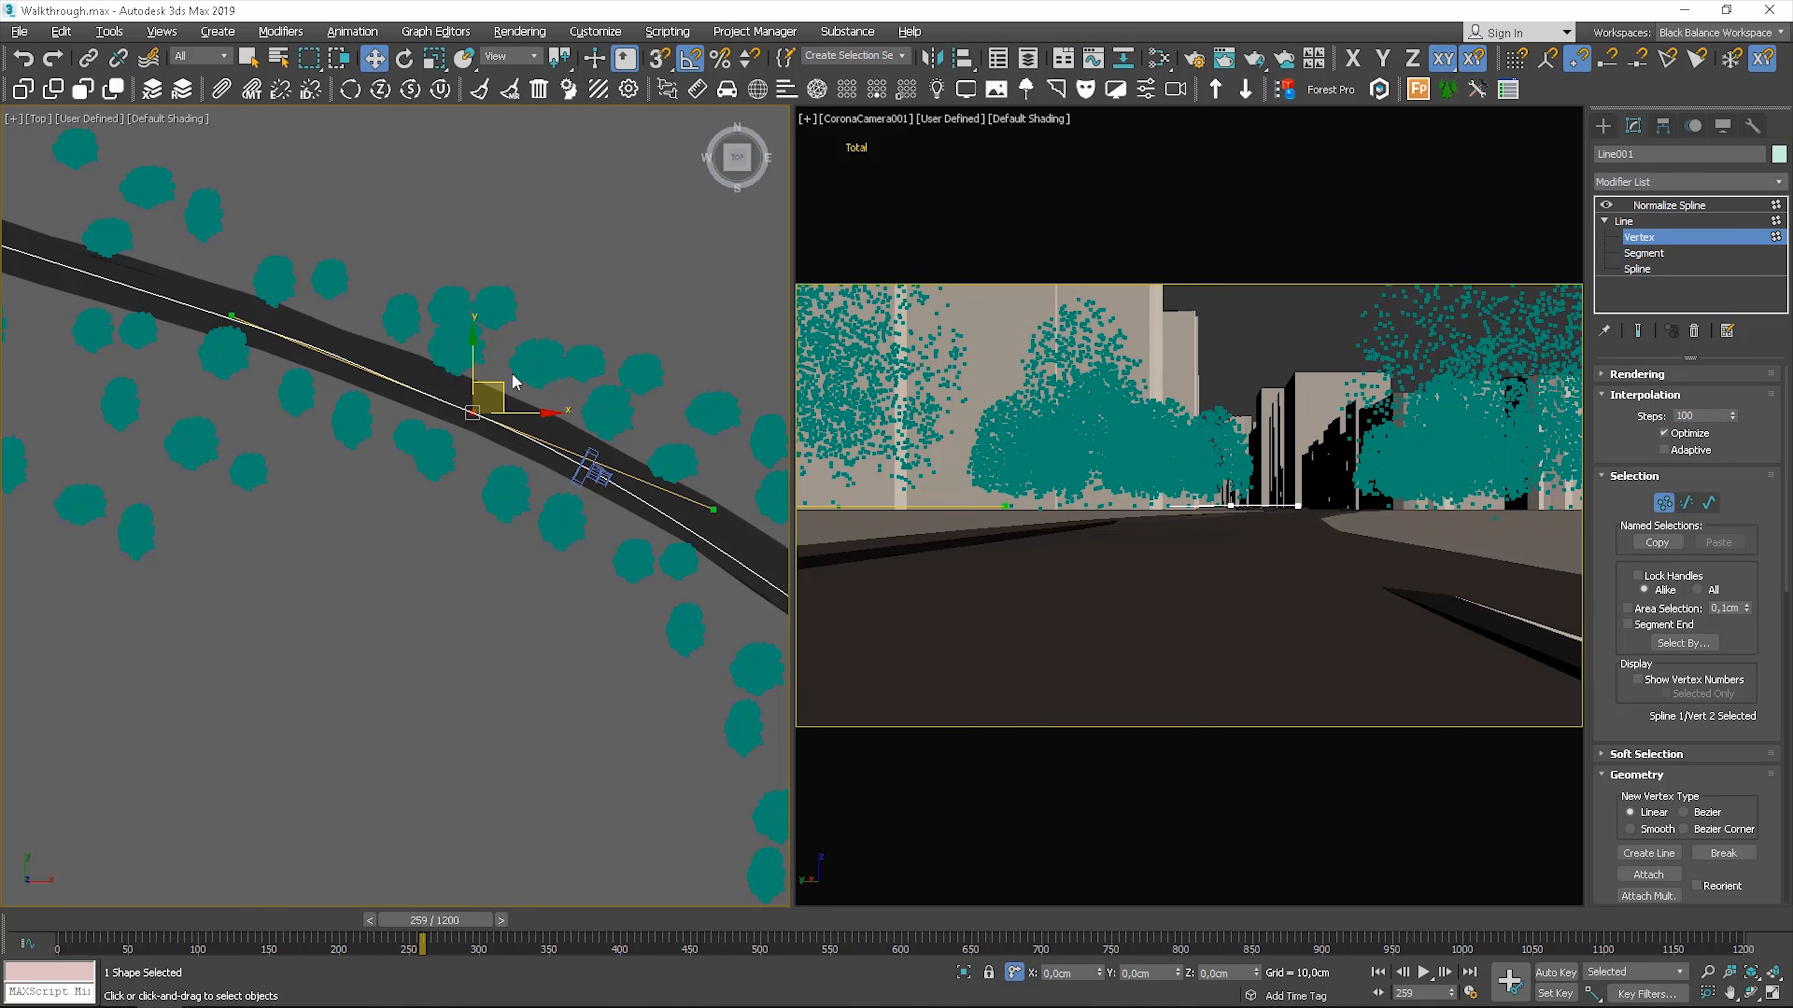
{"action": "left_click", "coordinate": [1665, 504]}
{"action": "left_click", "coordinate": [1644, 207]}
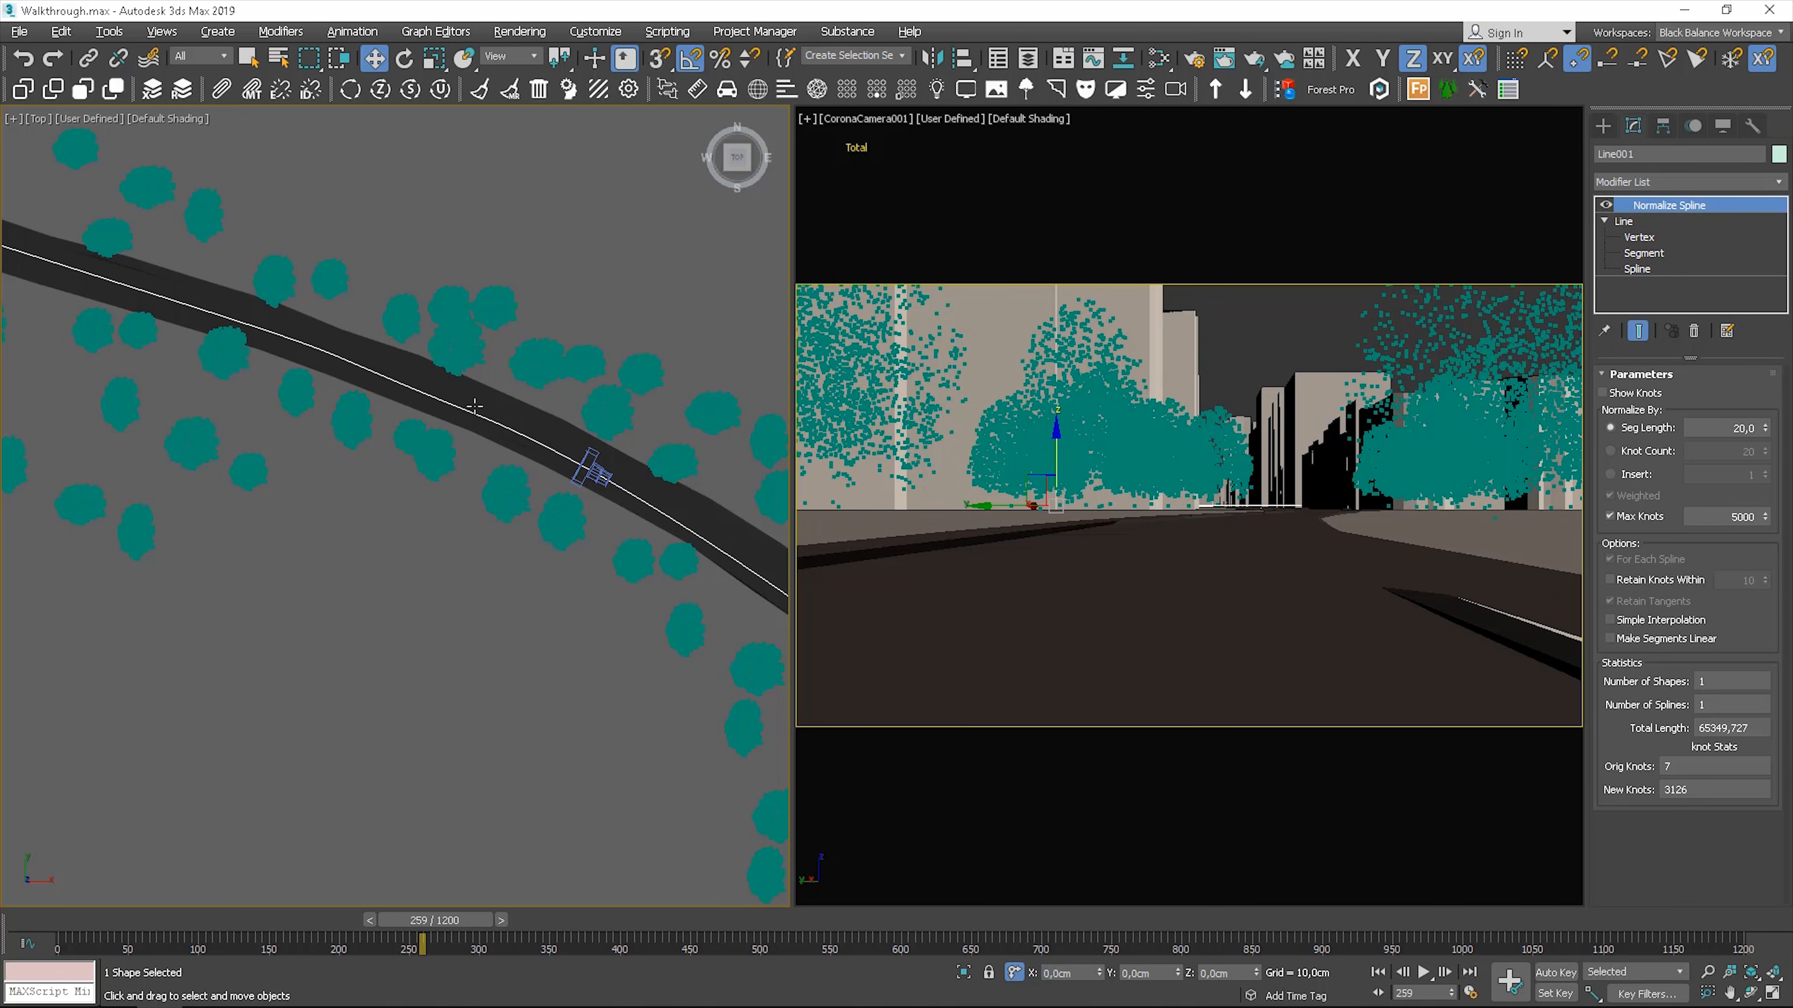
- Play the walkthrough in the camera view from frame 104 to about frame 378 to check the smoothed path
{"action": "left_click_drag", "start_coordinate": [321, 927], "coordinate": [110, 925]}
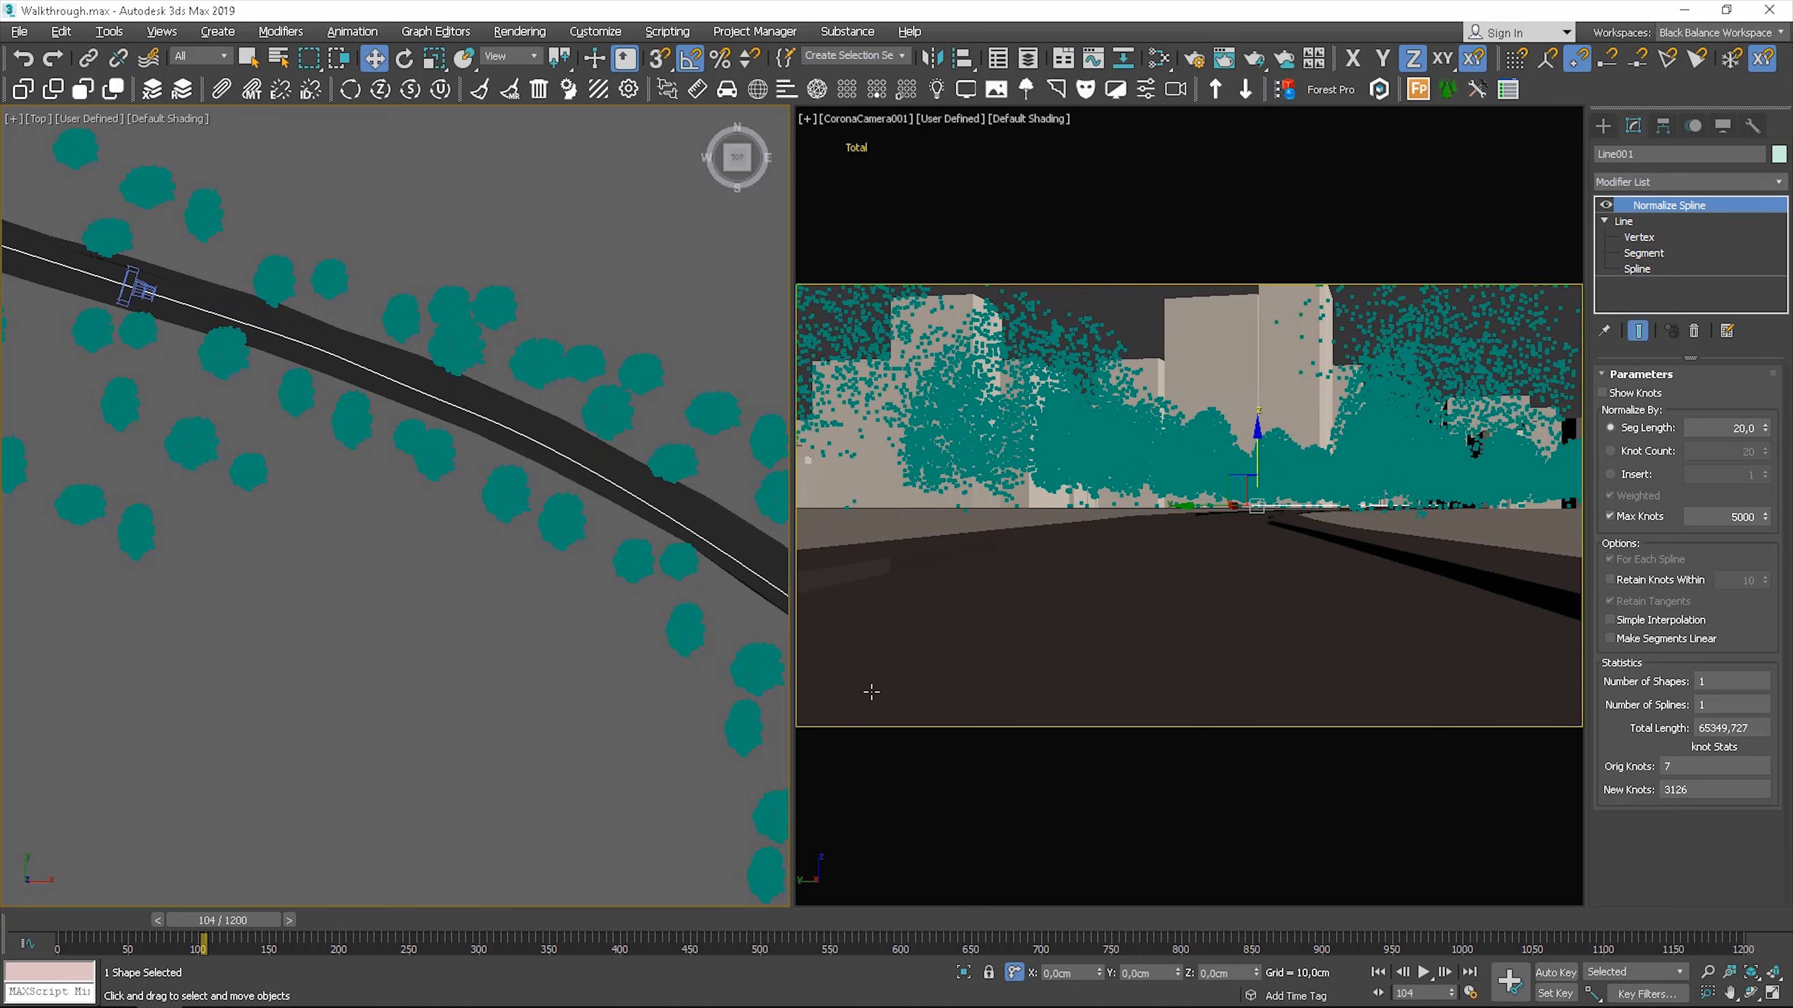
{"action": "left_click", "coordinate": [1327, 515]}
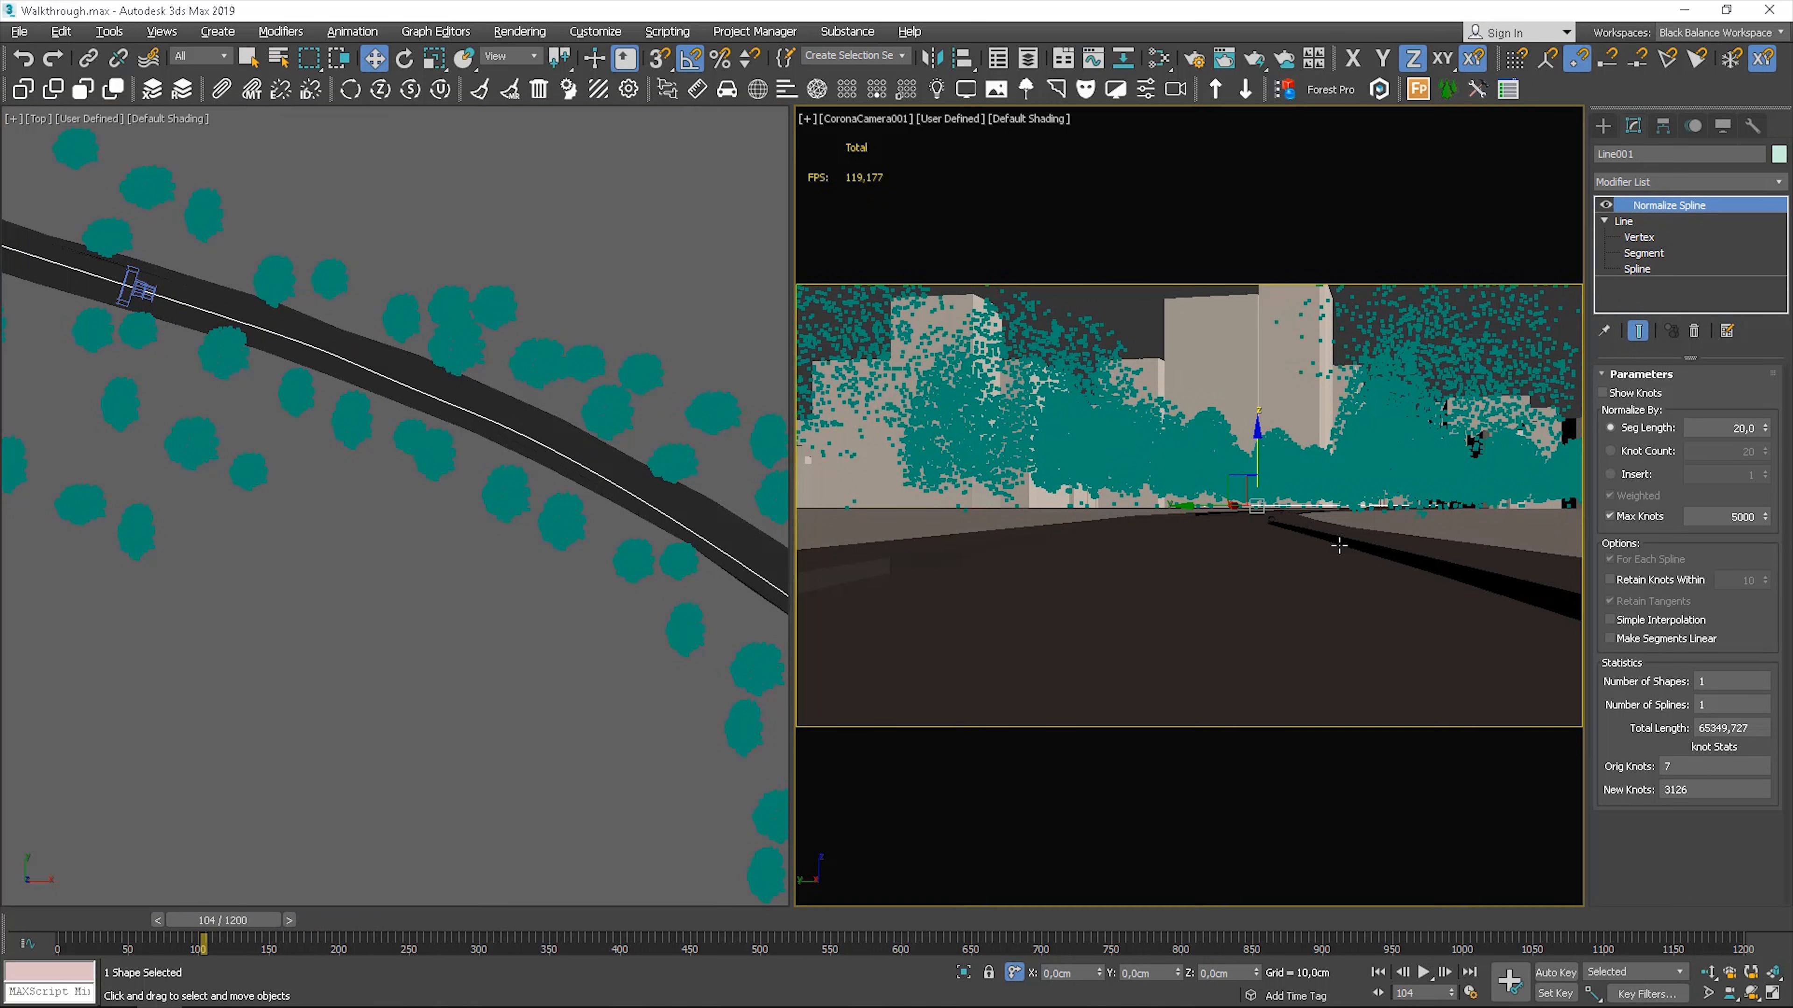
{"action": "left_click", "coordinate": [1424, 974]}
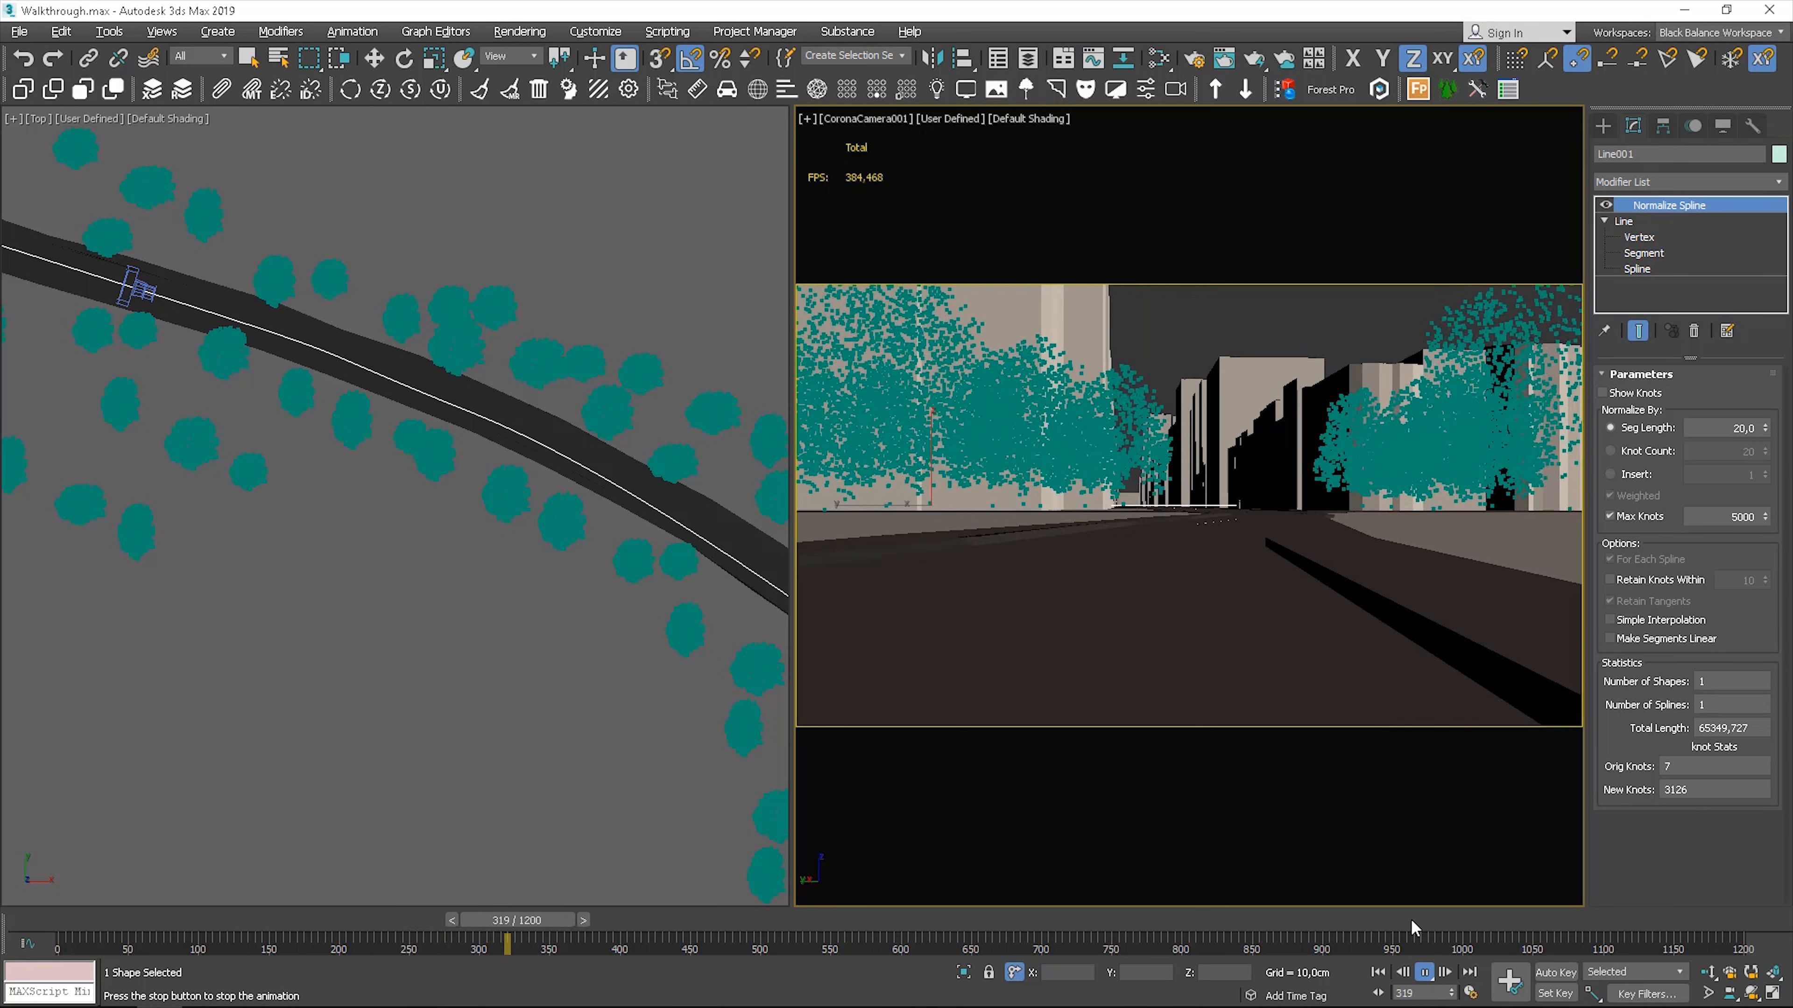
{"action": "left_click", "coordinate": [1424, 972]}
- Move the Corona camera's end key to about frame 895 so it travels the path faster
{"action": "scroll", "coordinate": [670, 500], "scroll_direction": "down", "scroll_amount": 3}
{"action": "scroll", "coordinate": [551, 471], "scroll_direction": "down", "scroll_amount": 4}
{"action": "middle_click_drag", "start_coordinate": [519, 503], "coordinate": [453, 514]}
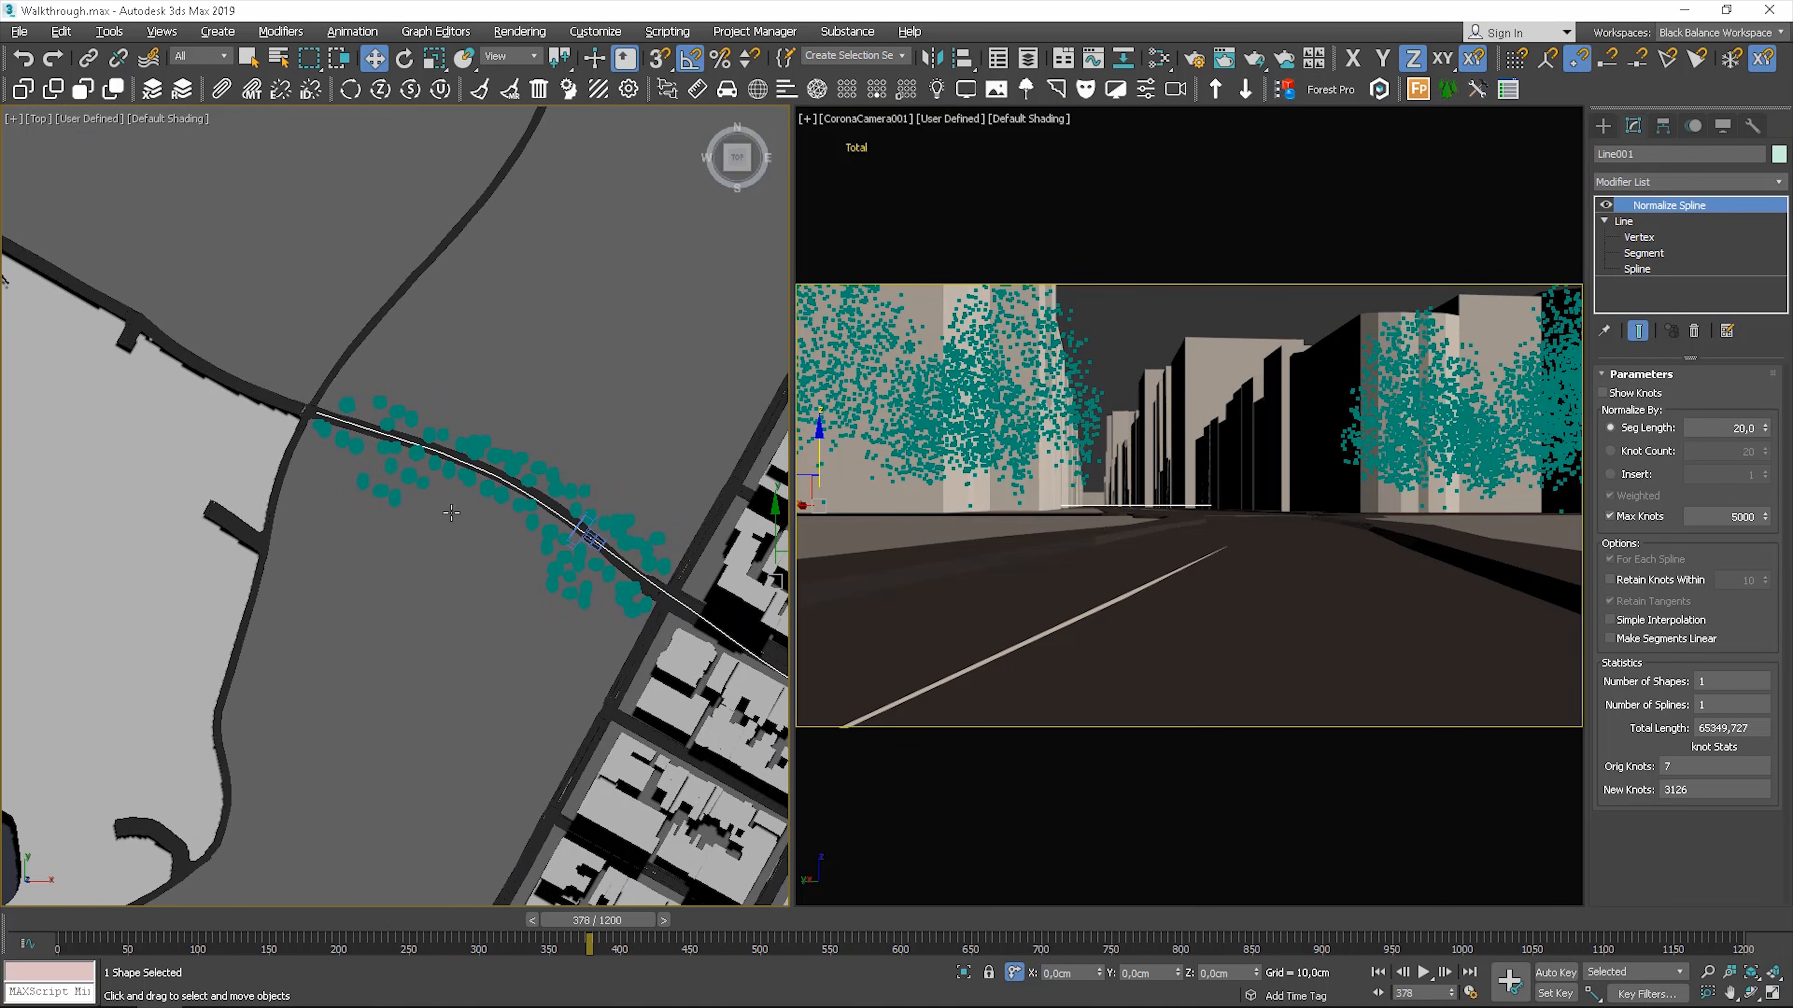
{"action": "scroll", "coordinate": [536, 524], "scroll_direction": "up", "scroll_amount": 4}
{"action": "left_click", "coordinate": [632, 522]}
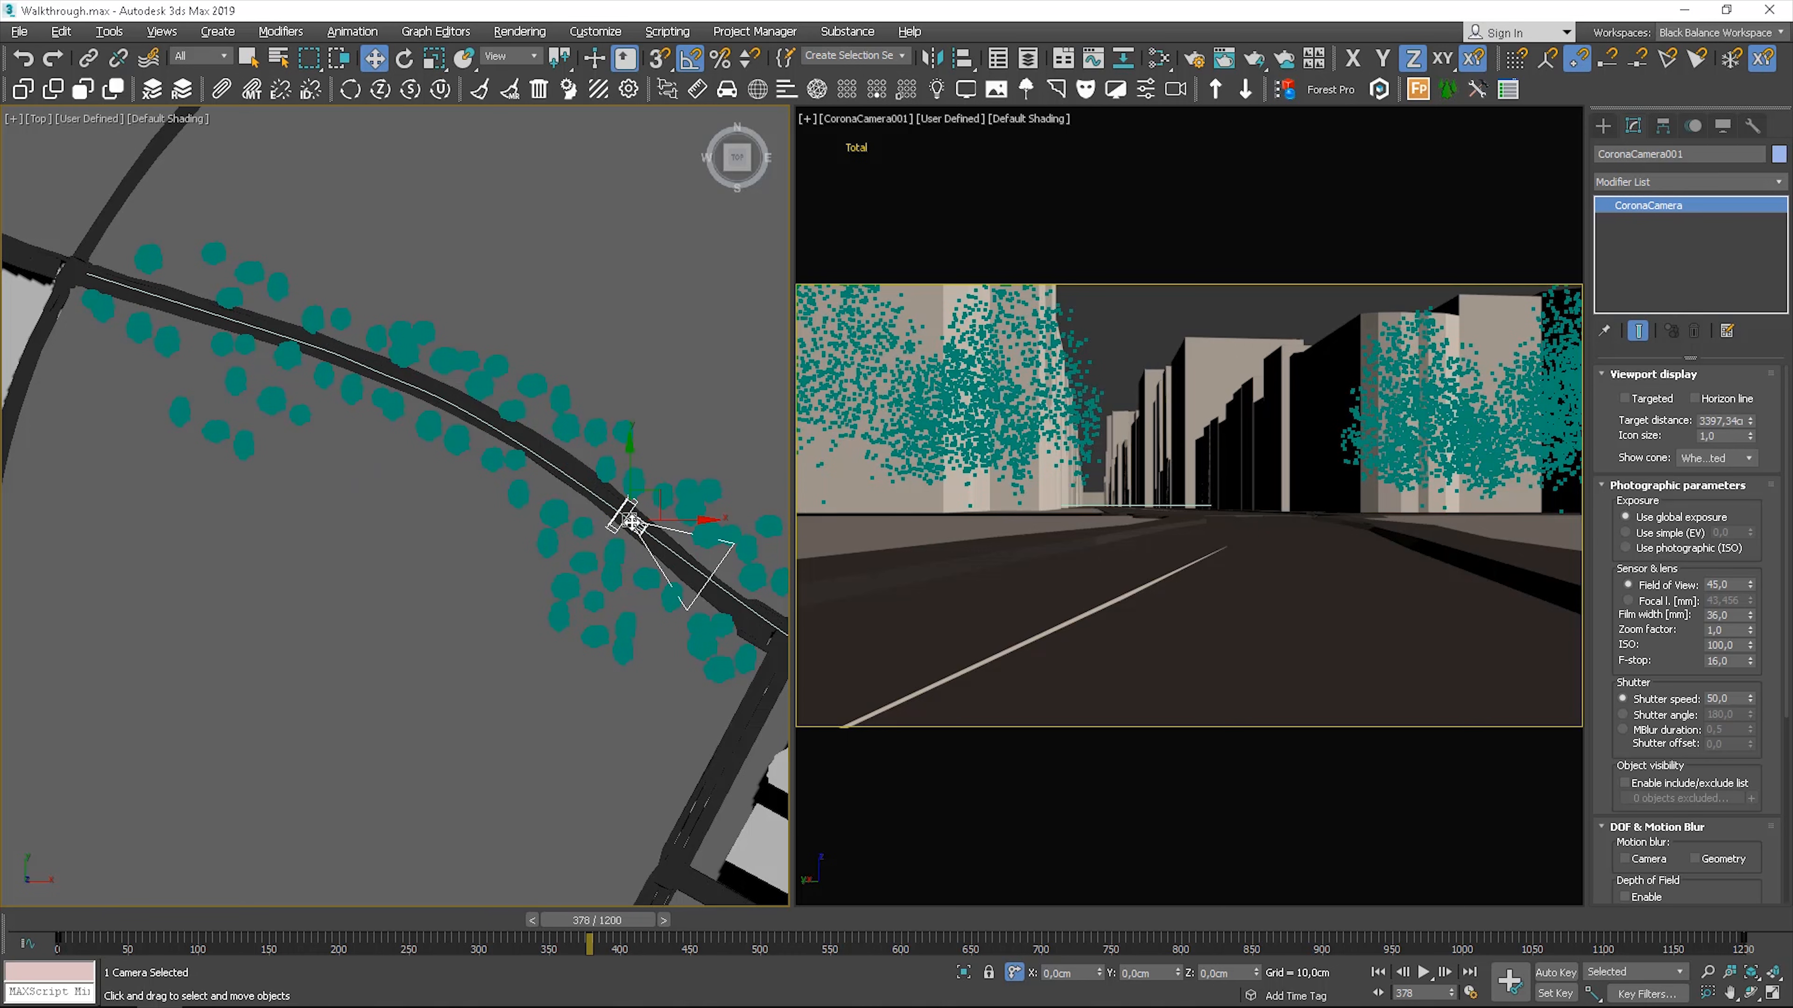
{"action": "left_click_drag", "start_coordinate": [1763, 948], "coordinate": [1546, 932]}
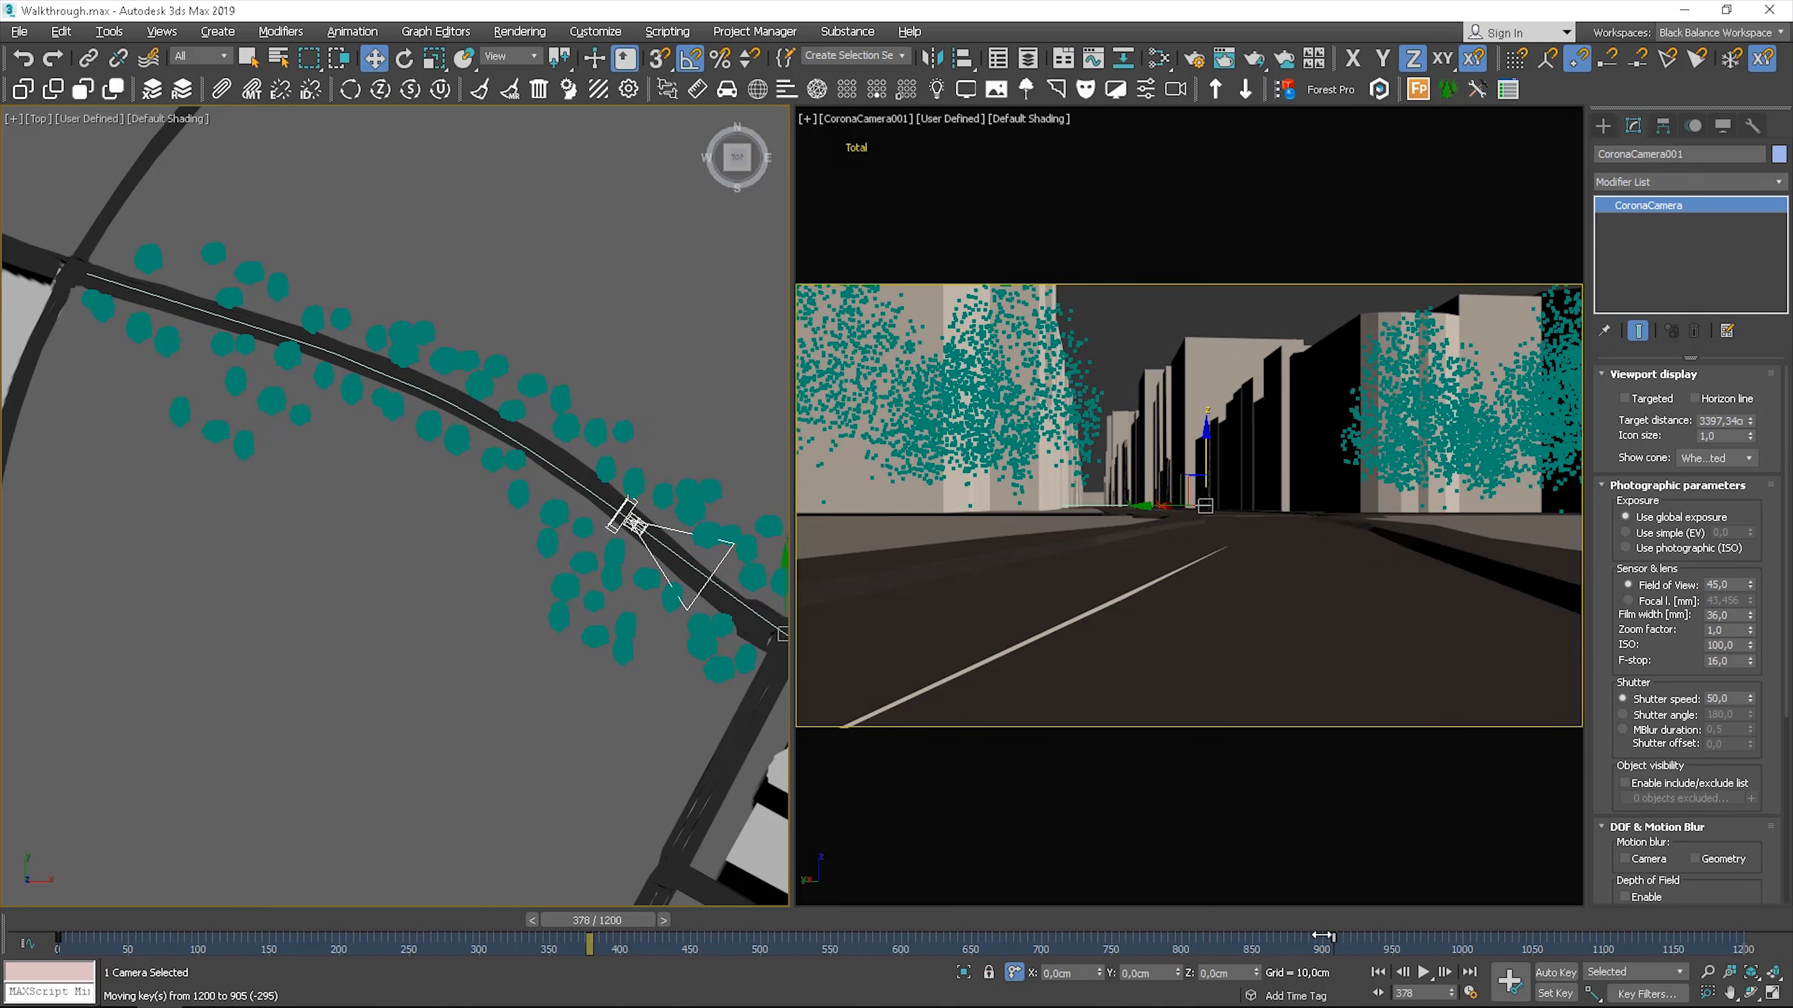
{"action": "left_click_drag", "start_coordinate": [1314, 937], "coordinate": [1314, 937]}
- Return to the start of the timeline and play the faster camera travel up to about frame 163
{"action": "left_click_drag", "start_coordinate": [577, 922], "coordinate": [53, 908]}
{"action": "left_click", "coordinate": [1424, 974]}
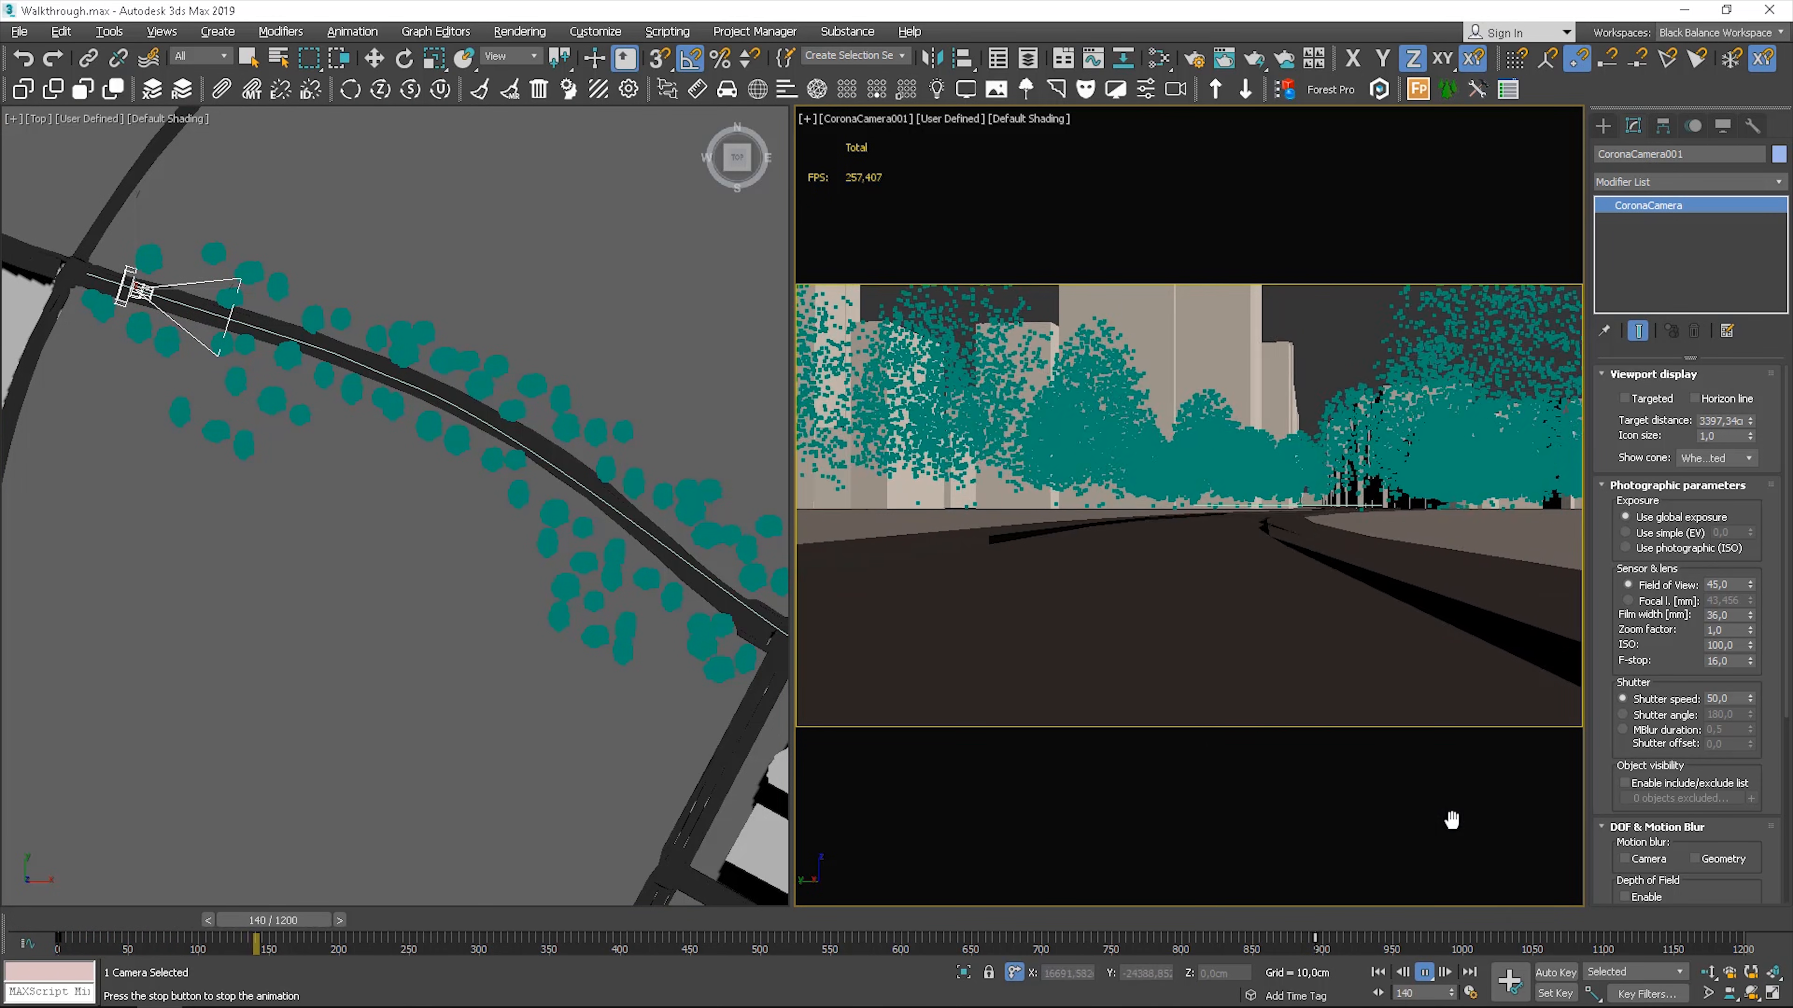
{"action": "left_click", "coordinate": [1425, 973]}
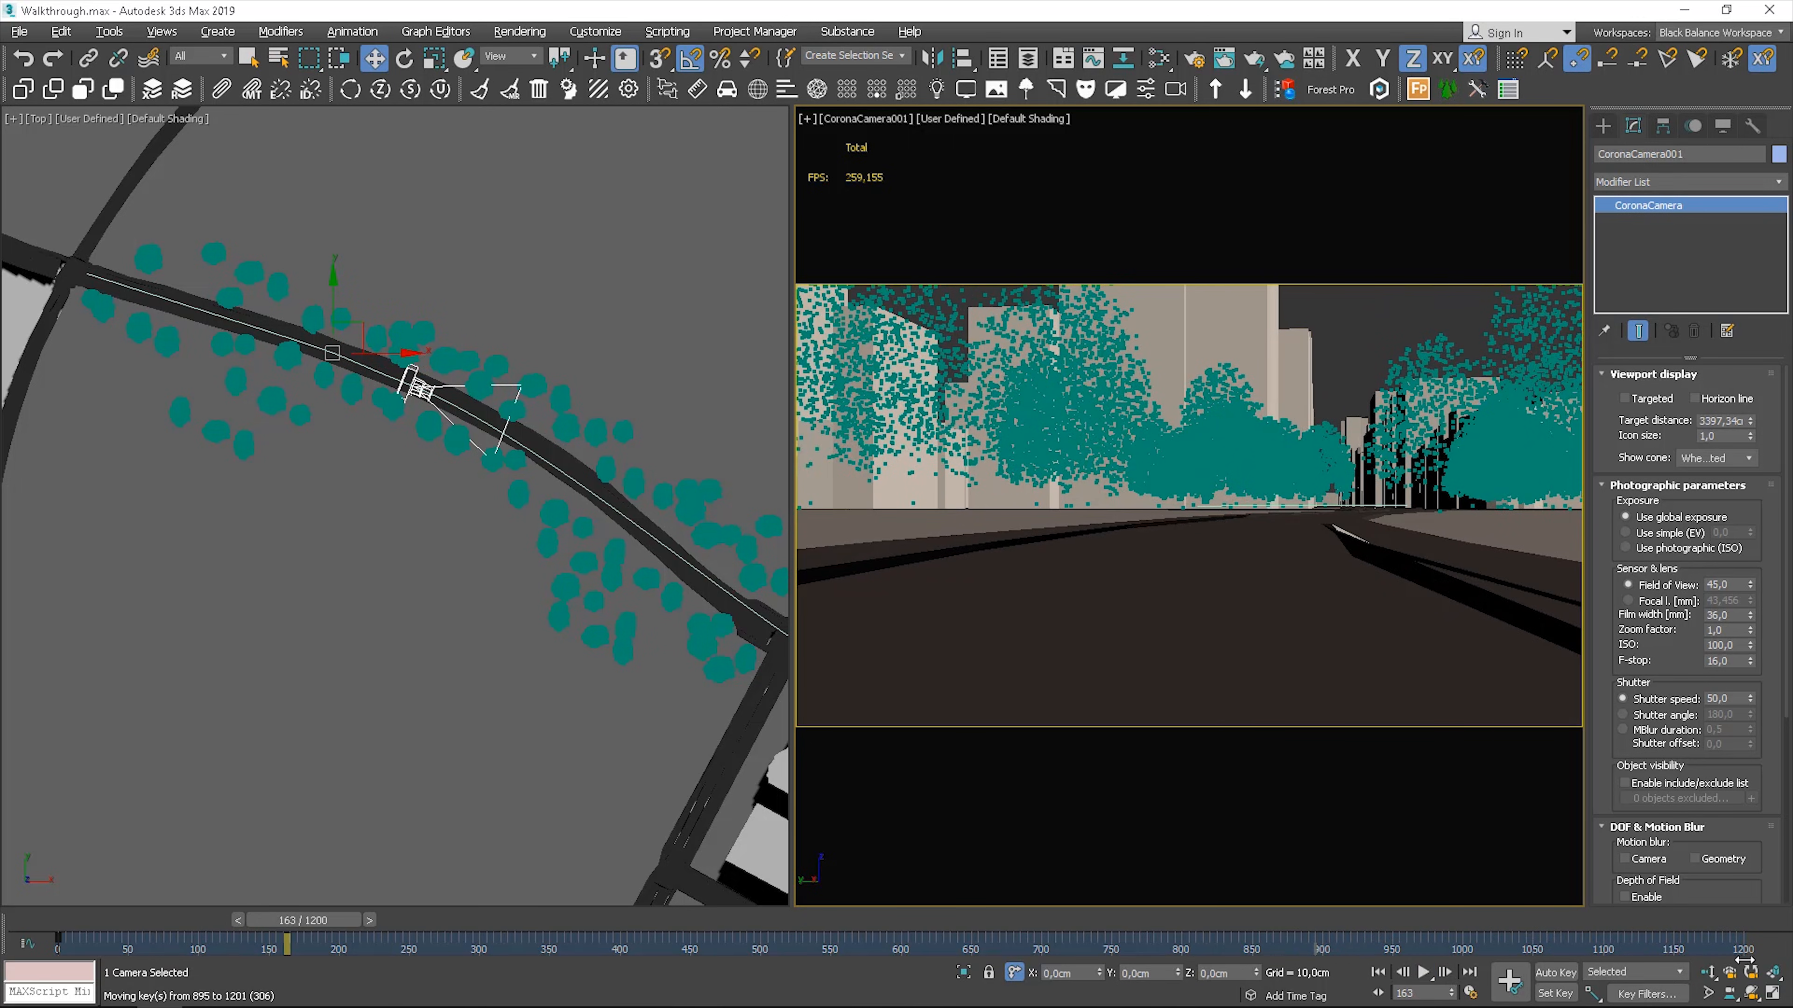
- Move the camera's end key back to frame 1200 and play the animation up to about frame 259
{"action": "left_click_drag", "start_coordinate": [1741, 960], "coordinate": [1744, 958]}
{"action": "key", "text": "/"}
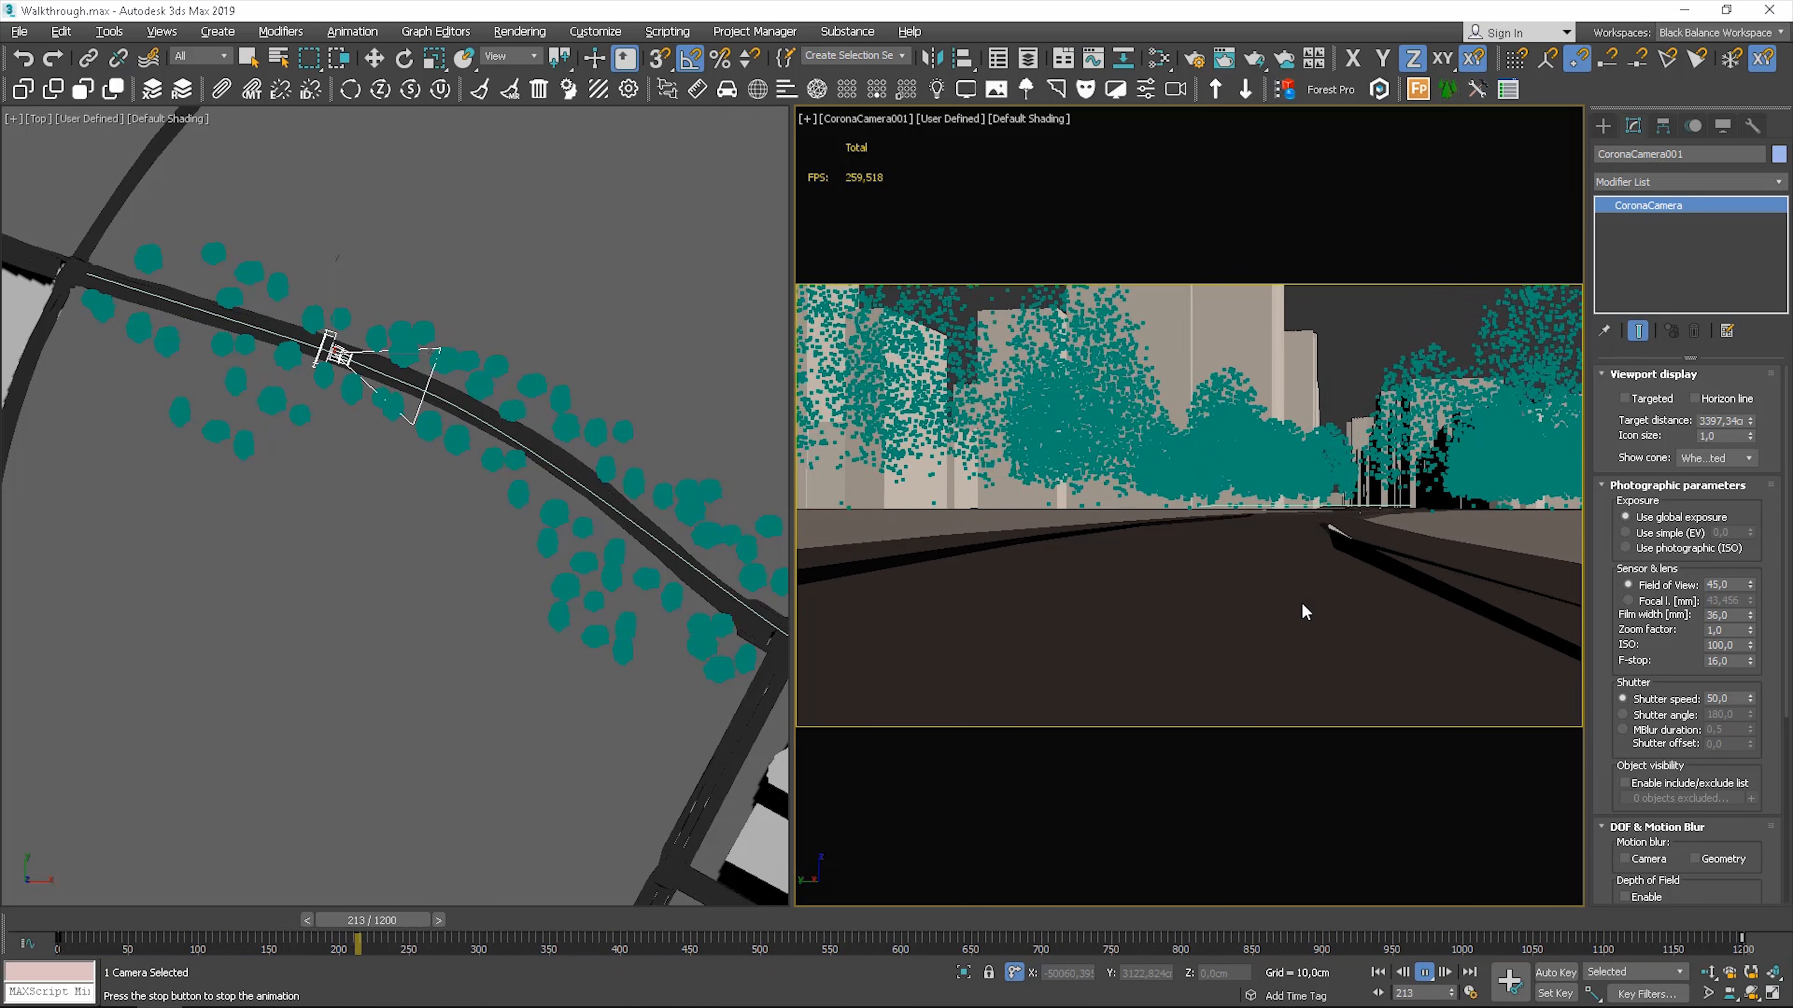
{"action": "left_click", "coordinate": [1426, 975]}
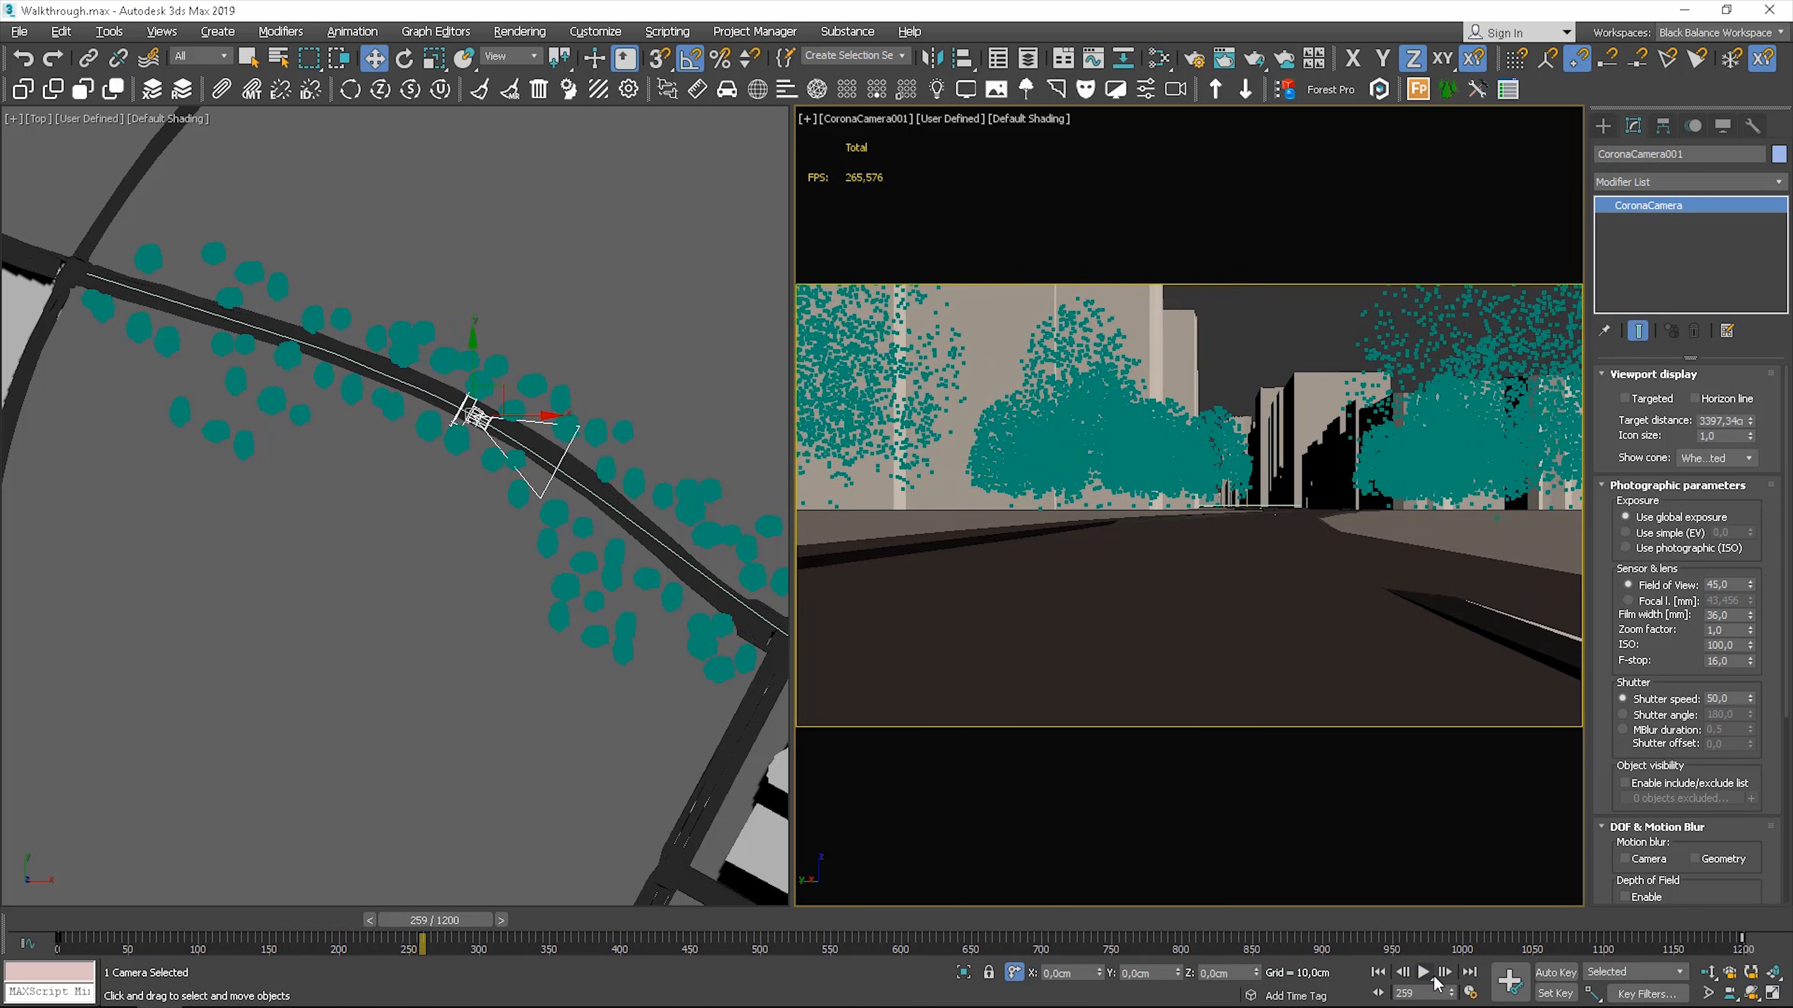
- Extend the animation's end time to frame 1400 and move the Corona camera's end key to frame 1400
{"action": "left_click", "coordinate": [1471, 993]}
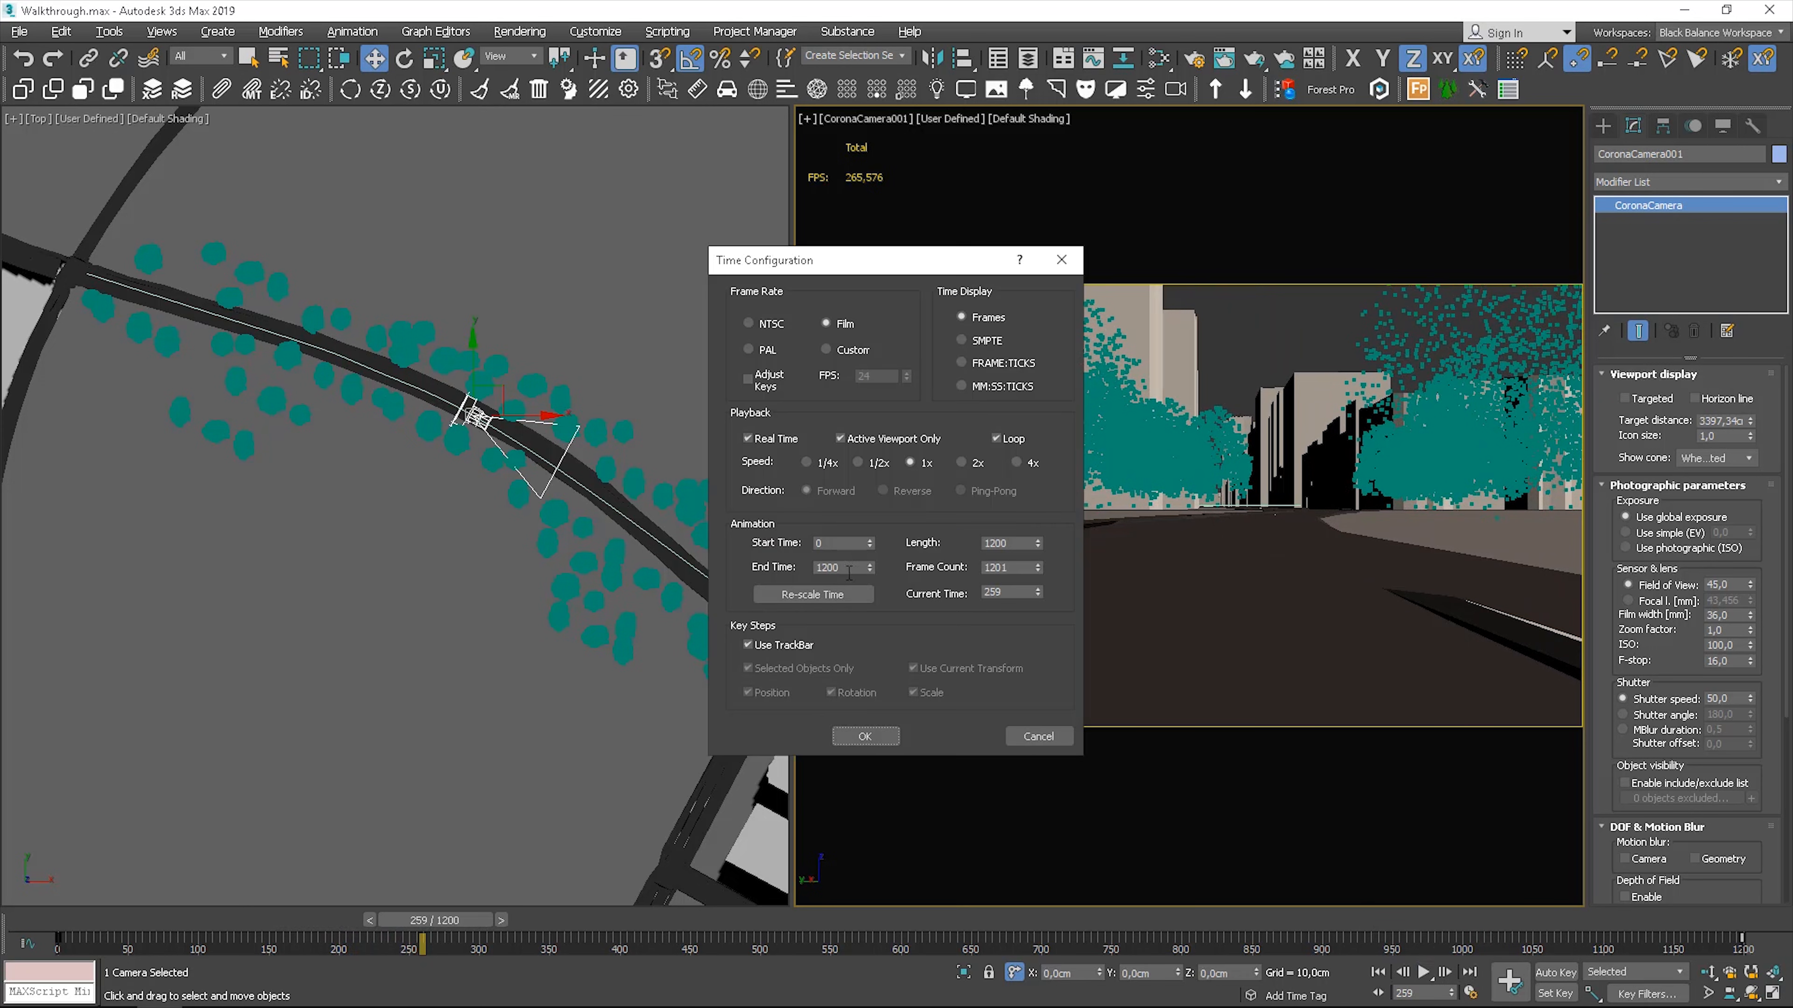
{"action": "type", "text": "1400"}
{"action": "key", "text": "Return"}
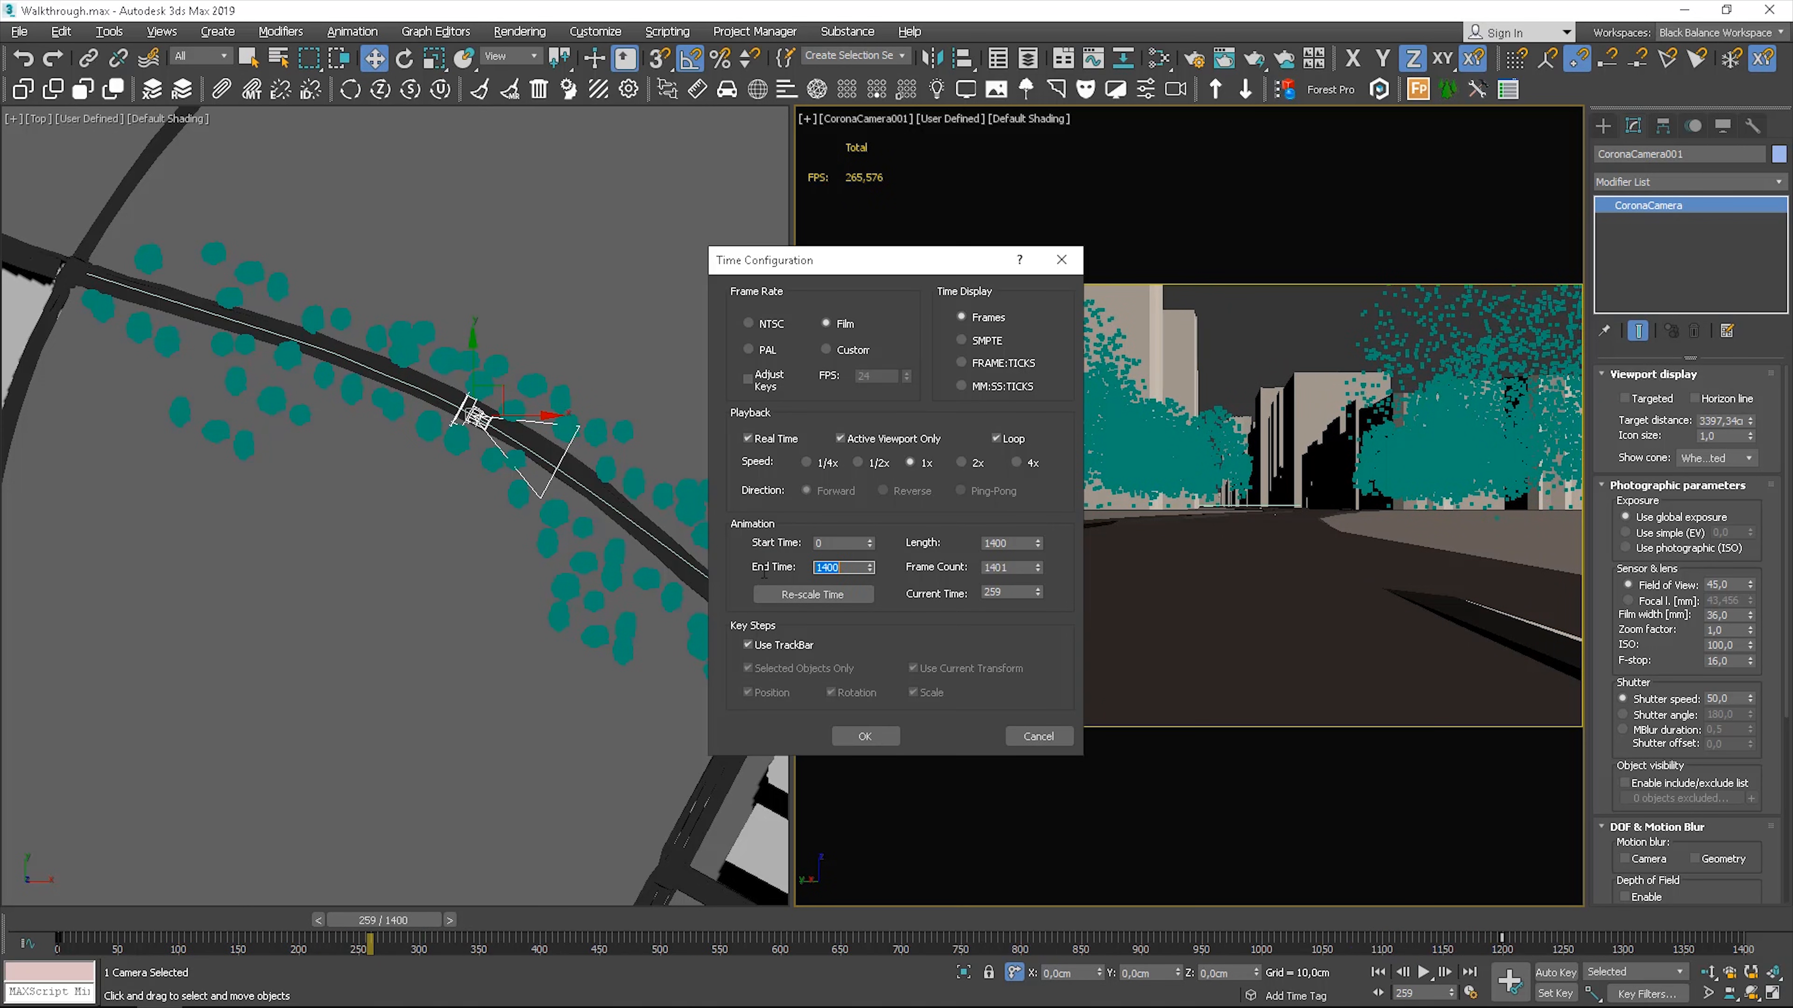
{"action": "left_click", "coordinate": [874, 737]}
{"action": "left_click_drag", "start_coordinate": [1556, 943], "coordinate": [1742, 943]}
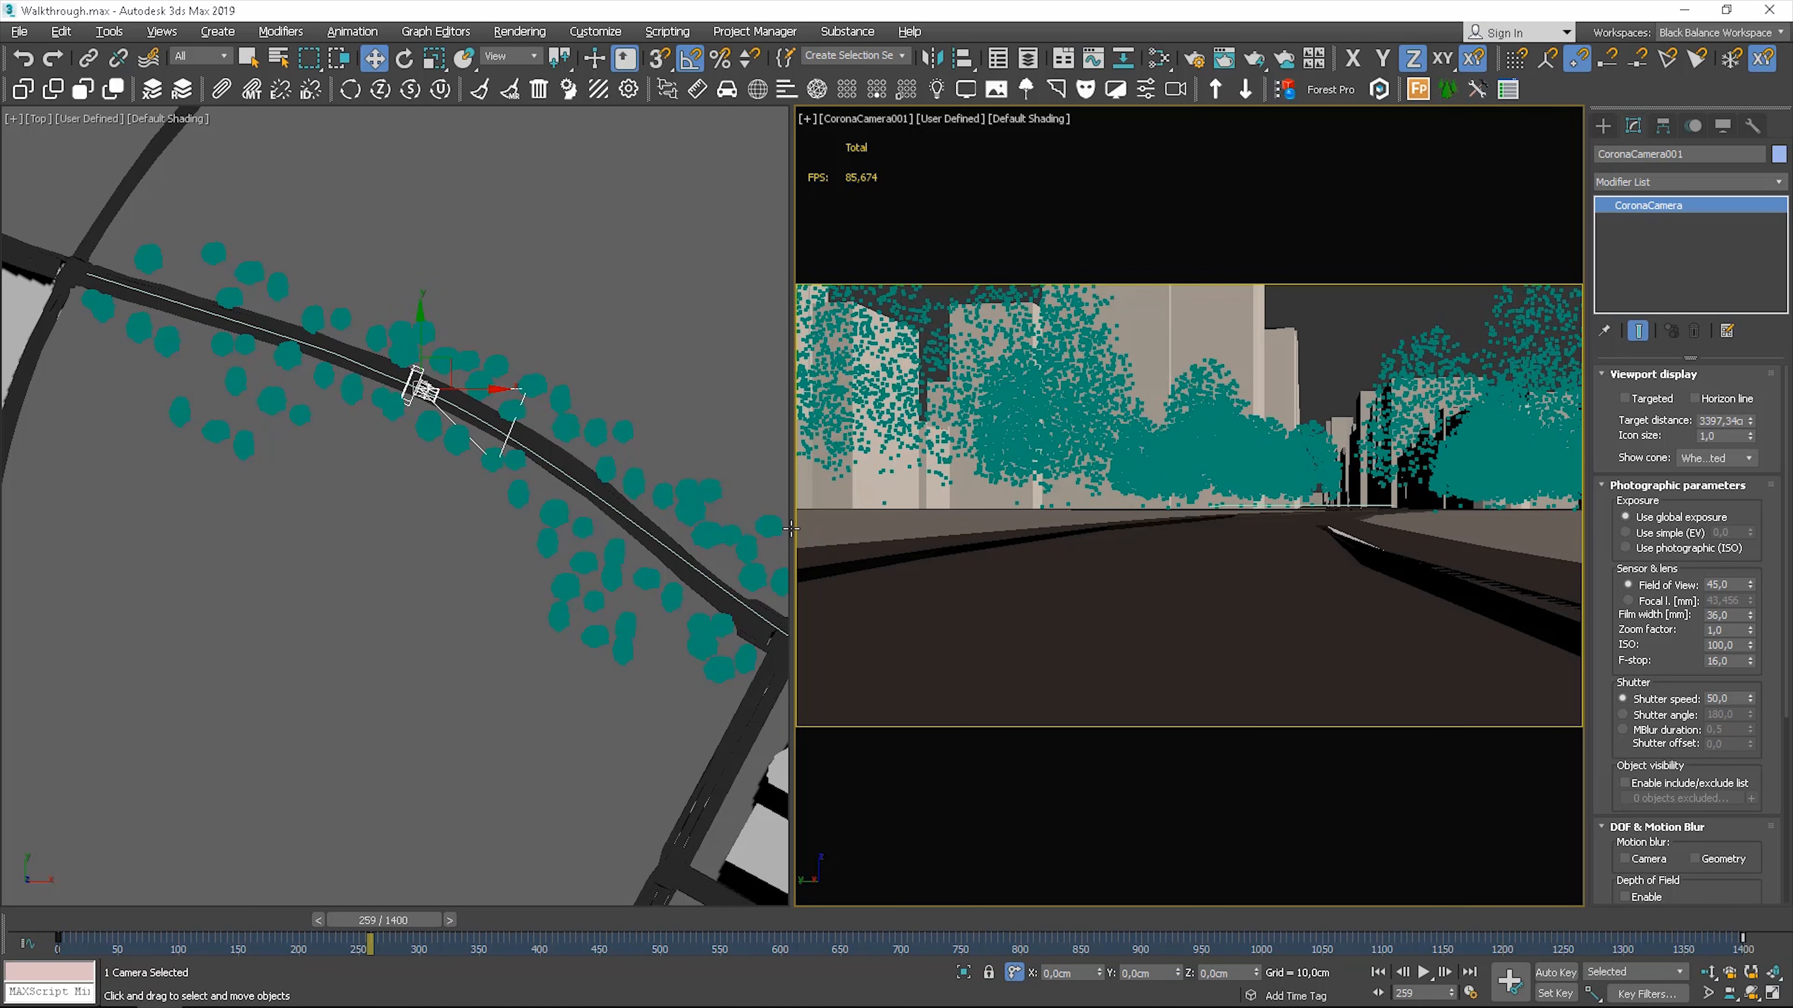
- Go back to frame 125 and play the slowed camera travel up to about frame 364
{"action": "left_click_drag", "start_coordinate": [400, 928], "coordinate": [244, 929]}
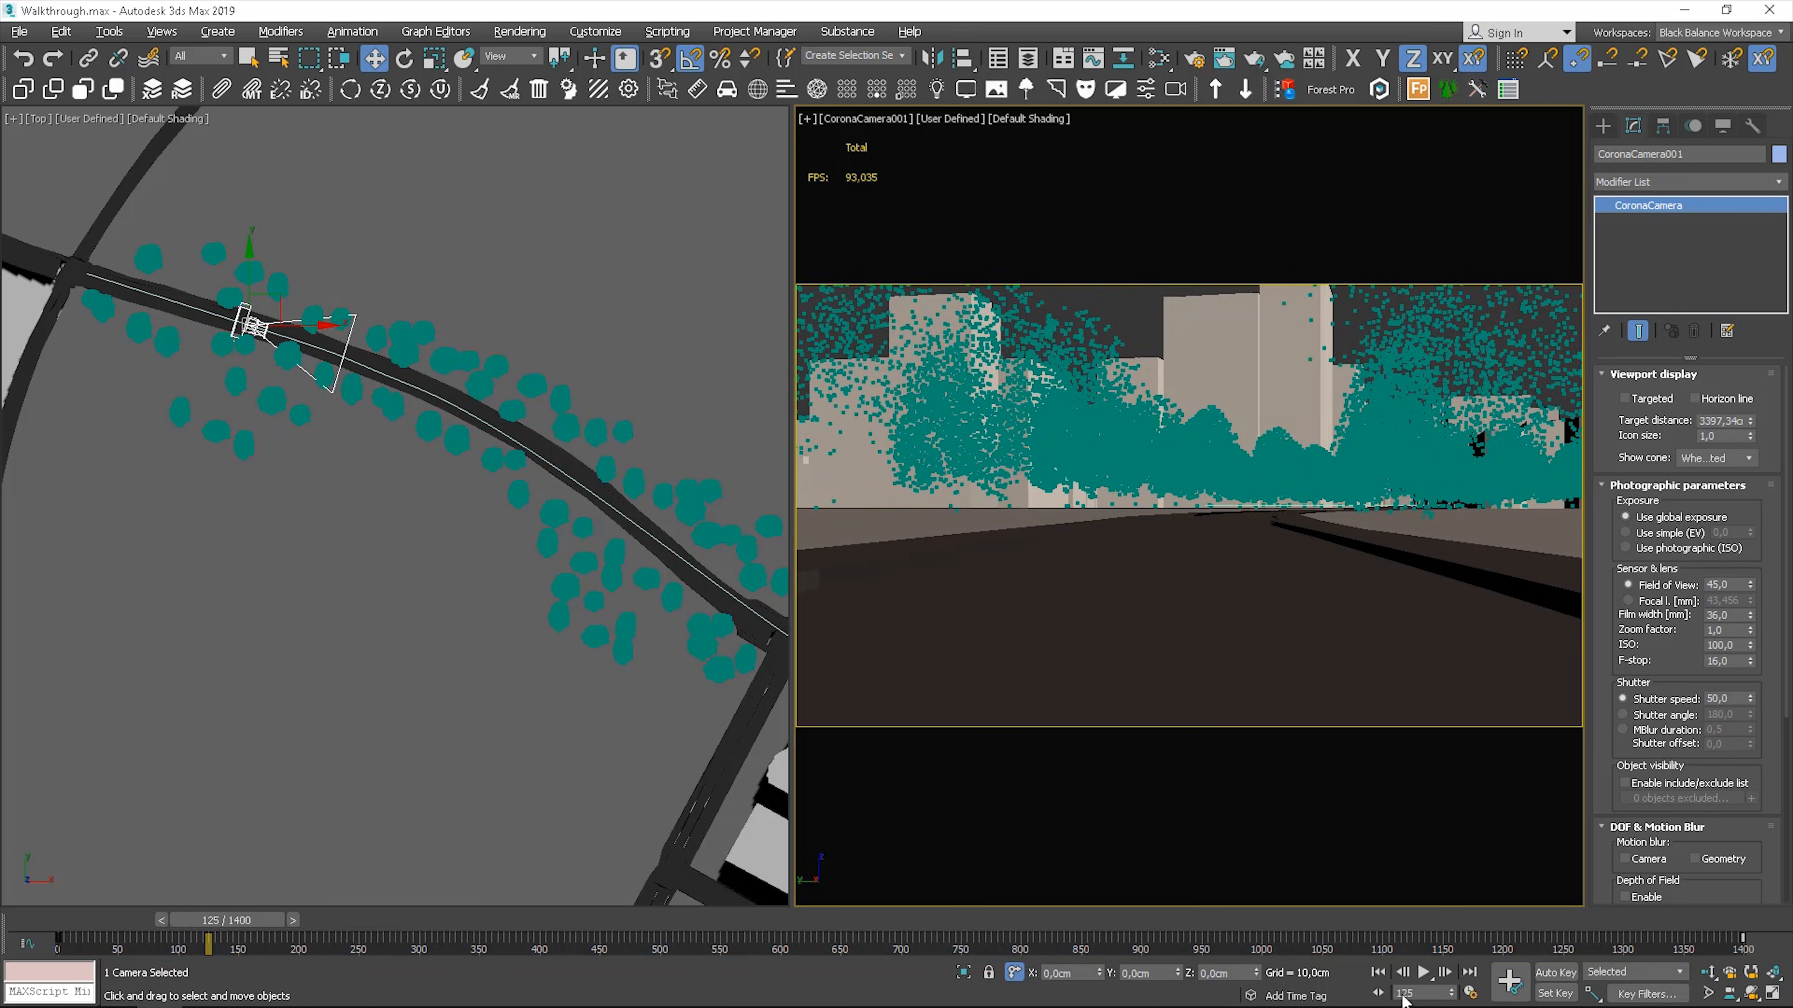
{"action": "left_click", "coordinate": [1424, 973]}
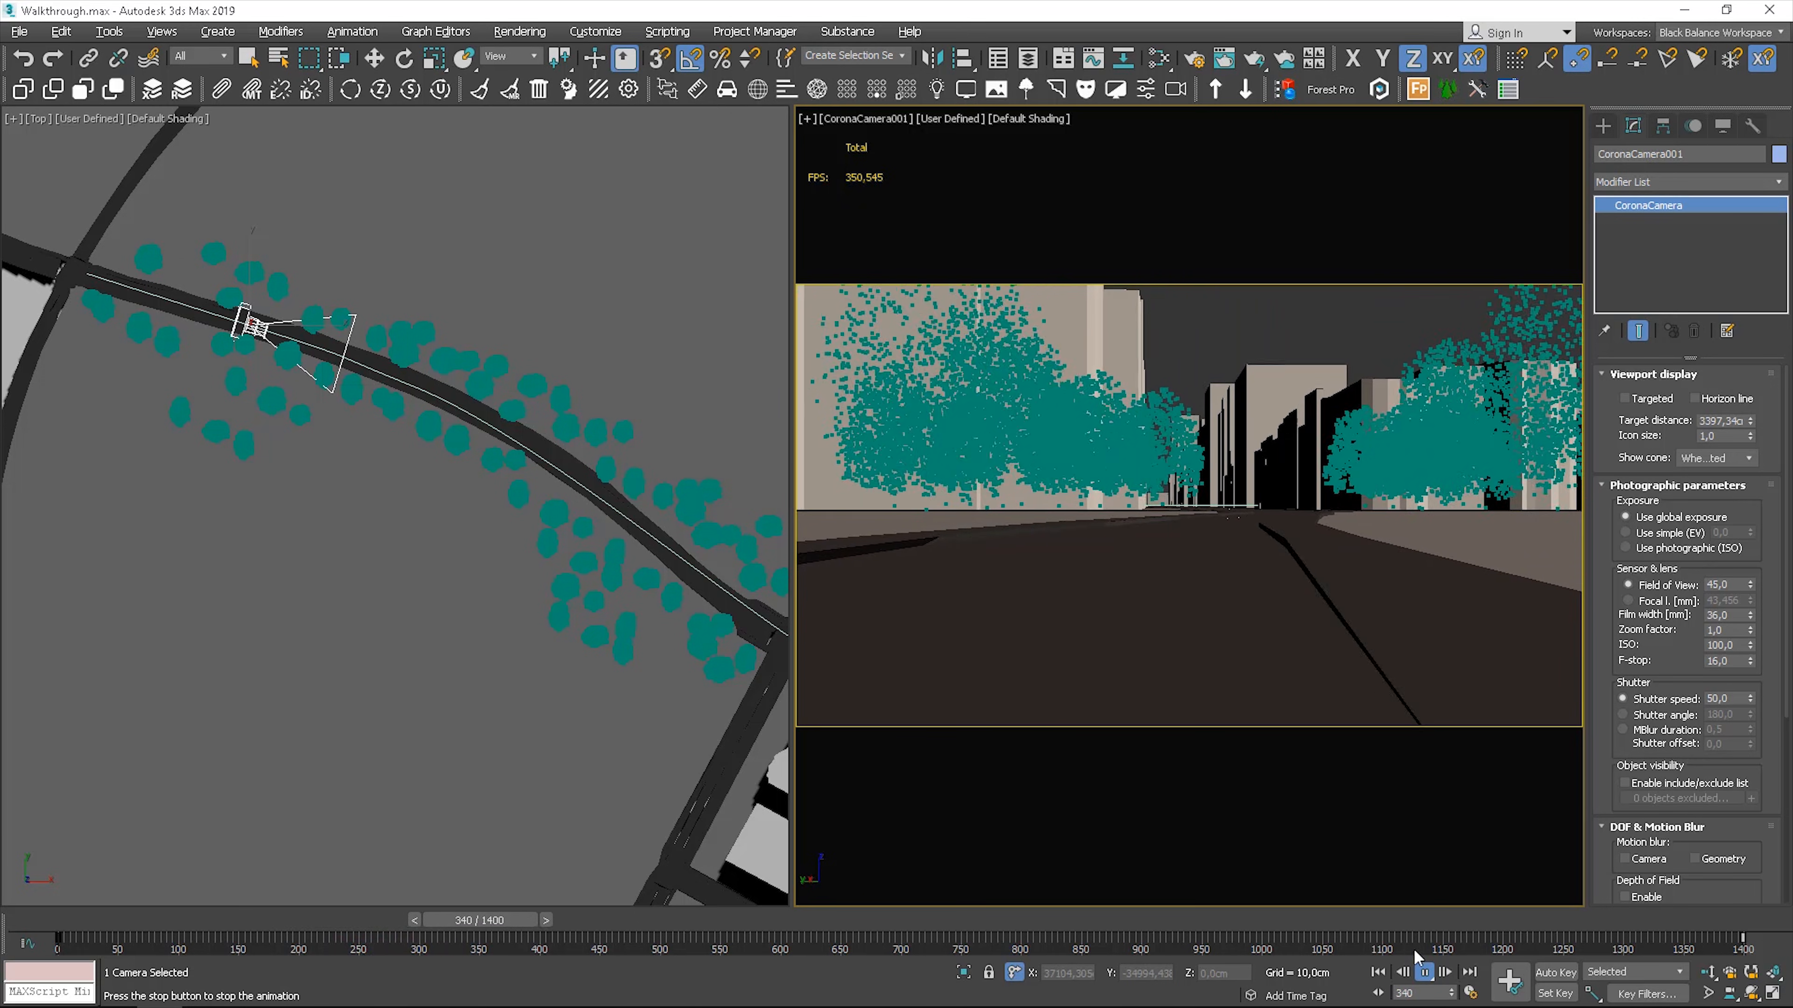
{"action": "left_click", "coordinate": [1427, 973]}
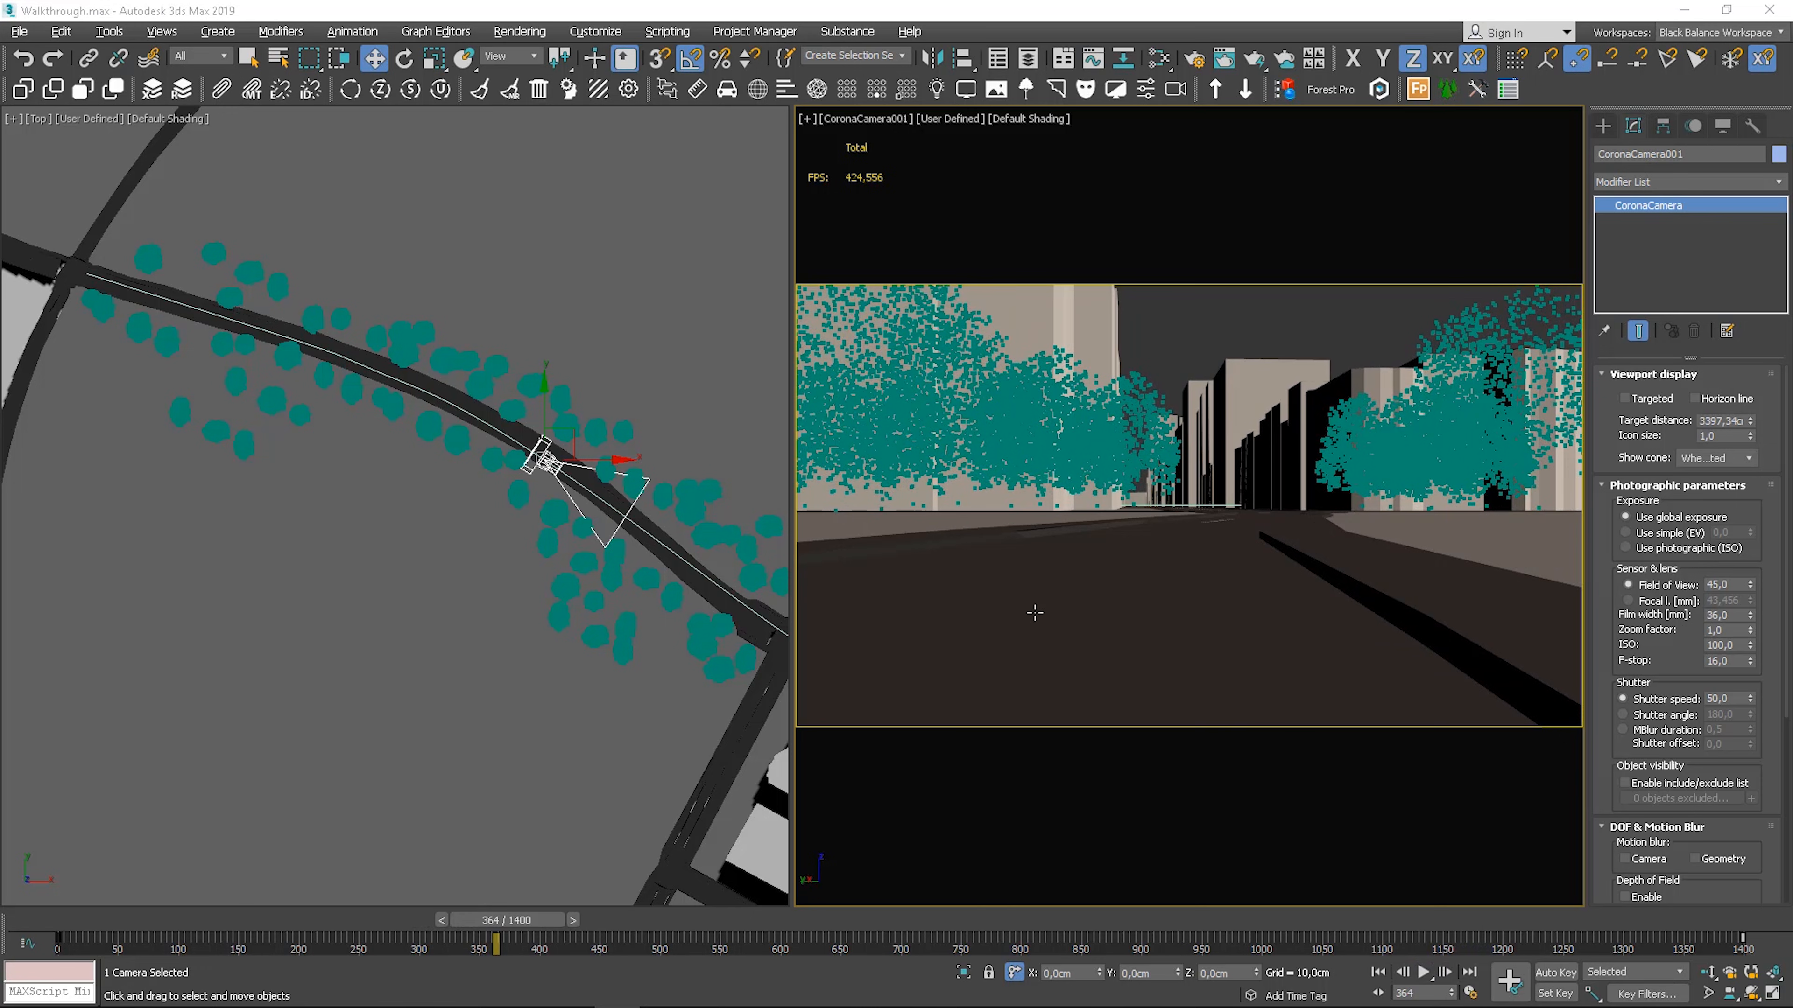
- Scrub the camera from frame 0 to about frame 607 and back to the start to examine its route along the tree-lined road
{"action": "left_click_drag", "start_coordinate": [533, 921], "coordinate": [99, 917]}
{"action": "middle_click_drag", "start_coordinate": [627, 532], "coordinate": [495, 492]}
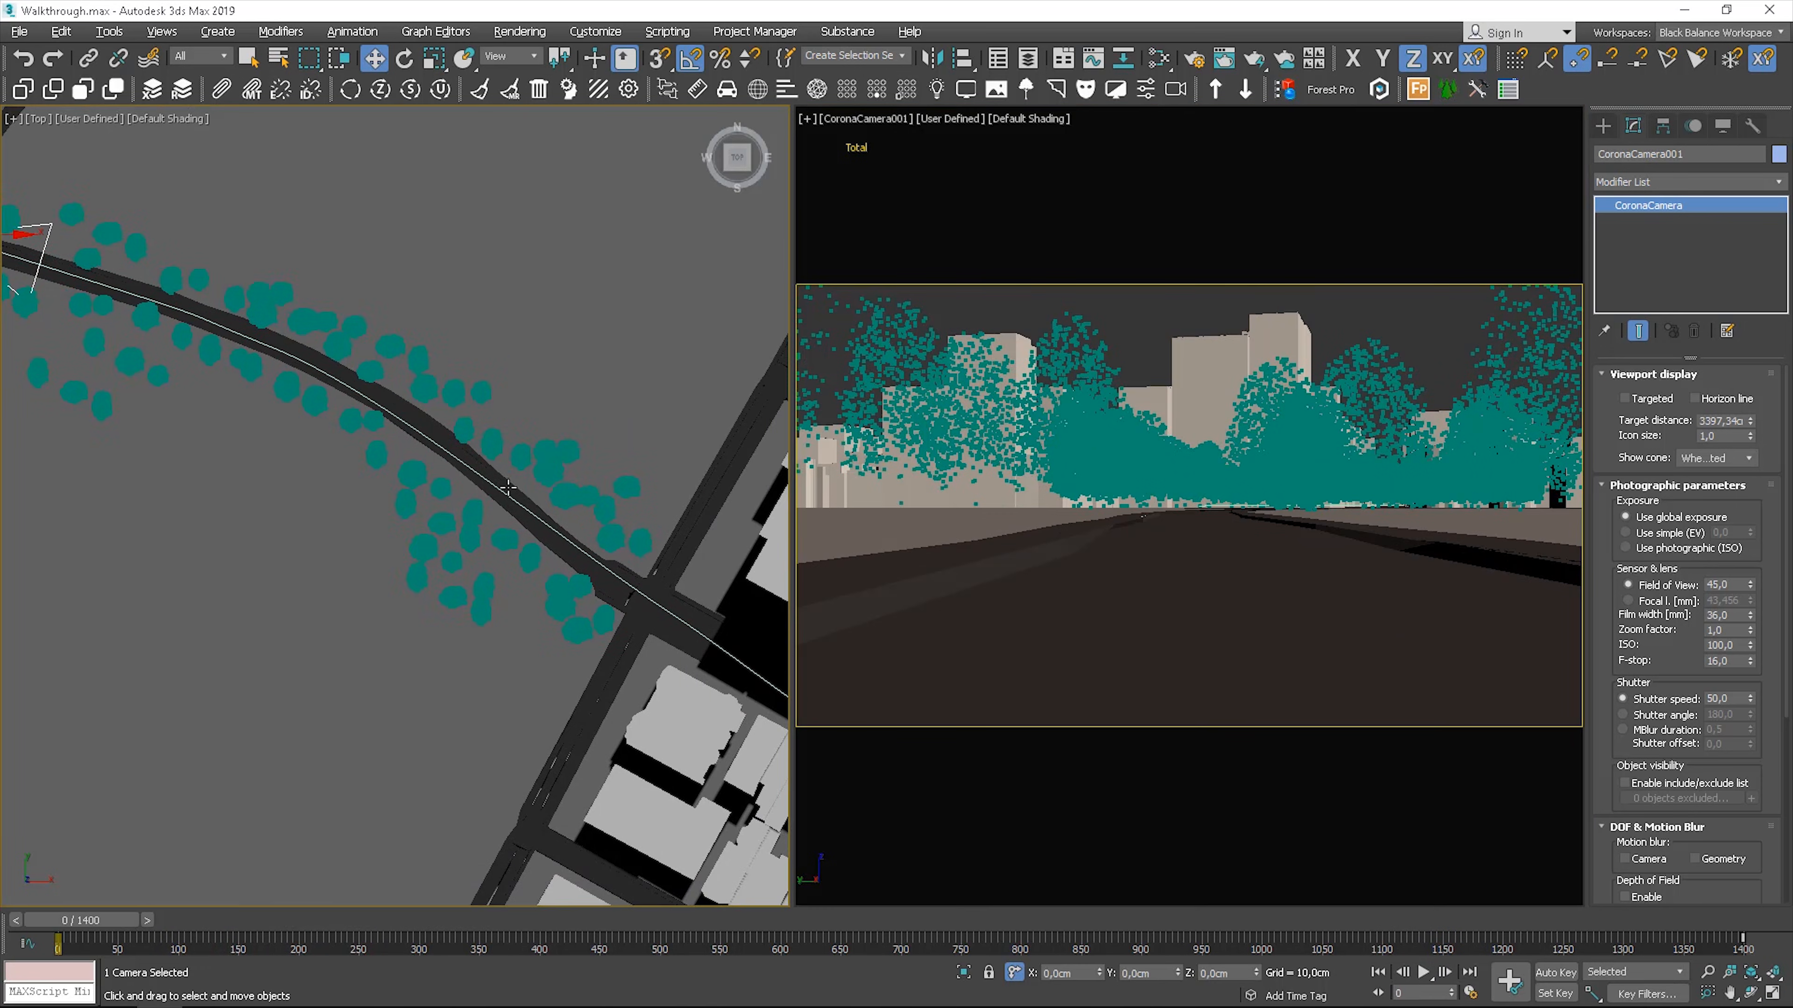
{"action": "scroll", "coordinate": [496, 492], "scroll_direction": "down", "scroll_amount": 2}
{"action": "left_click_drag", "start_coordinate": [85, 931], "coordinate": [800, 925]}
{"action": "key", "text": "w"}
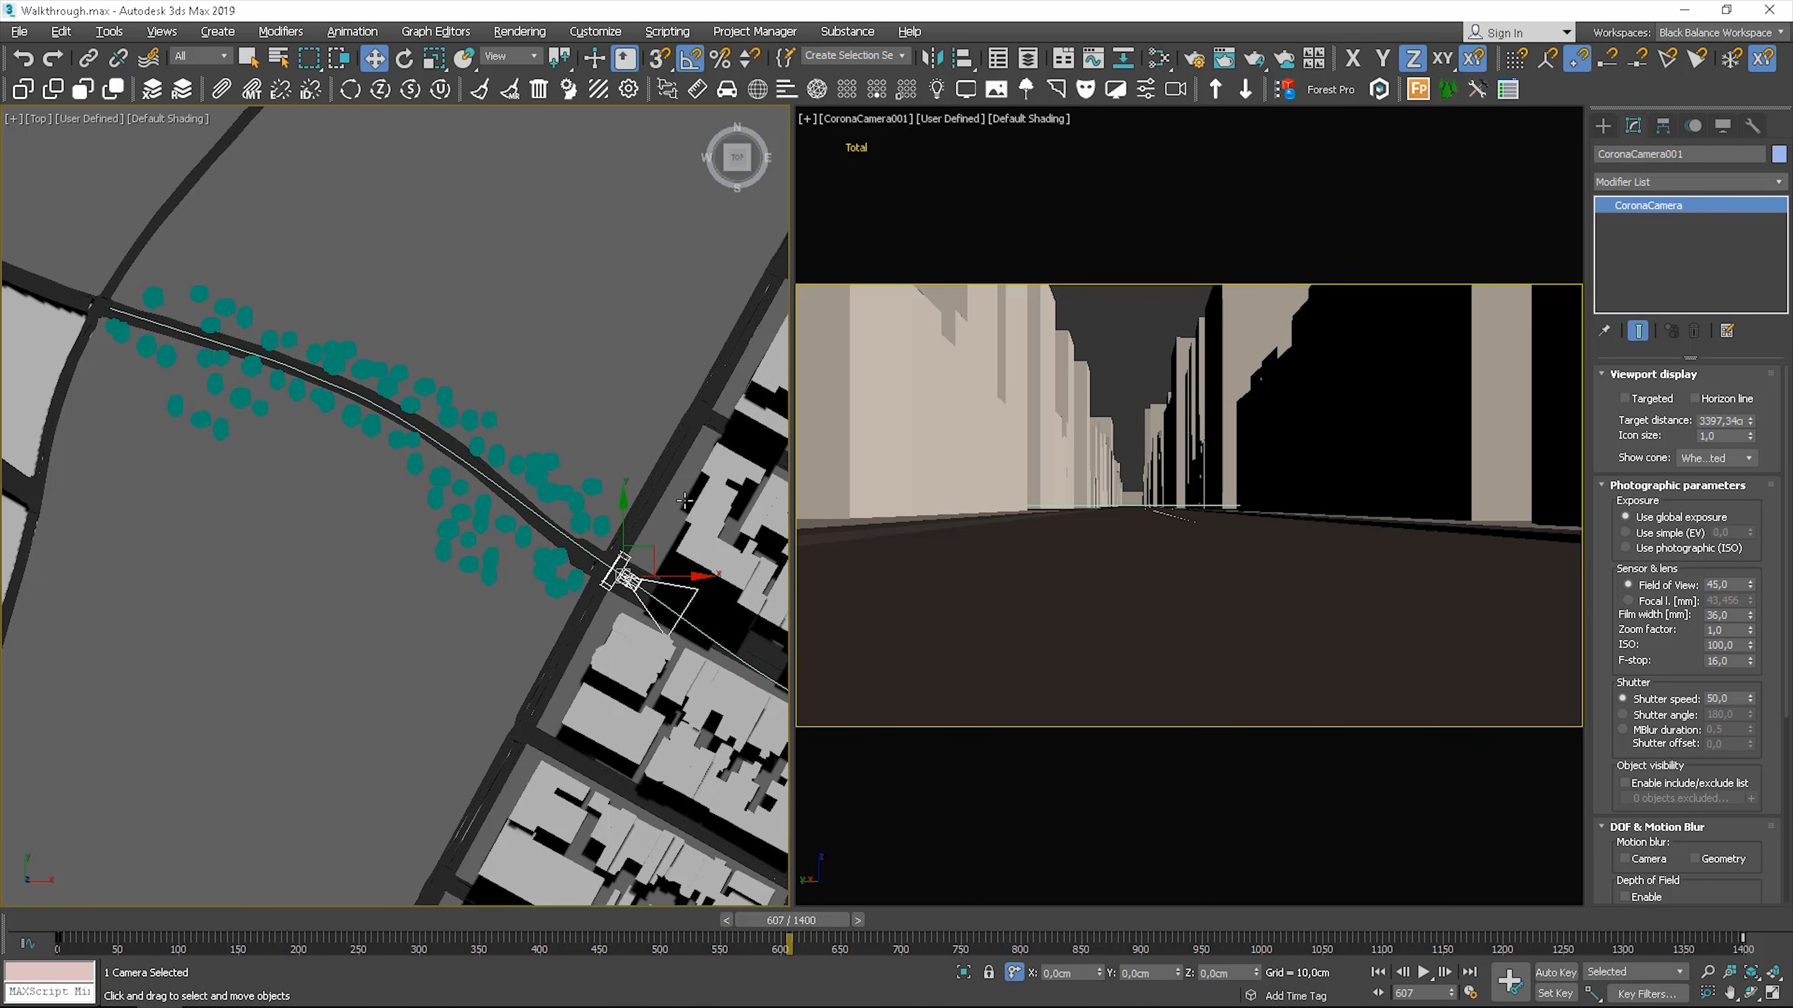
{"action": "left_click_drag", "start_coordinate": [795, 925], "coordinate": [49, 929]}
{"action": "key", "text": "z"}
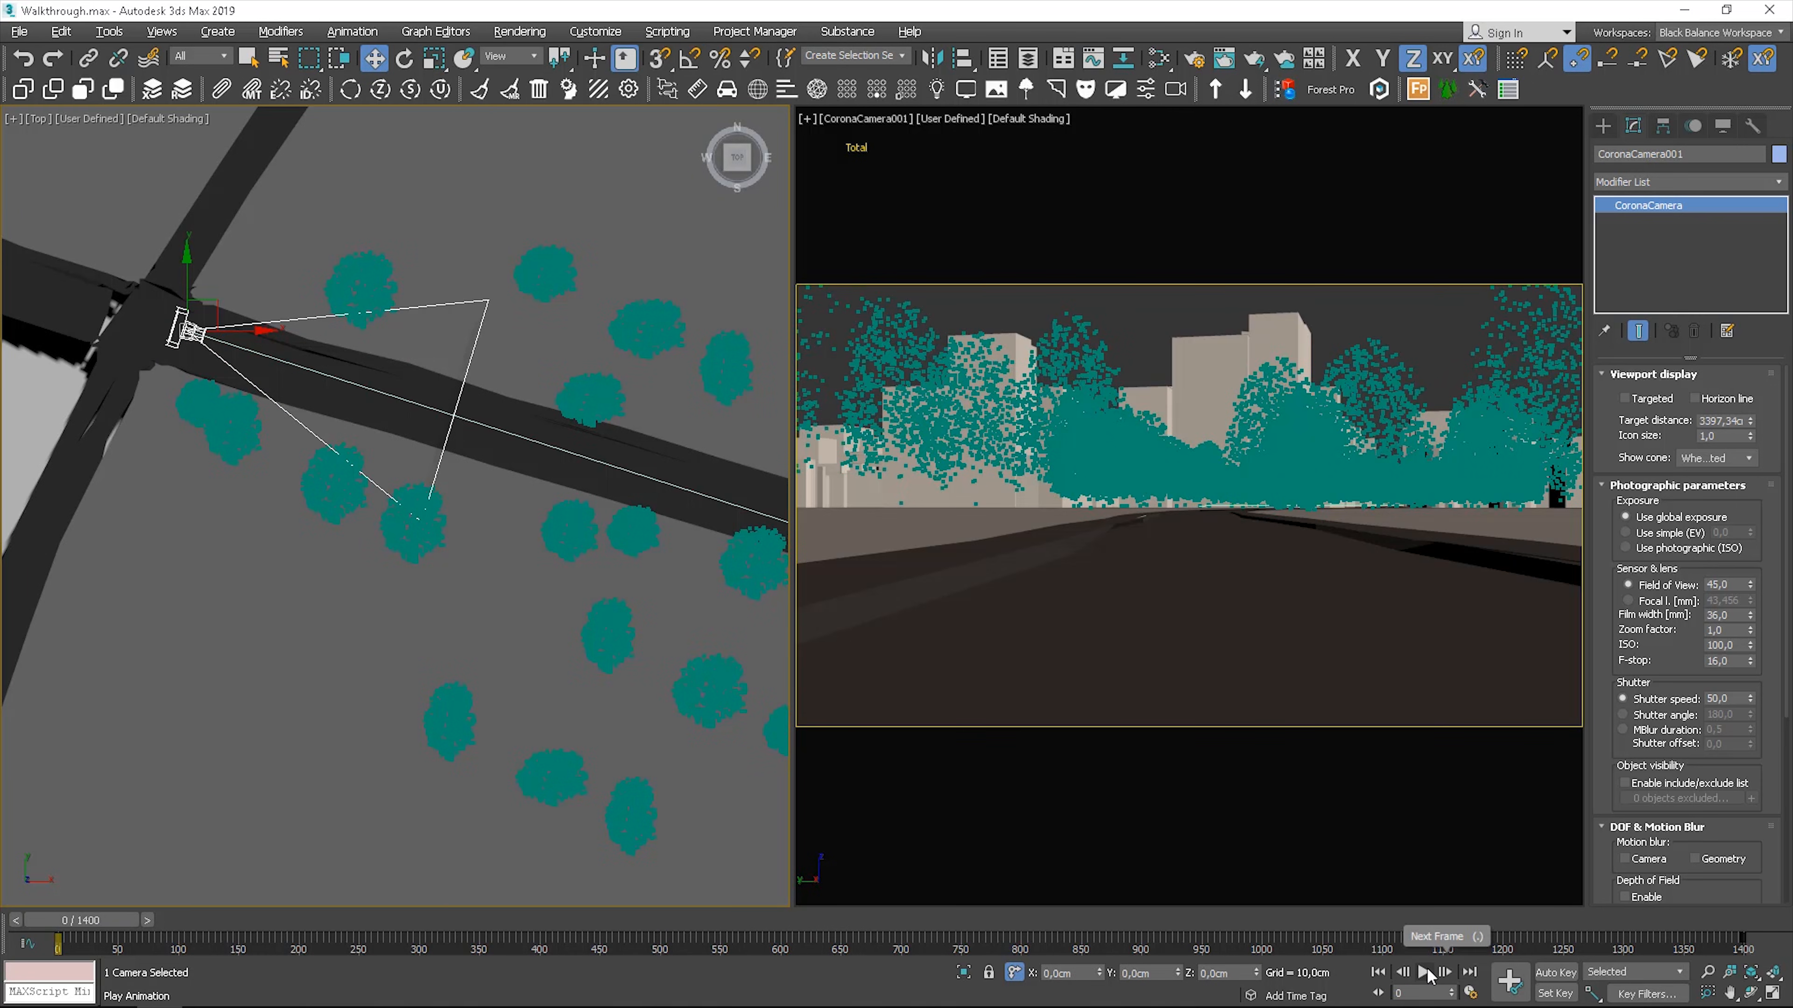
- With Auto Key recording, rotate the camera counterclockwise away from the road at frame 559, and move that rotation key to frame 479
{"action": "left_click", "coordinate": [1556, 973]}
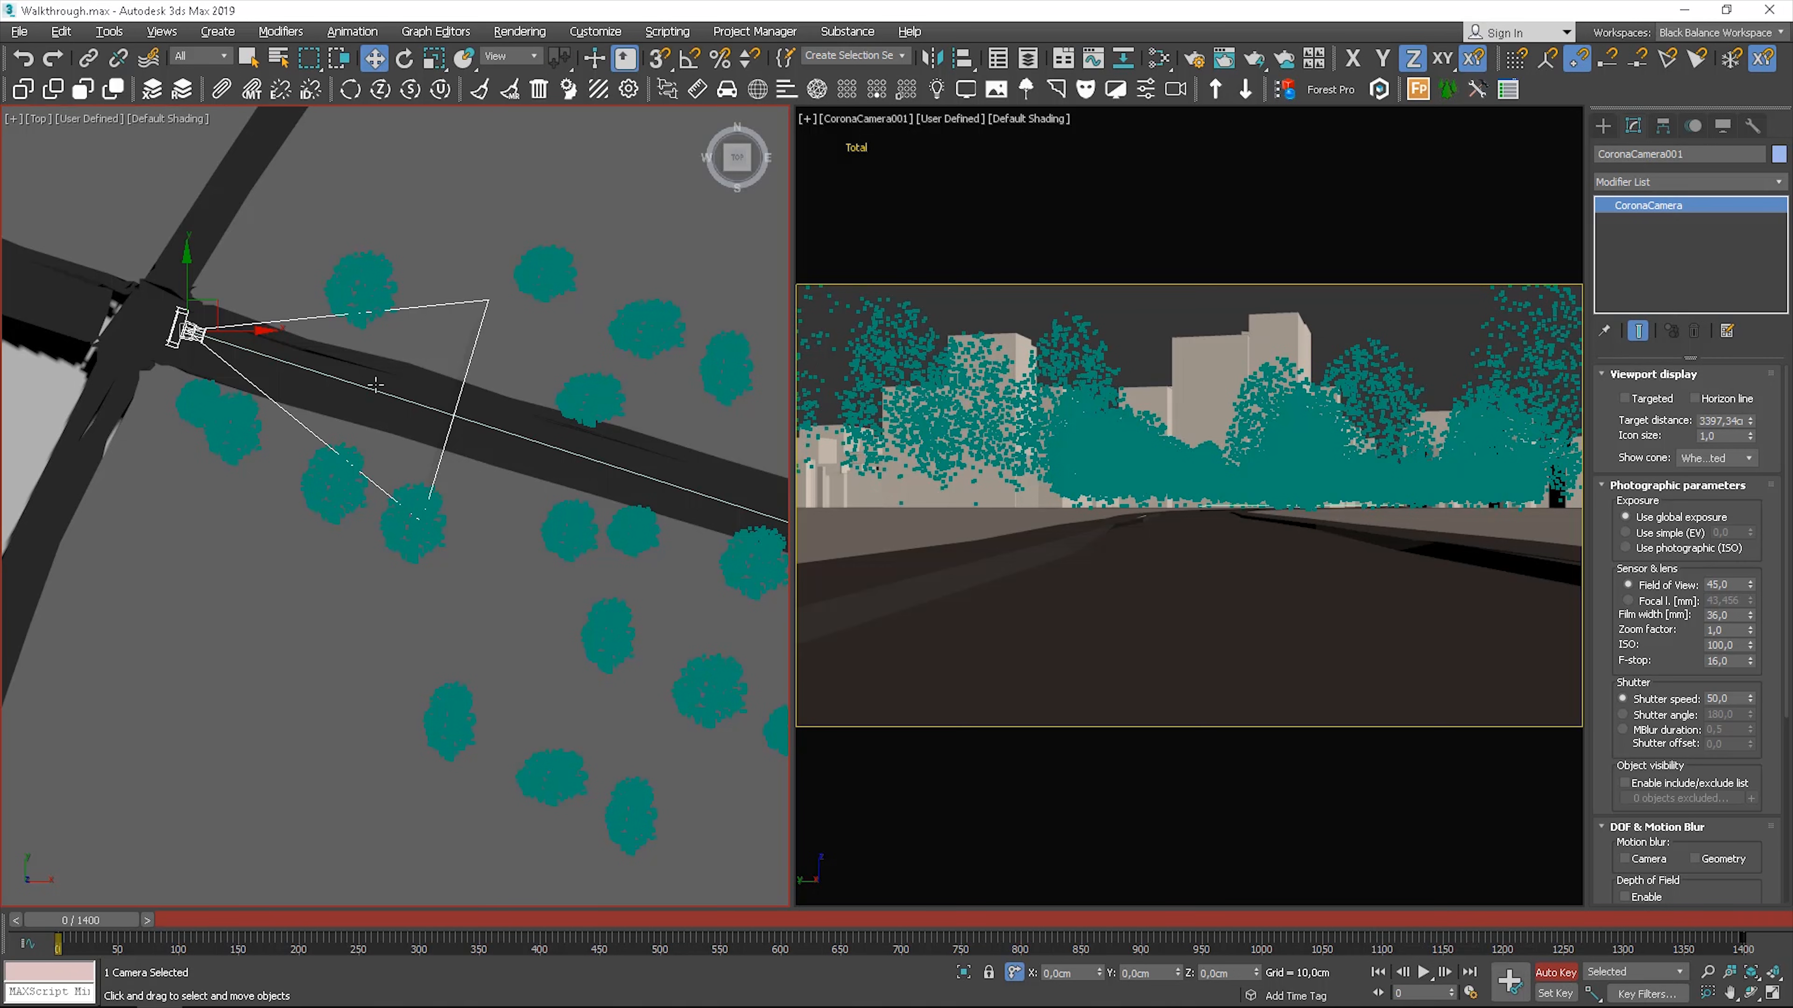
{"action": "left_click_drag", "start_coordinate": [109, 924], "coordinate": [326, 921]}
{"action": "scroll", "coordinate": [502, 551], "scroll_direction": "down", "scroll_amount": 6}
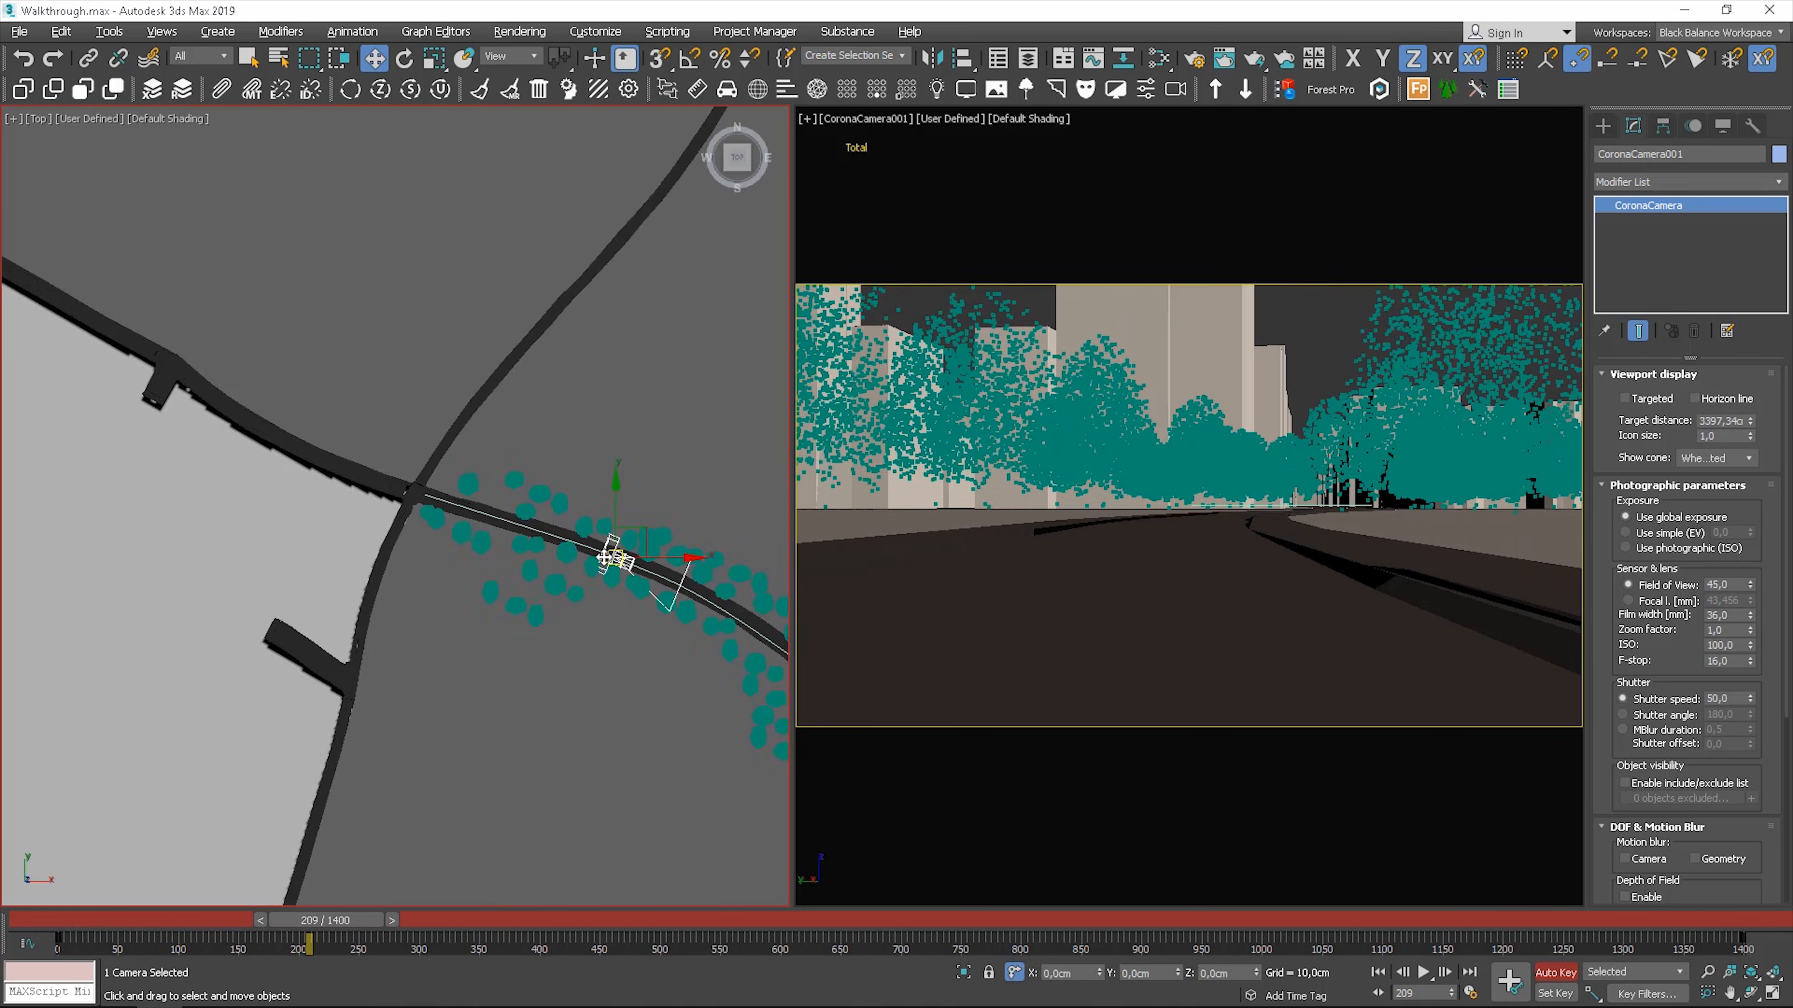
{"action": "middle_click_drag", "start_coordinate": [743, 660], "coordinate": [526, 572]}
{"action": "left_click_drag", "start_coordinate": [347, 919], "coordinate": [594, 925]}
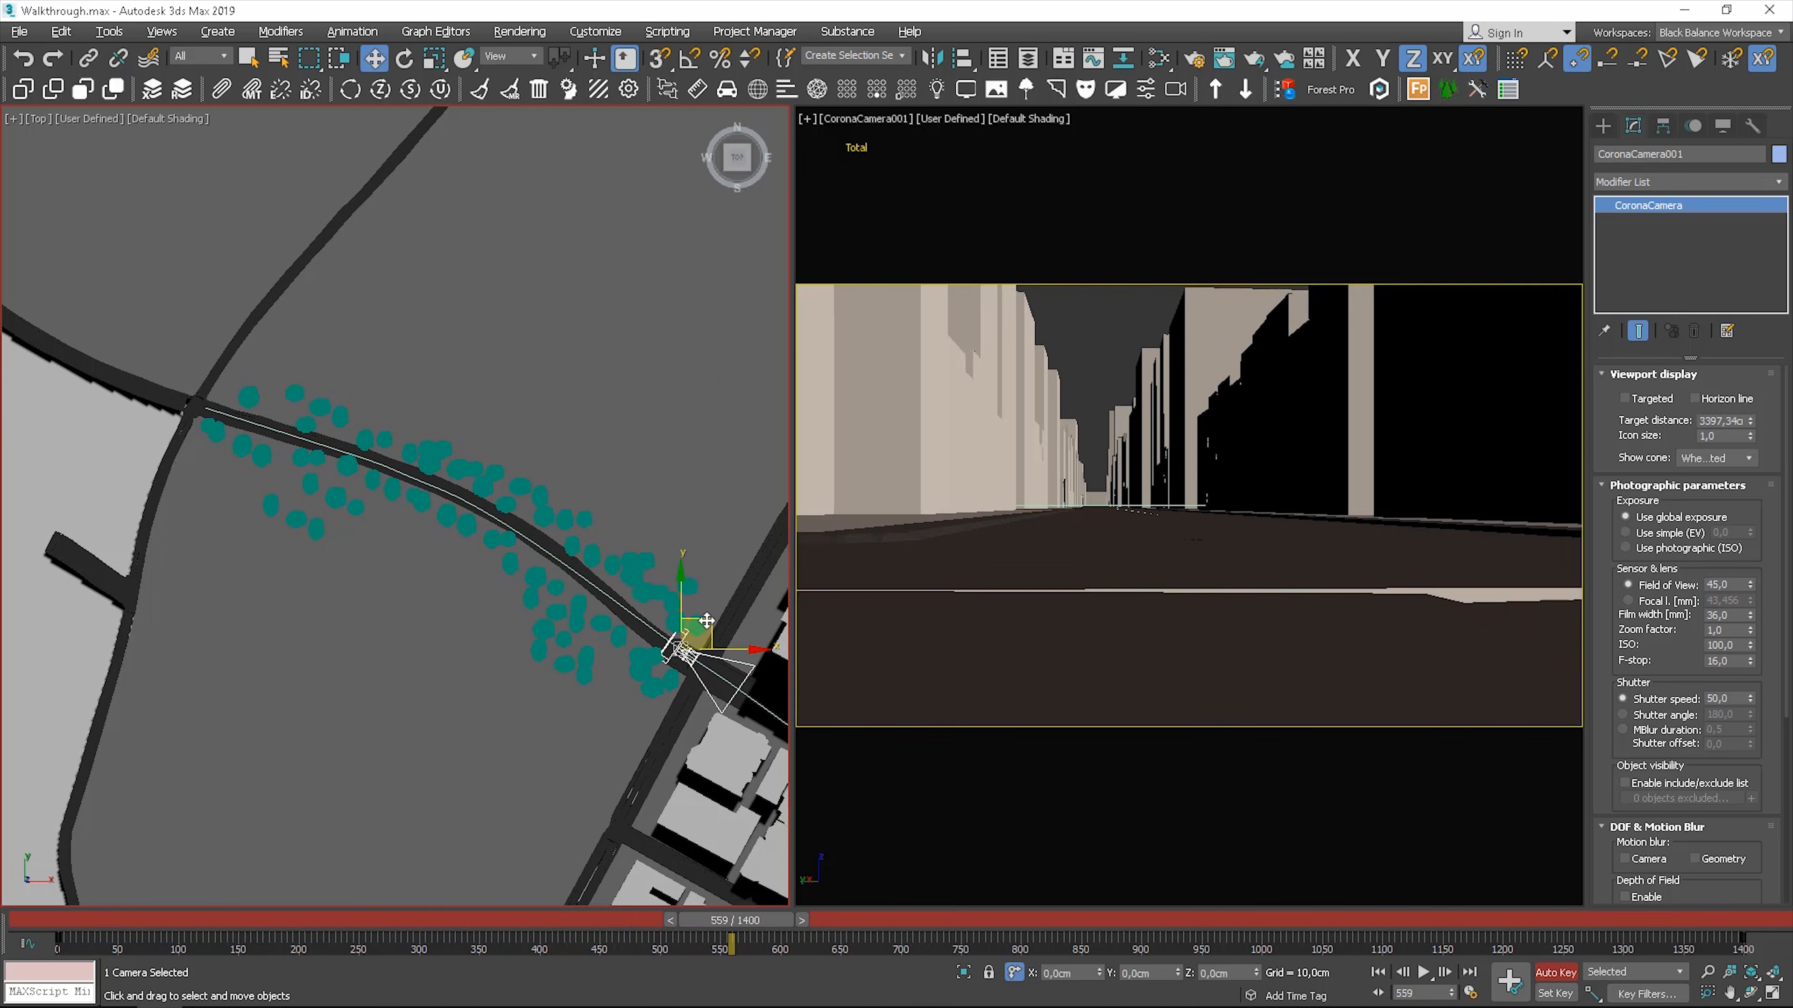
{"action": "key", "text": "e"}
{"action": "left_click_drag", "start_coordinate": [717, 708], "coordinate": [762, 607]}
{"action": "left_click", "coordinate": [1556, 972]}
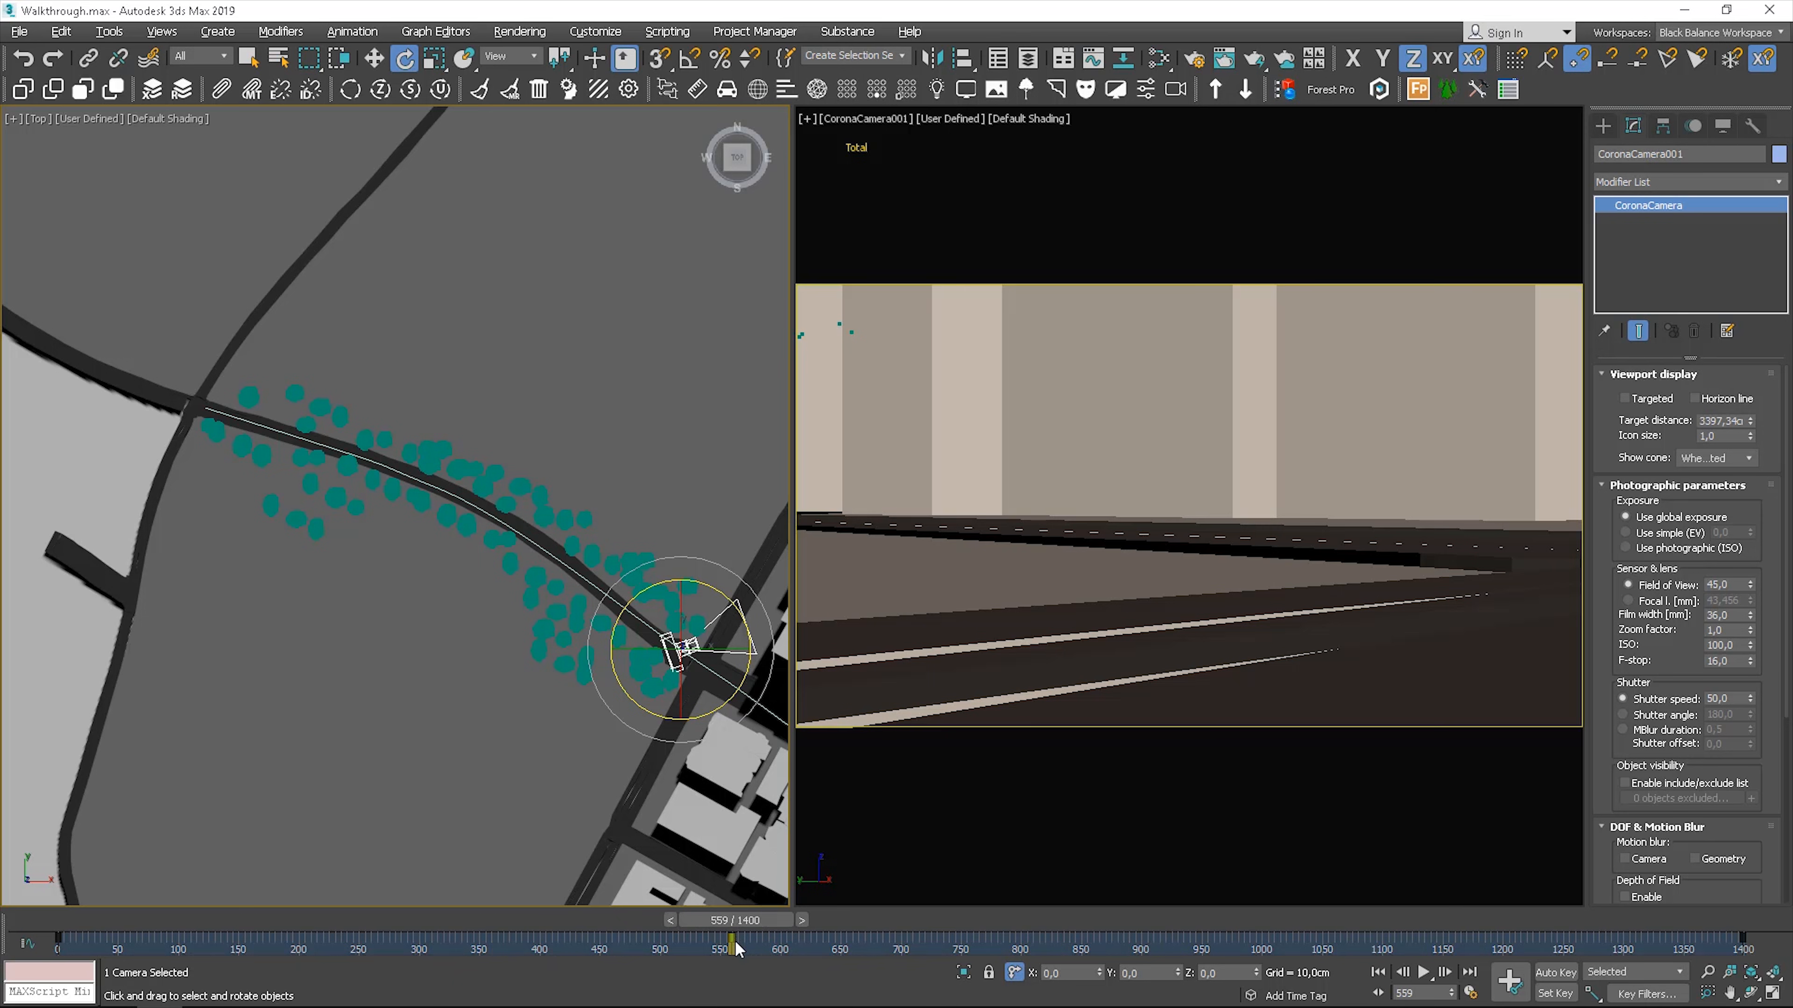
{"action": "left_click_drag", "start_coordinate": [742, 926], "coordinate": [638, 920]}
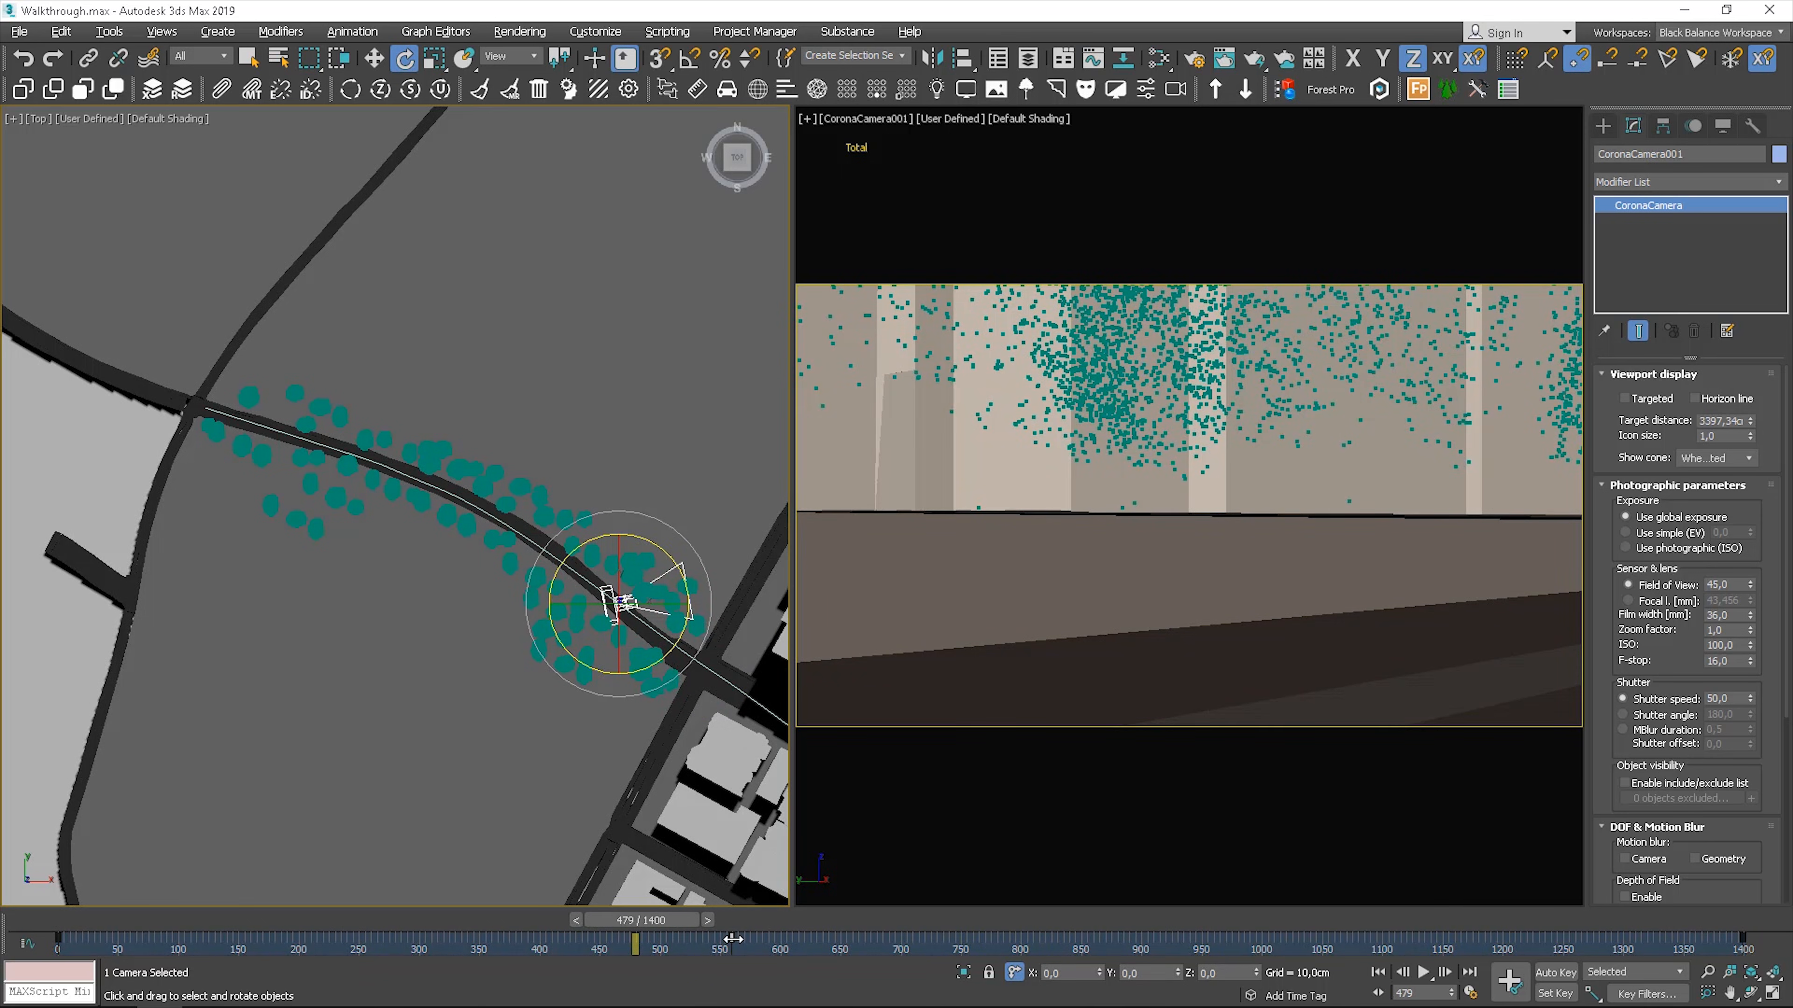
{"action": "left_click_drag", "start_coordinate": [634, 943], "coordinate": [634, 943]}
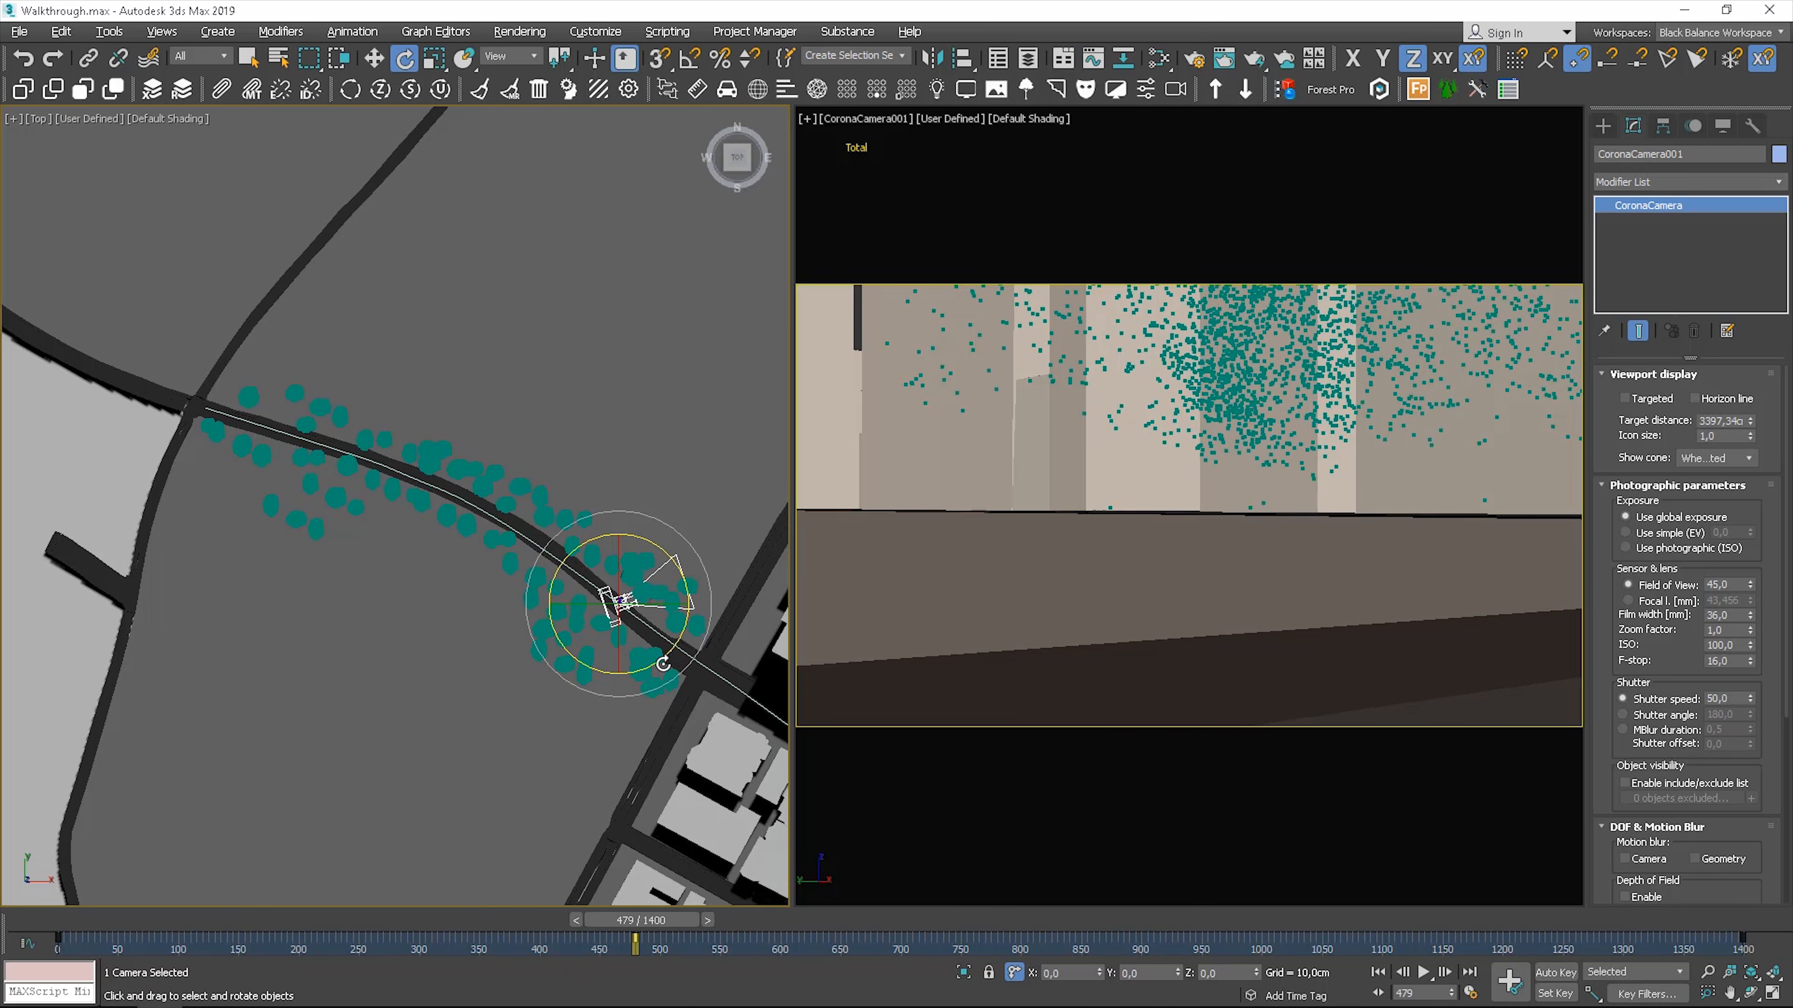
- With Auto Key recording, rotate the camera about -45 degrees around Z at frame 373 so it faces along the road
{"action": "left_click", "coordinate": [1556, 972]}
{"action": "left_click_drag", "start_coordinate": [672, 919], "coordinate": [536, 911]}
{"action": "key", "text": "e"}
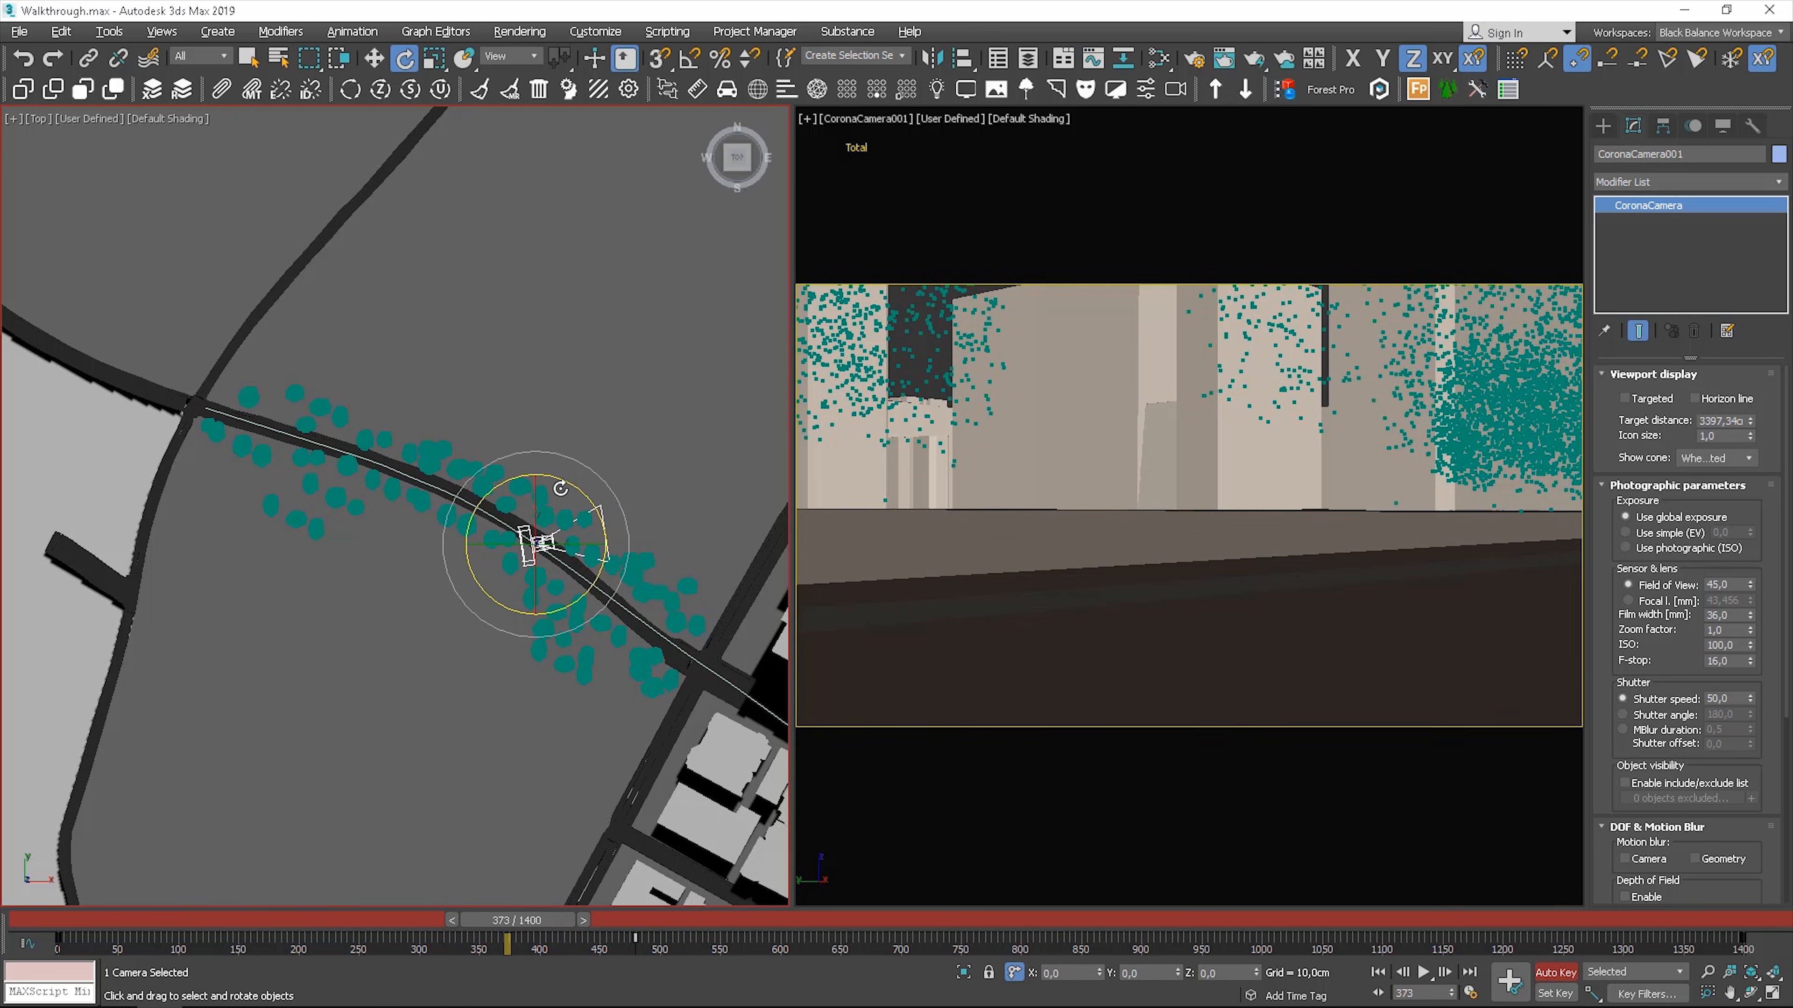
{"action": "left_click_drag", "start_coordinate": [574, 488], "coordinate": [622, 573]}
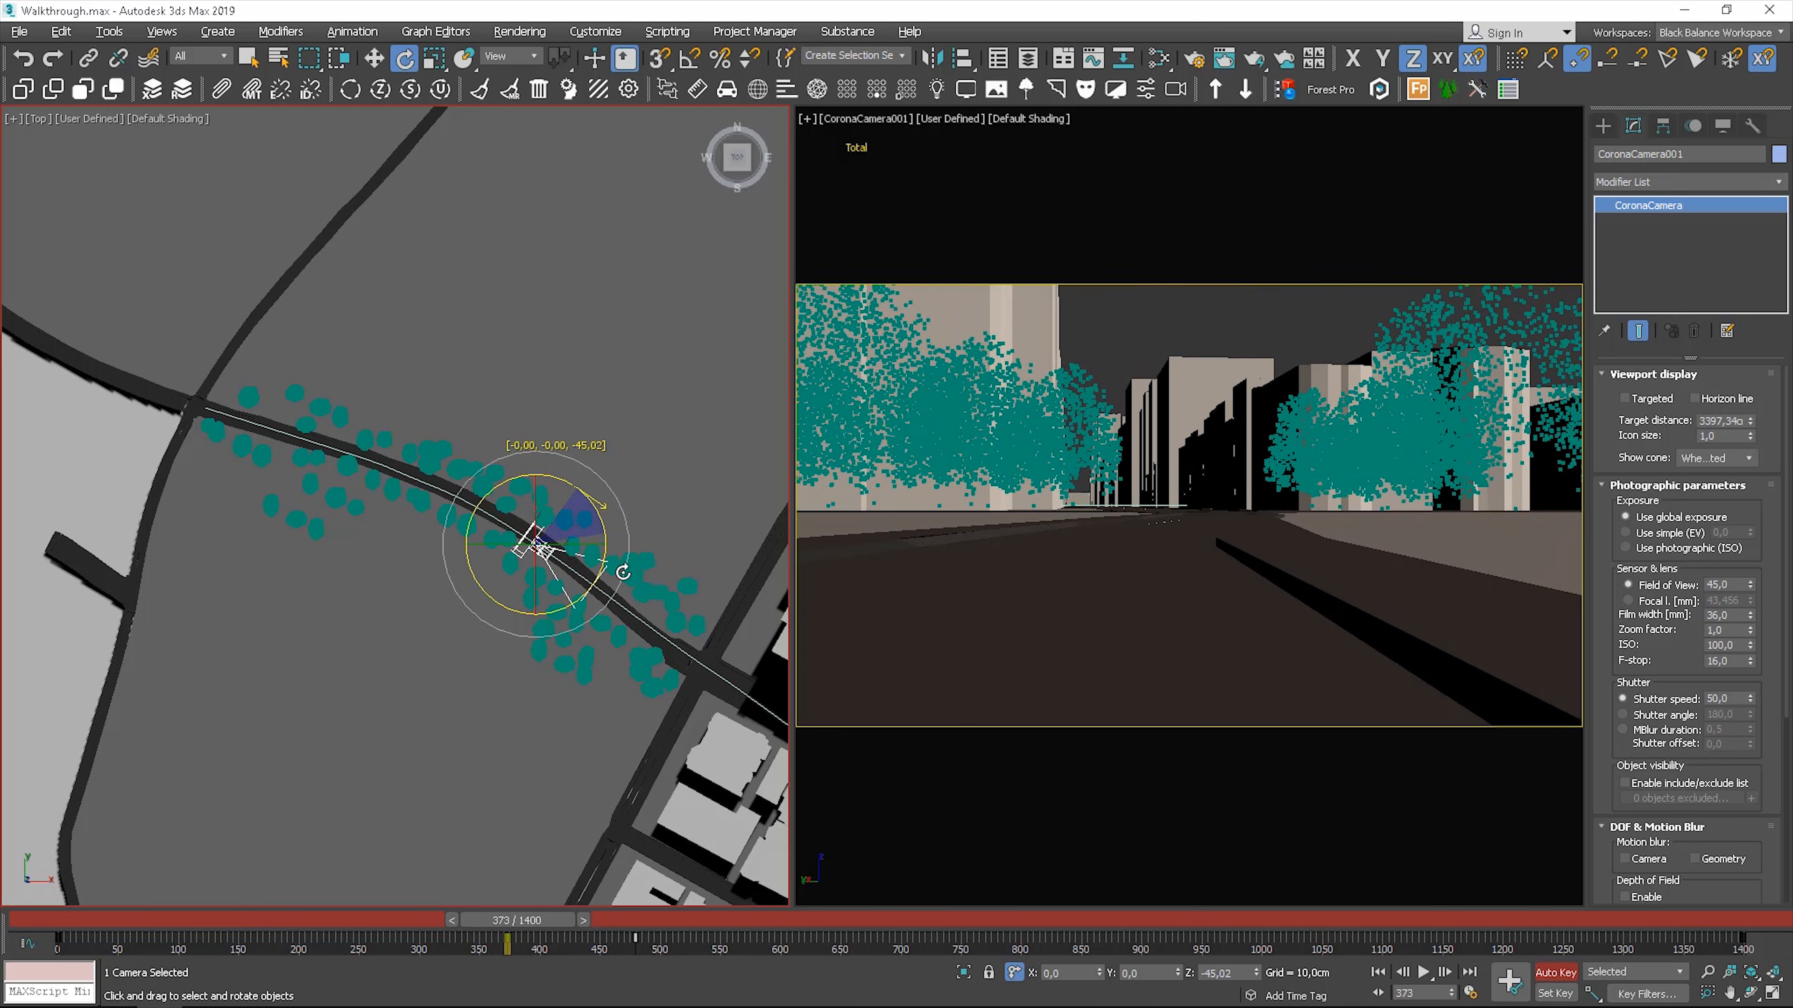
- Rotate the camera clockwise at frame 654 so it faces along the street beyond the junction again
{"action": "left_click_drag", "start_coordinate": [537, 917], "coordinate": [873, 938]}
{"action": "key", "text": "e"}
{"action": "middle_click_drag", "start_coordinate": [643, 632], "coordinate": [634, 625]}
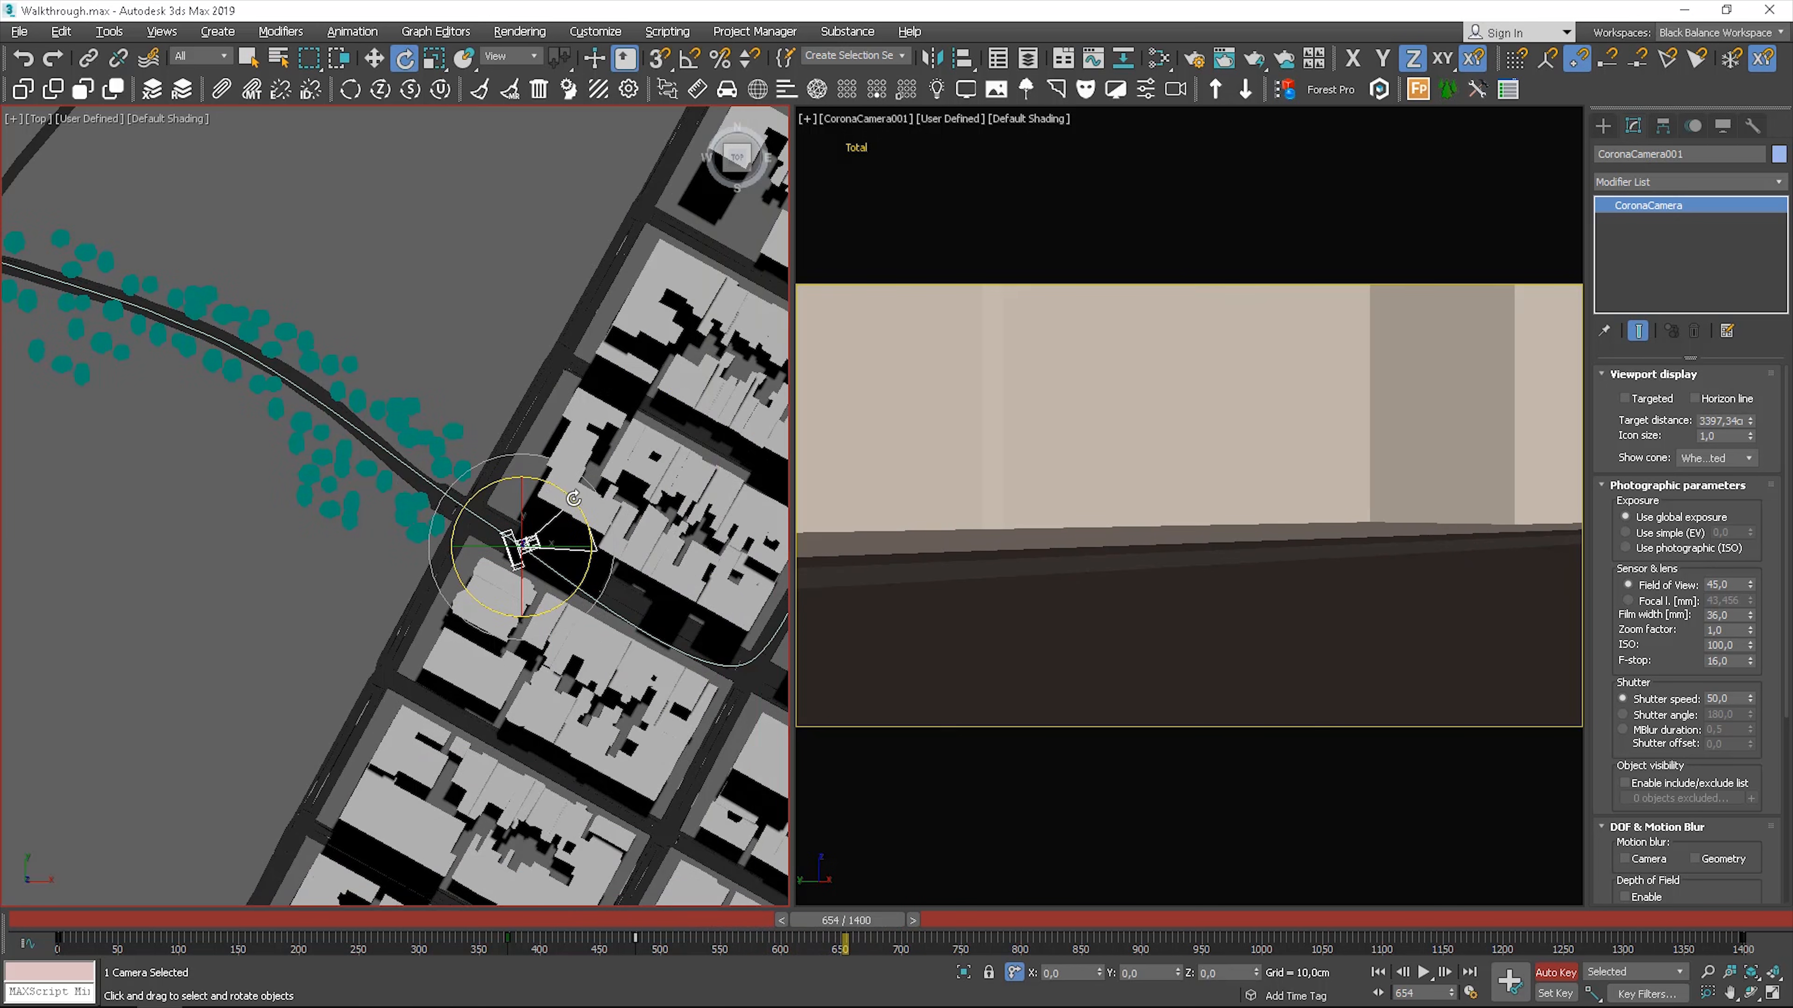
{"action": "left_click_drag", "start_coordinate": [572, 498], "coordinate": [593, 604]}
- Return to the start of the timeline and play the animation with the keyed camera rotations
{"action": "left_click_drag", "start_coordinate": [863, 923], "coordinate": [1, 893]}
{"action": "key", "text": "e"}
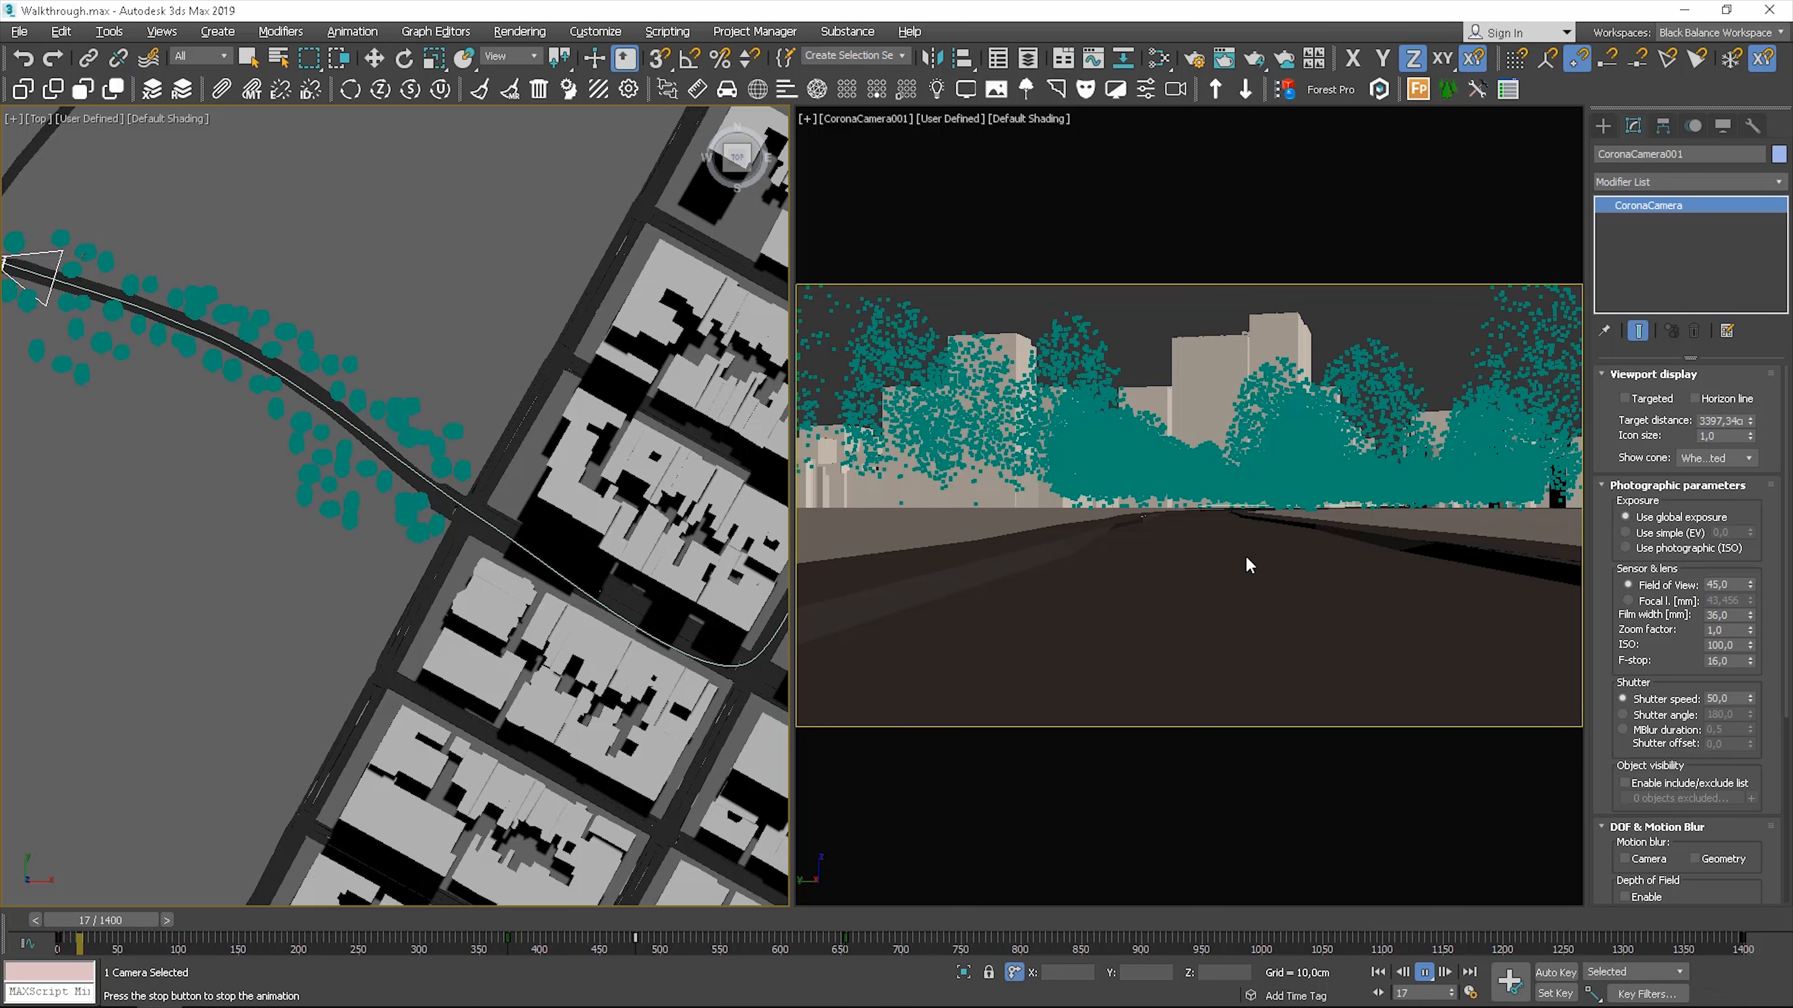
{"action": "middle_click", "coordinate": [1246, 558]}
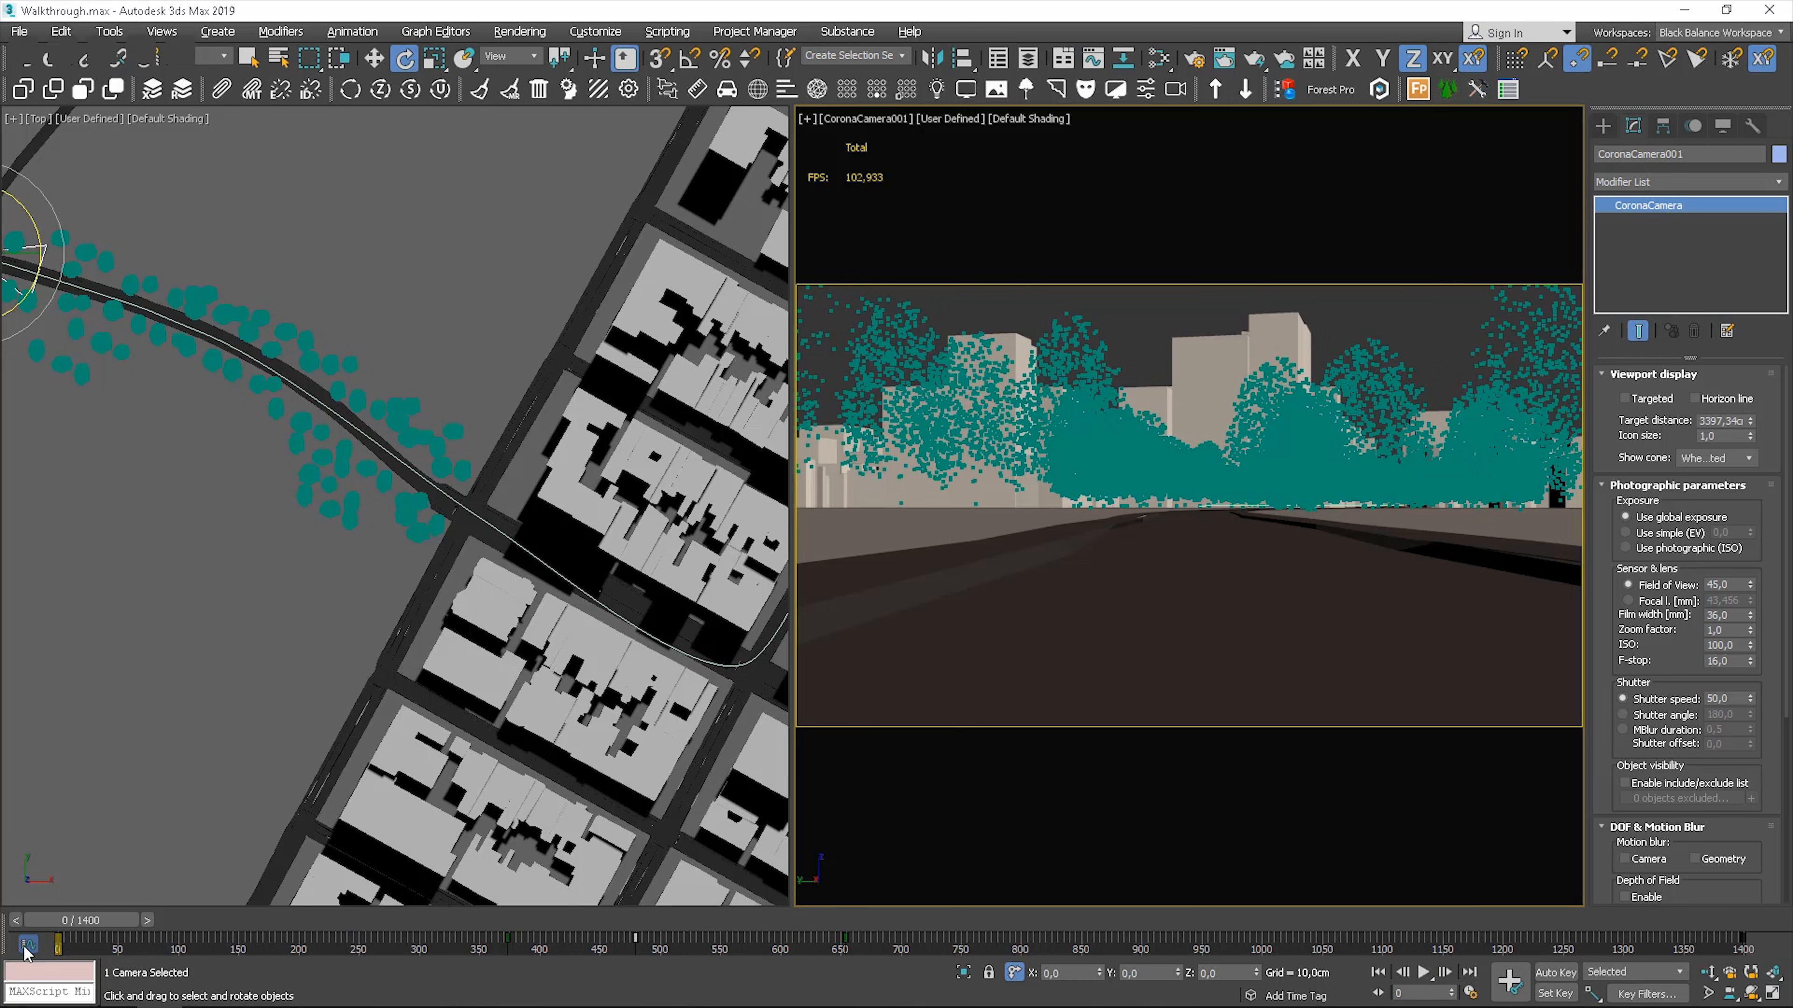
- Display only the camera's Z Rotation curve in the curve editor and set the peak key at frame 479 to Auto tangents
{"action": "left_click", "coordinate": [27, 945]}
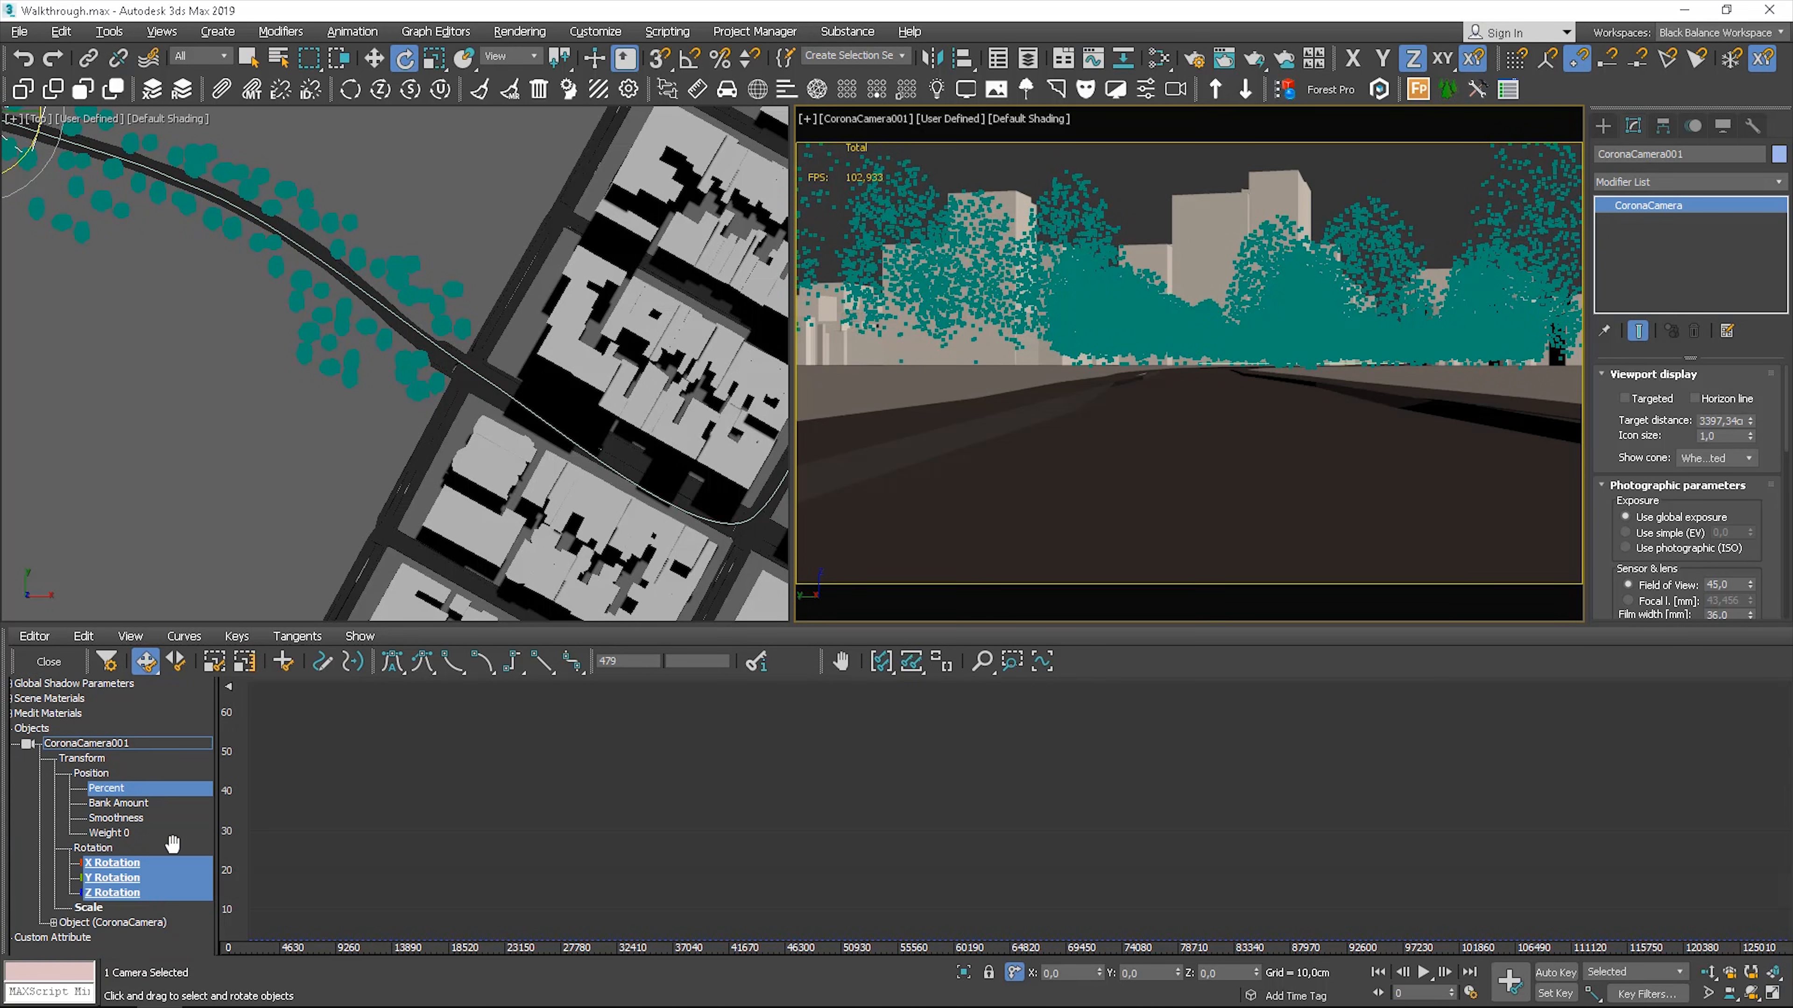
{"action": "left_click", "coordinate": [113, 893]}
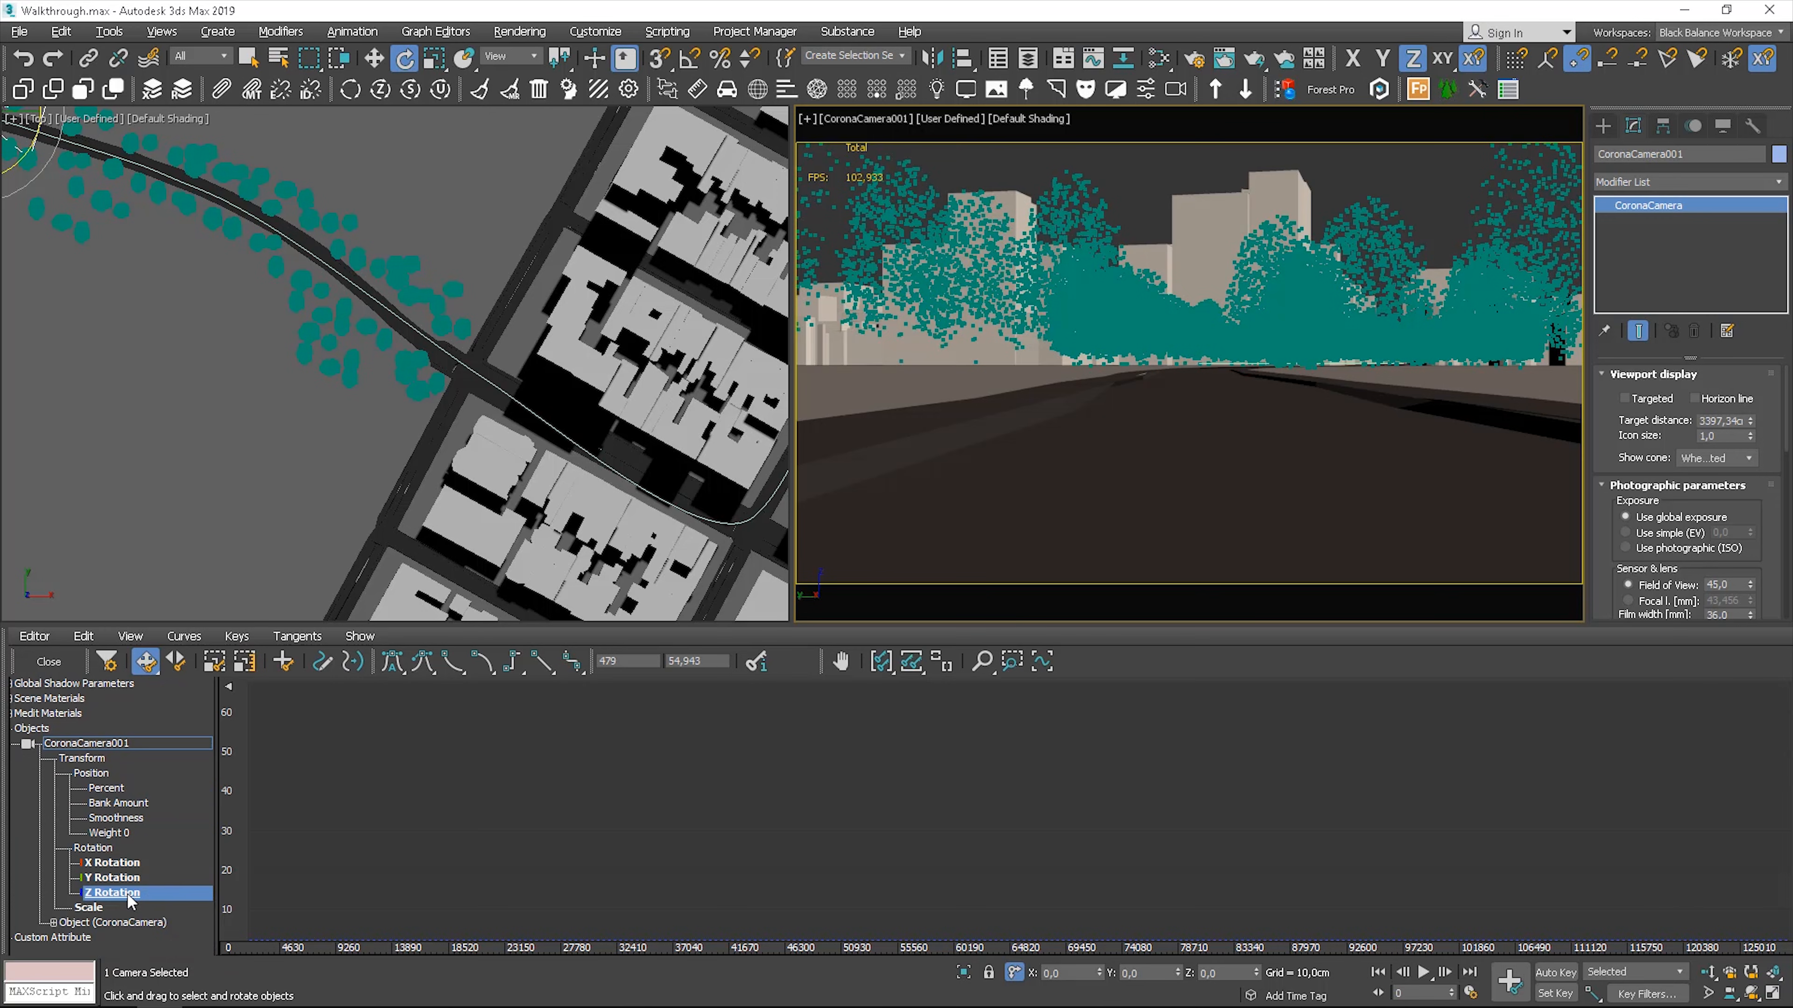
{"action": "left_click", "coordinate": [882, 662]}
{"action": "left_click", "coordinate": [913, 663]}
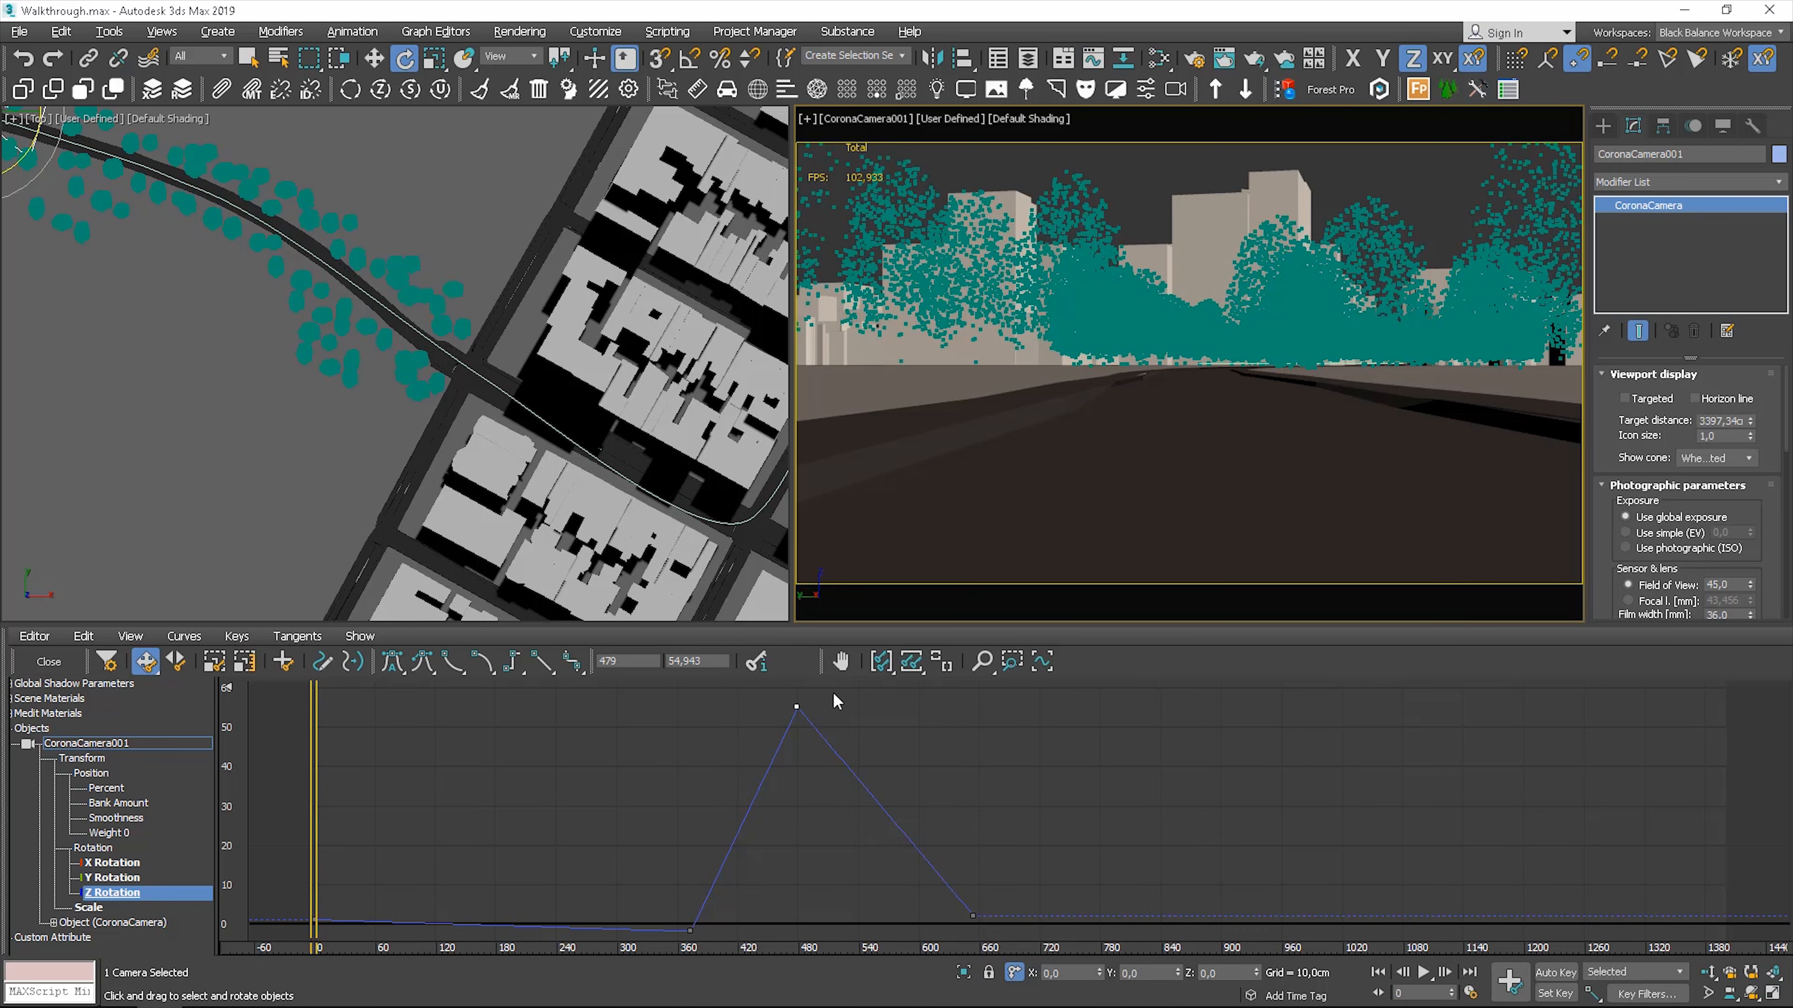
{"action": "left_click", "coordinate": [390, 668]}
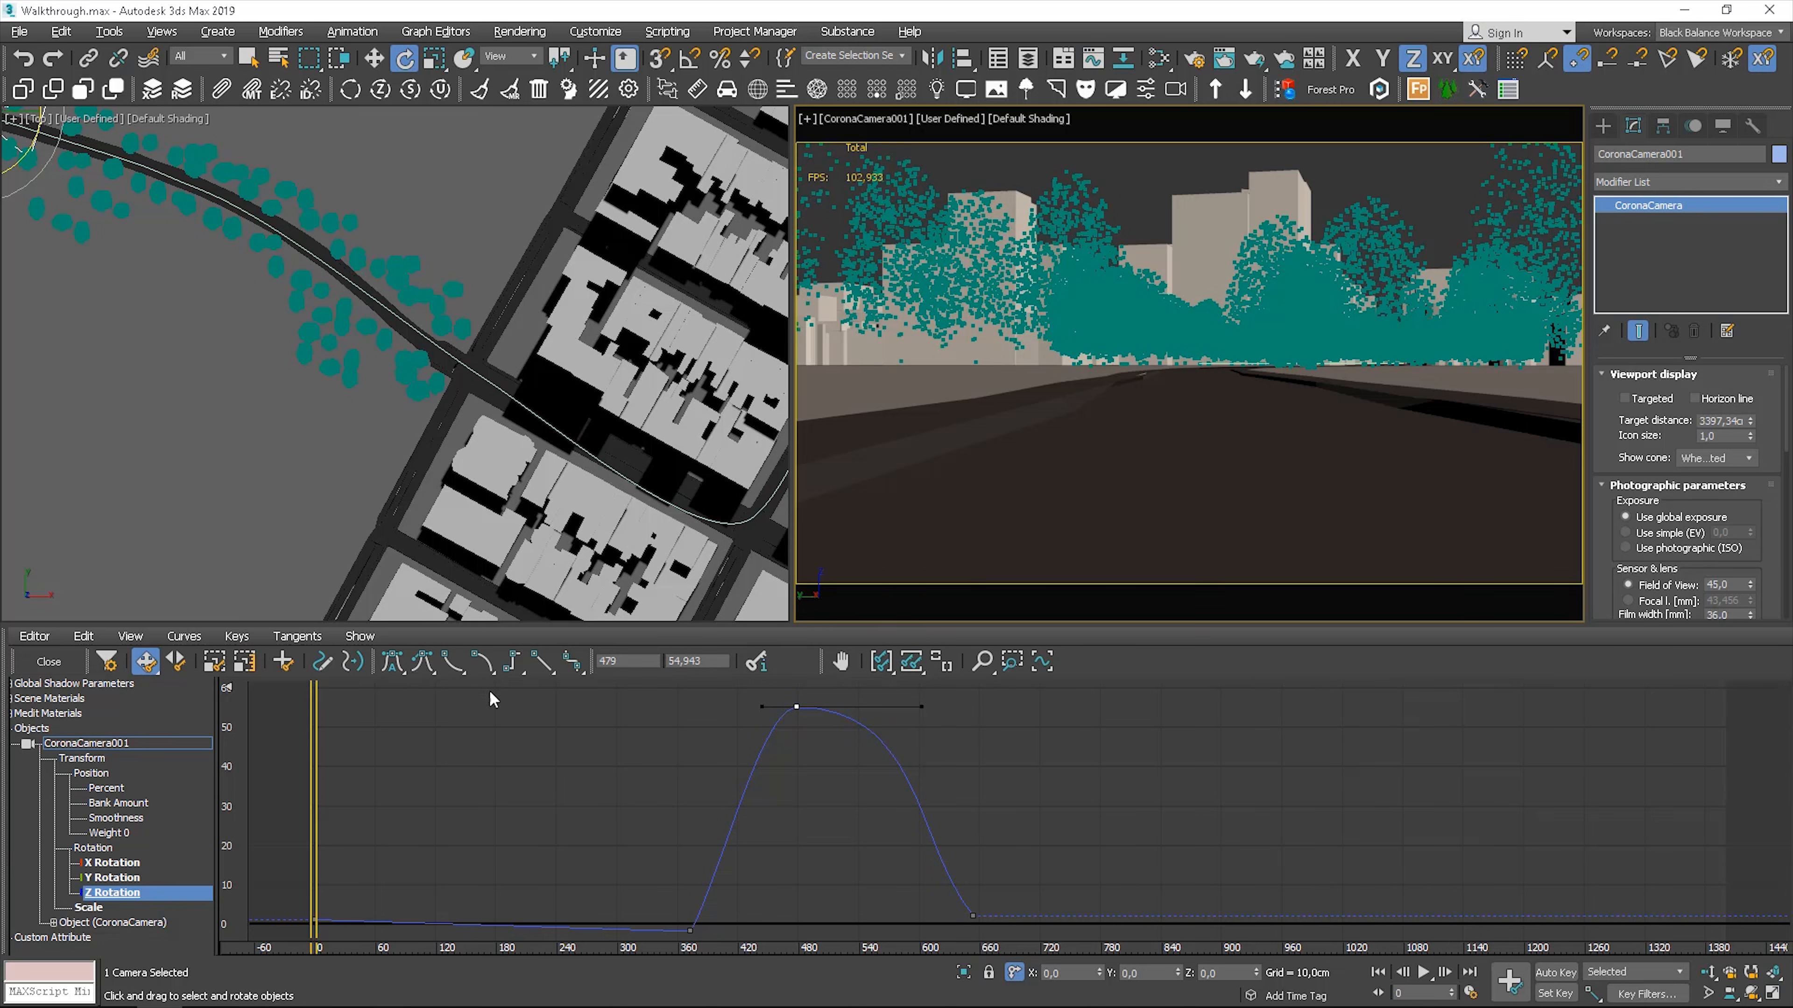
- Play the camera turn from frame 406 to about frame 619 to check the smoothed peak
{"action": "left_click_drag", "start_coordinate": [314, 736], "coordinate": [724, 736]}
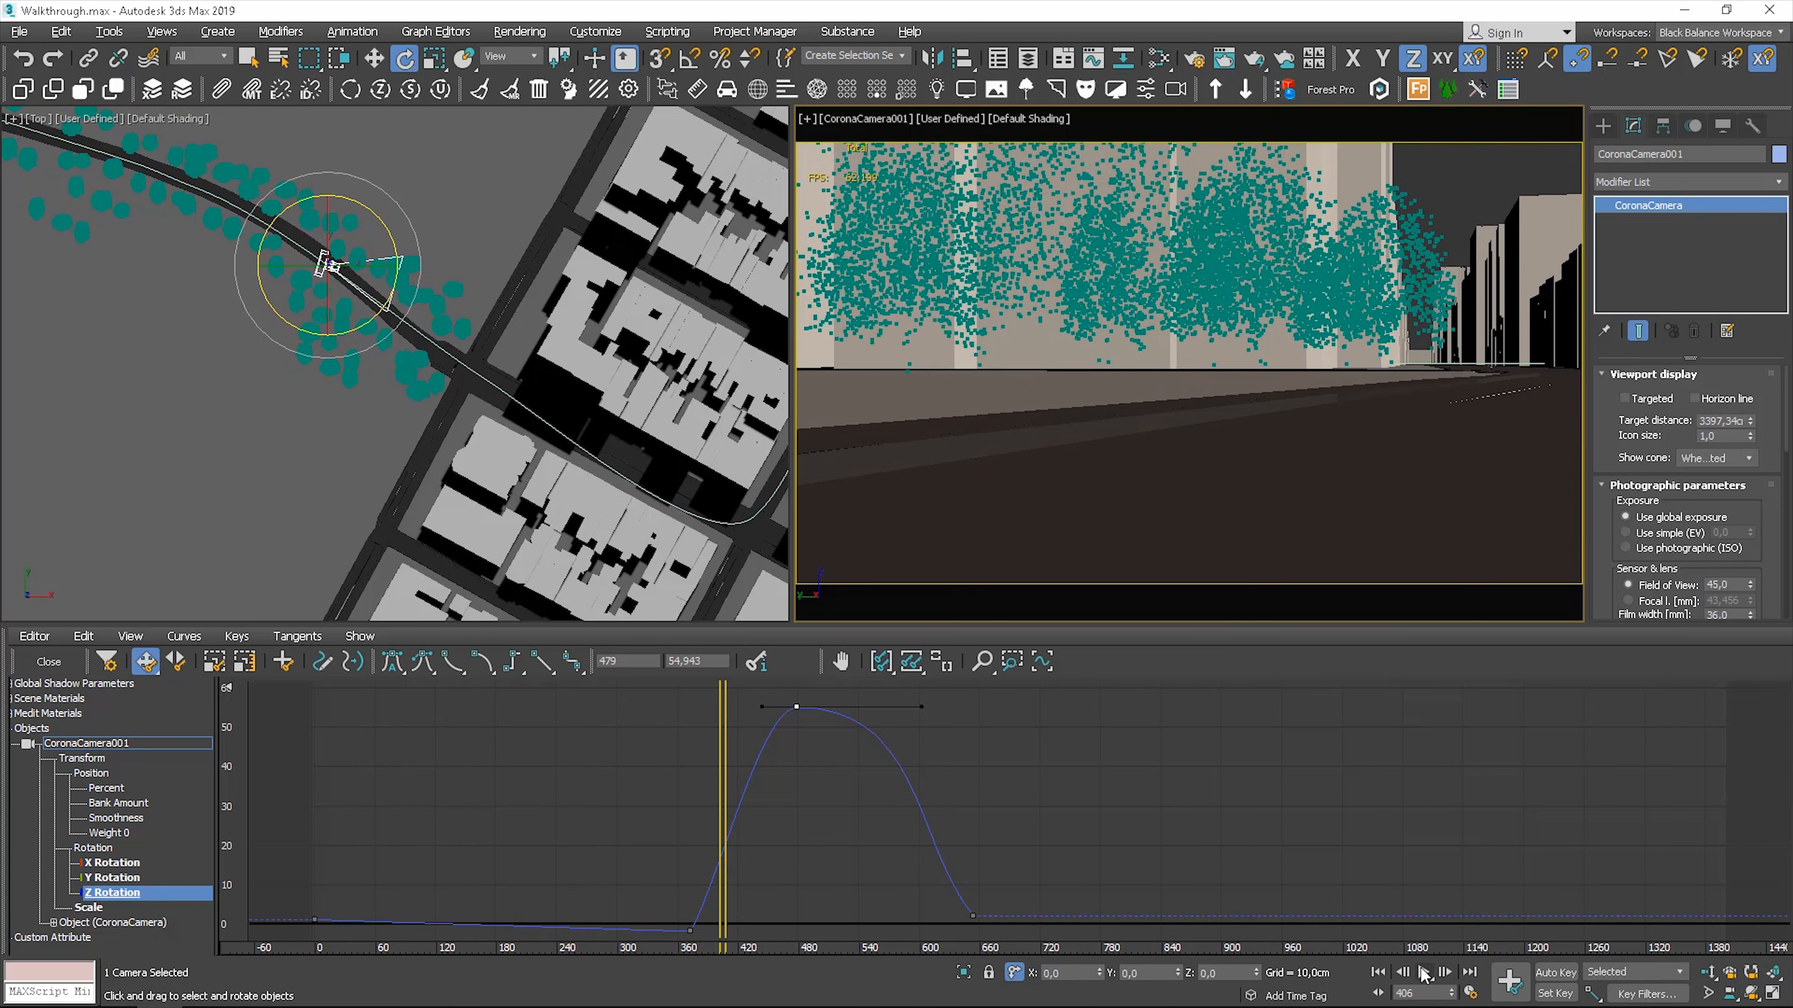
{"action": "left_click", "coordinate": [1424, 973]}
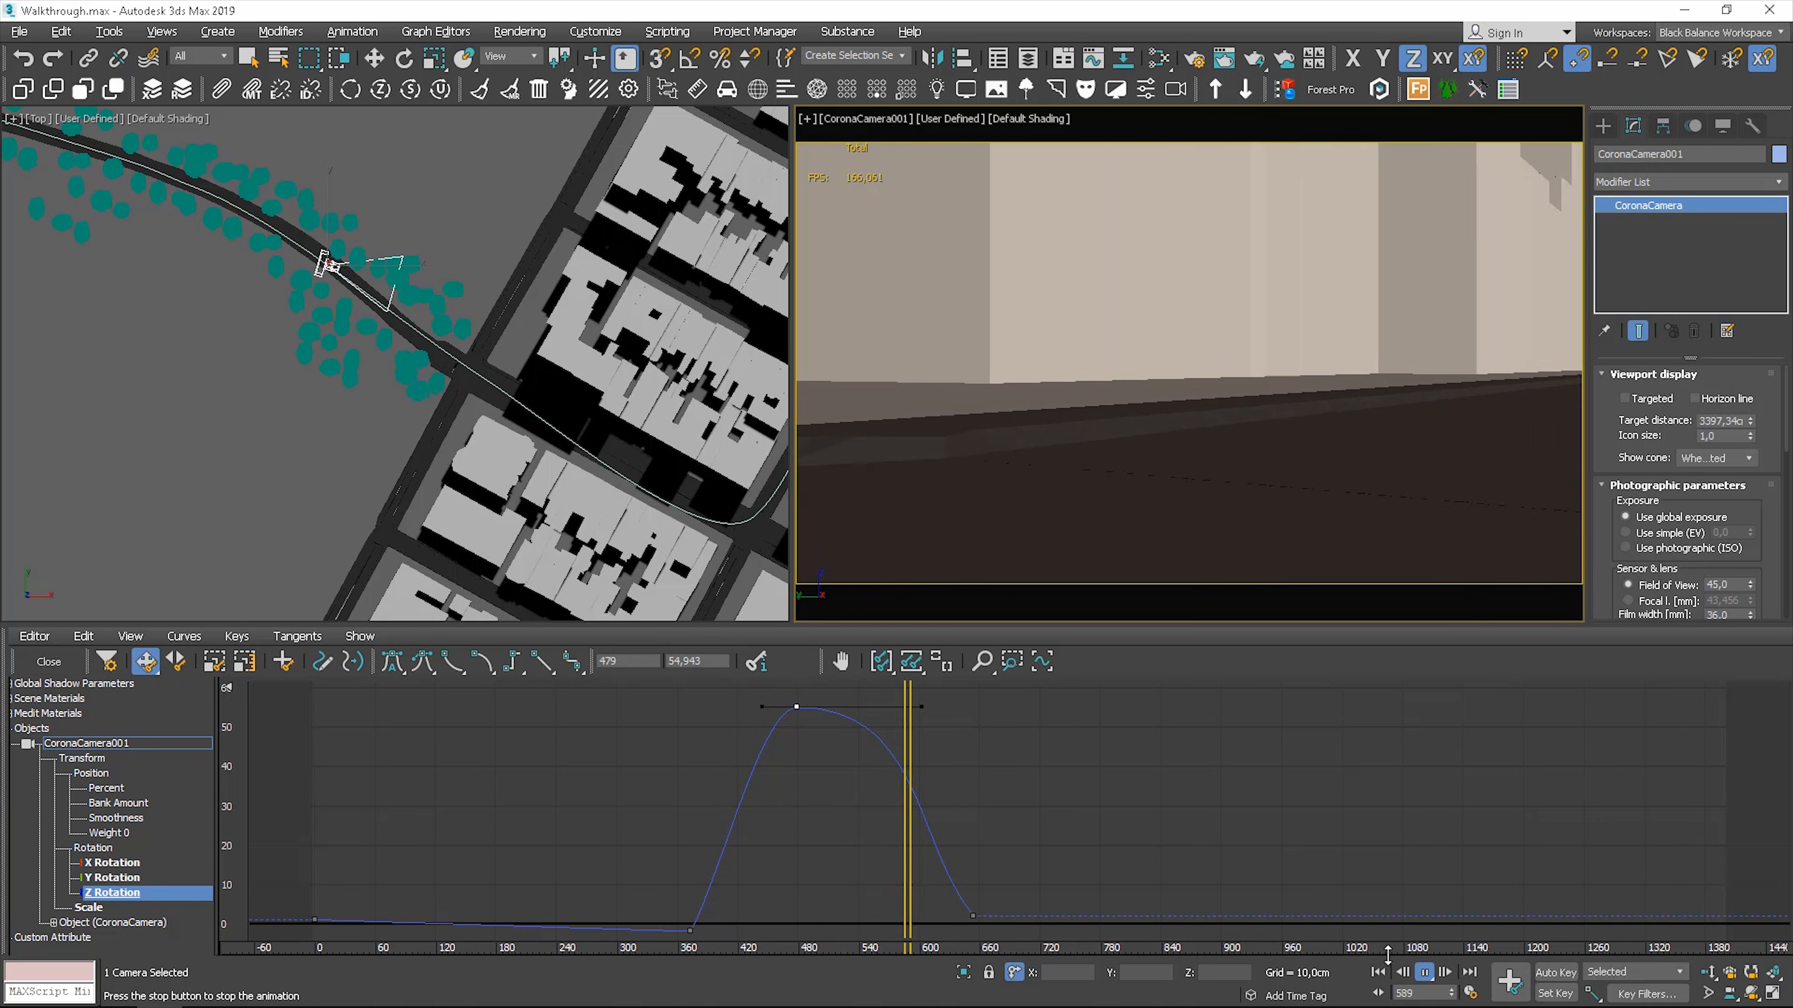
{"action": "key", "text": "e"}
{"action": "left_click", "coordinate": [1423, 973]}
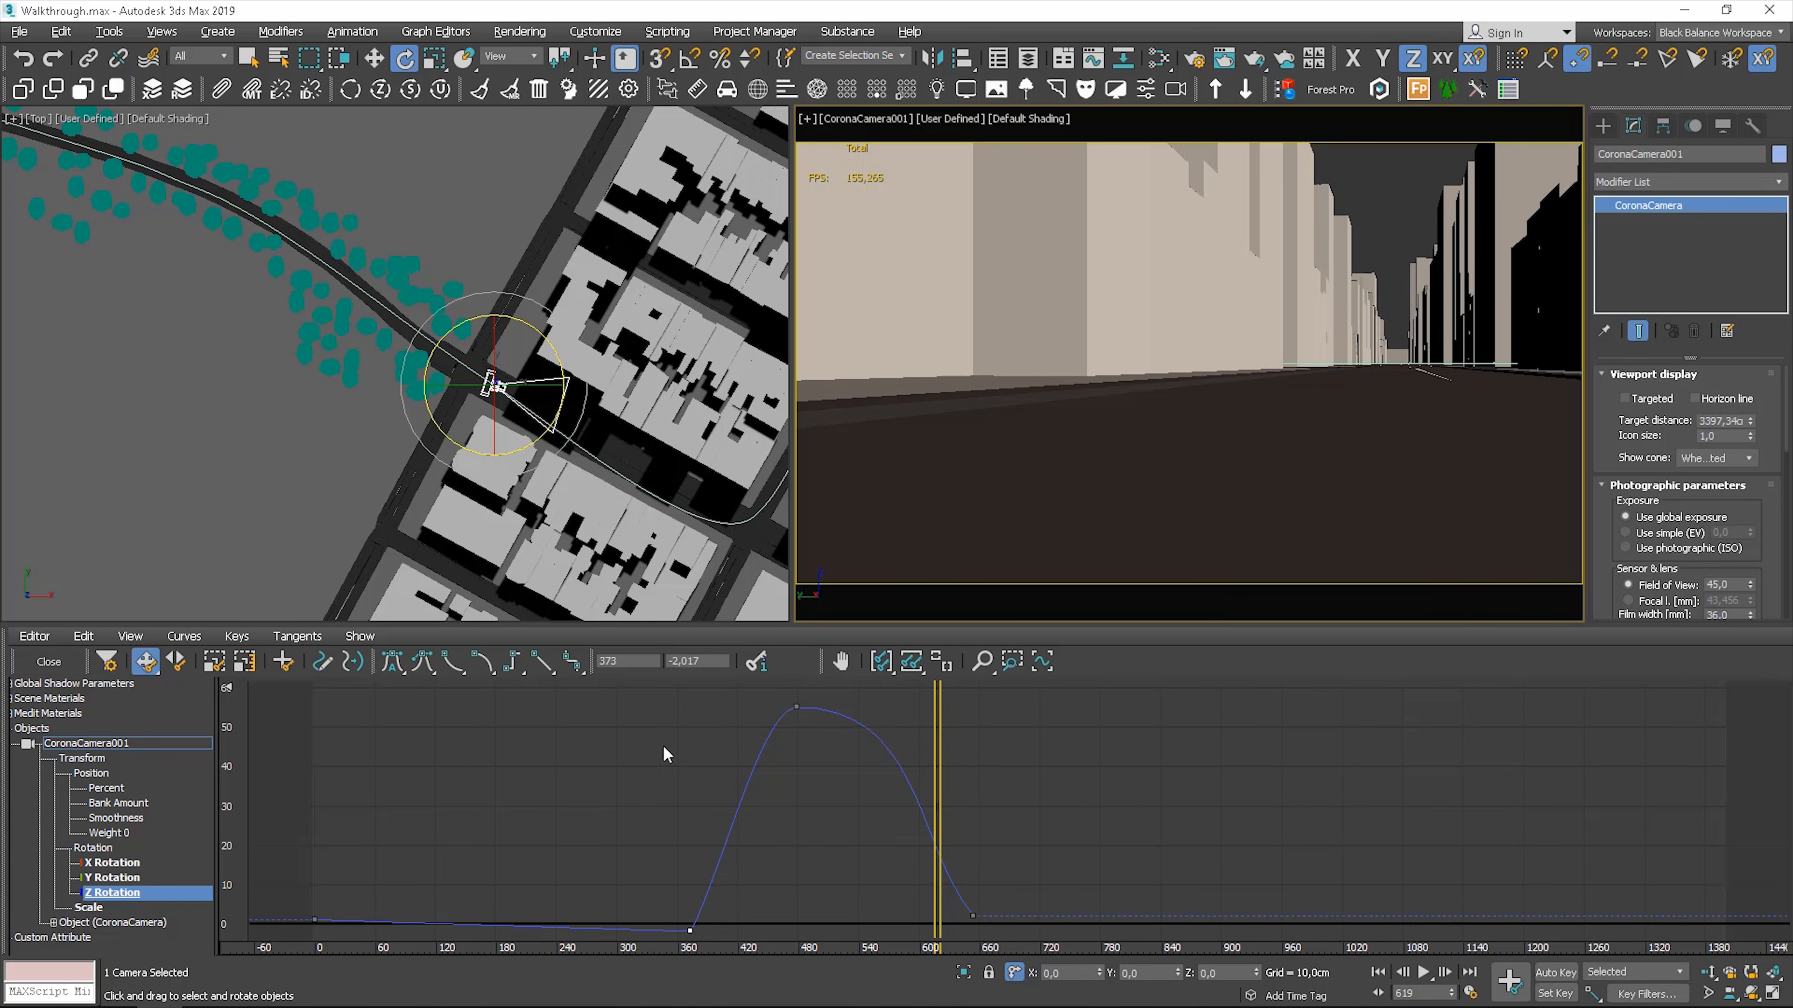
- Give the Z Rotation key at frame 373 Auto tangents and move it to about frame 300 with a value near 0
{"action": "left_click", "coordinate": [402, 669]}
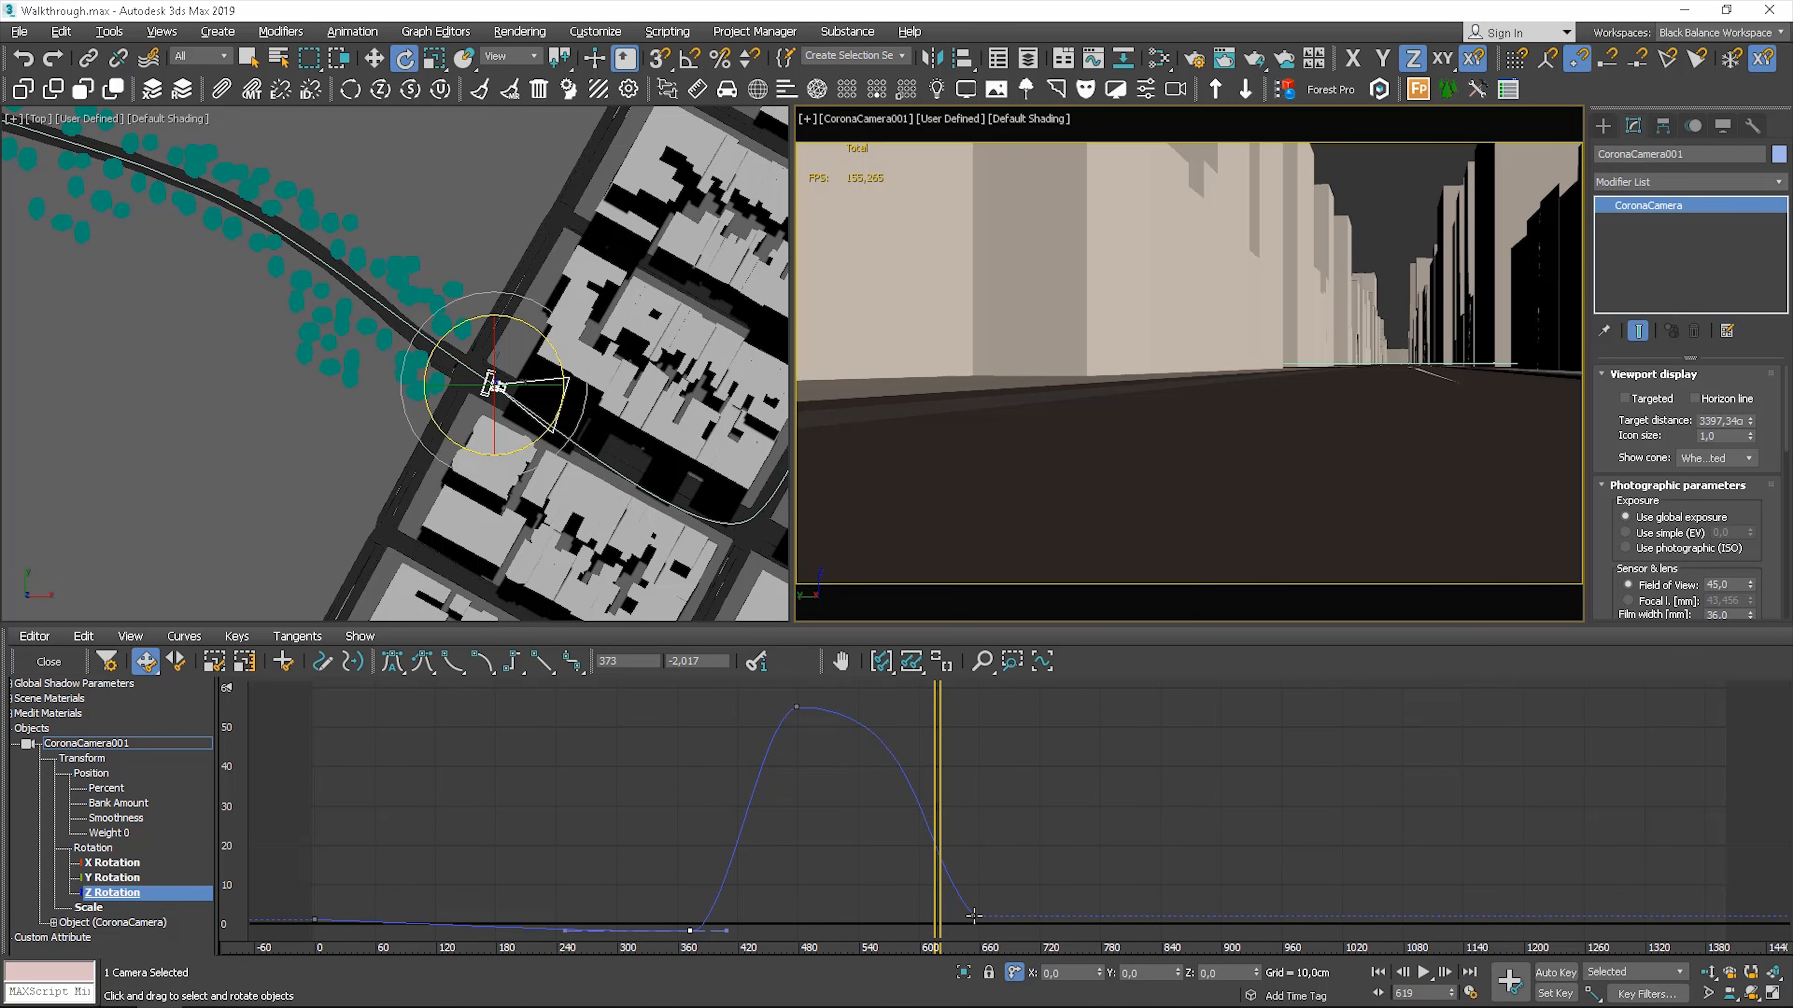
{"action": "left_click_drag", "start_coordinate": [689, 931], "coordinate": [667, 925]}
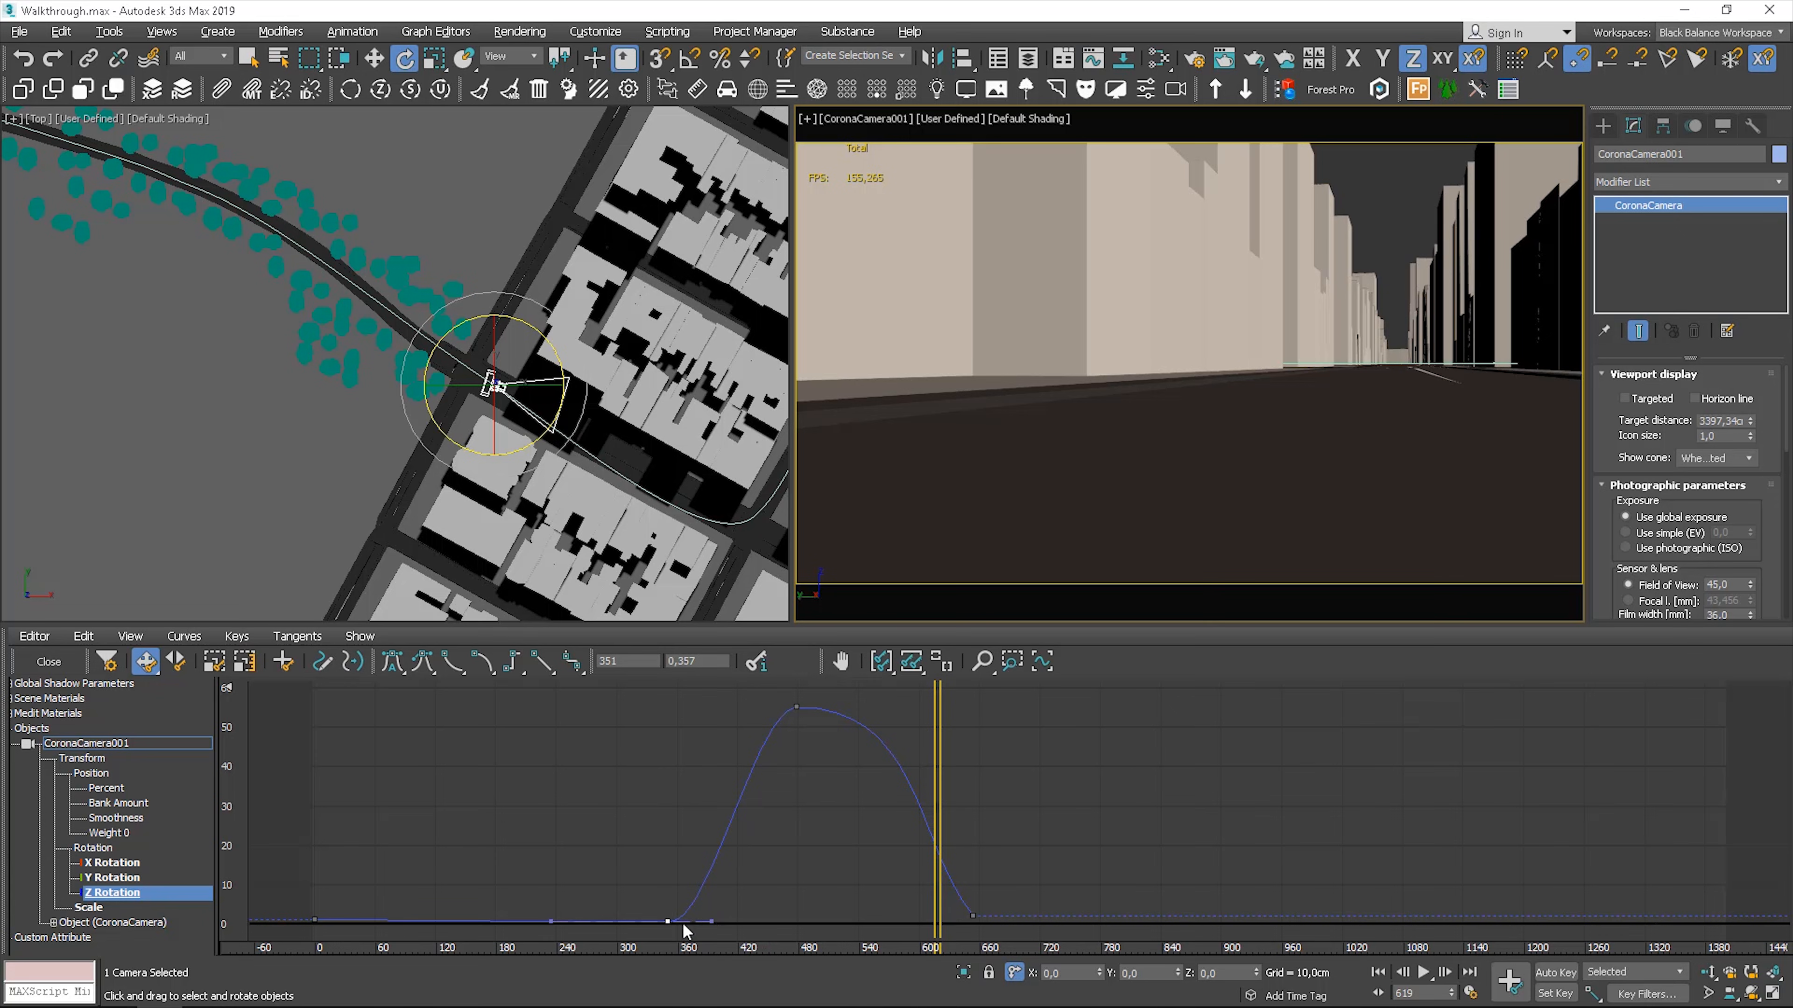
{"action": "left_click_drag", "start_coordinate": [655, 922], "coordinate": [617, 922]}
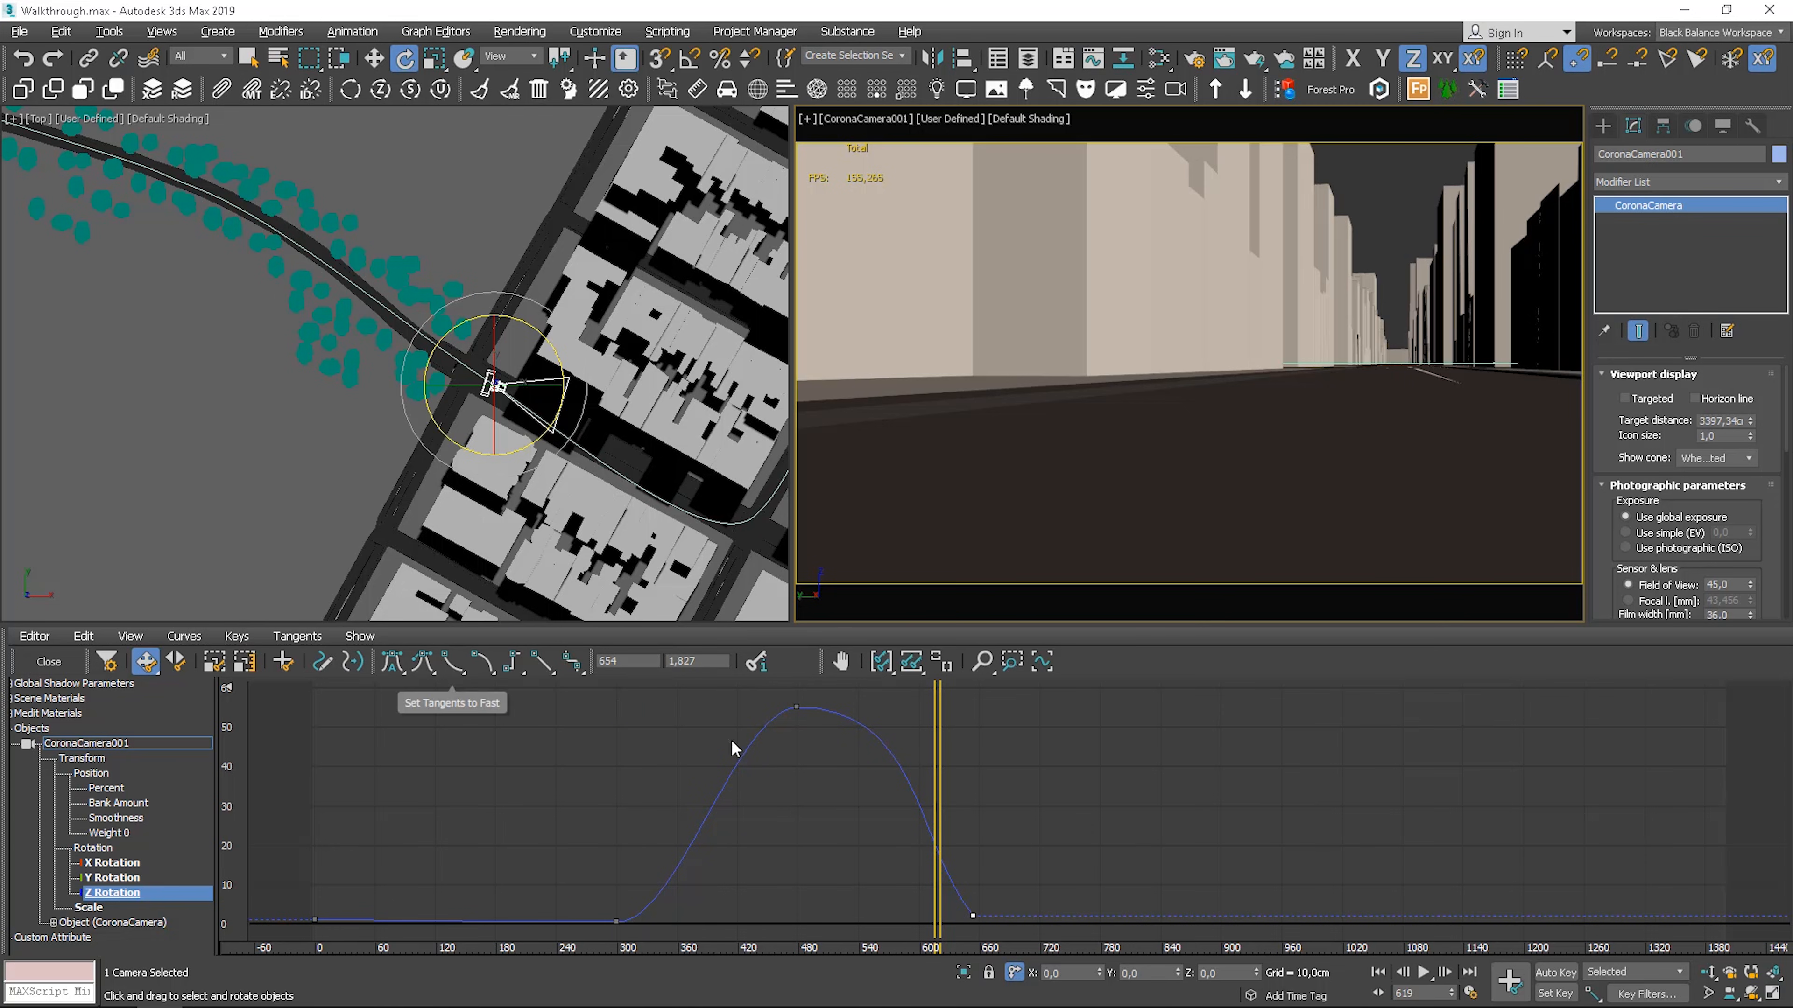
- Give the Z Rotation key at frame 654 Auto tangents and move it to frame 704
{"action": "left_click", "coordinate": [394, 665]}
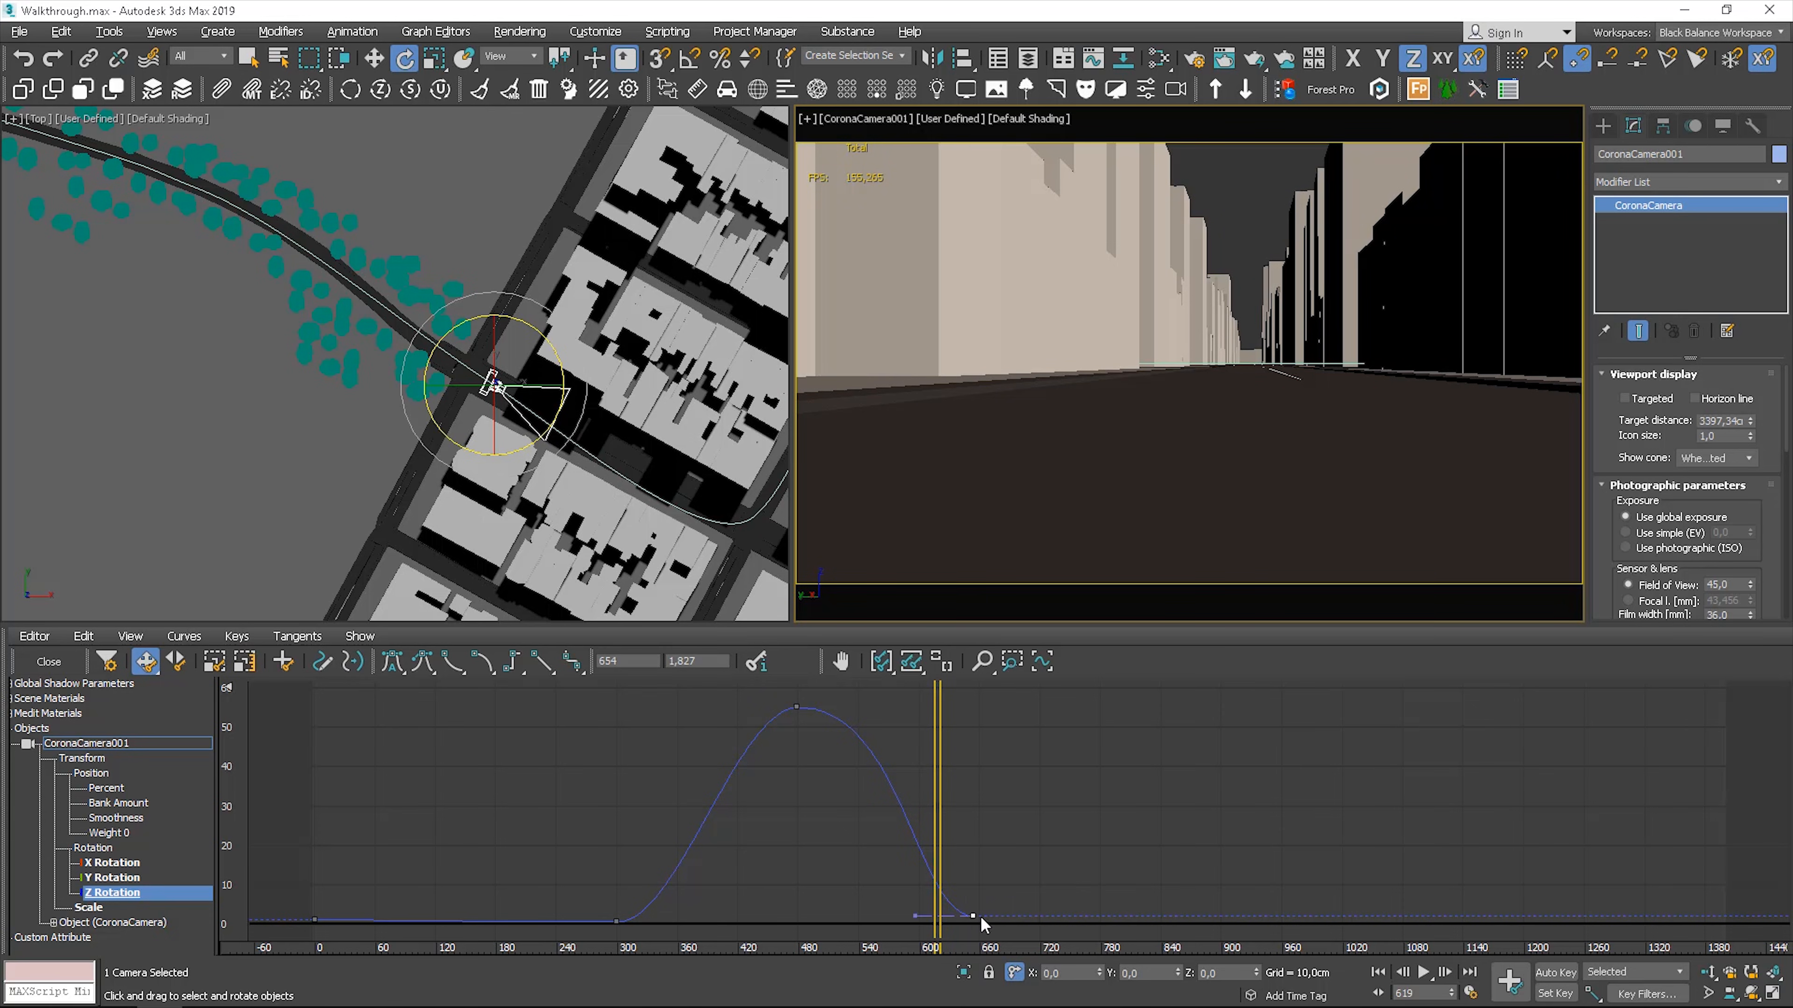
{"action": "left_click_drag", "start_coordinate": [984, 916], "coordinate": [1024, 916]}
{"action": "left_click", "coordinate": [621, 705]}
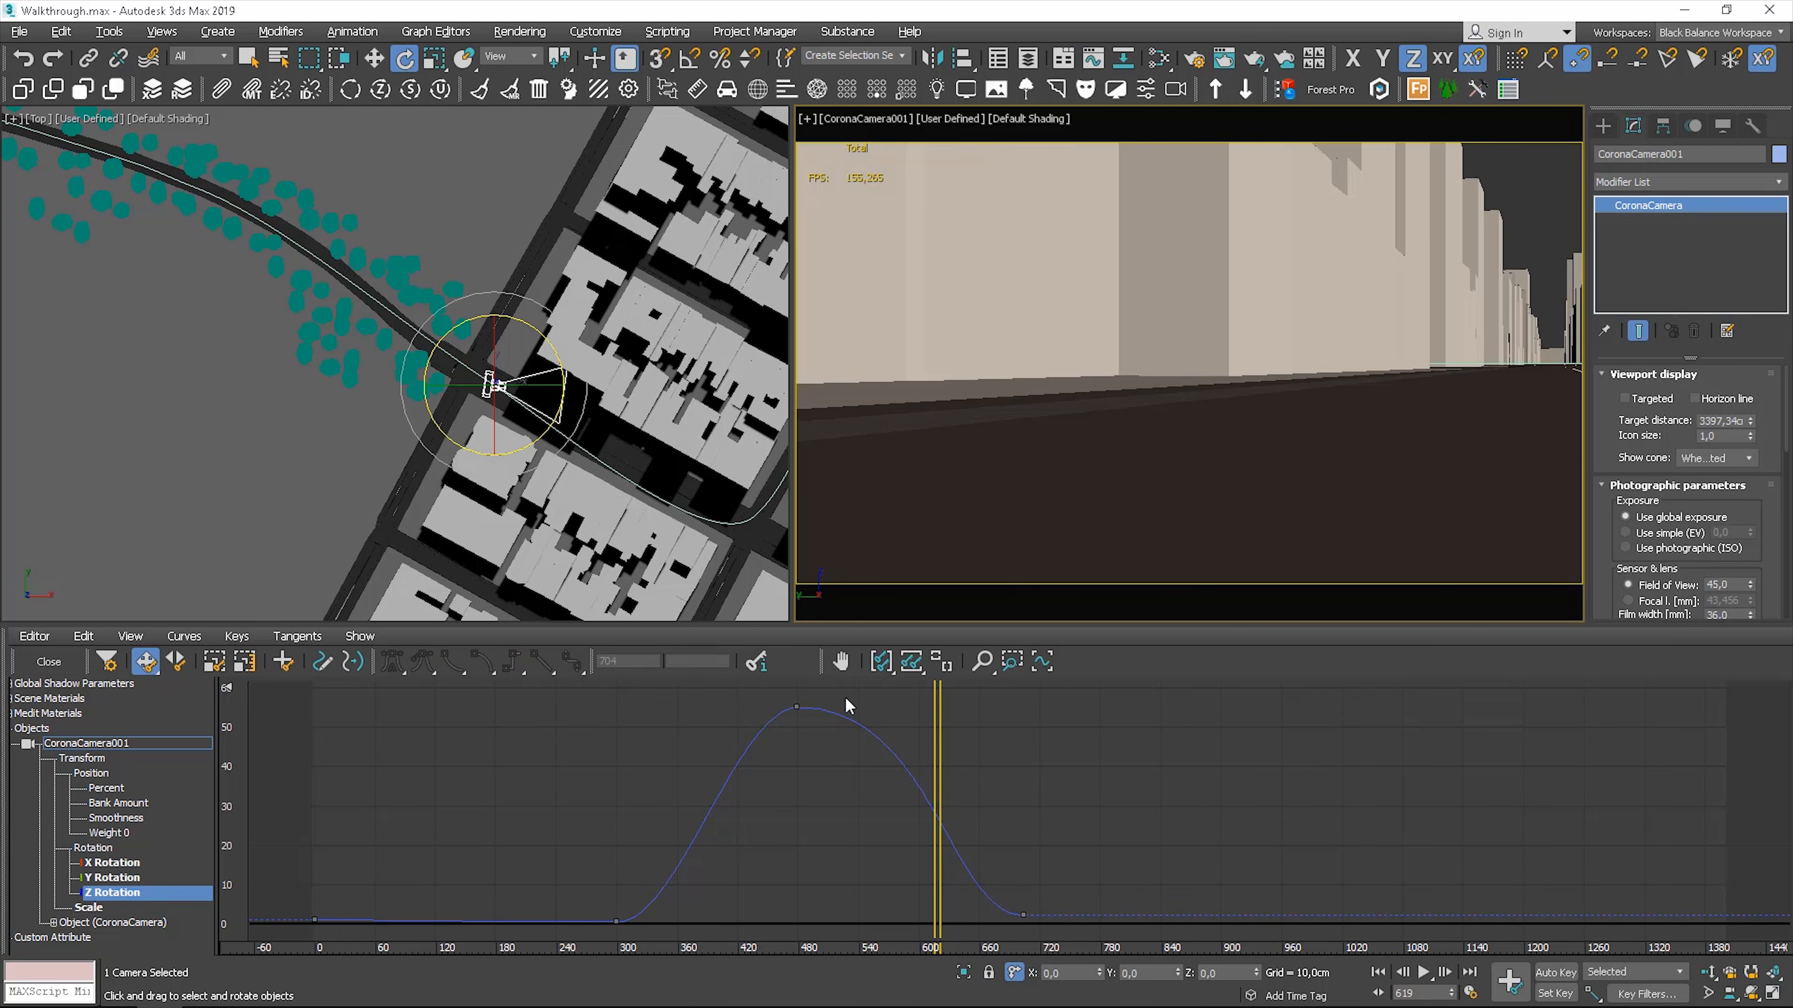
- Play the animation from frame 185 to about frame 789 to check the eased camera rotation
{"action": "left_click_drag", "start_coordinate": [938, 716], "coordinate": [501, 725]}
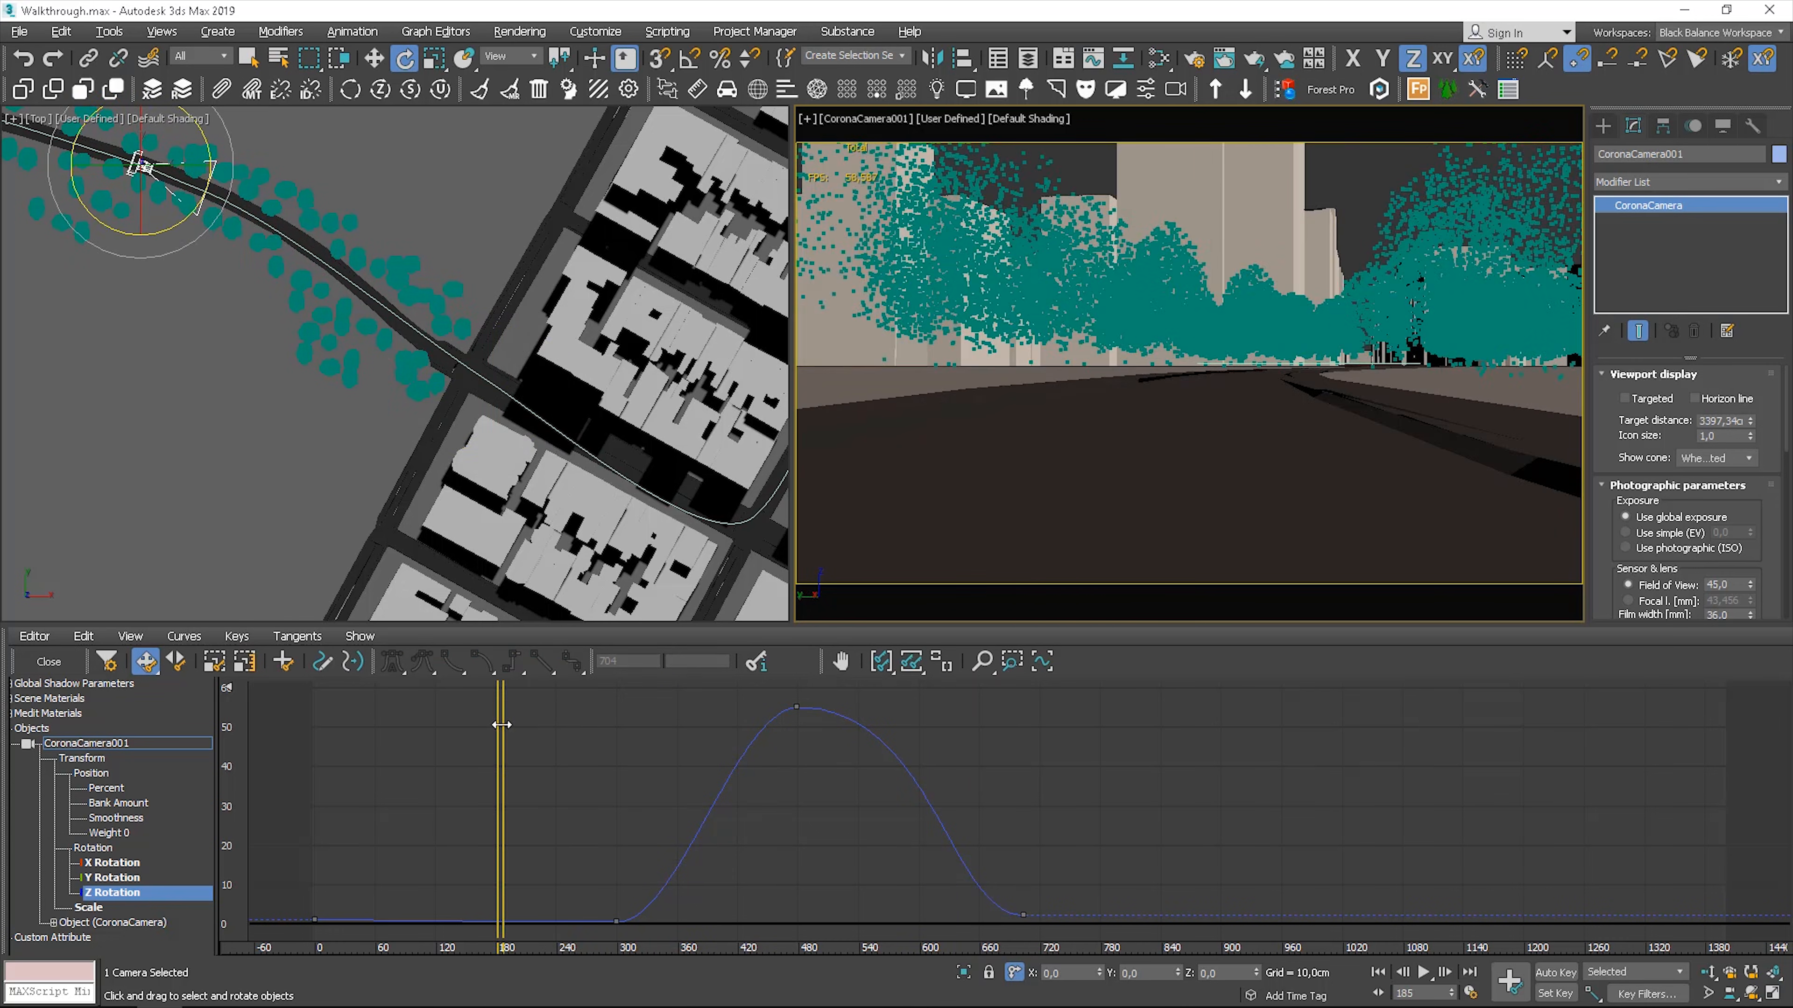
{"action": "left_click", "coordinate": [1421, 973]}
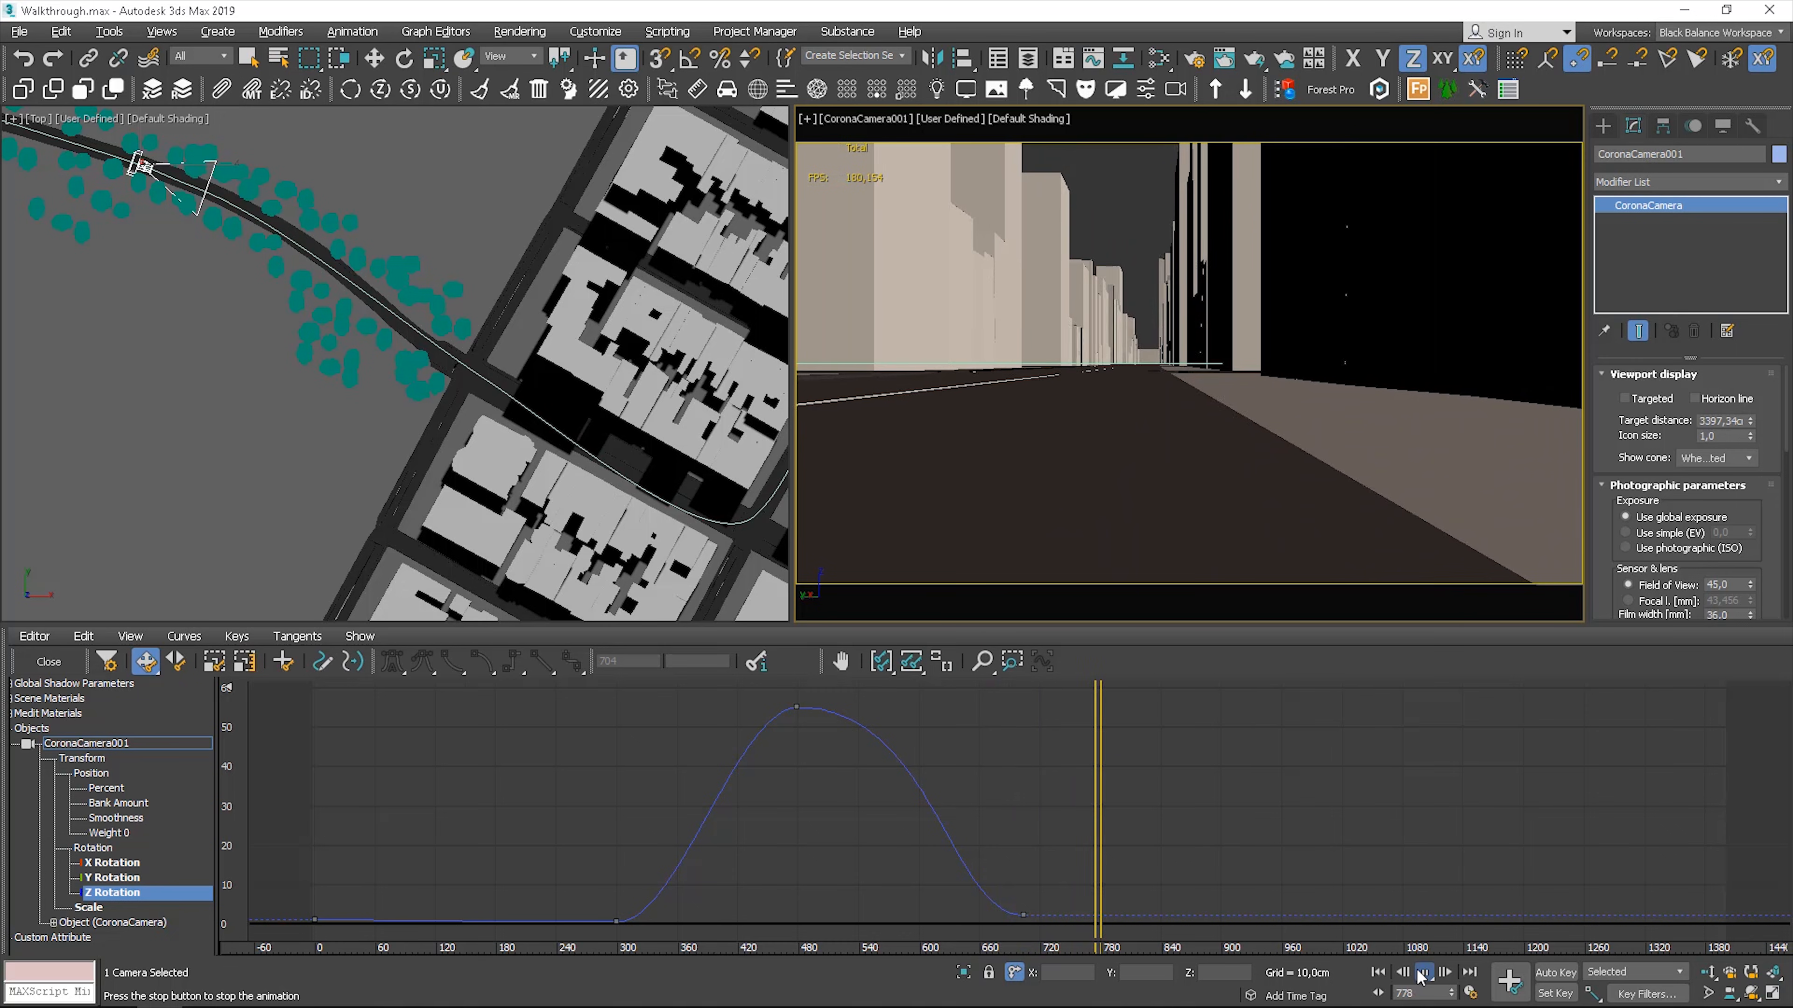
{"action": "left_click", "coordinate": [1422, 975]}
{"action": "key", "text": "e"}
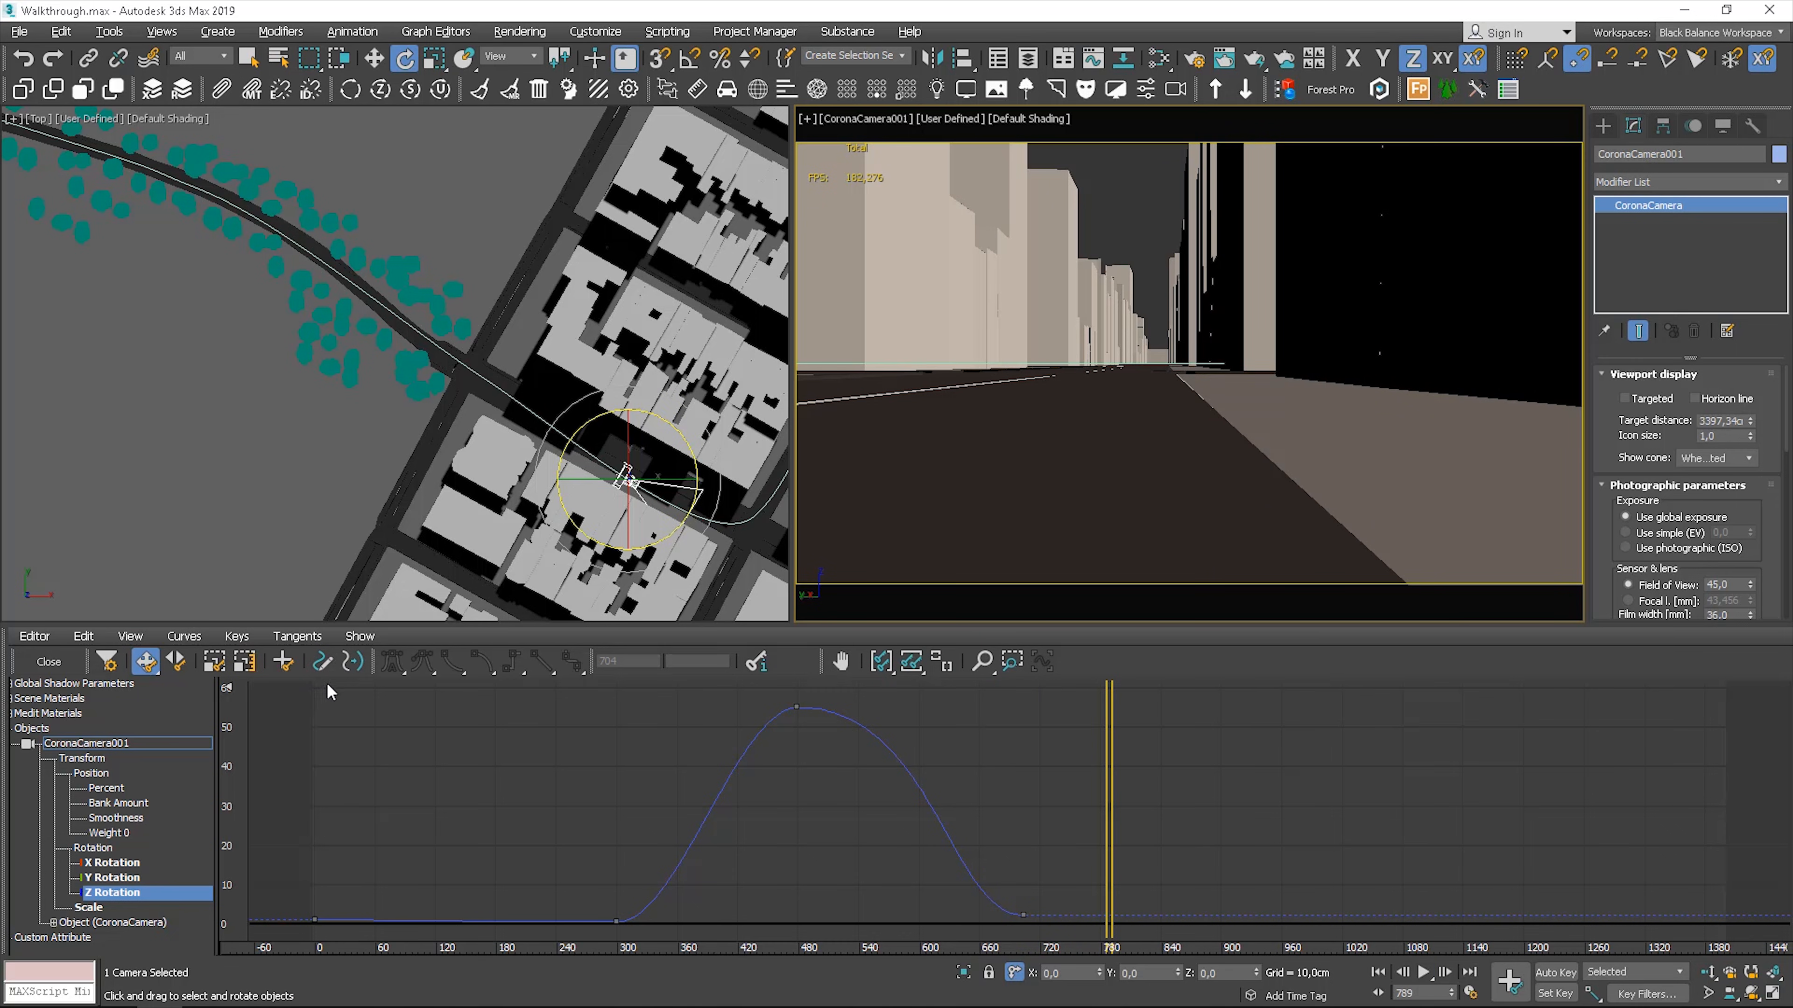
- Play the animation from frame 0 to about frame 148 to check the start of the camera move
{"action": "left_click_drag", "start_coordinate": [1114, 762], "coordinate": [286, 811]}
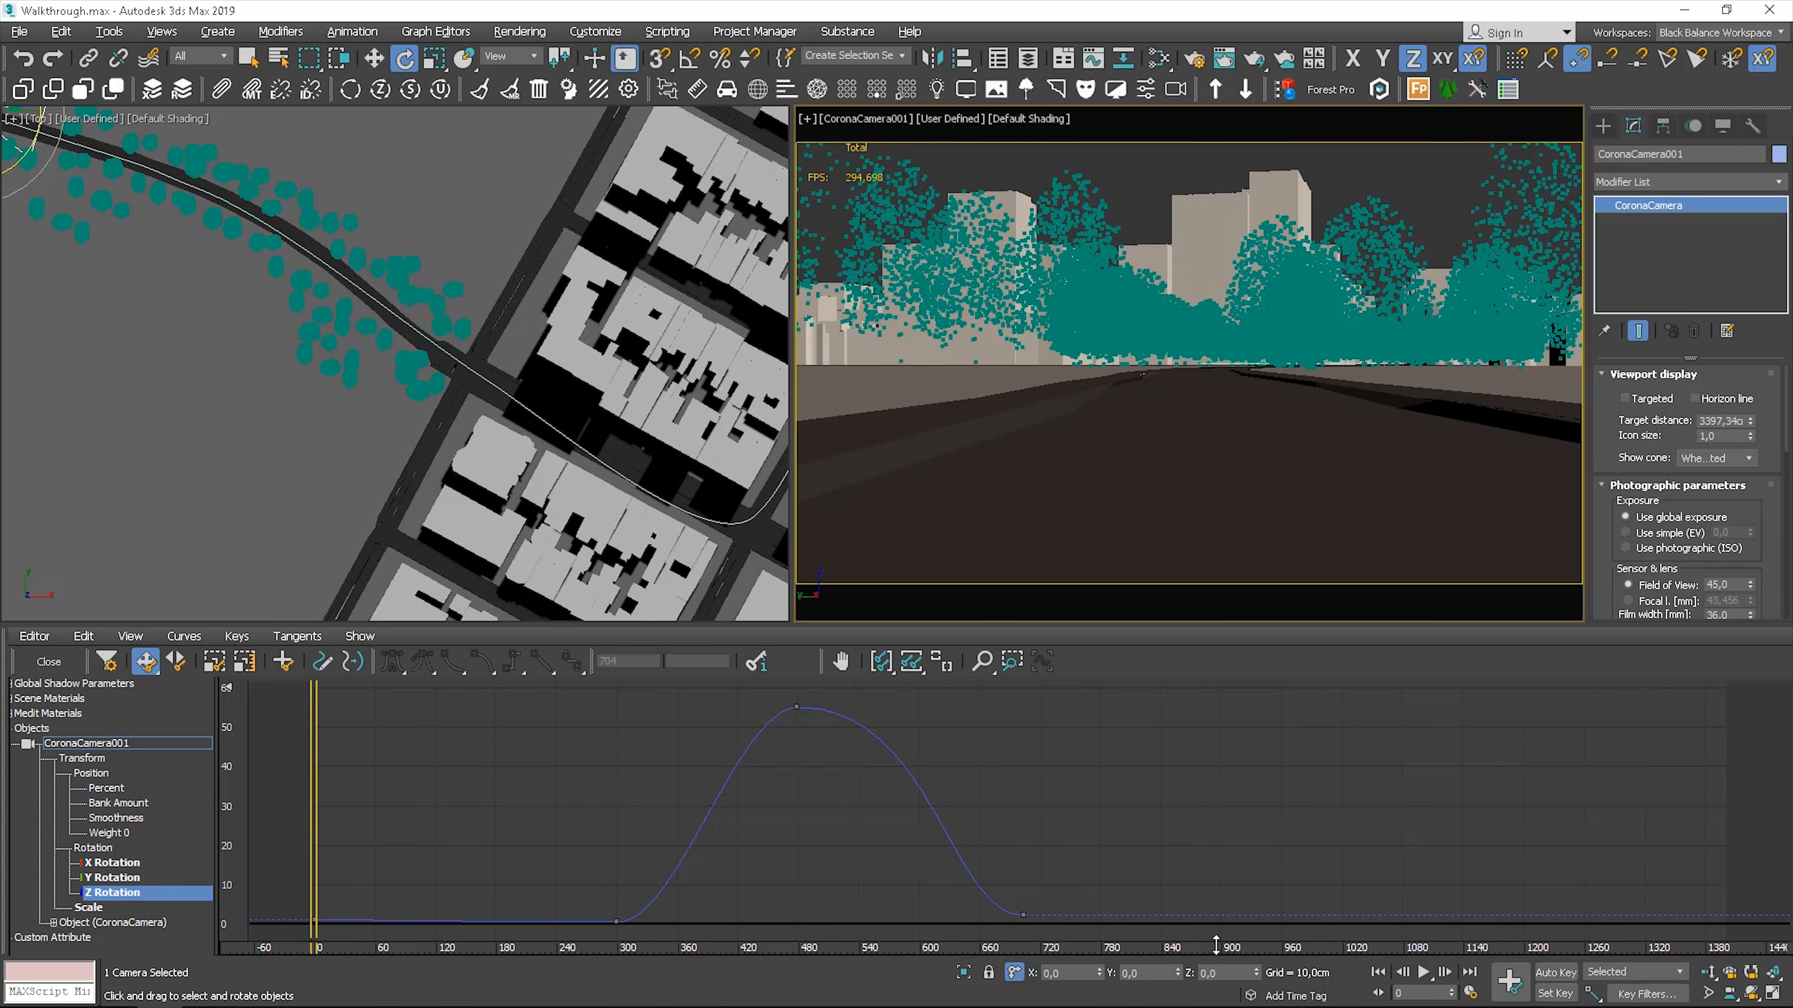
{"action": "left_click", "coordinate": [1424, 974]}
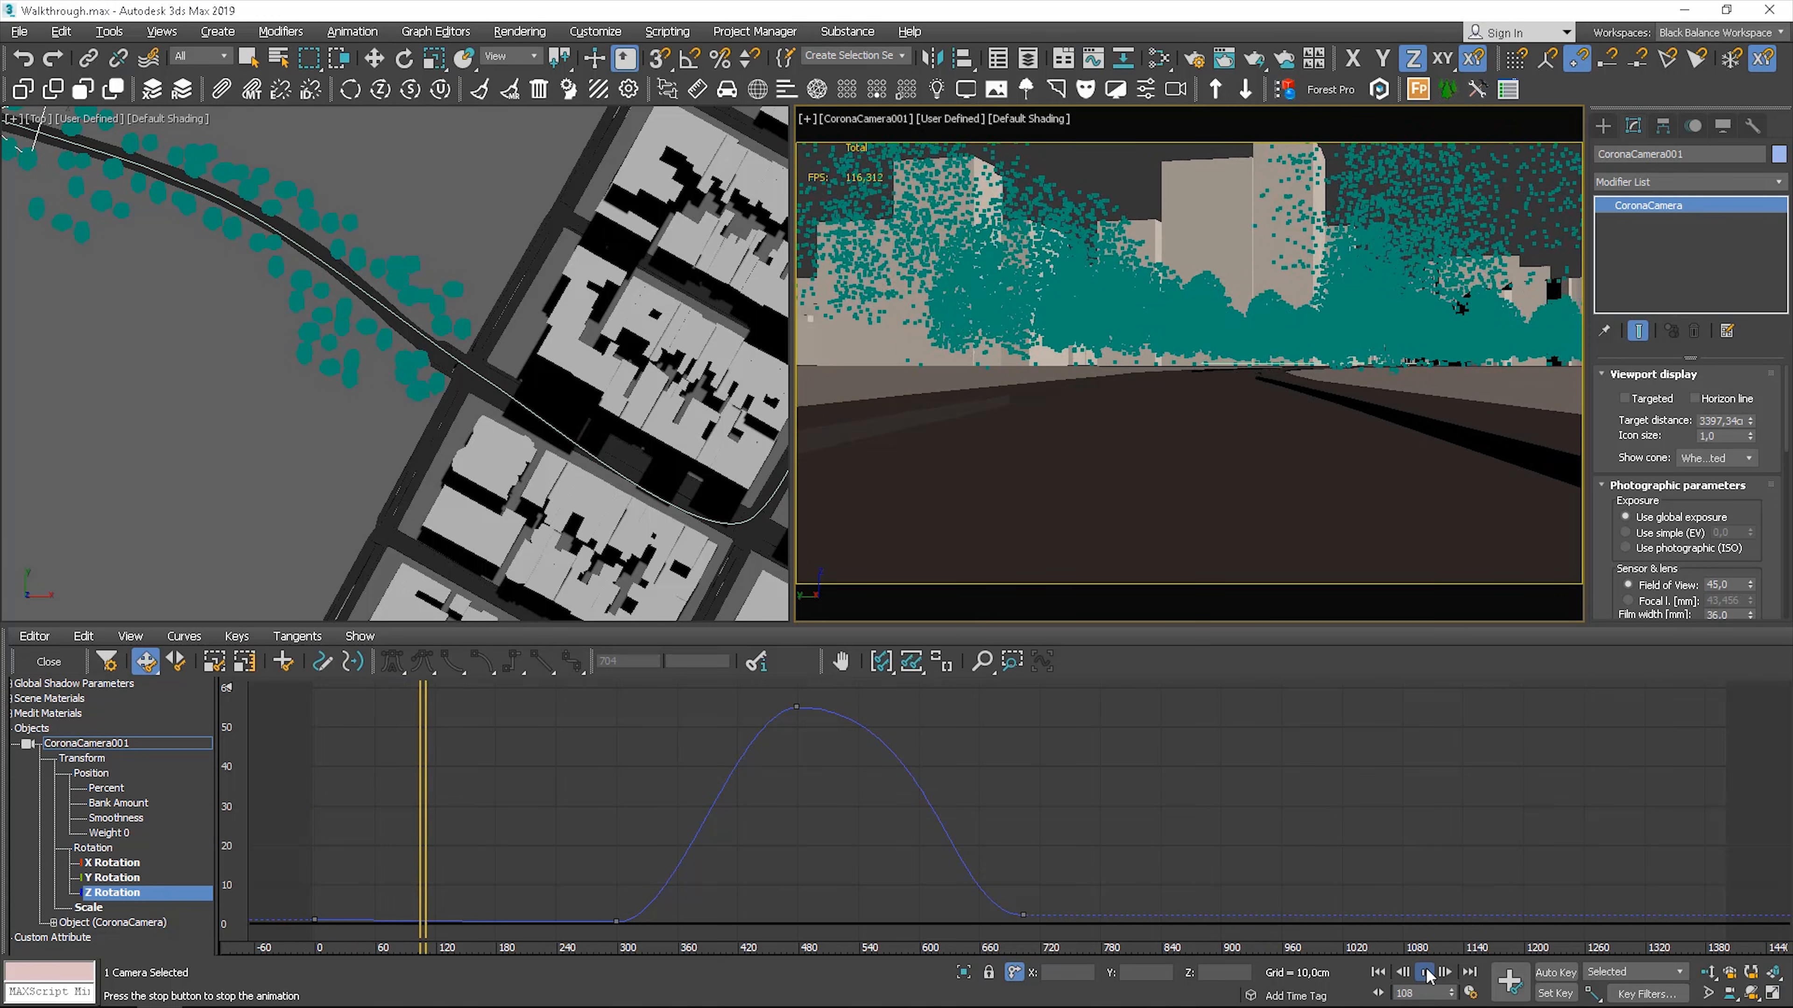
{"action": "left_click", "coordinate": [1425, 974]}
{"action": "key", "text": "e"}
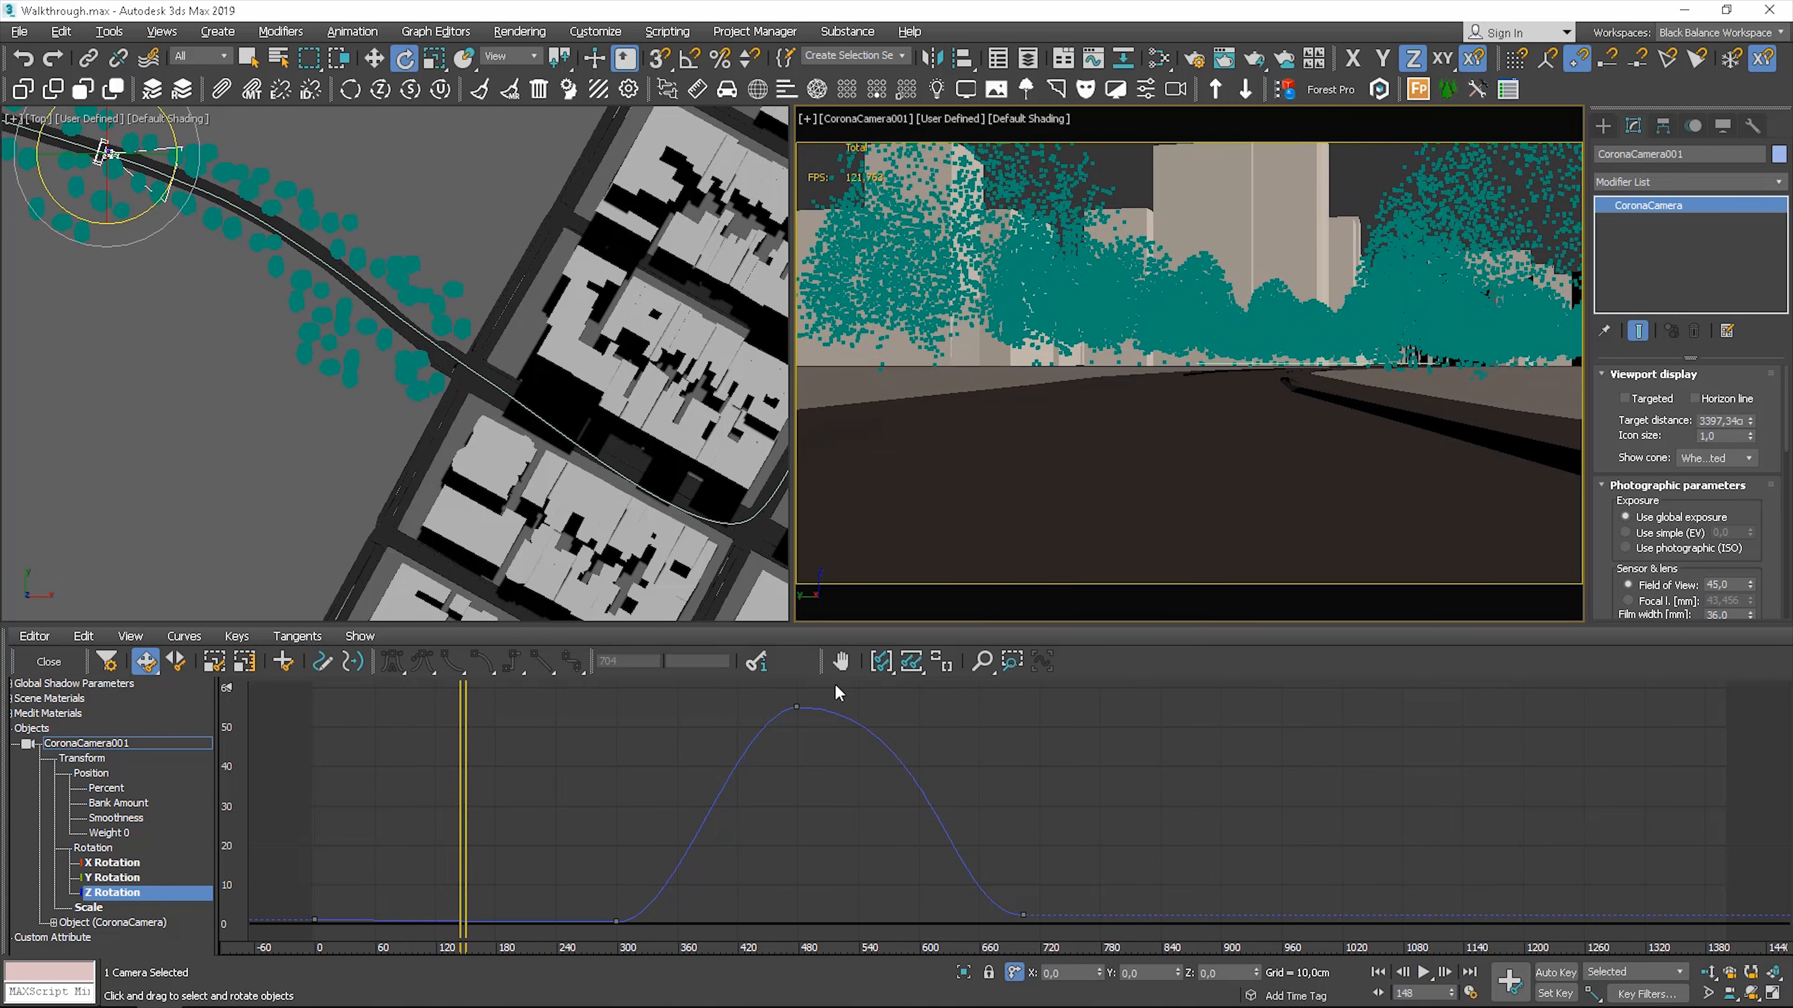
- Lower the Z Rotation peak key at frame 480 to about 38.8 and play frames 279 to about 711 to check the turn
{"action": "left_click", "coordinate": [795, 707]}
{"action": "left_click_drag", "start_coordinate": [794, 723], "coordinate": [797, 770]}
{"action": "left_click_drag", "start_coordinate": [463, 768], "coordinate": [593, 773]}
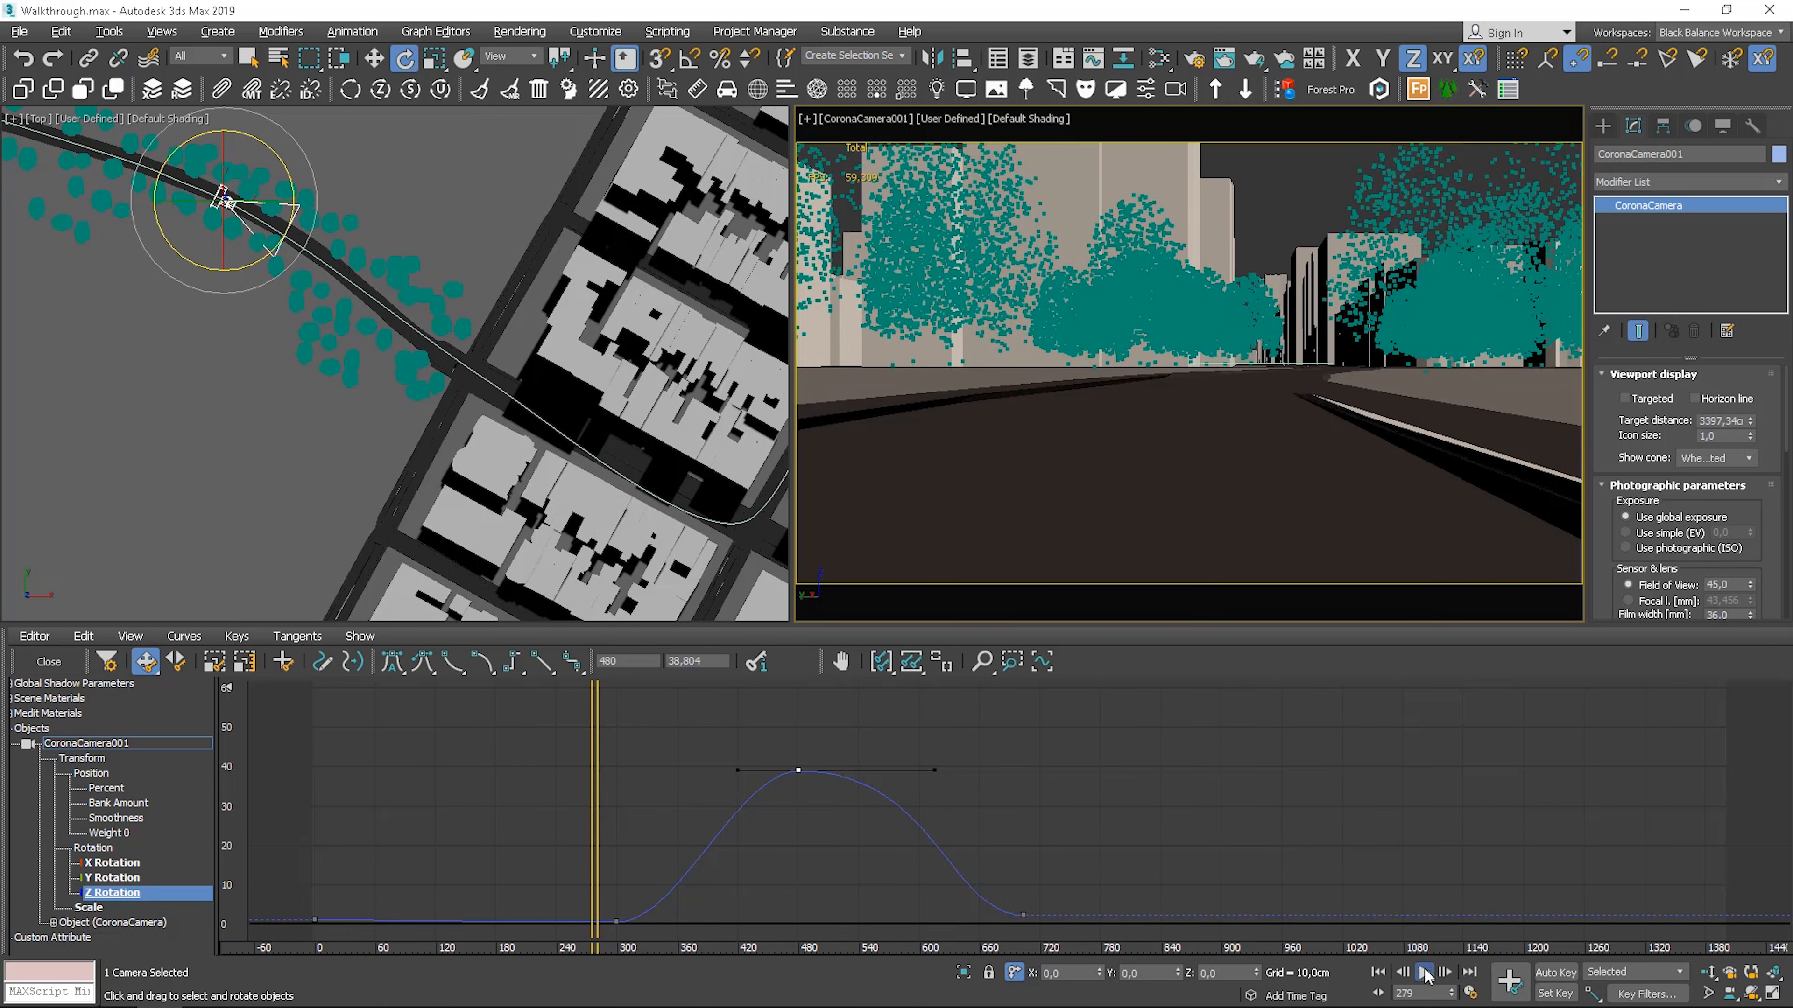
{"action": "left_click", "coordinate": [1424, 976]}
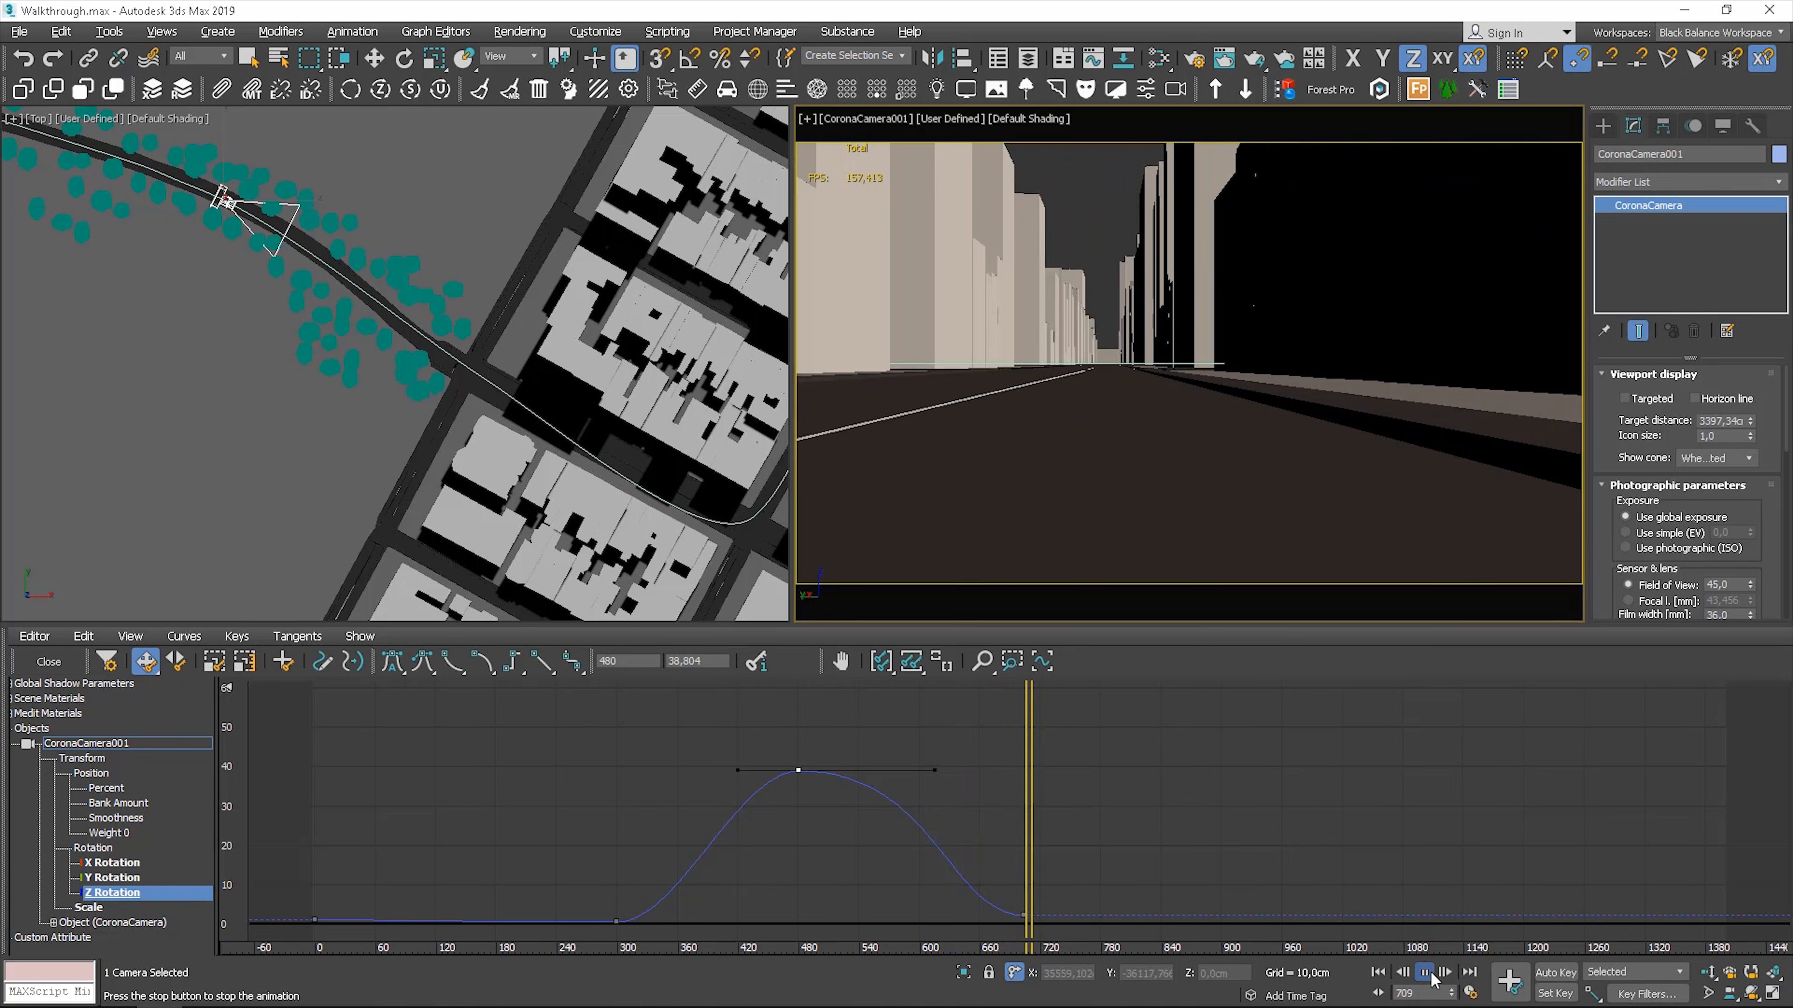
{"action": "left_click", "coordinate": [1425, 974]}
{"action": "key", "text": "e"}
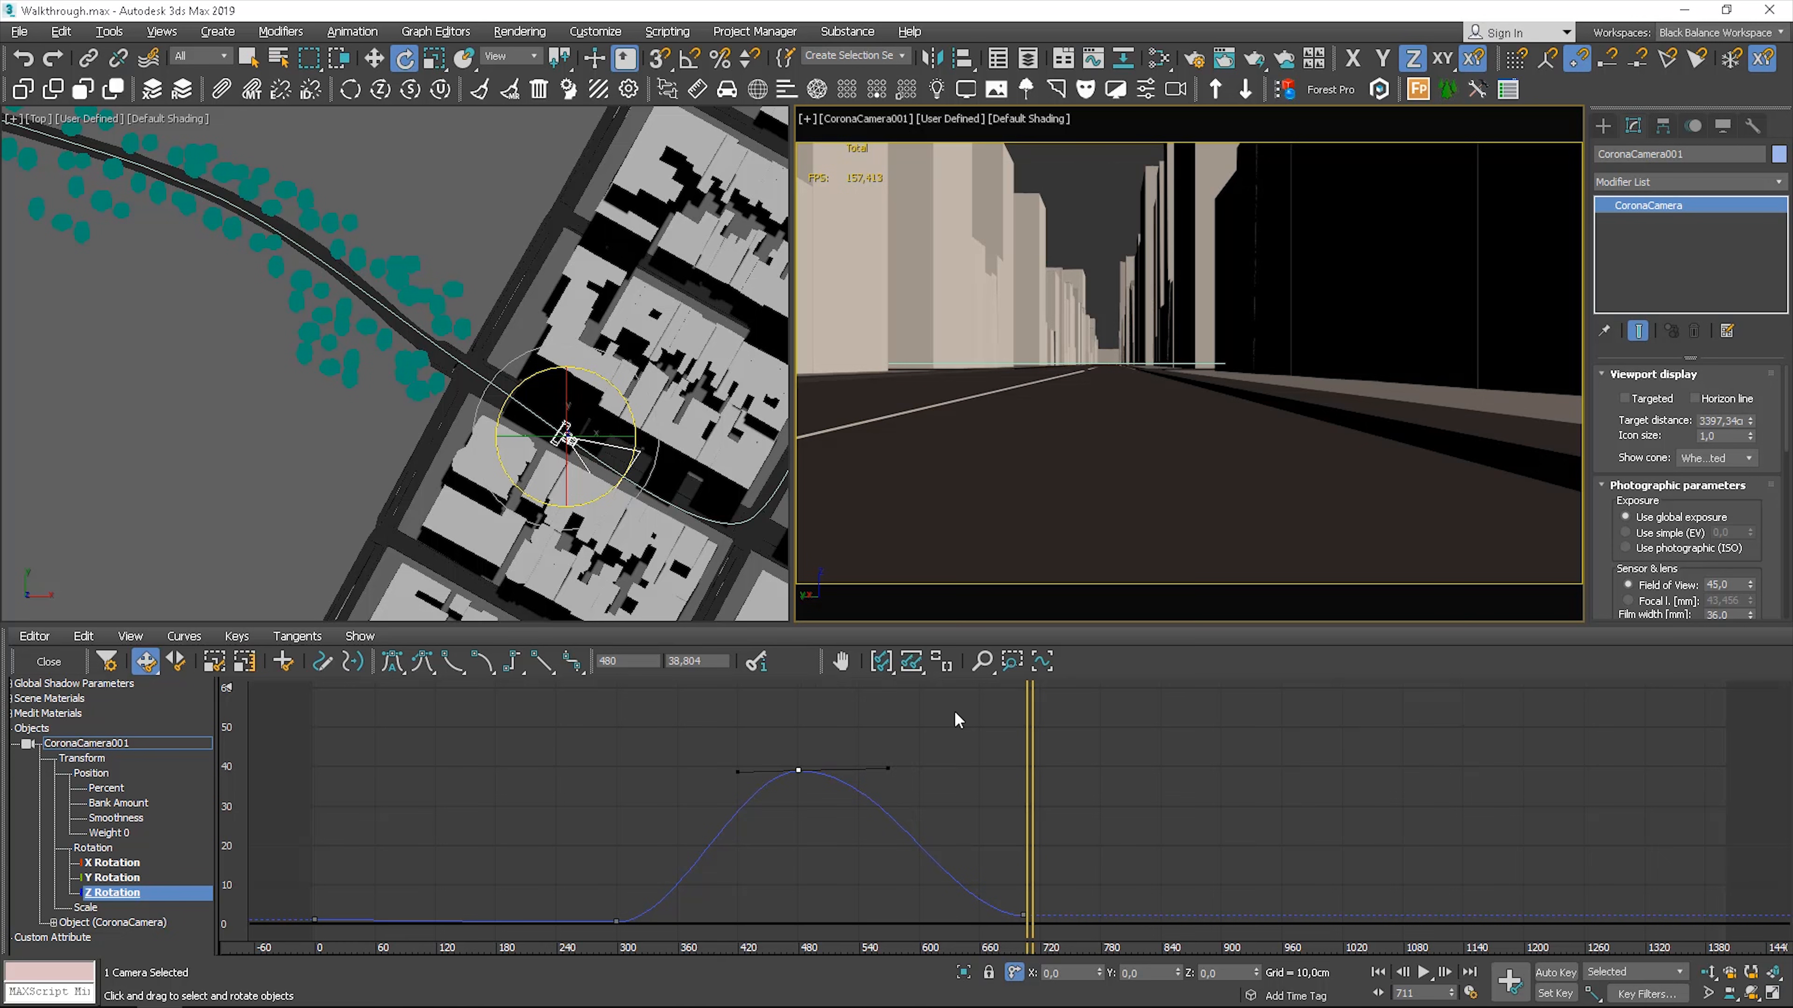
- Play the animation from just before the Z Rotation peak to frame 741 to check the camera's turn back
{"action": "left_click_drag", "start_coordinate": [1031, 733], "coordinate": [782, 722]}
{"action": "left_click", "coordinate": [1428, 974]}
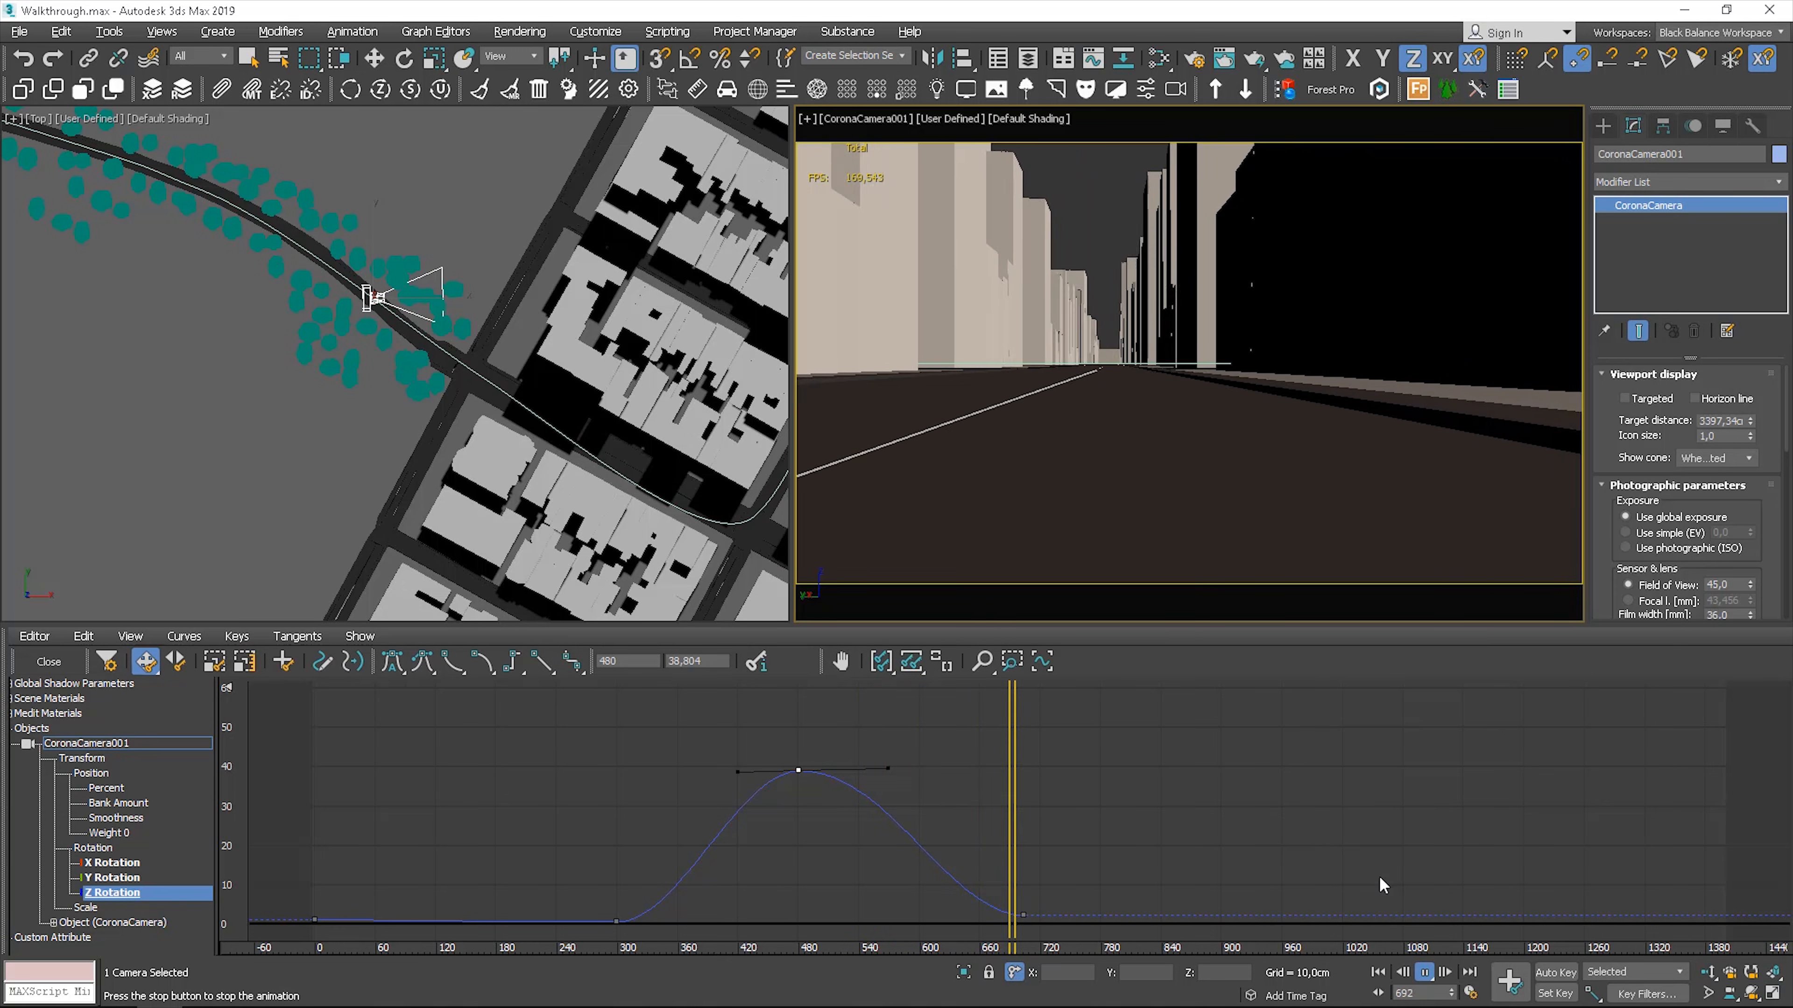
{"action": "left_click", "coordinate": [1425, 980]}
{"action": "key", "text": "e"}
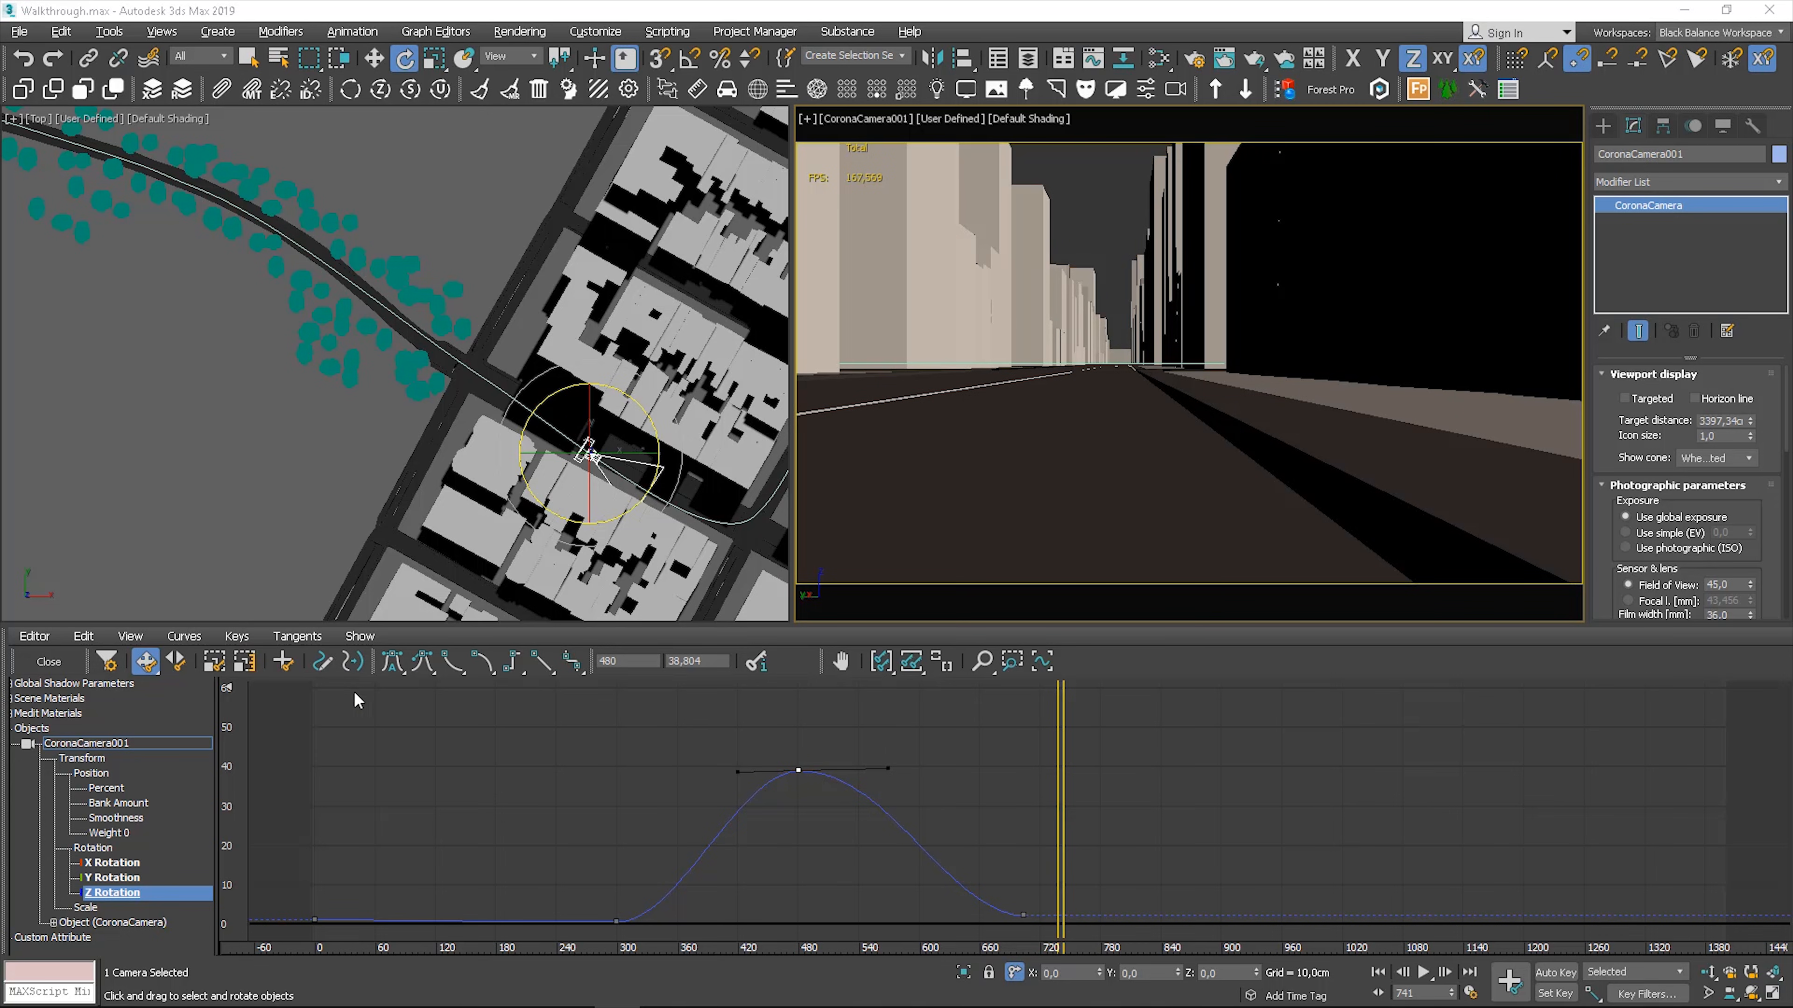
- Add a Z Rotation key after the peak, place it at frame 605 with a value of about 39.1, and move the end key to frame 751
{"action": "left_click", "coordinate": [285, 662]}
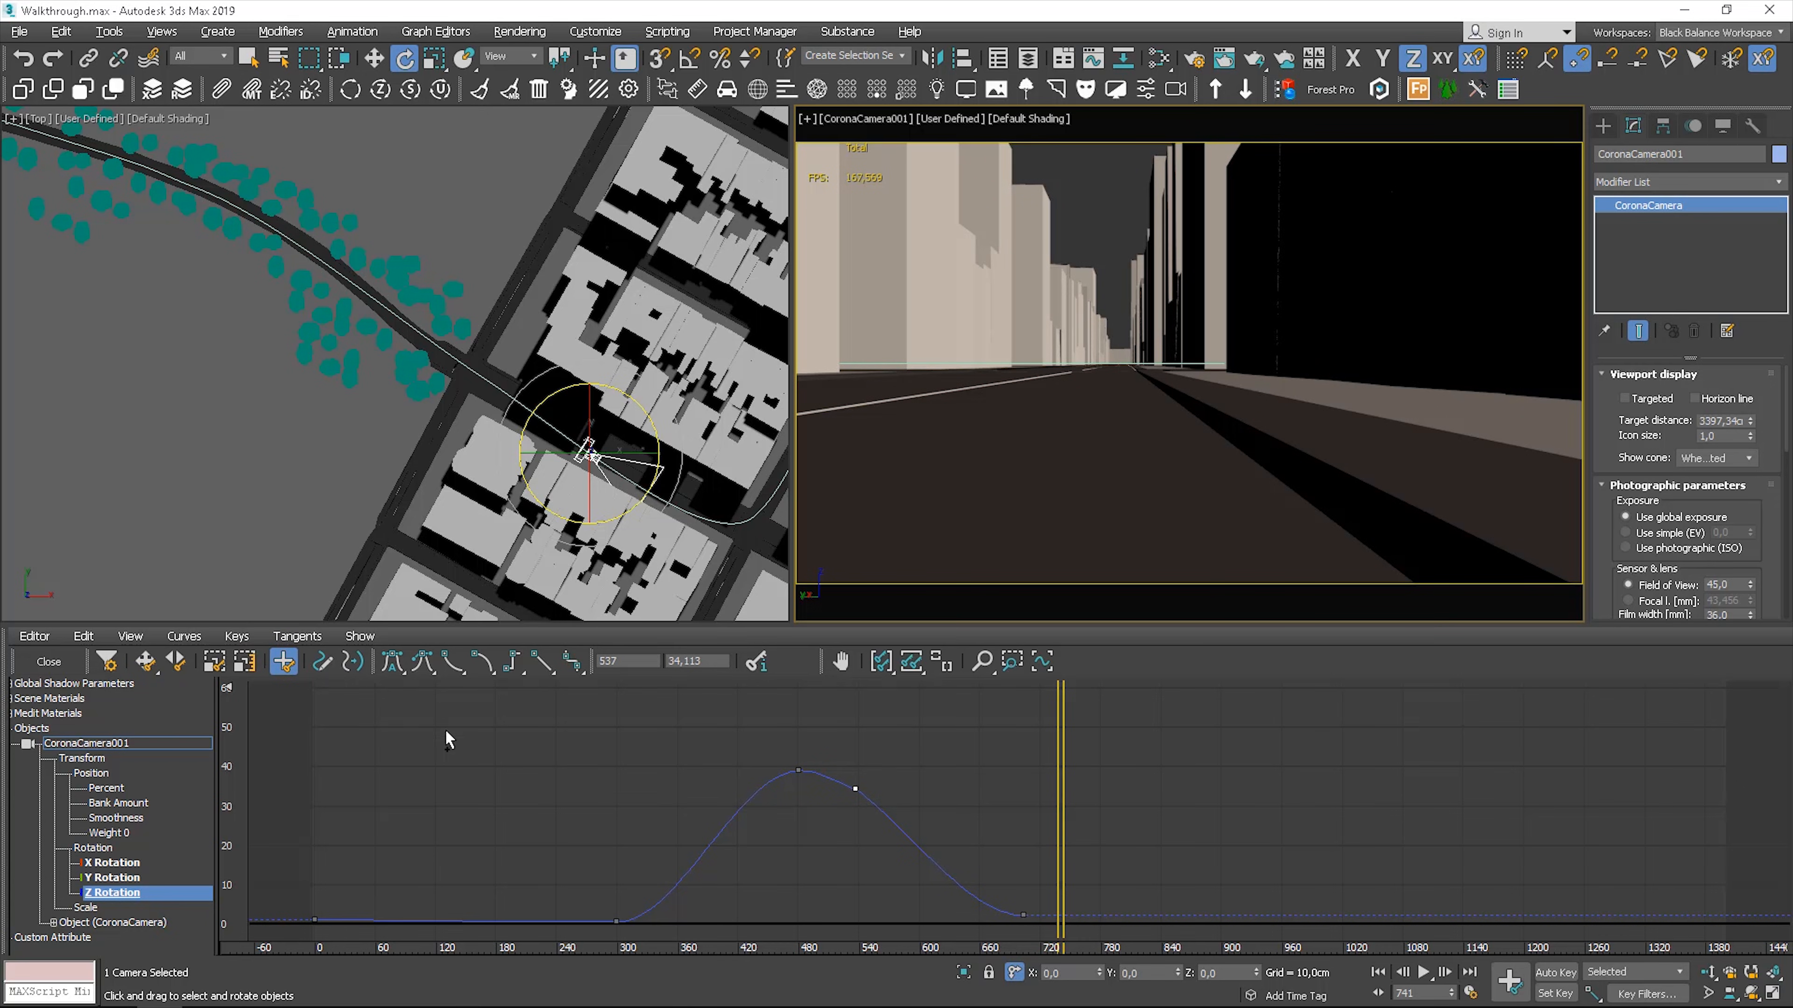
{"action": "left_click", "coordinate": [144, 662]}
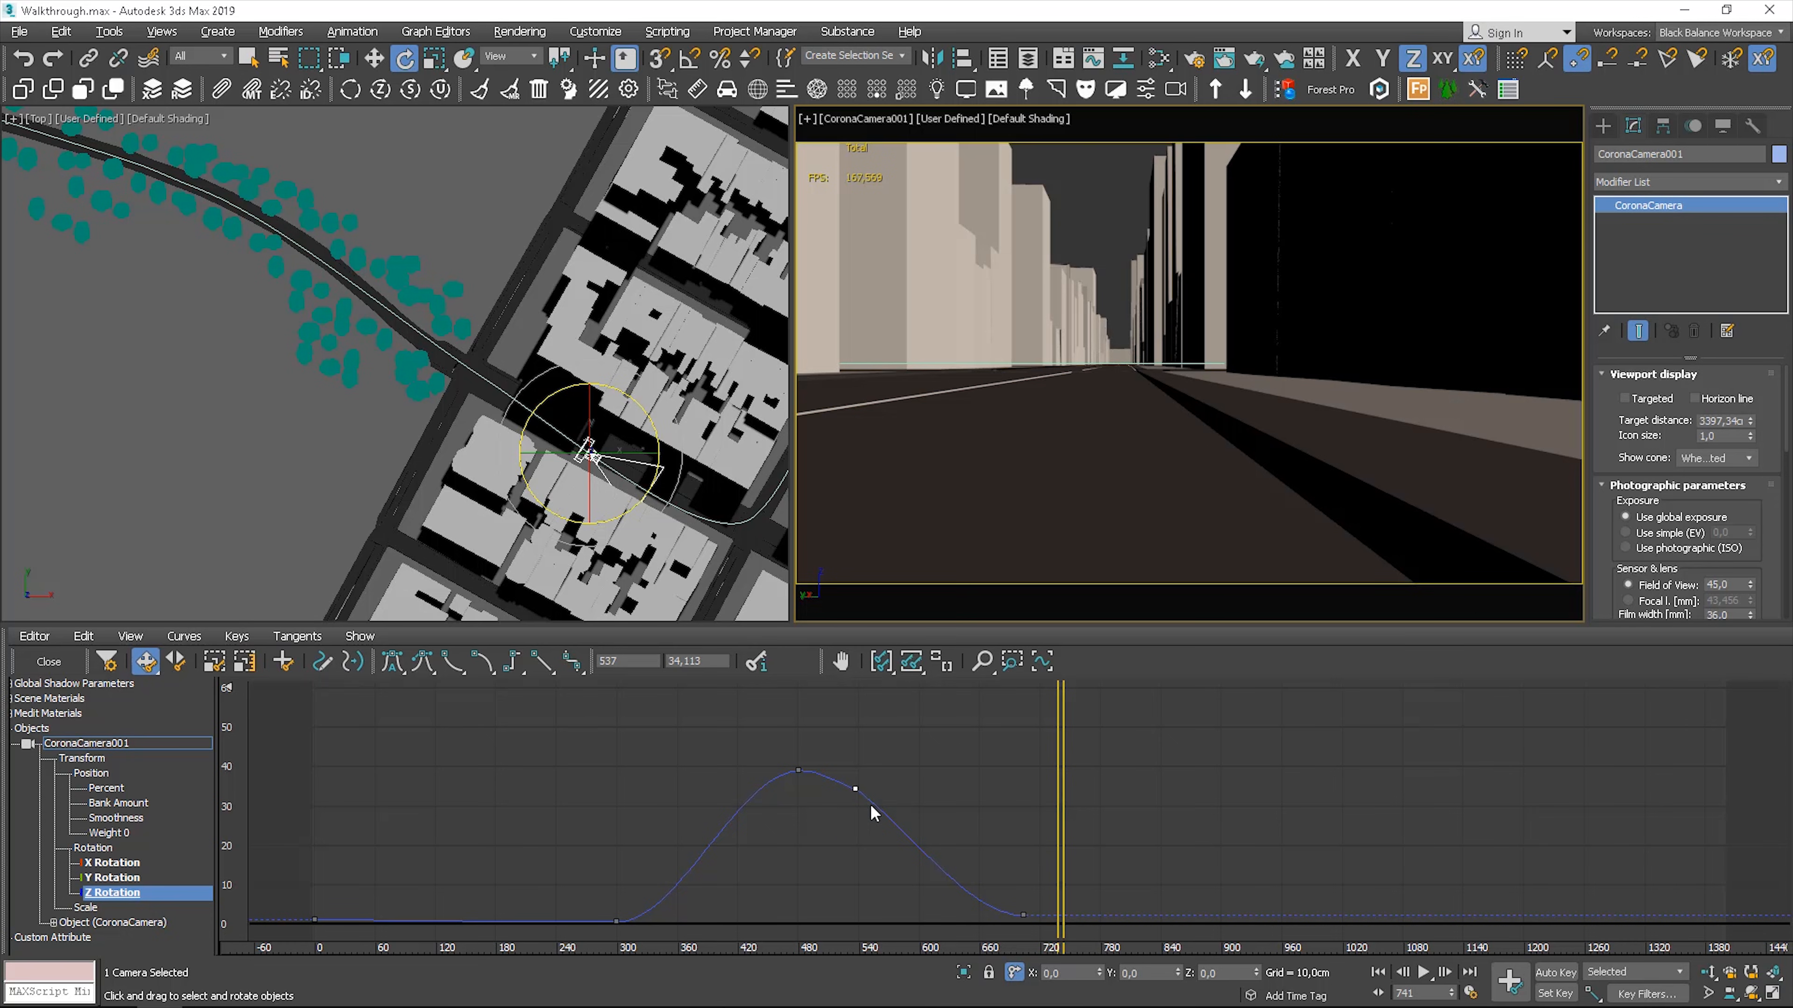
{"action": "left_click_drag", "start_coordinate": [856, 789], "coordinate": [922, 768]}
{"action": "left_click_drag", "start_coordinate": [1049, 914], "coordinate": [1067, 913]}
{"action": "left_click_drag", "start_coordinate": [968, 750], "coordinate": [912, 793]}
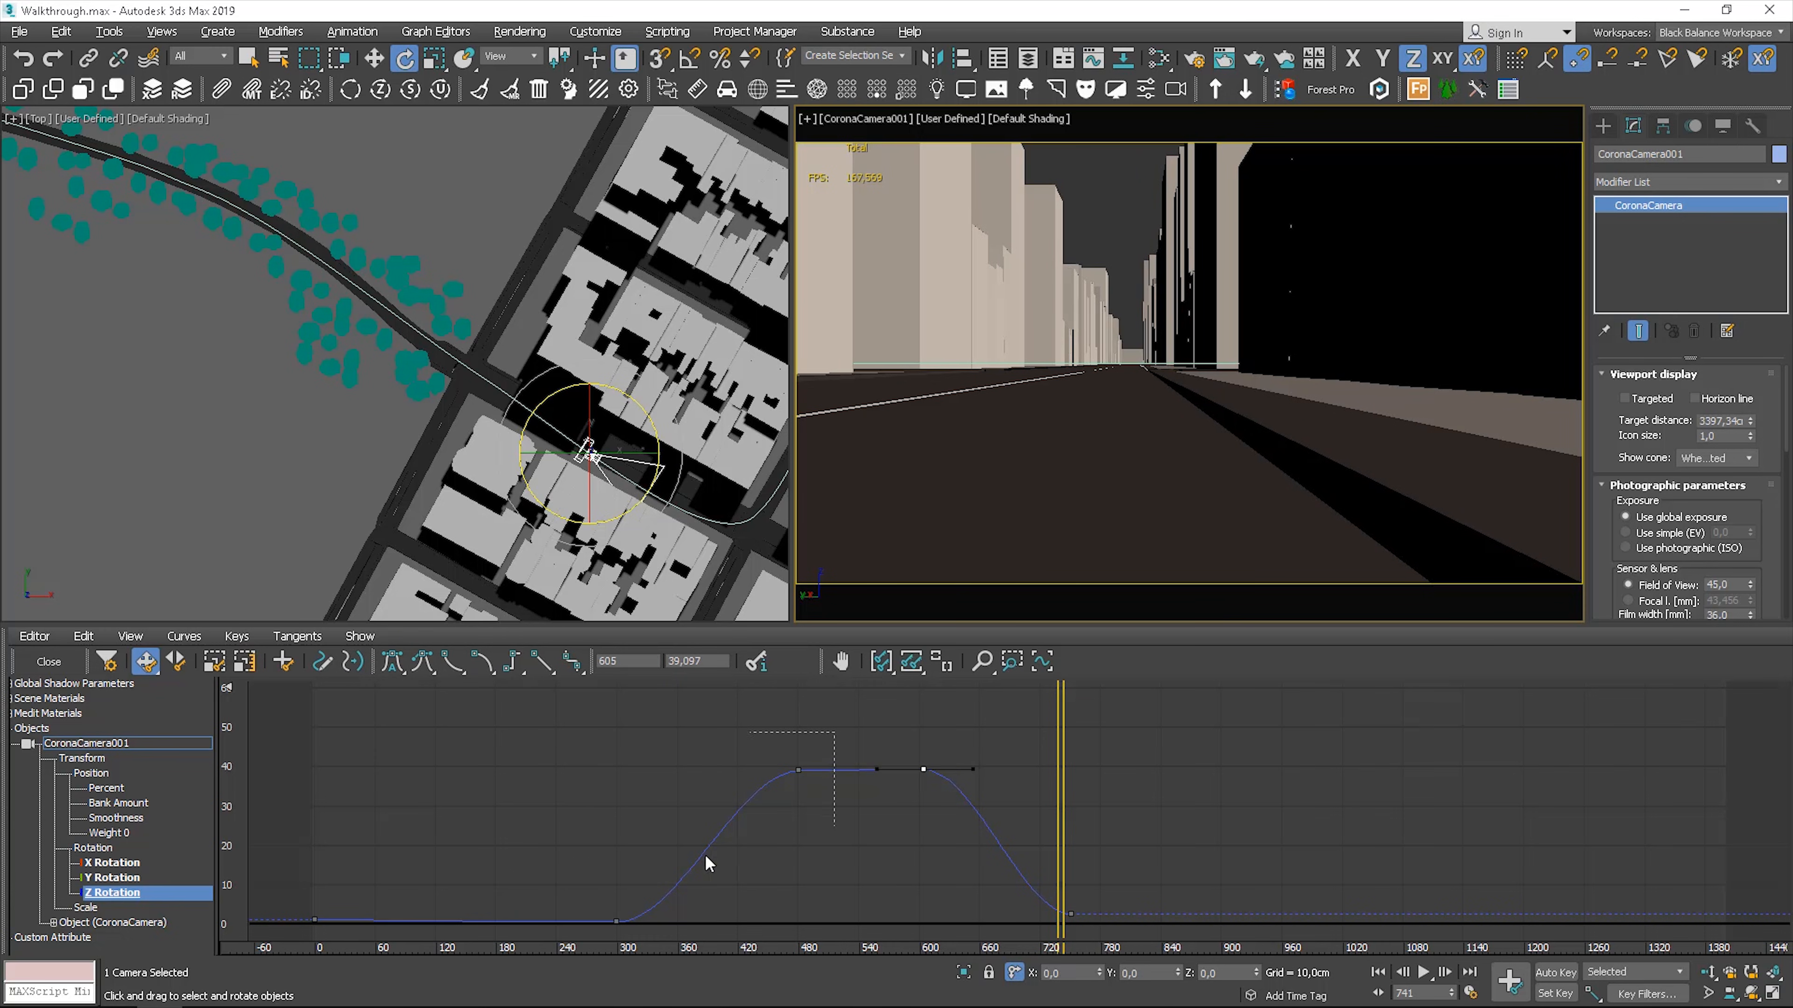
- Move the Z Rotation turn's start key to about frame 250, its first peak key to about frame 425 and its end key to frame 772
{"action": "left_click_drag", "start_coordinate": [570, 929], "coordinate": [569, 930]}
{"action": "left_click_drag", "start_coordinate": [798, 770], "coordinate": [761, 771]}
{"action": "left_click", "coordinate": [923, 769]}
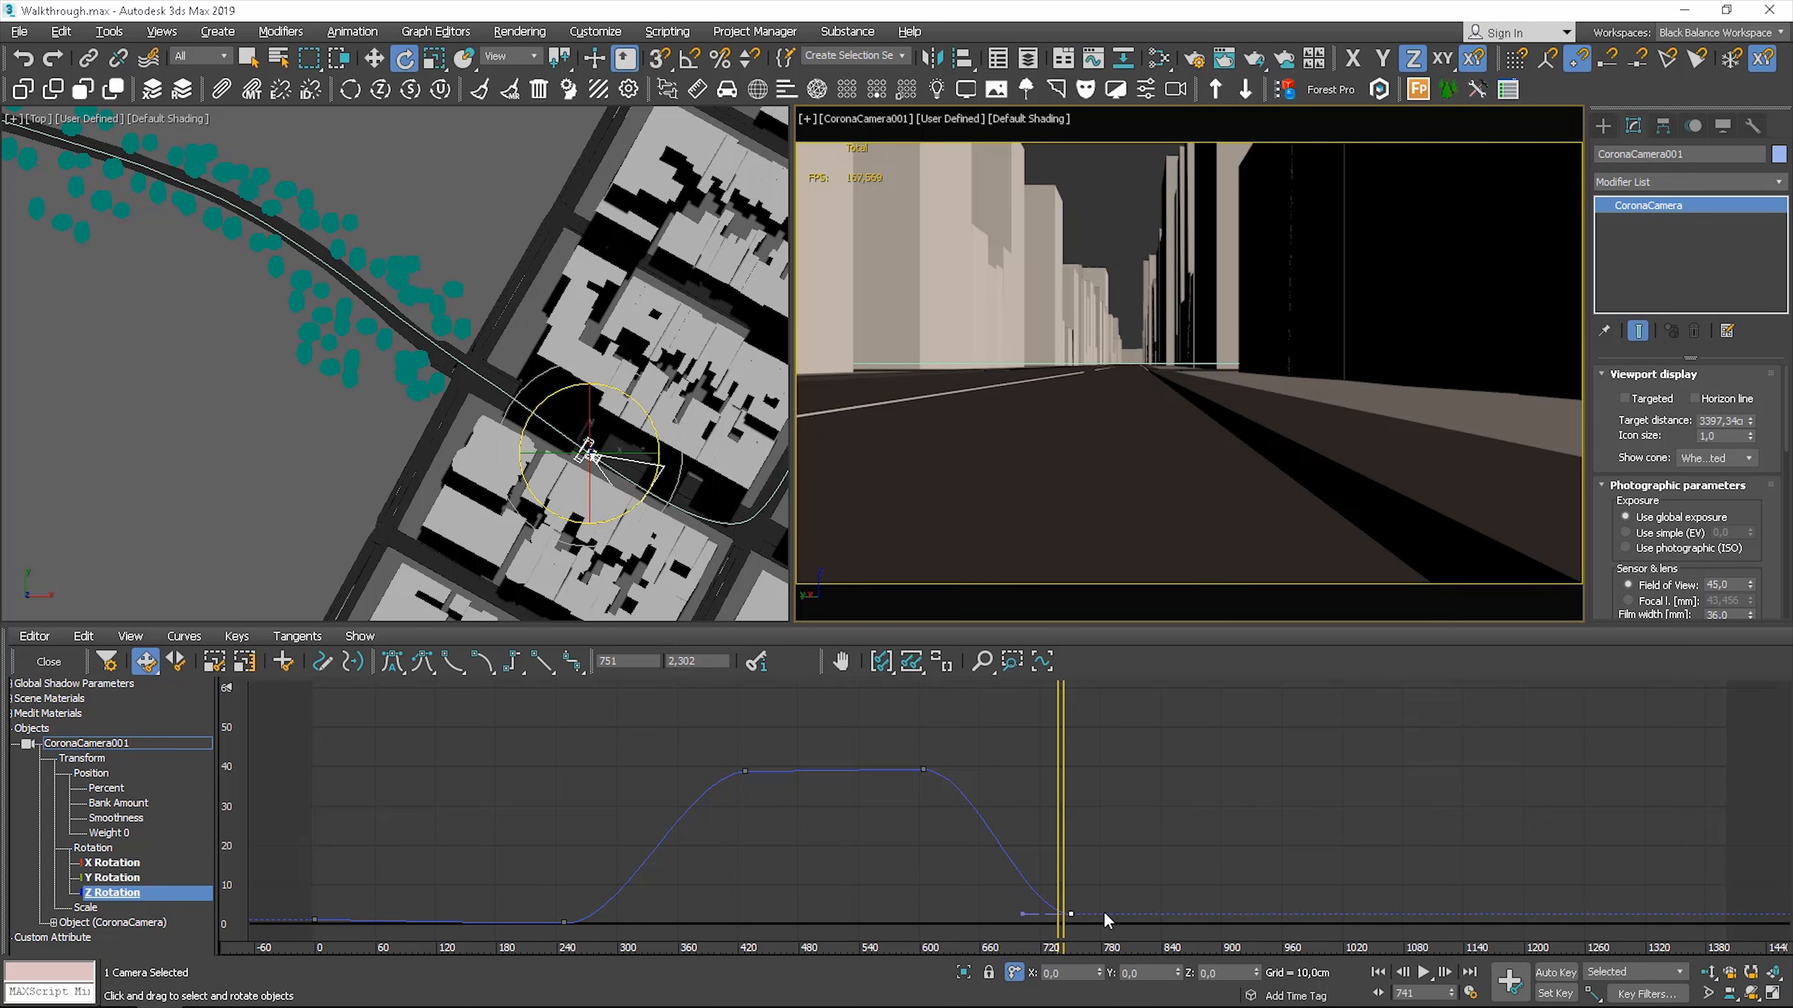
{"action": "left_click_drag", "start_coordinate": [1091, 913], "coordinate": [1109, 913]}
{"action": "left_click_drag", "start_coordinate": [947, 748], "coordinate": [948, 749]}
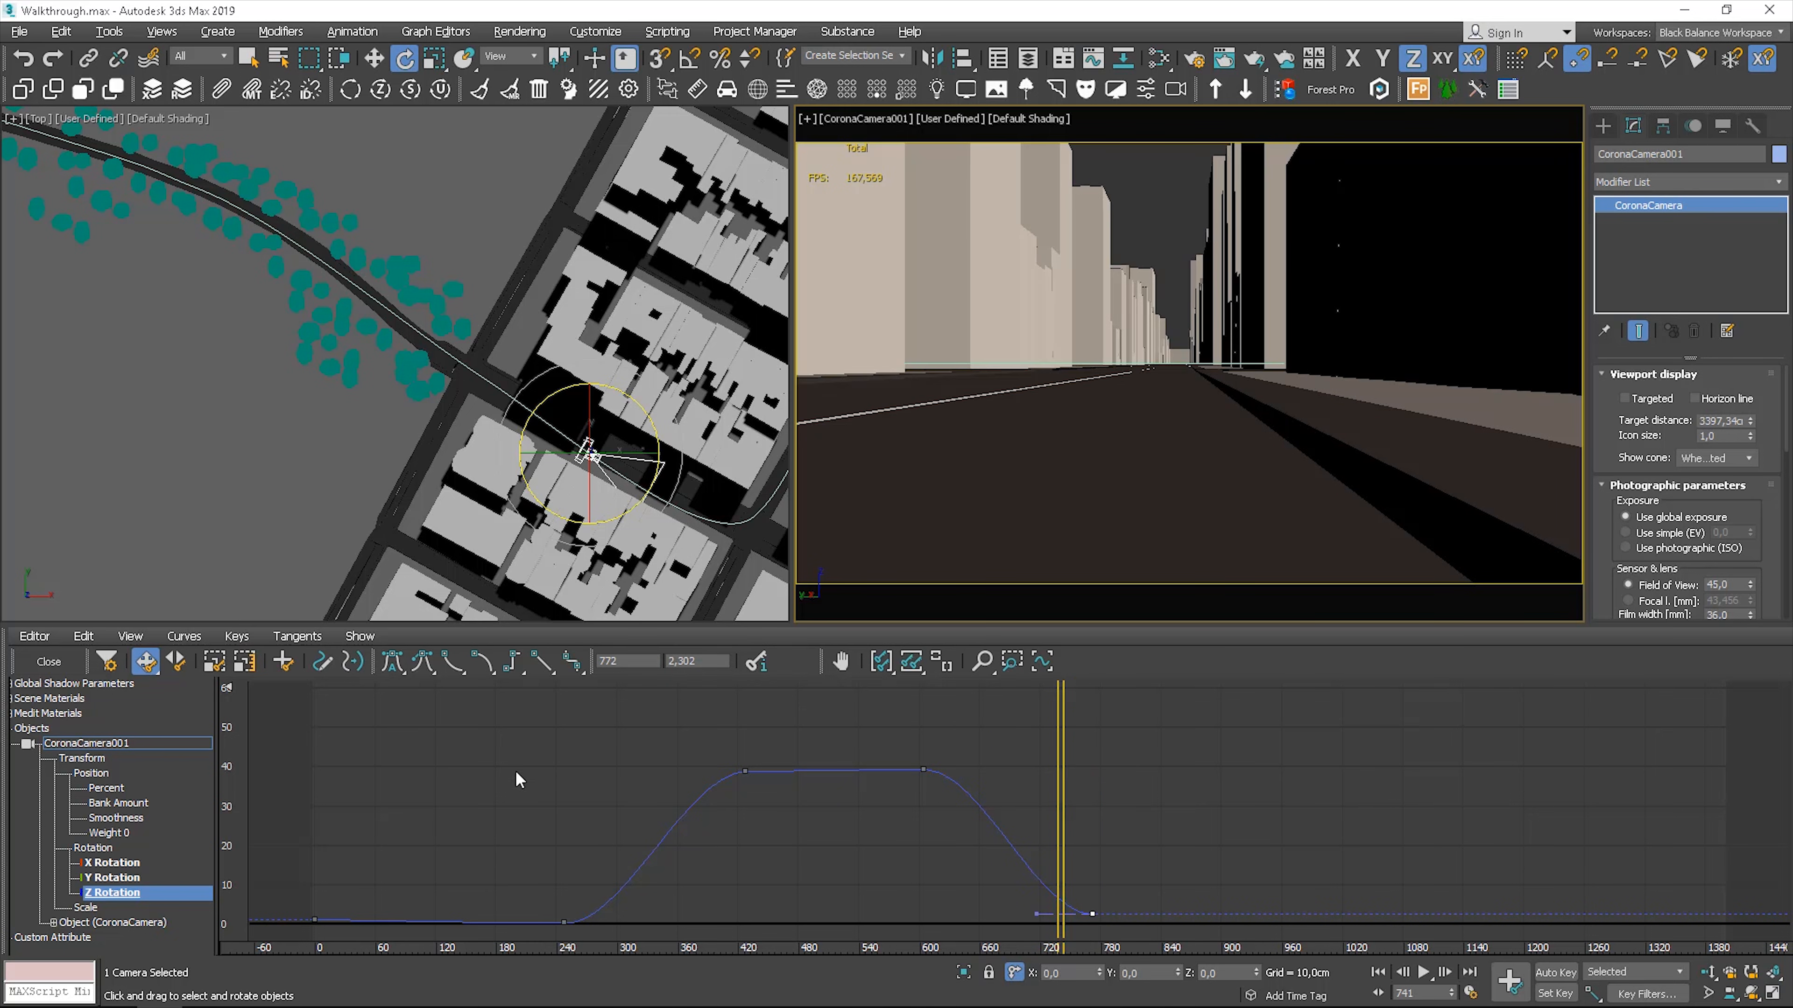
- Play the animation from before frame 185 to check the camera turn with its held peak
{"action": "left_click_drag", "start_coordinate": [1061, 771], "coordinate": [492, 784]}
{"action": "left_click", "coordinate": [1423, 973]}
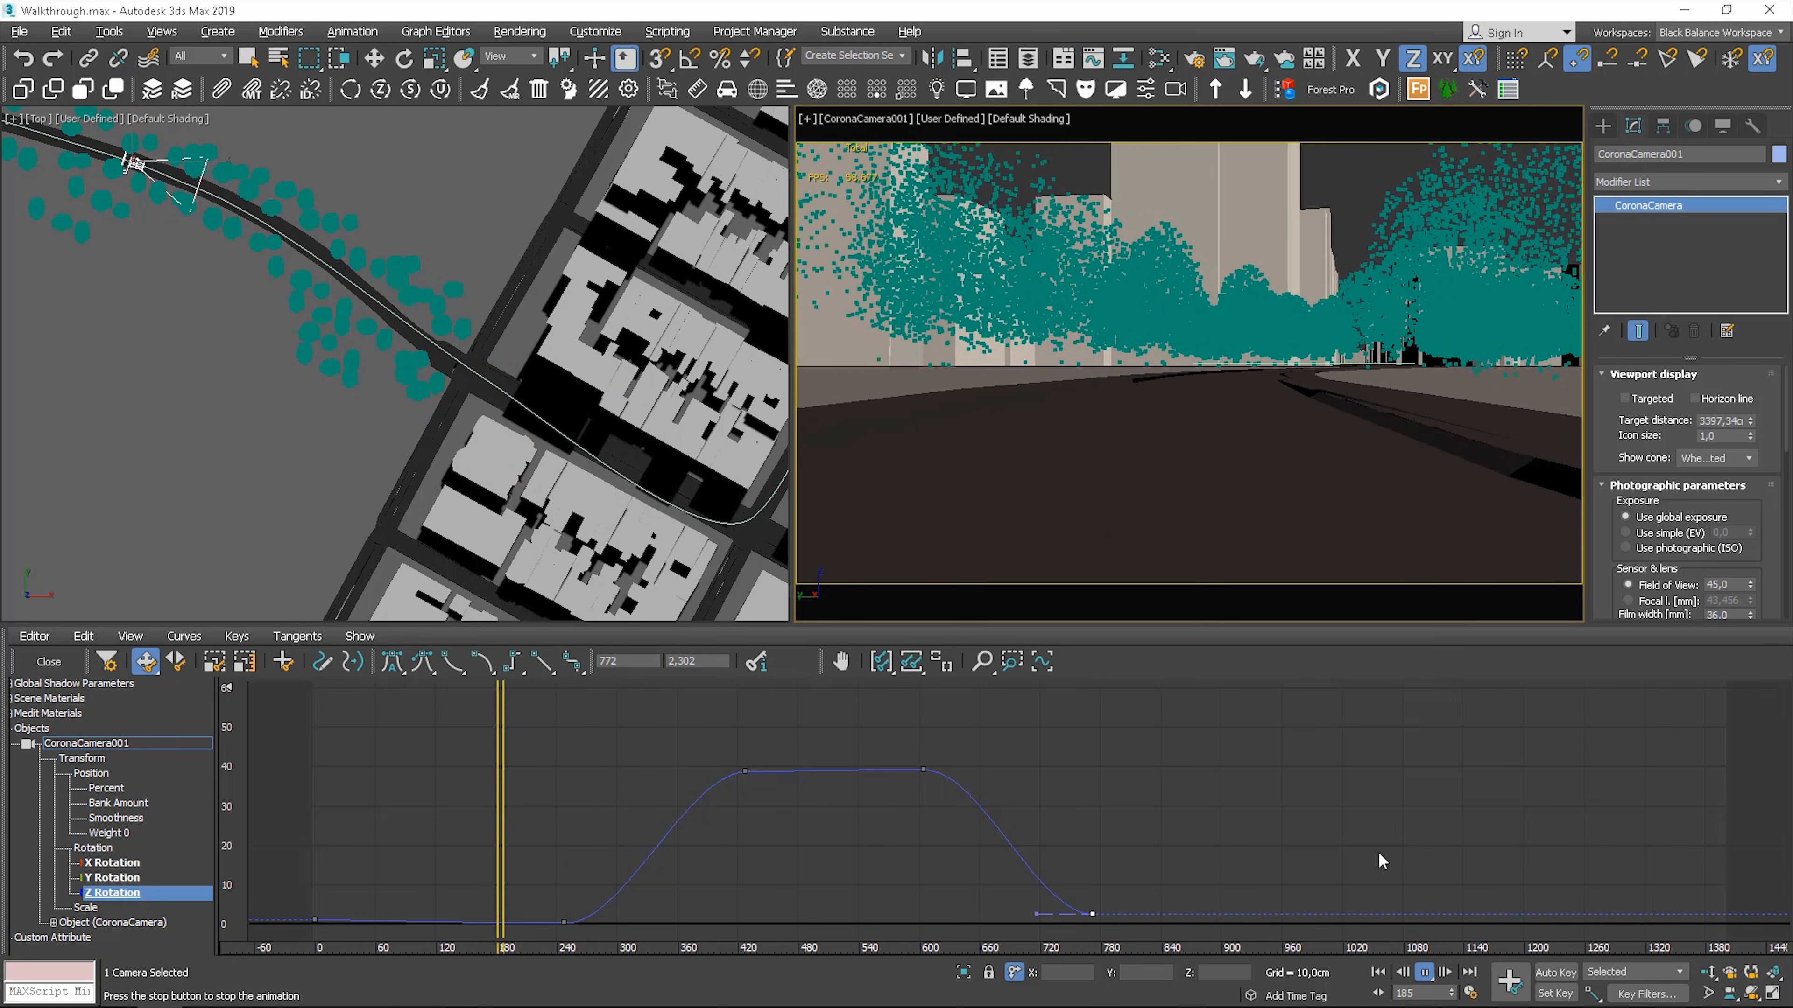